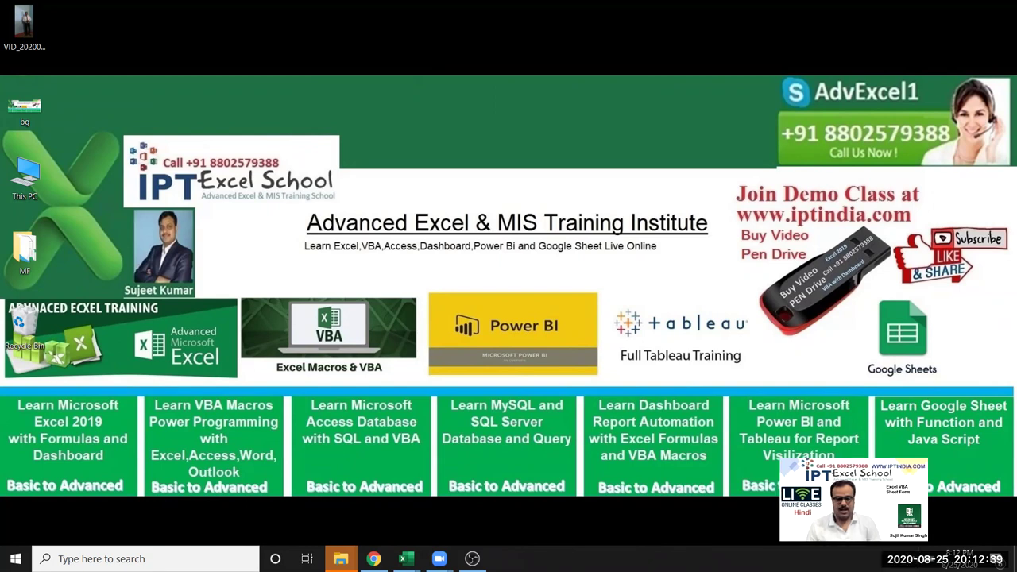
Close the UF1 workbook without saving its changes.
mouse_move(401, 548)
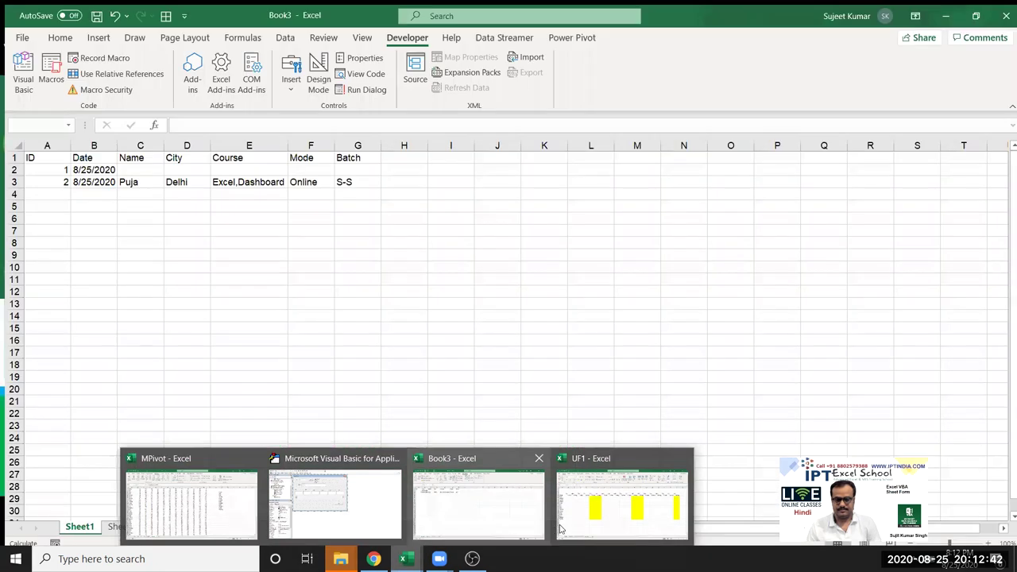
mouse_move(637, 528)
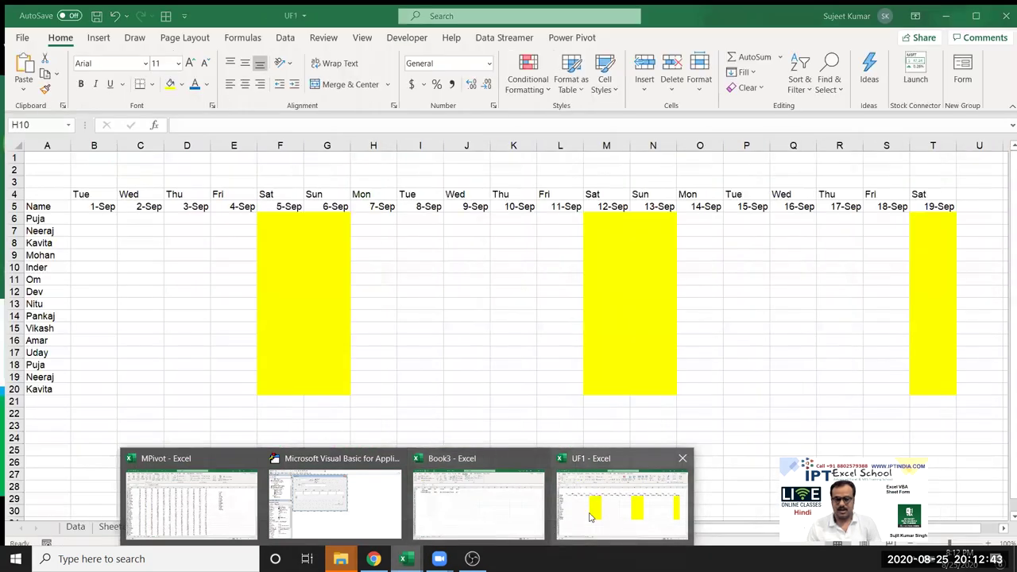
click(644, 510)
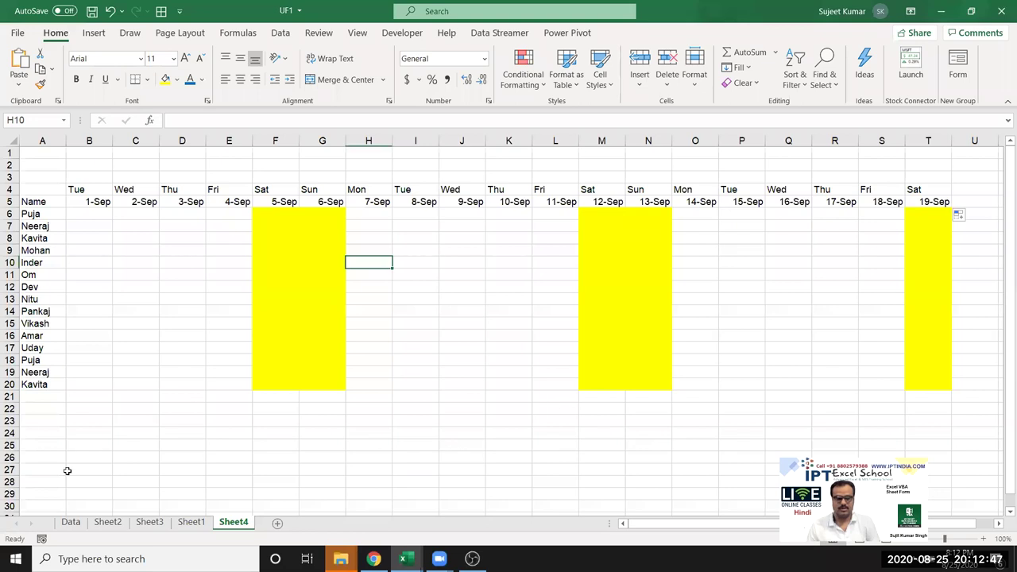
click(1002, 20)
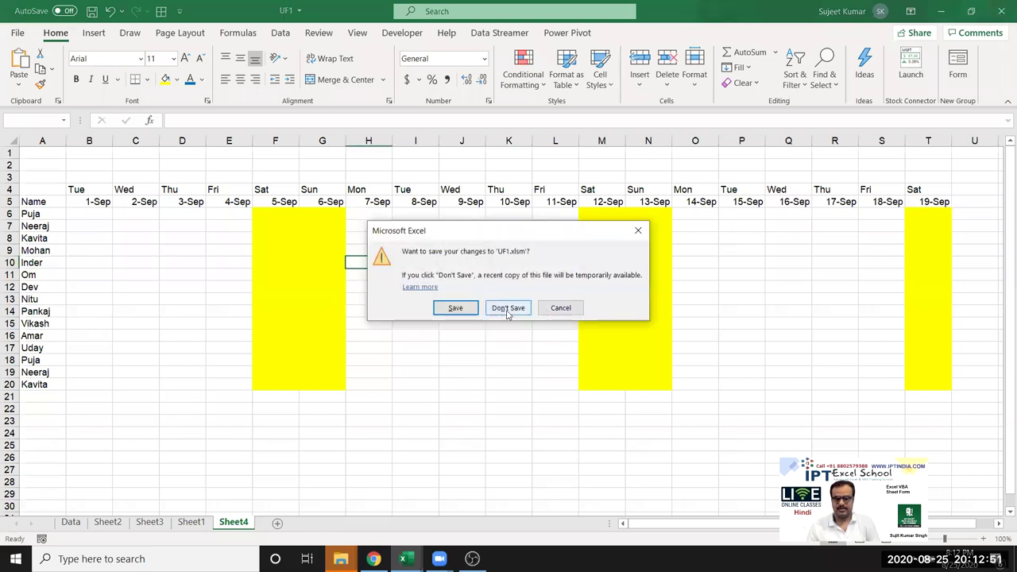
click(507, 309)
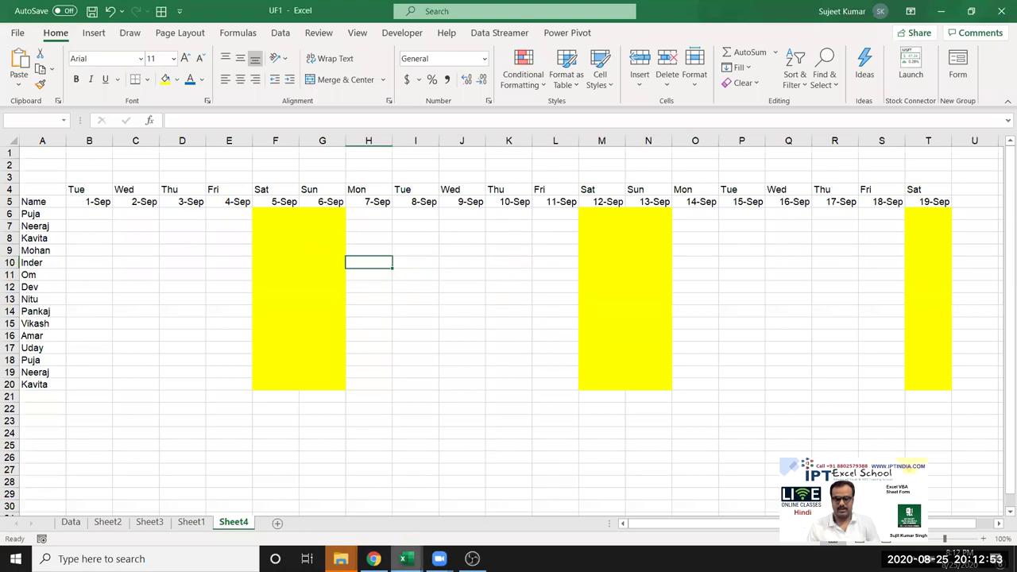
Close the Book3 workbook without saving its changes.
mouse_move(403, 559)
click(524, 516)
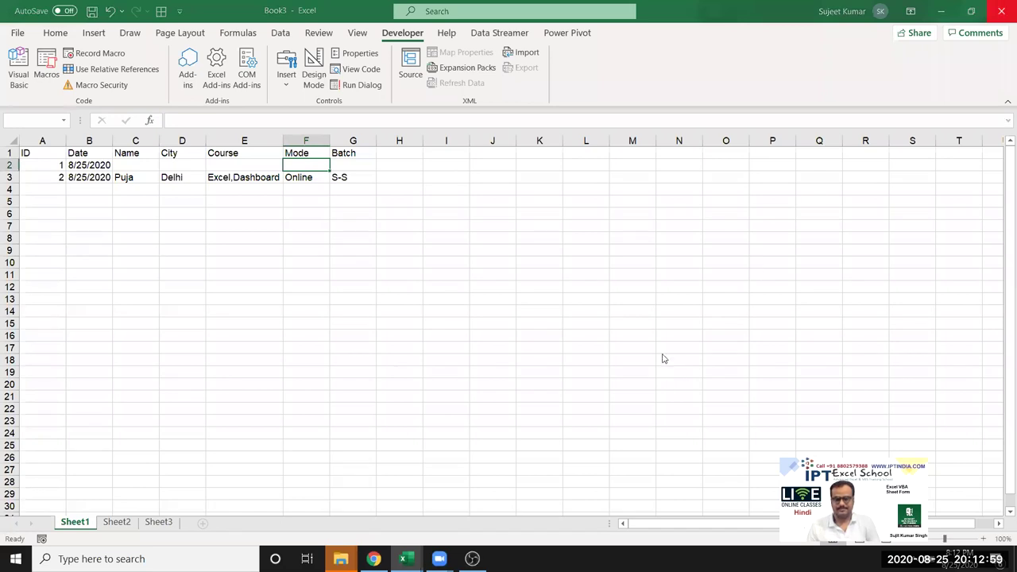
key(ctrl+w)
click(564, 357)
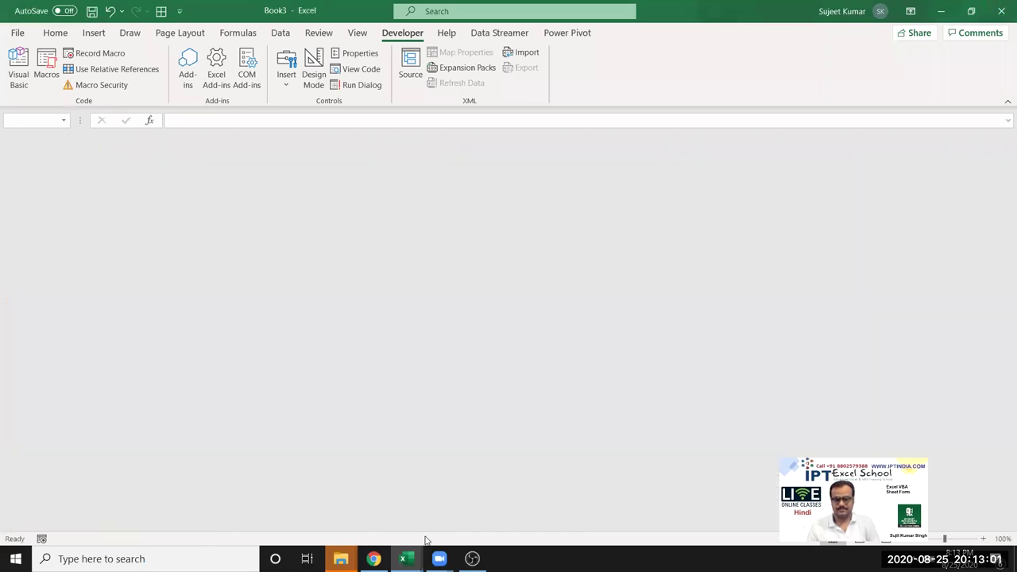
Bring MPivot forward and start a new blank workbook, Book4.
click(405, 558)
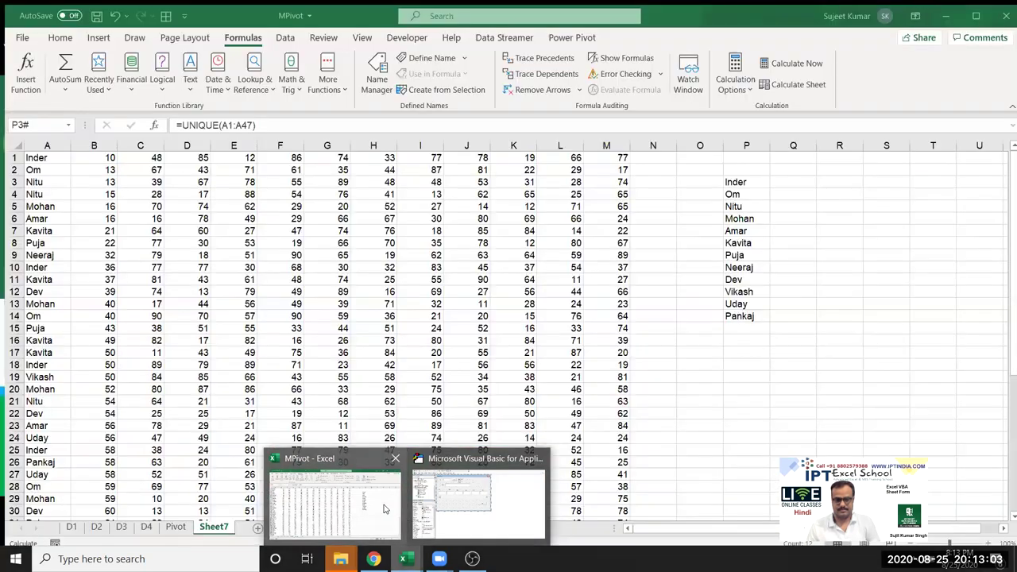
click(385, 509)
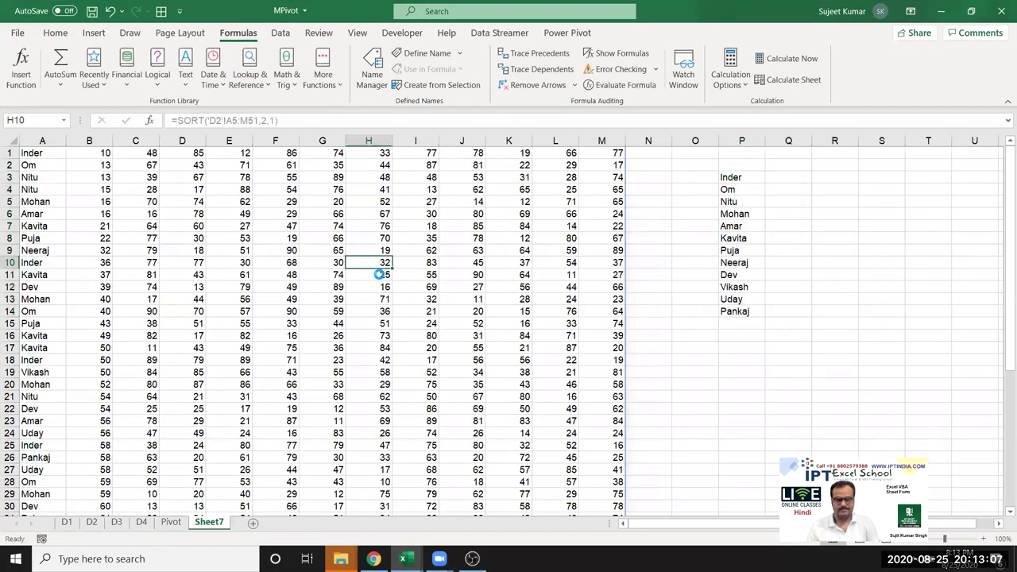
key(ctrl+n)
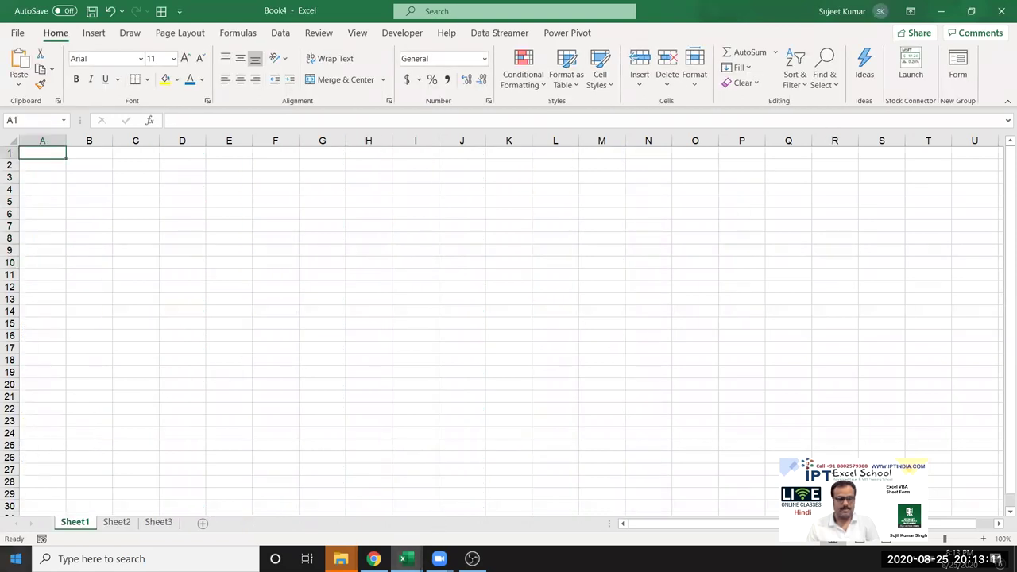
Rename Sheet1 to 'Form' and Sheet2 to 'Data'.
double_click(76, 522)
text(Form)
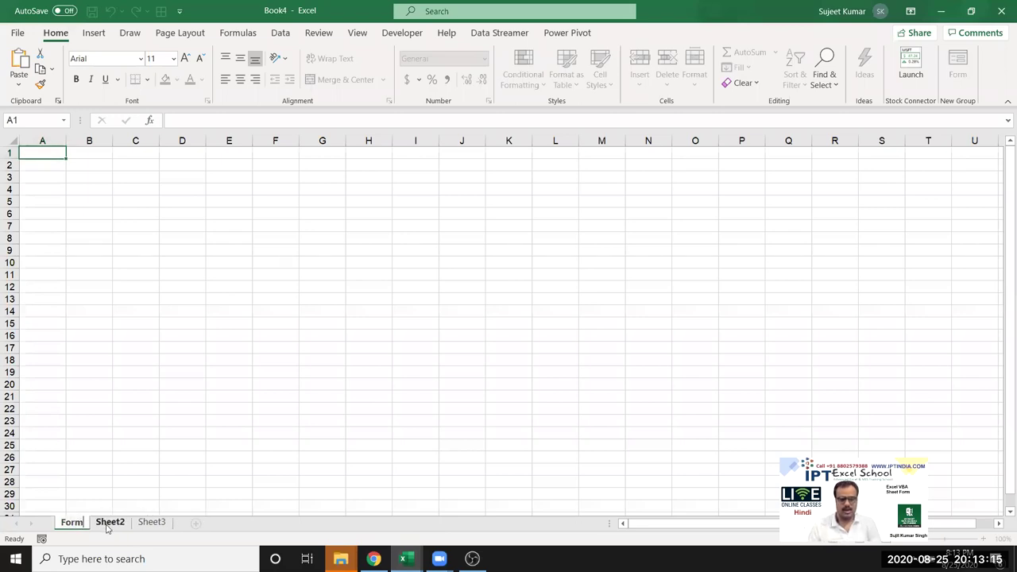
click(108, 525)
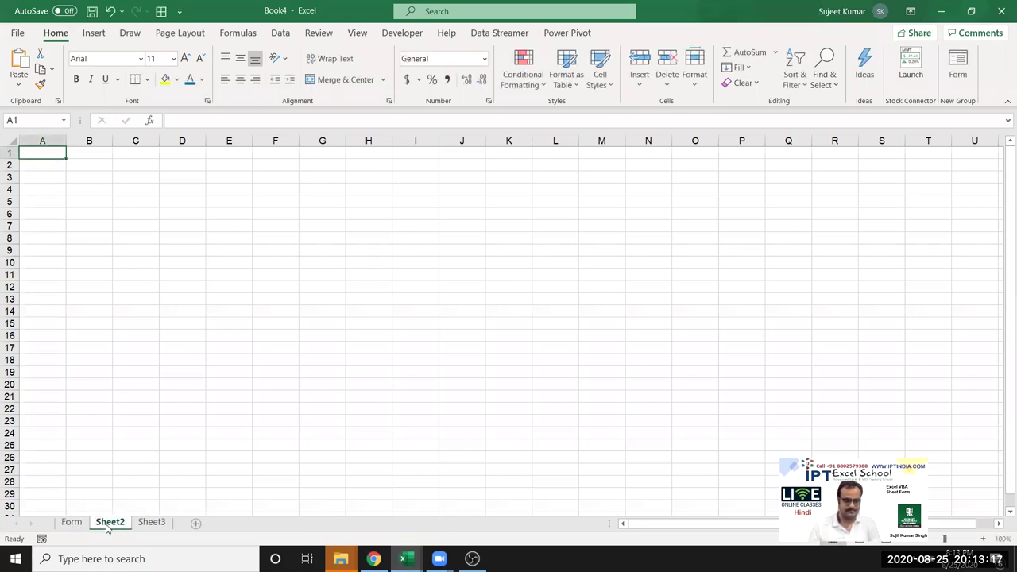
double_click(108, 523)
text(Data)
click(356, 276)
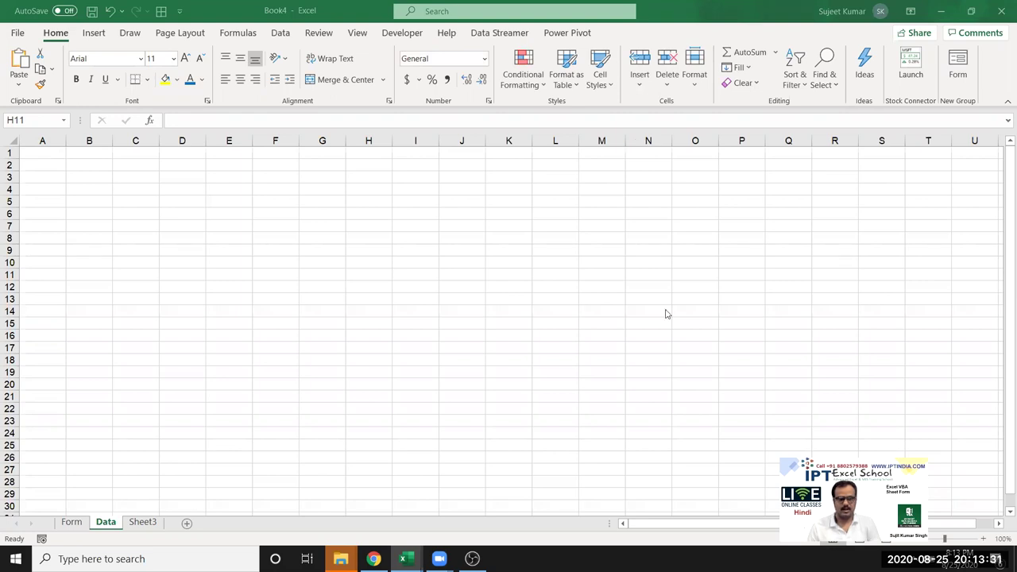
Enter the labels Name, City and Amt in cells A3, A6 and A9.
click(25, 179)
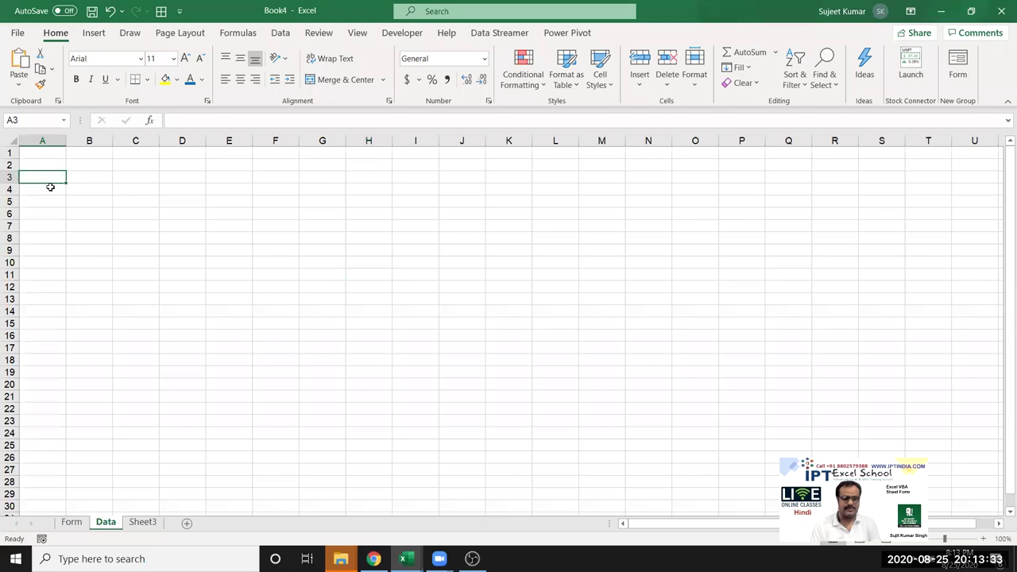
text(Name)
key(Return)
key(Return)
key(Return)
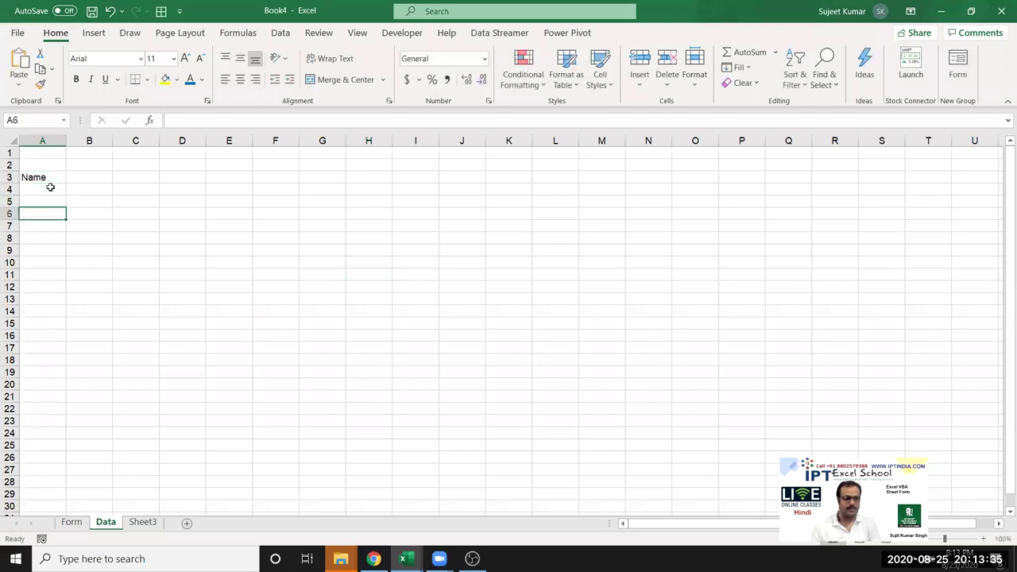
text(City)
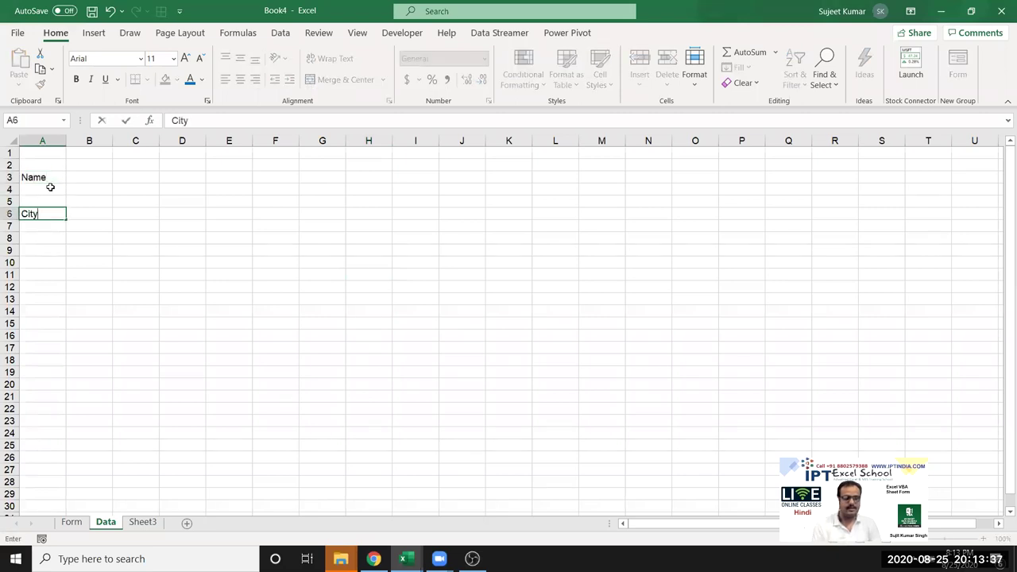
key(Tab)
key(Down)
key(Down)
key(Down)
key(Left)
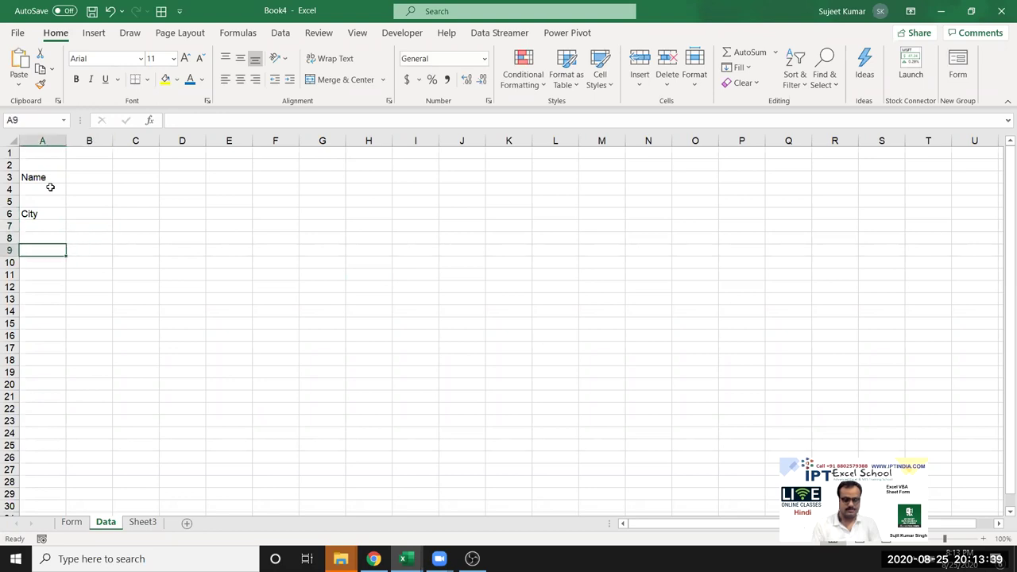
text(Amt)
click(100, 177)
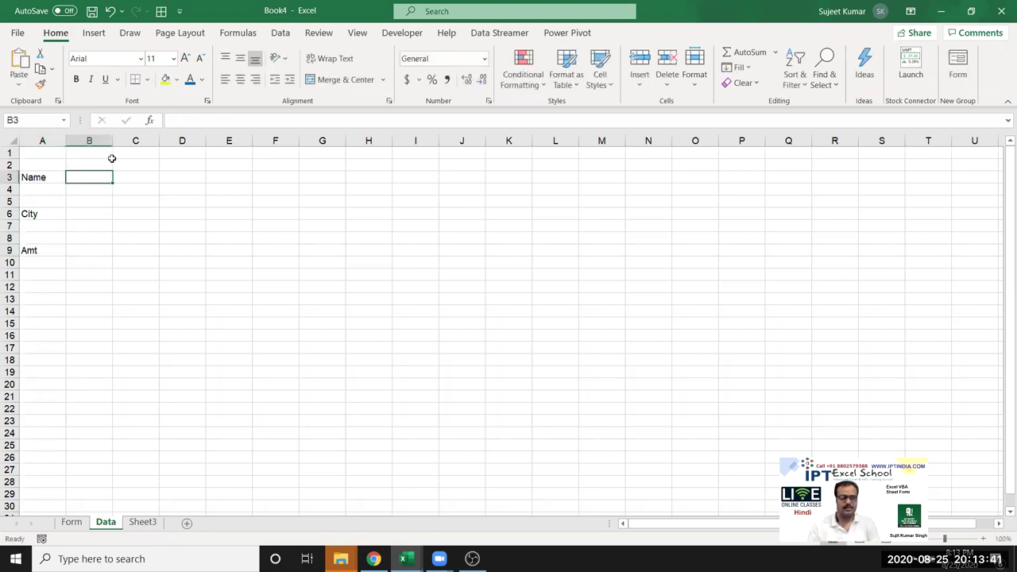
Widen column B and fill input cells B3, B6 and B9 yellow.
drag(112, 140, 153, 141)
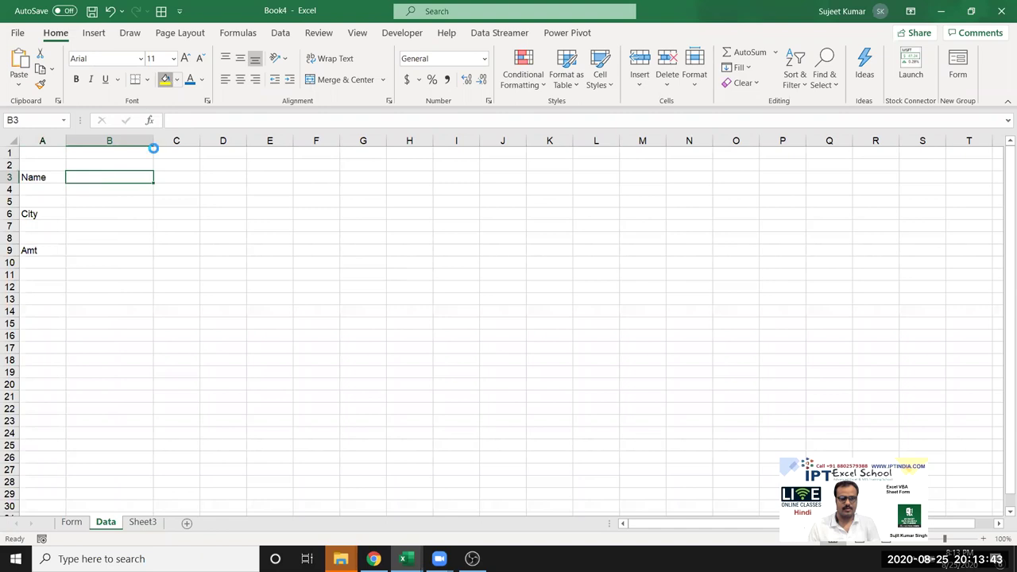
key(F4)
key(Return)
click(125, 213)
click(166, 78)
click(107, 252)
click(166, 79)
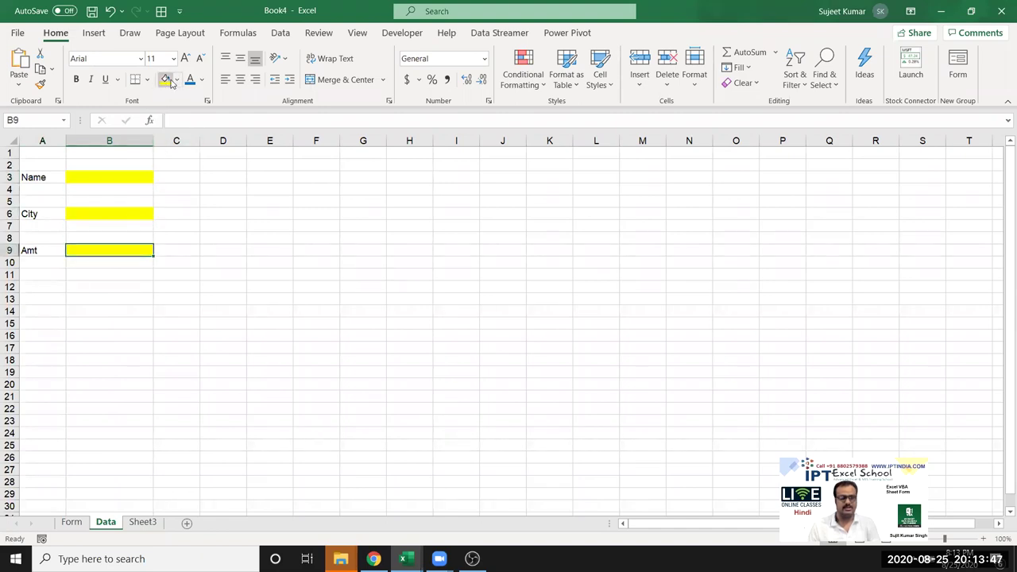
click(256, 310)
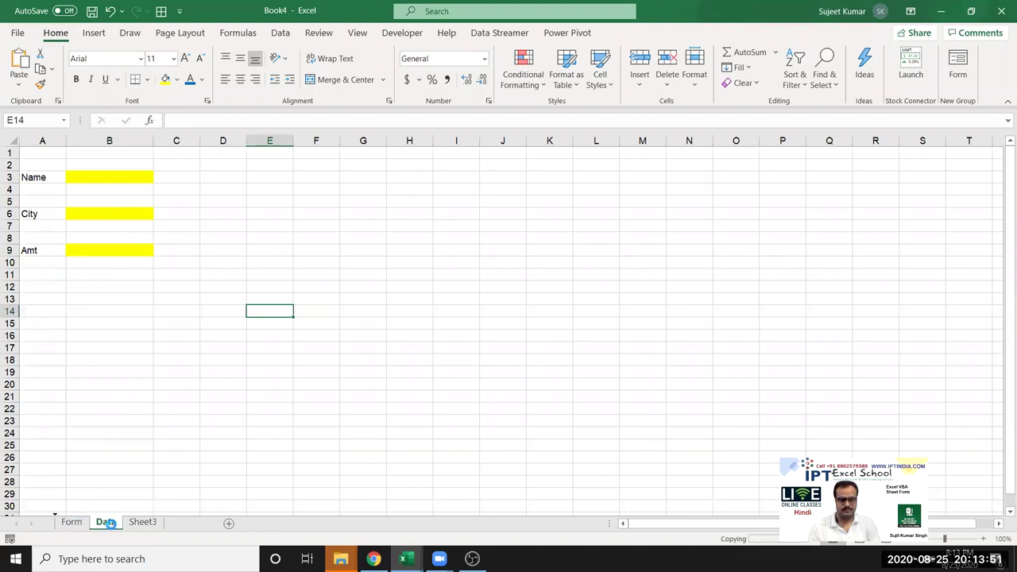
Copy the Data sheet and permanently delete the empty Form sheet.
drag(78, 506, 70, 518)
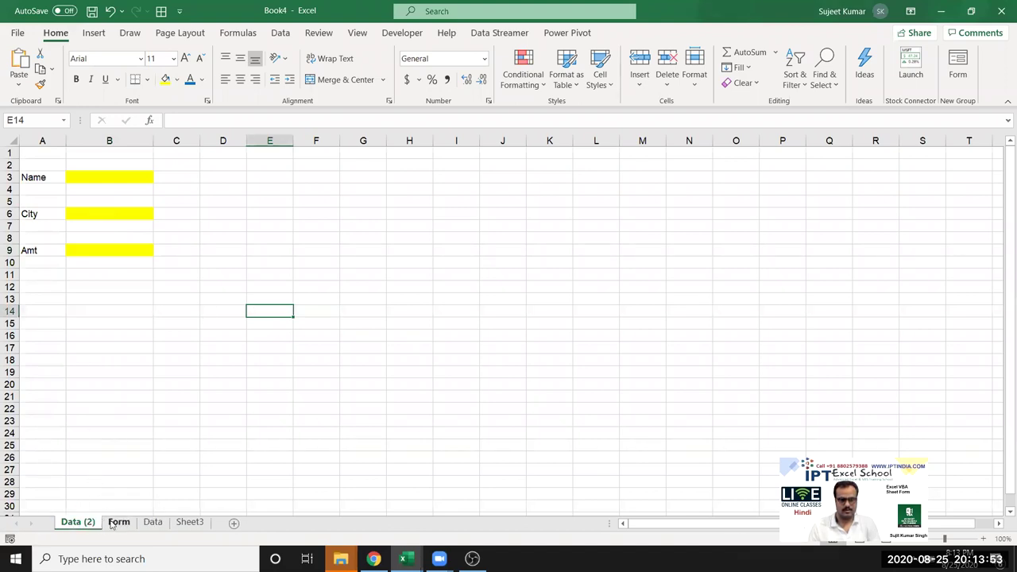
click(115, 524)
right_click(112, 522)
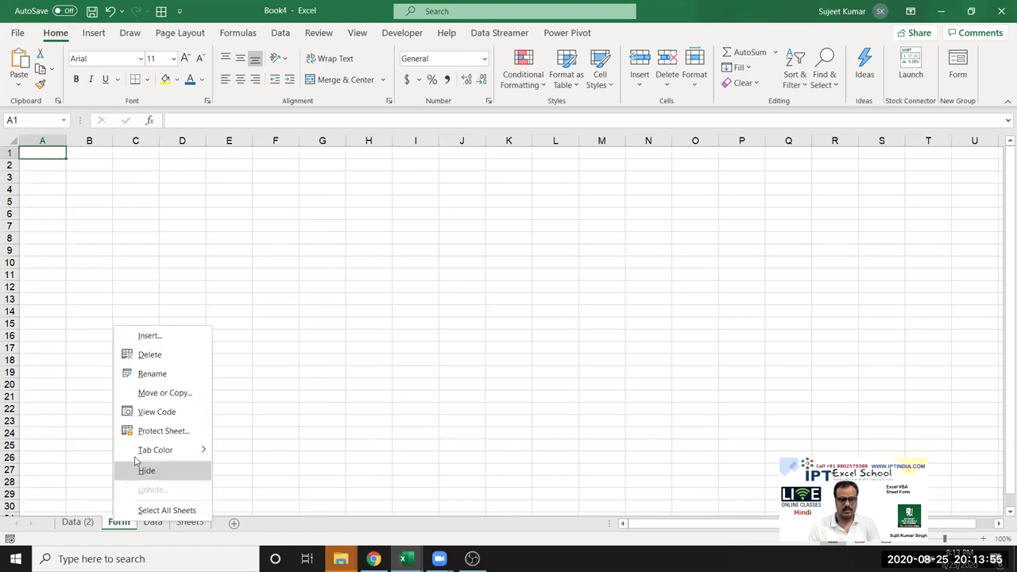
click(151, 353)
click(488, 317)
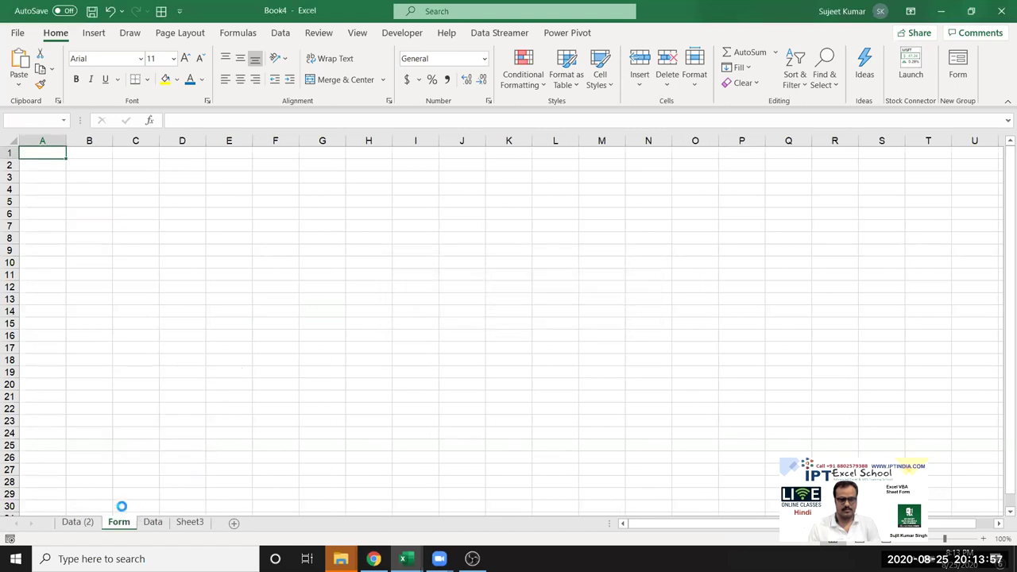
Rename the Data (2) copy to 'Form' and go back to the Data sheet.
click(77, 524)
double_click(77, 523)
text(Form)
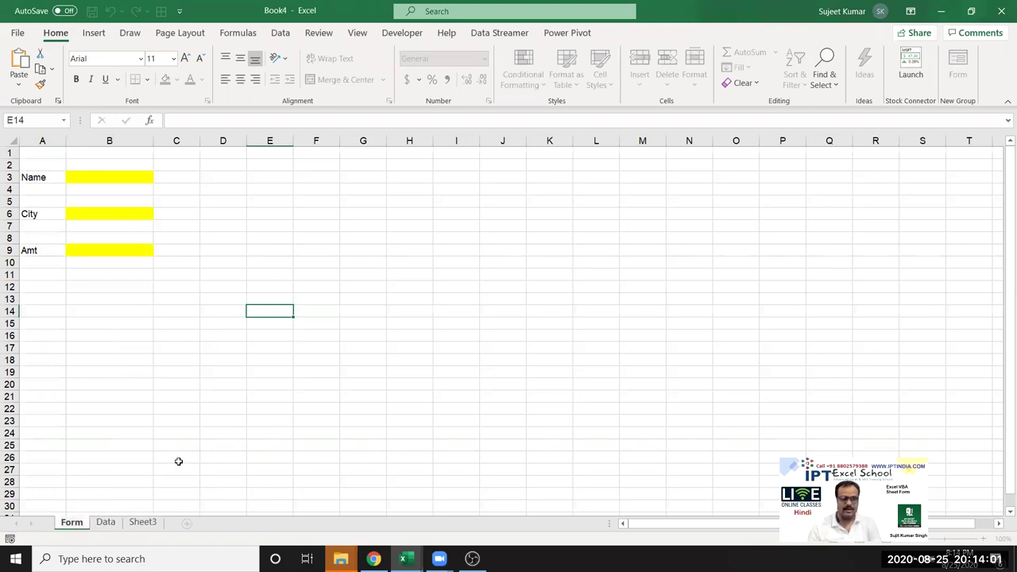
key(Return)
click(106, 522)
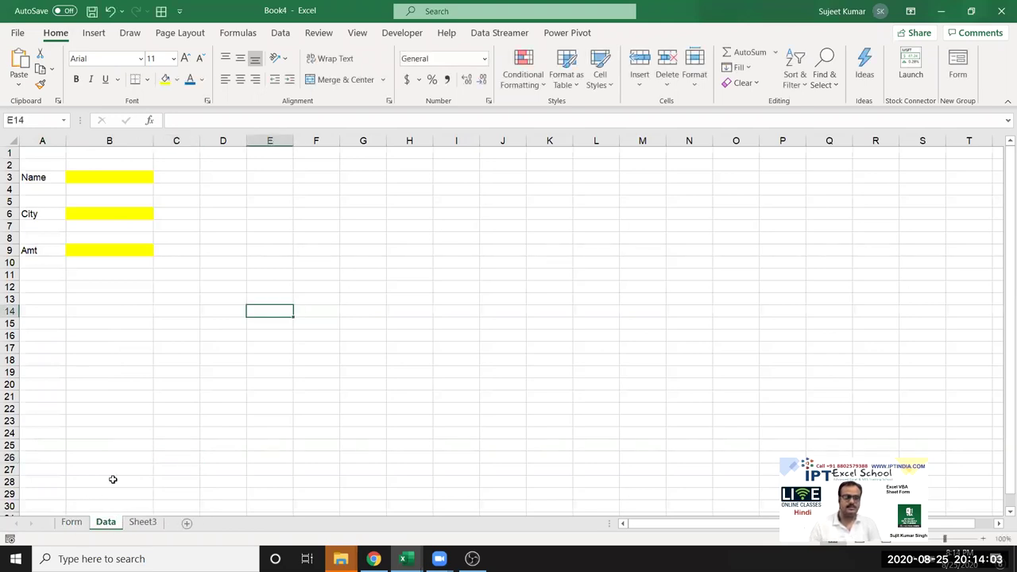
click(89, 378)
Delete the label columns A and B from the Data sheet.
click(75, 526)
click(96, 528)
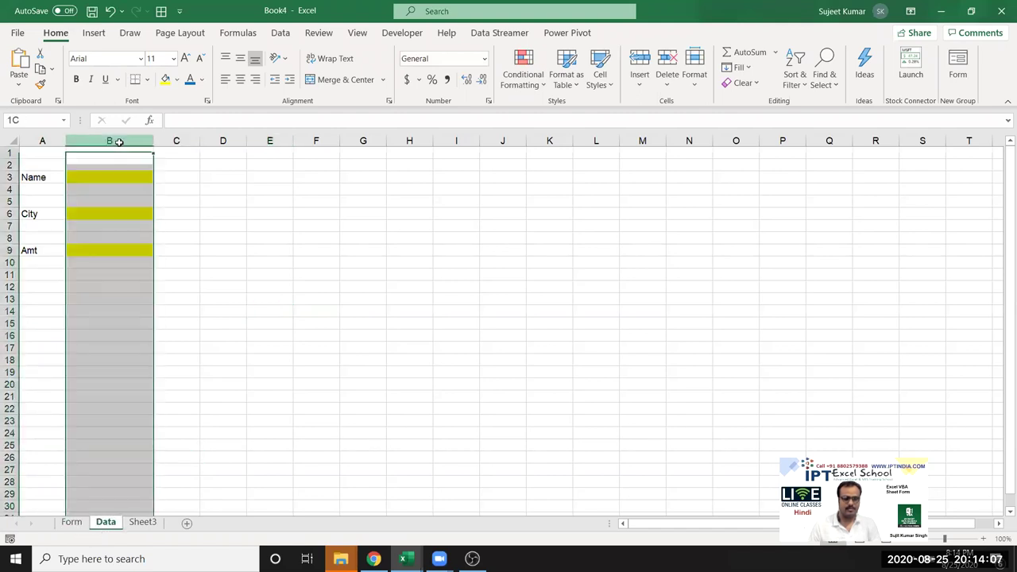
drag(111, 141, 3, 134)
key(ctrl+minus)
Type headings ID, Date, Time, Name, City, Amt across A1:F1, then return to Form.
click(45, 153)
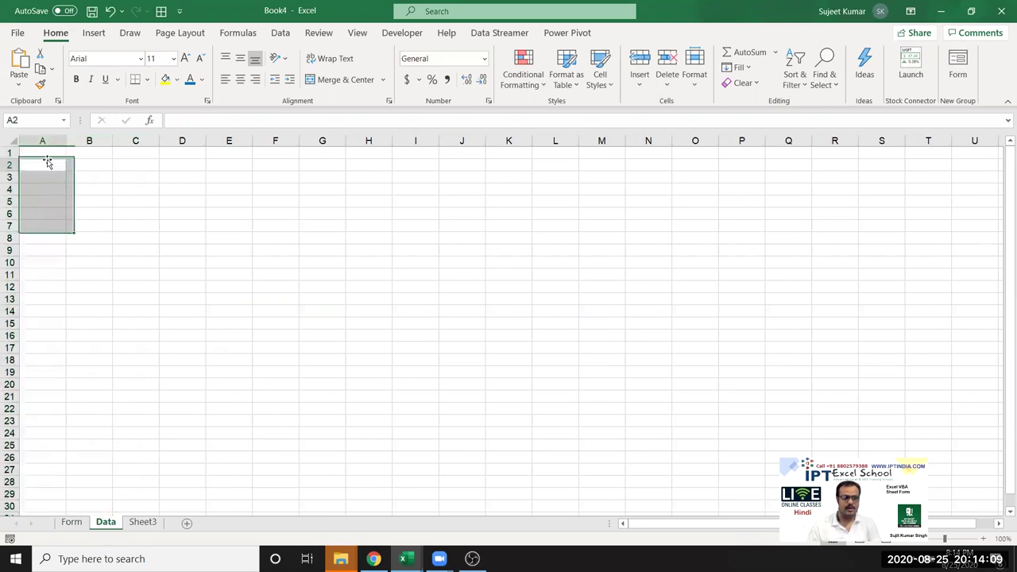
text(ID)
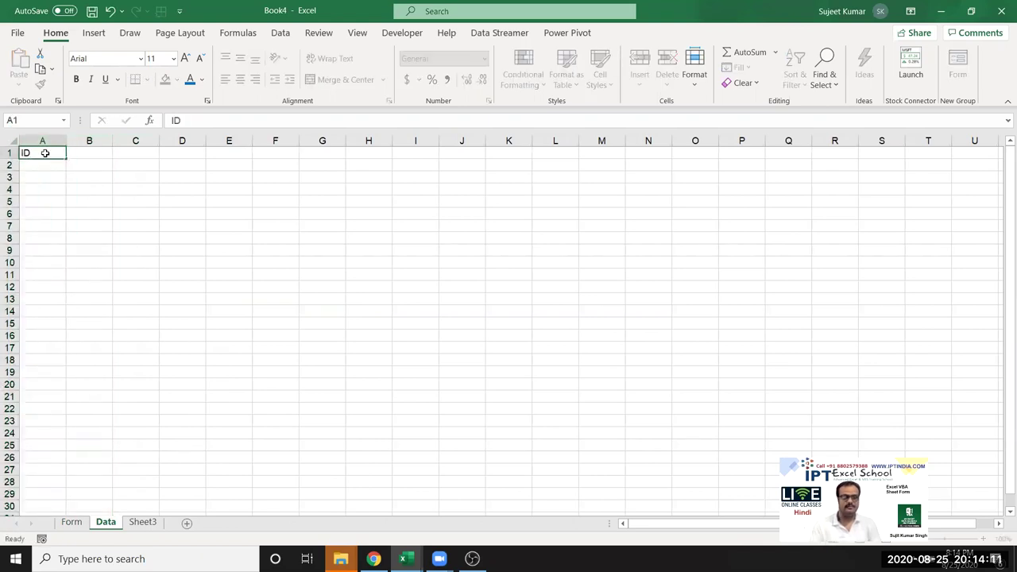
key(Tab)
text(Da)
key(Tab)
text(Time)
key(Tab)
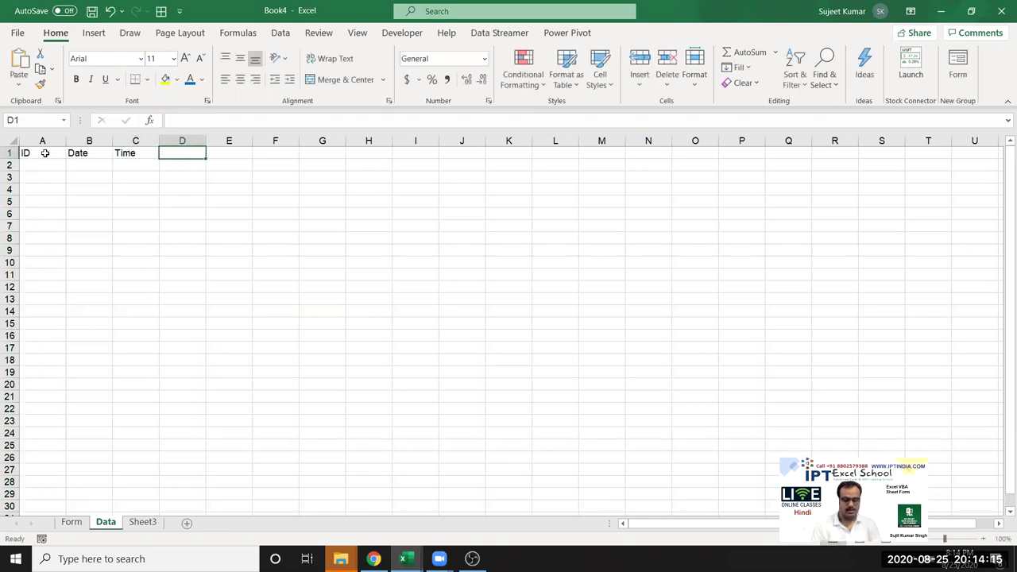
text(Name)
key(Tab)
text(City)
key(Tab)
text(Amt)
key(Return)
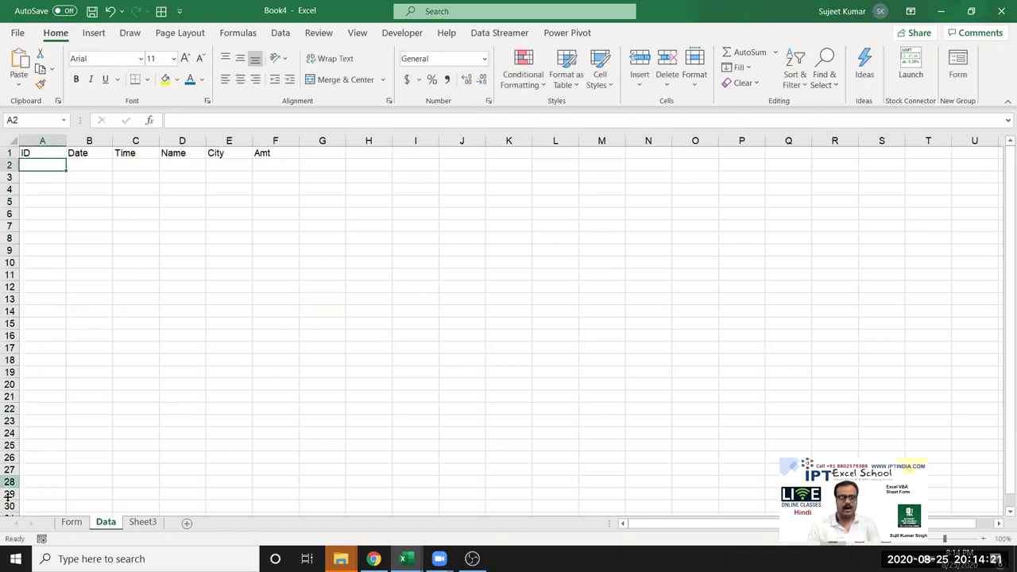
click(71, 523)
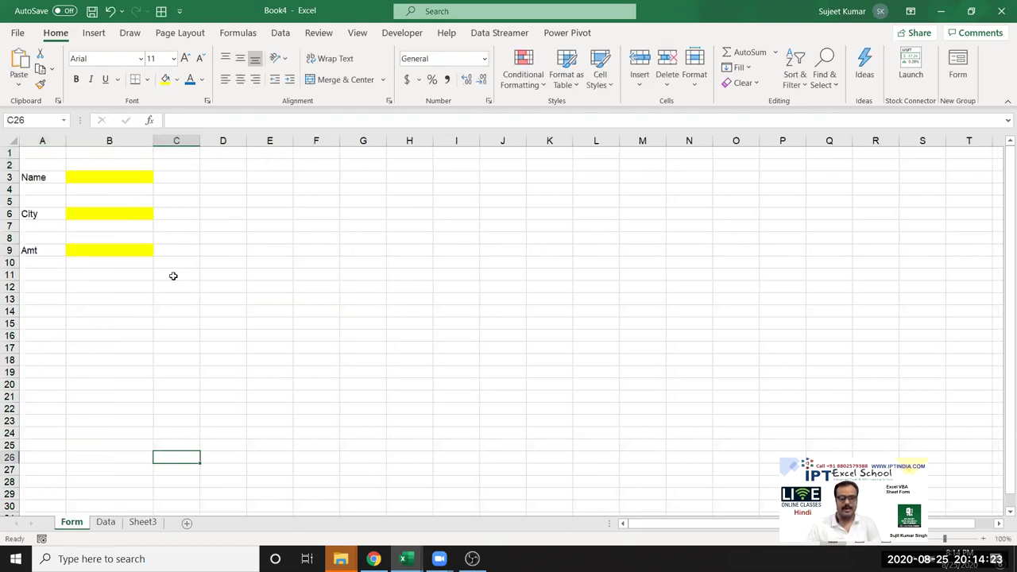
Draw a rounded rectangle shape over cells C10:D11 on the Form sheet.
drag(174, 275, 238, 291)
click(326, 230)
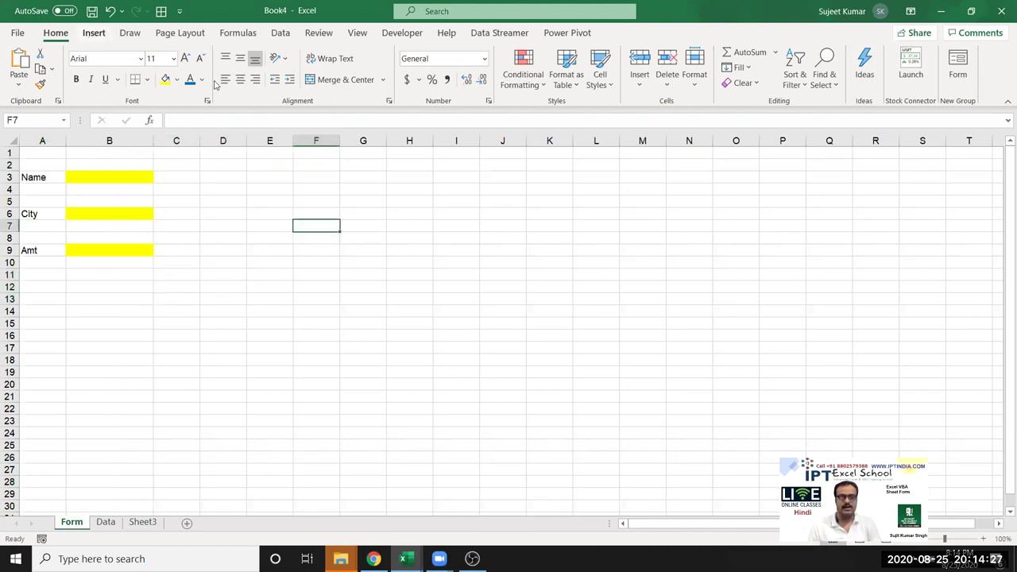
scroll(215, 85, down, 1)
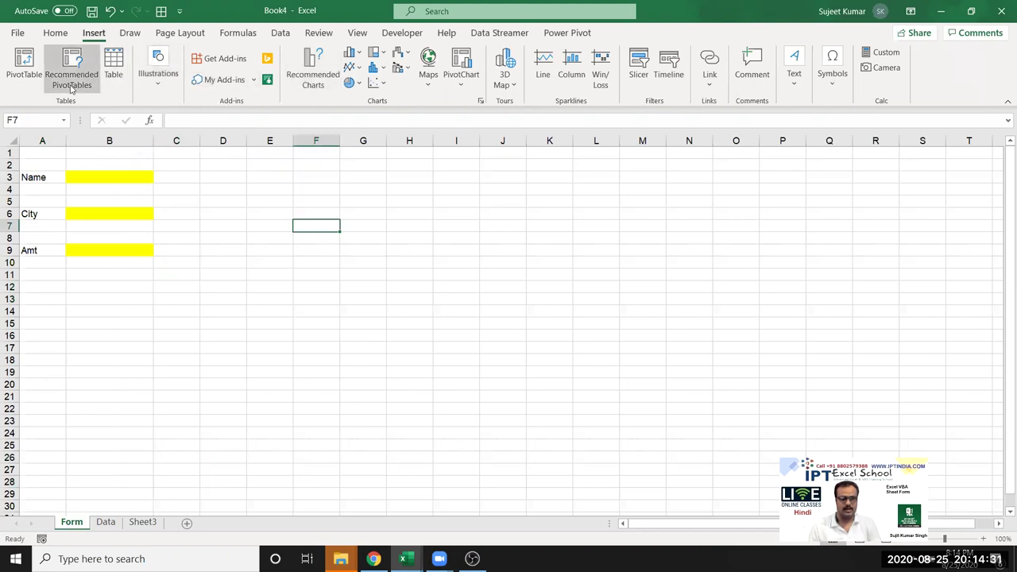
click(162, 88)
click(189, 145)
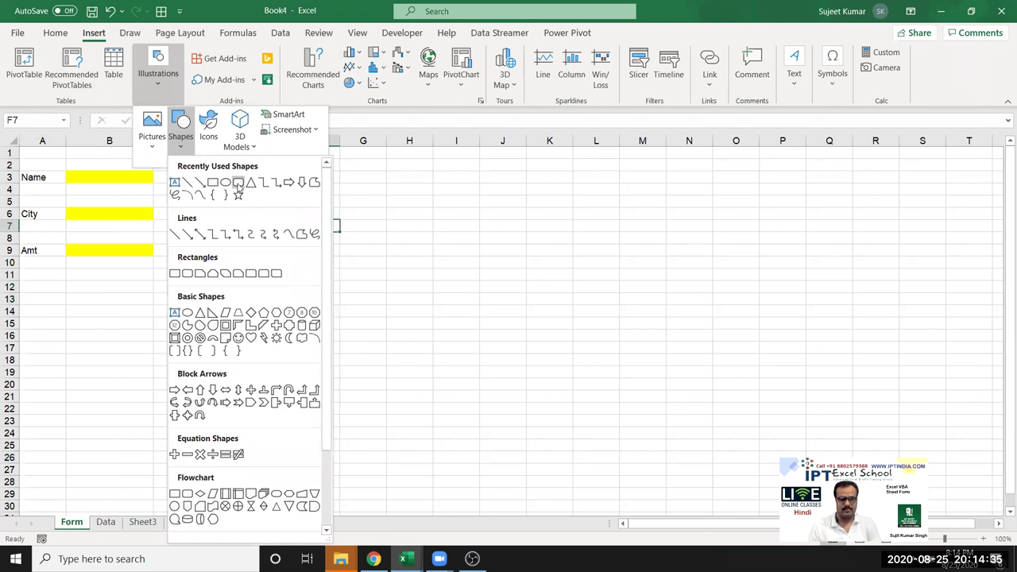
click(238, 183)
drag(182, 256, 260, 284)
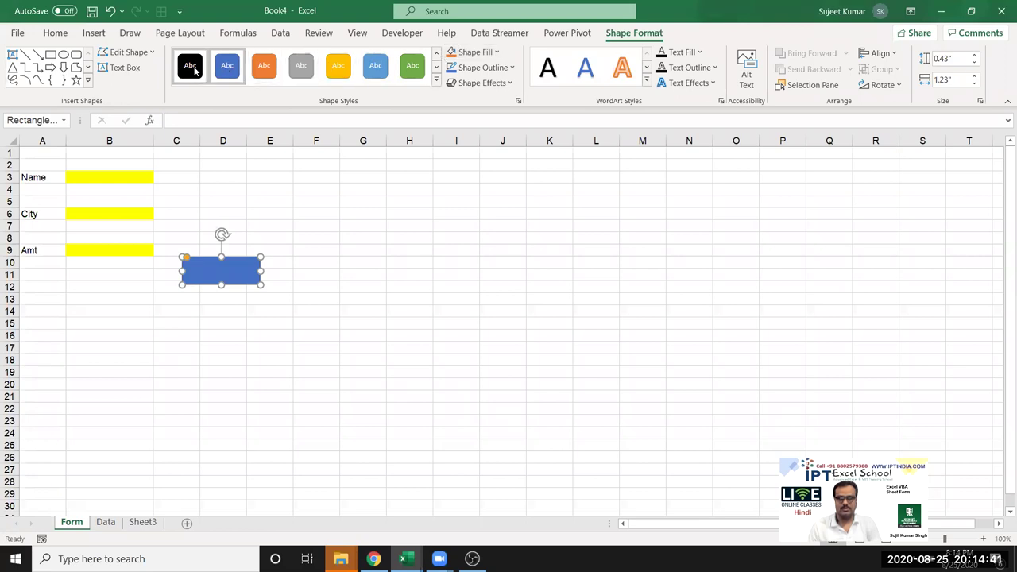
Give the rectangle a black style and label it 'Save'.
click(193, 68)
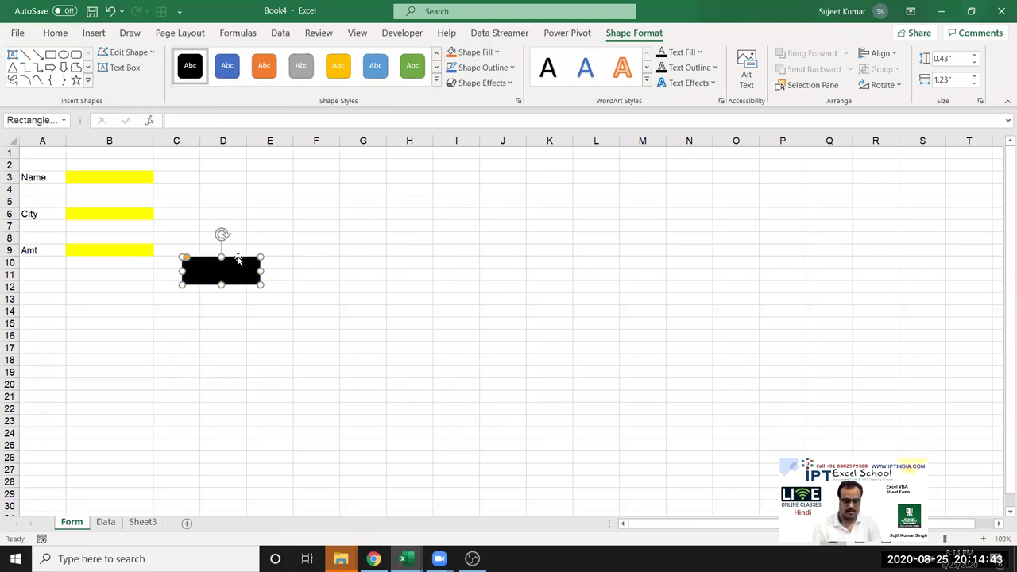
text(Save)
click(235, 320)
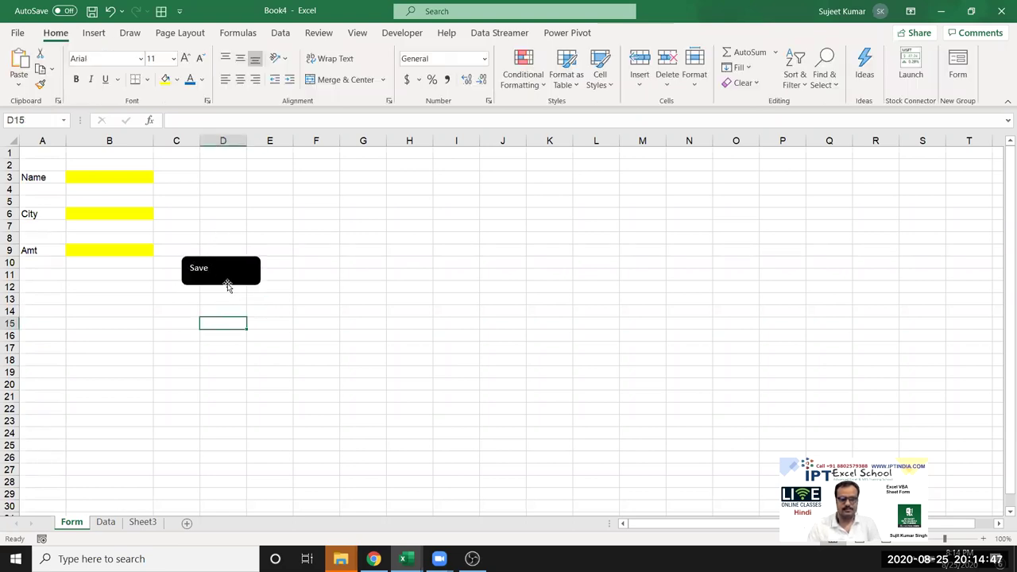
Centre the Save text and enlarge it to 20 point.
click(228, 285)
click(62, 33)
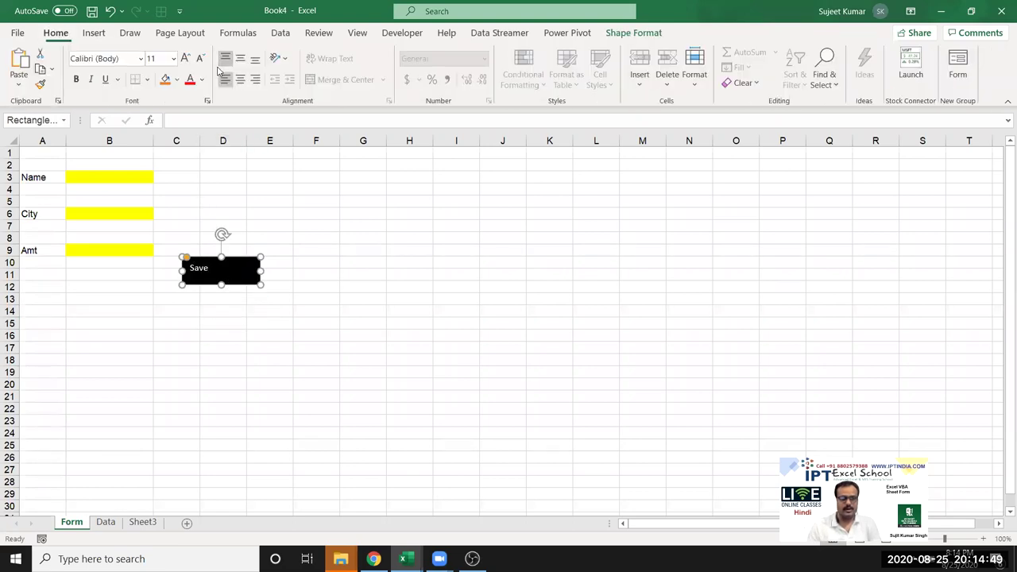
click(240, 79)
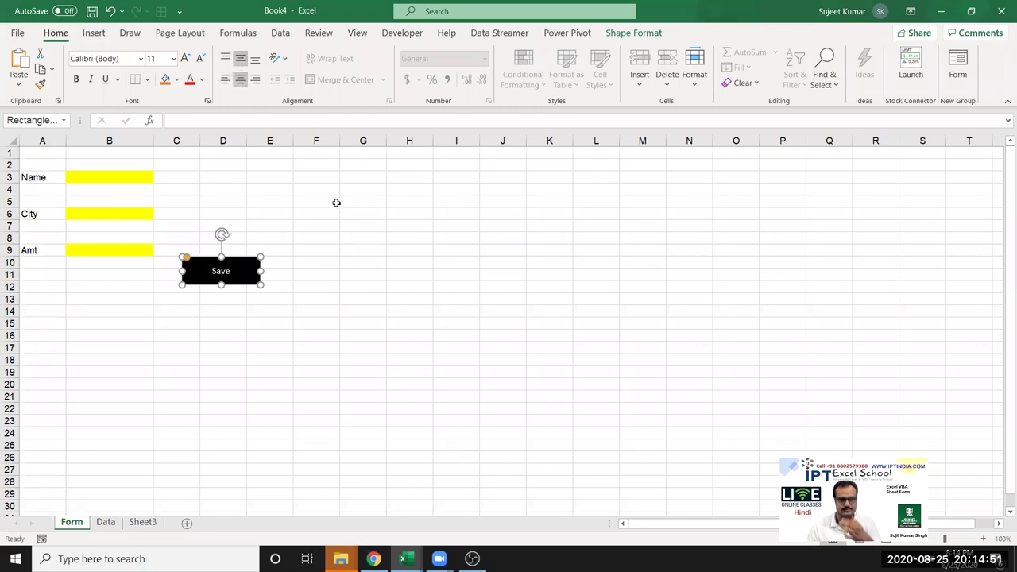
click(185, 59)
click(185, 59)
click(185, 59)
click(185, 58)
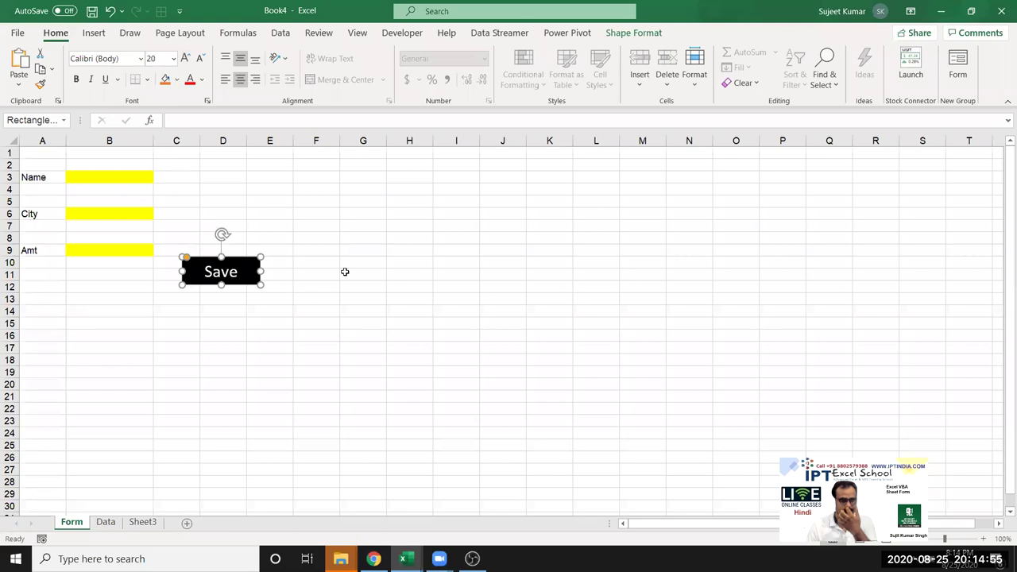
click(345, 272)
click(265, 357)
Enter a sample name in B3, Noida in B6 and 500 in B9, then test the Save shape.
click(126, 178)
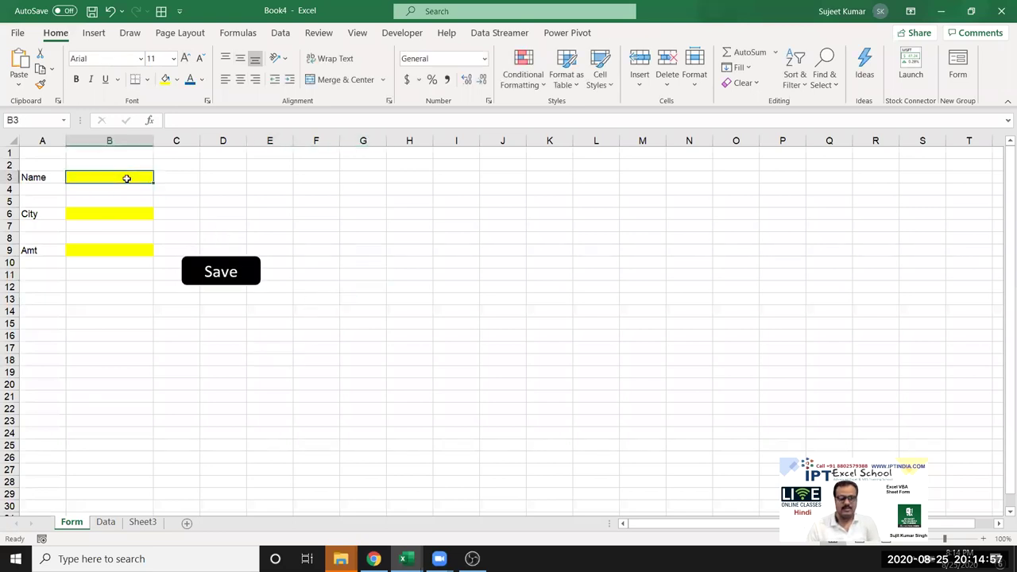
text(Puja)
click(104, 211)
text(Noi)
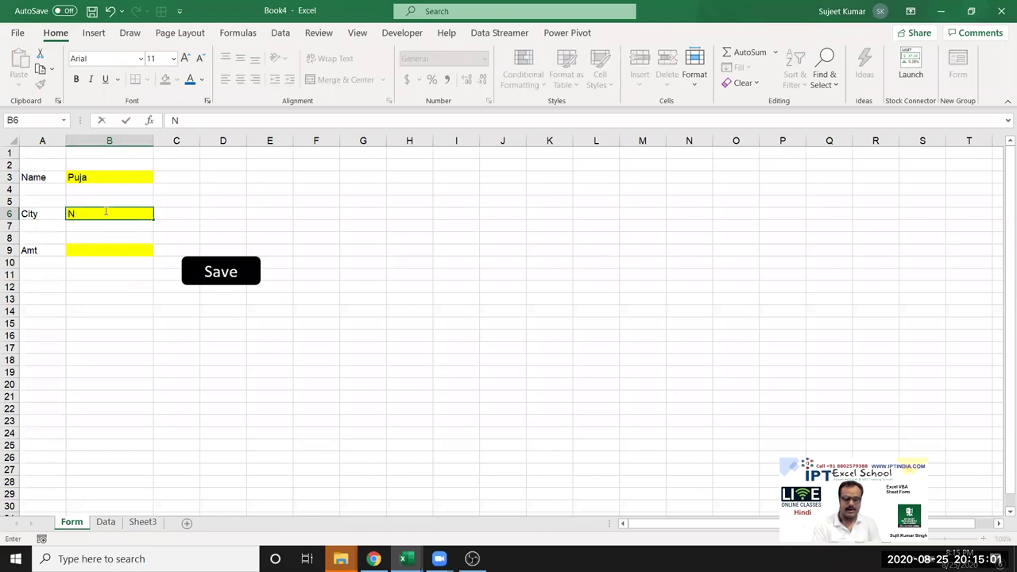
text(da)
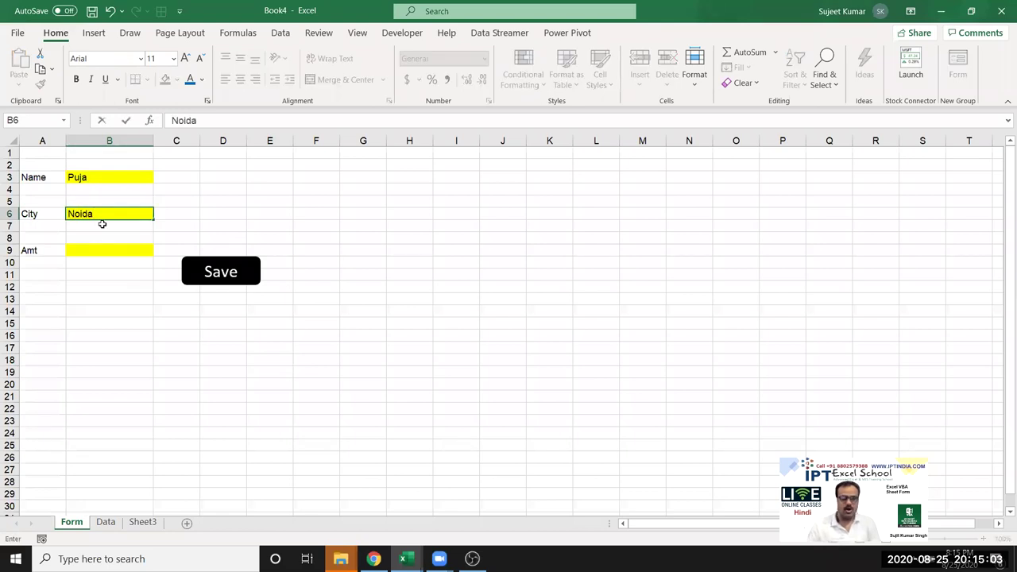
click(90, 251)
text(500)
key(Return)
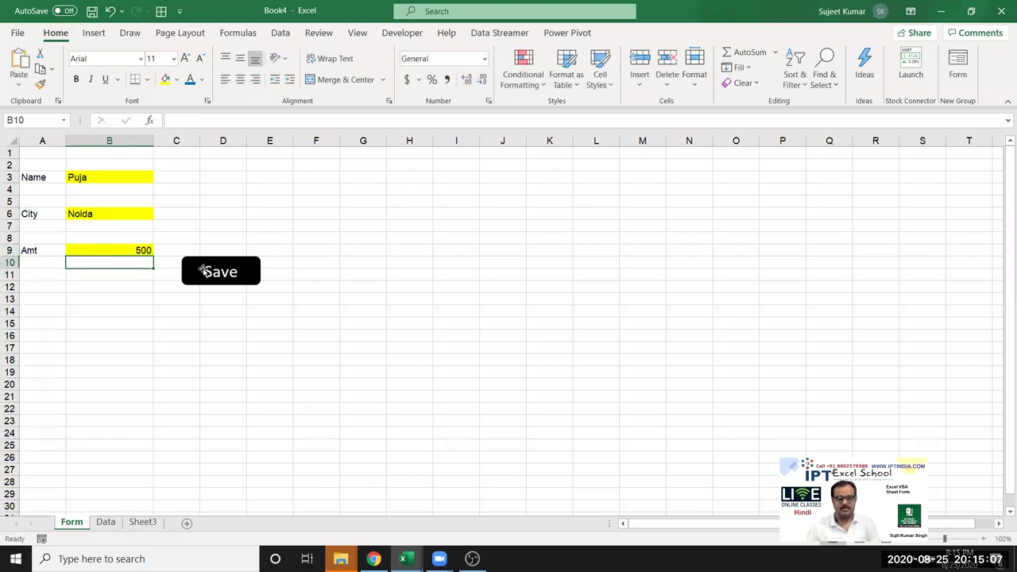
click(203, 271)
On Data row 2, enter ID 1, the current date and time, a sample name, Noida and 542.
click(130, 375)
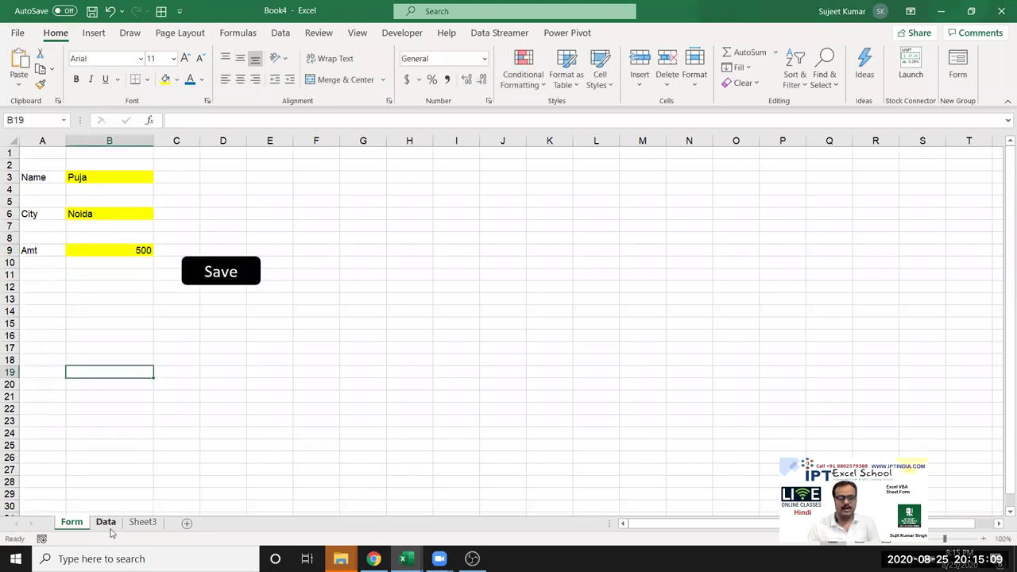
click(106, 524)
text(1)
key(Tab)
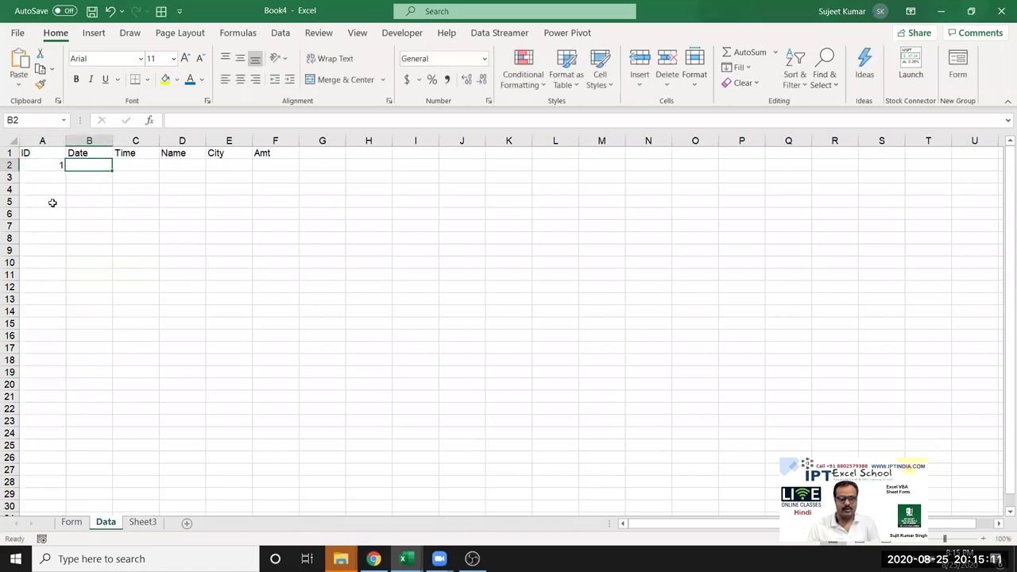
key(ctrl+semicolon)
key(Tab)
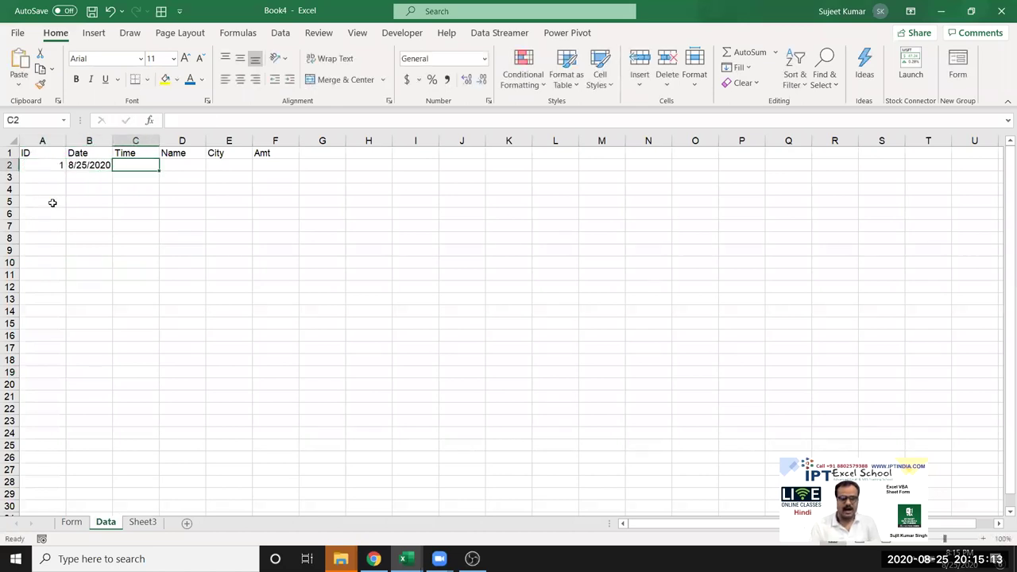
key(ctrl+shift+semicolon)
key(Tab)
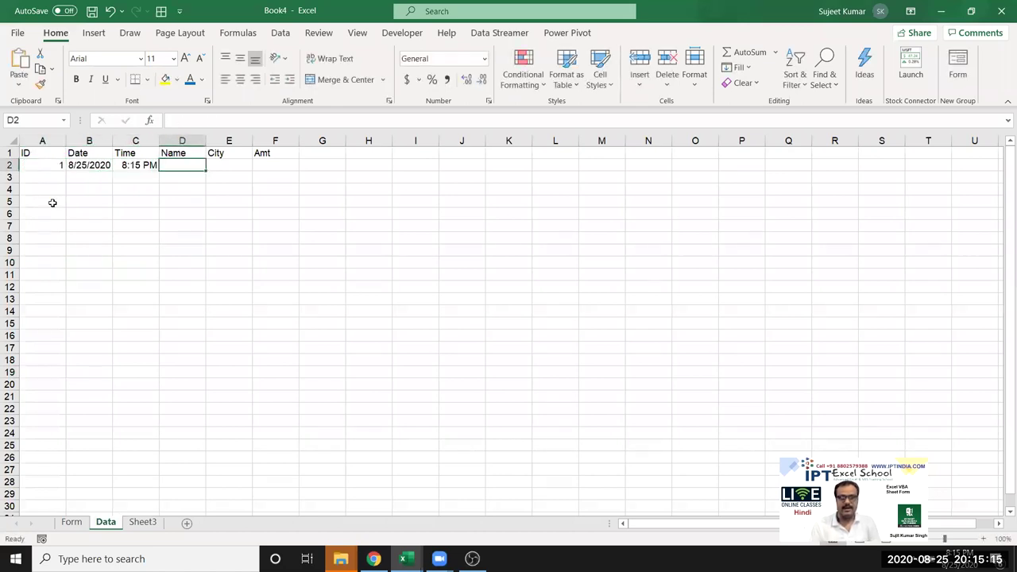
text(Puja)
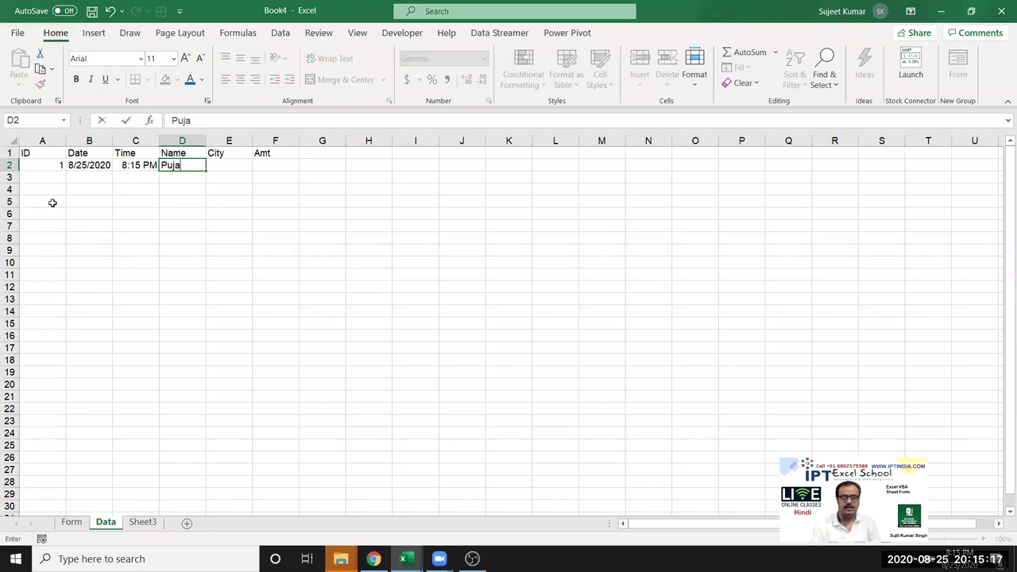
key(Tab)
text(N)
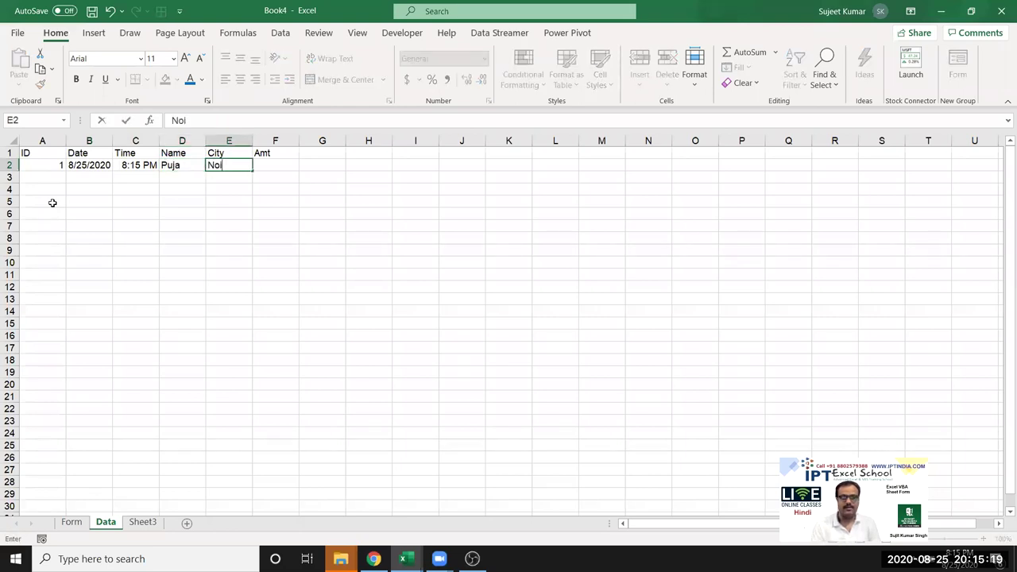
text(542)
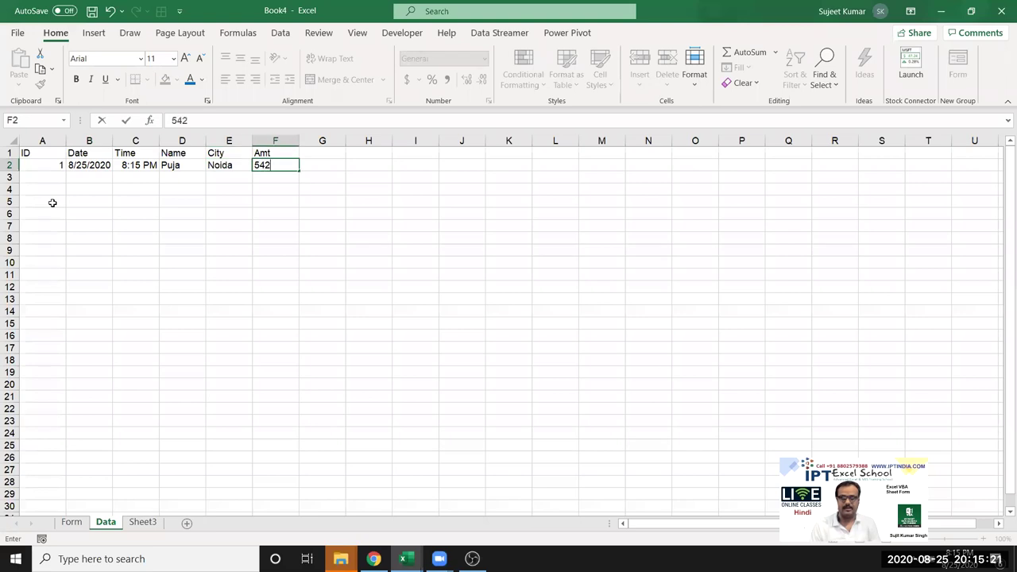
key(Return)
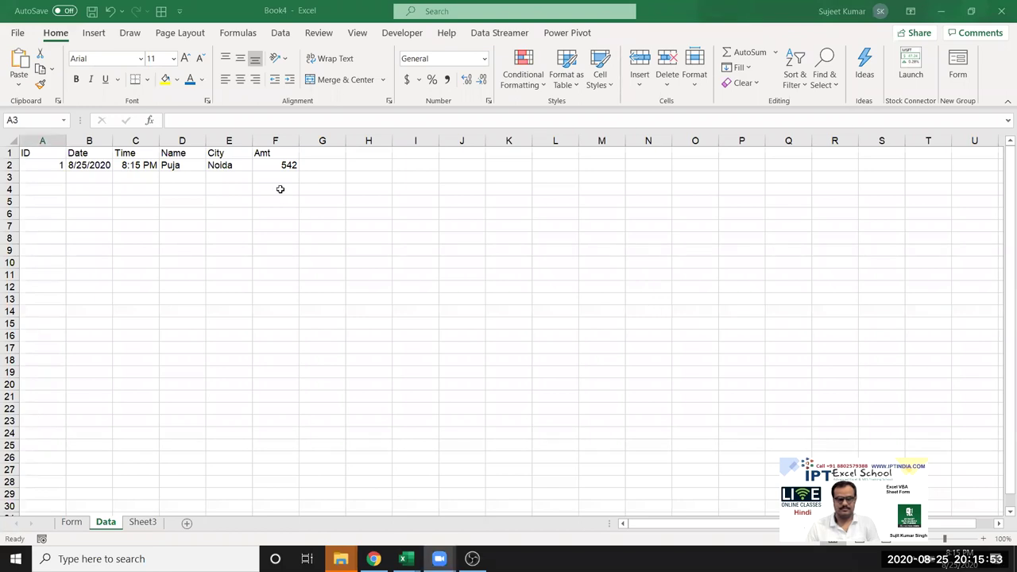
Clear the Form input cells B2:B10 and review the existing record in Data row 2.
click(70, 521)
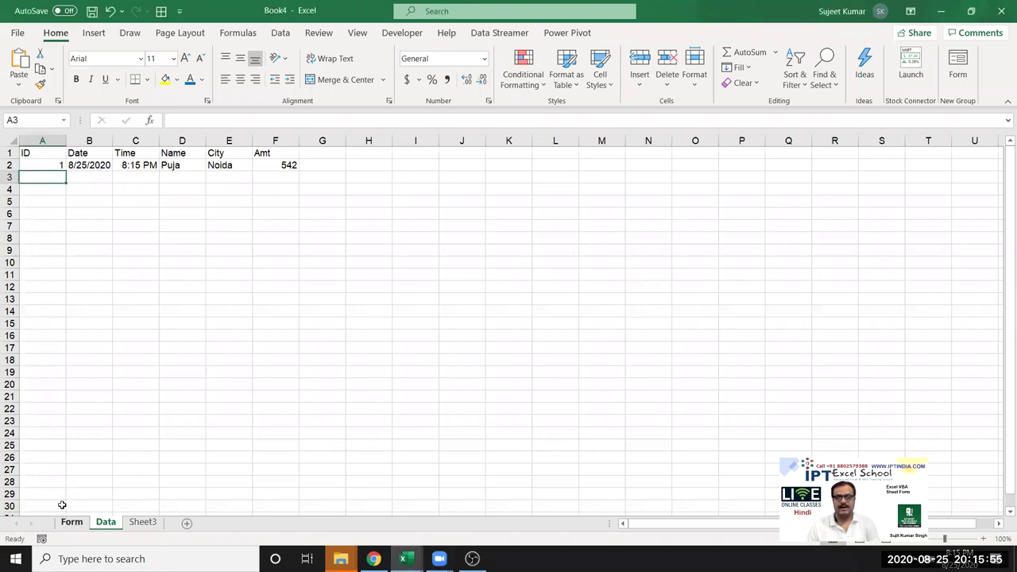
drag(127, 264, 90, 170)
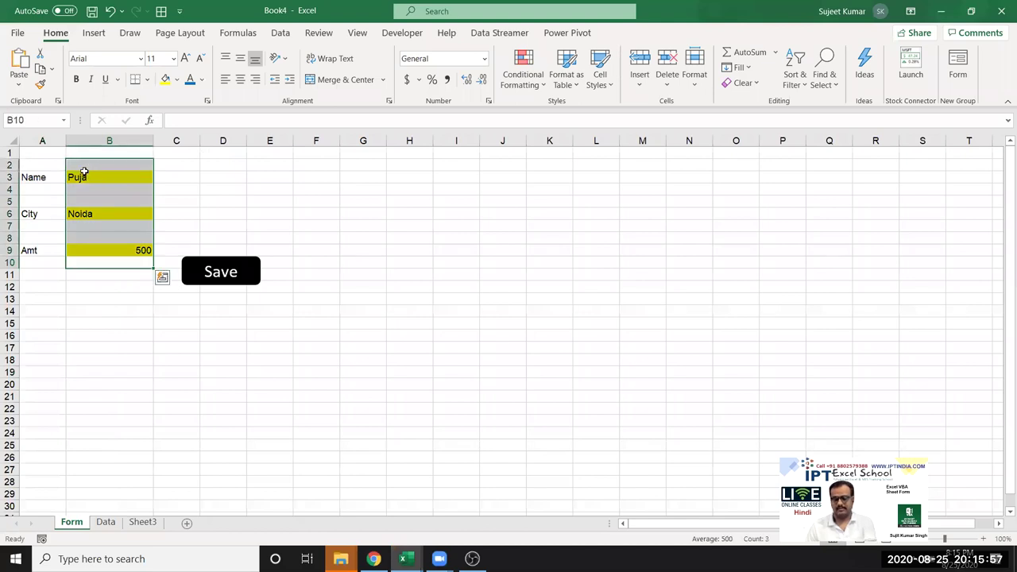
key(Delete)
drag(80, 331, 78, 324)
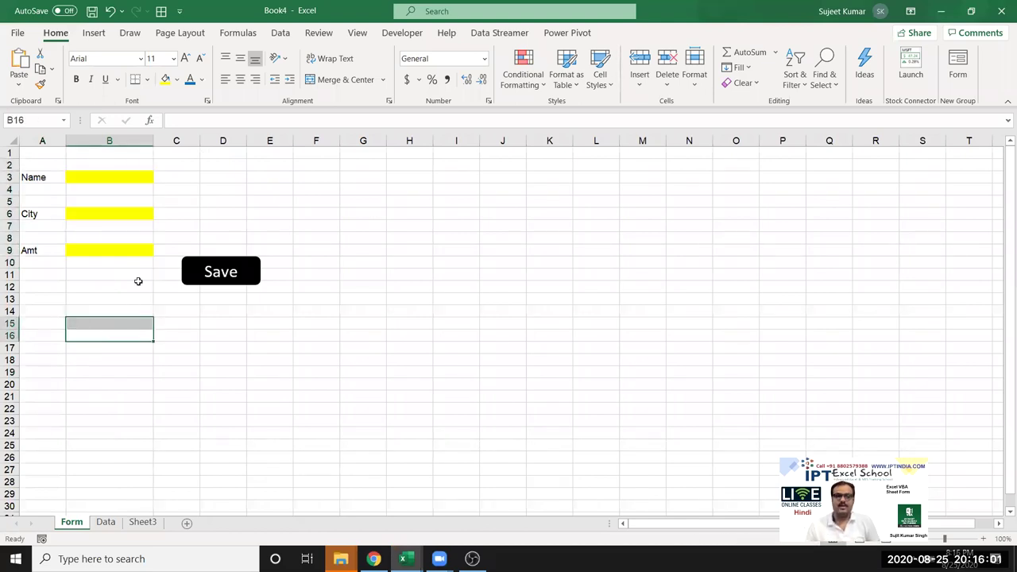
key(Up)
key(Up)
key(Up)
key(Up)
key(Up)
key(Up)
key(Up)
key(Up)
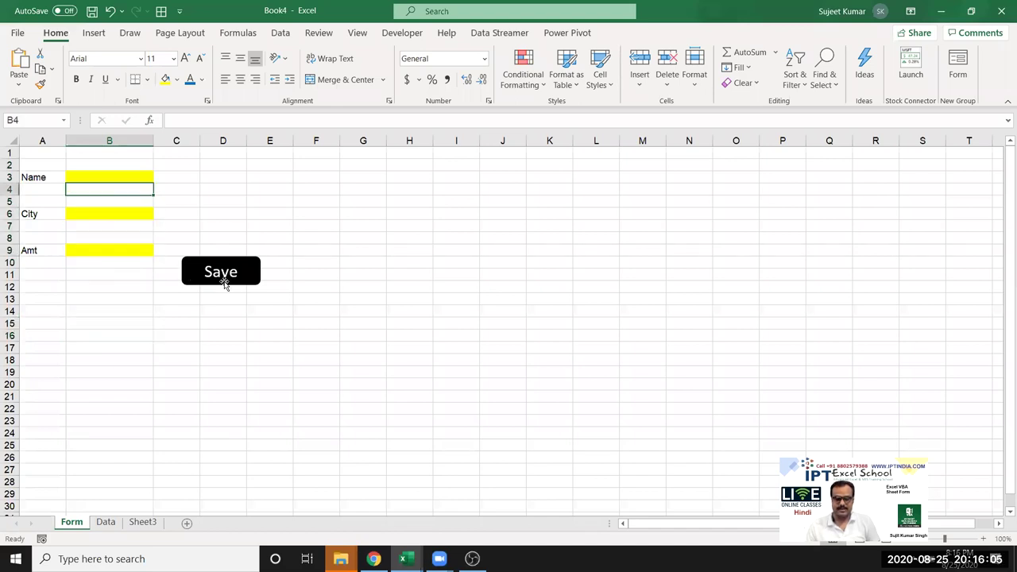
click(106, 522)
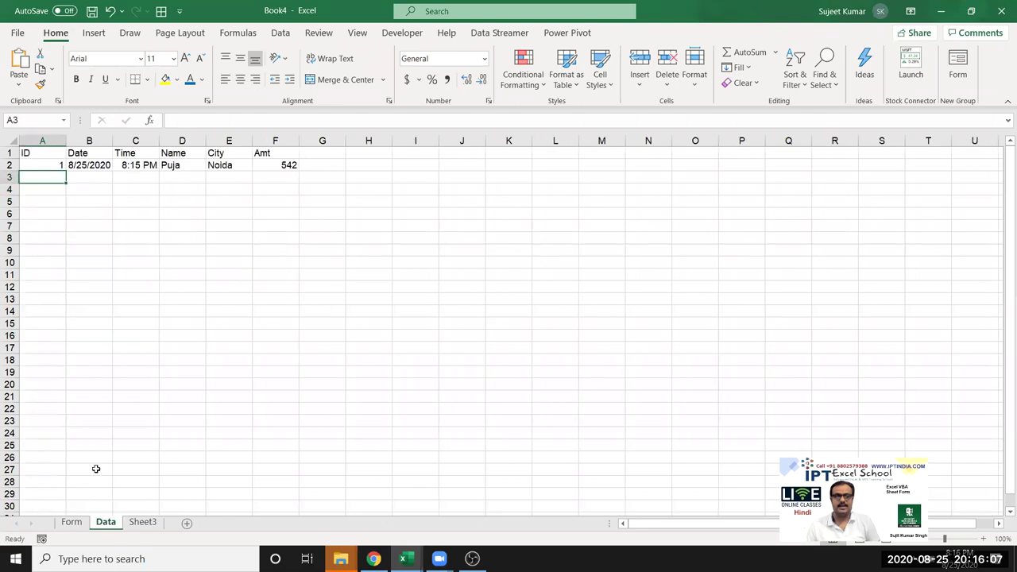
drag(42, 165, 279, 171)
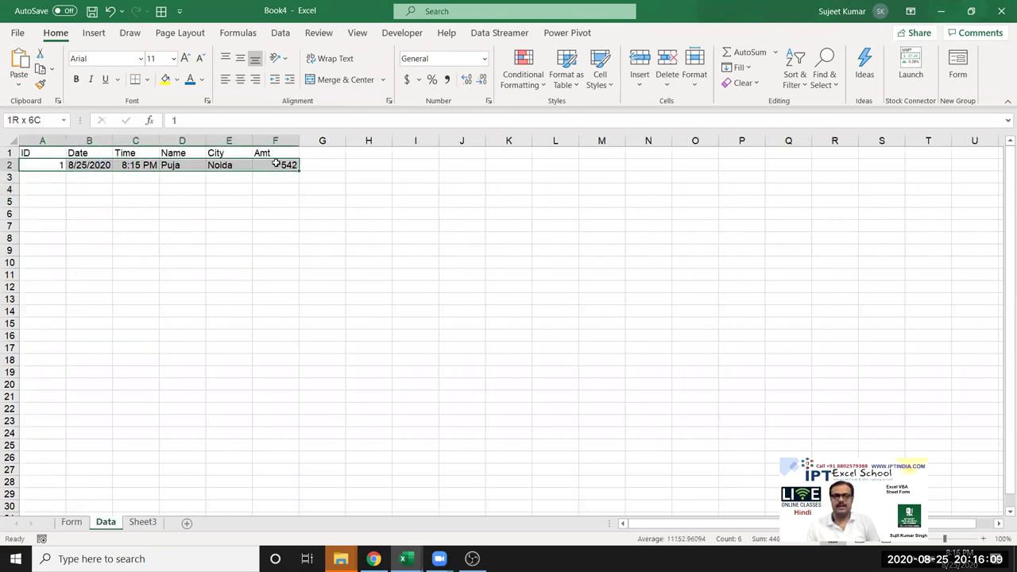
click(71, 522)
Enter a new sample name, GGN and 652 in the Form inputs and test the Save shape.
click(113, 174)
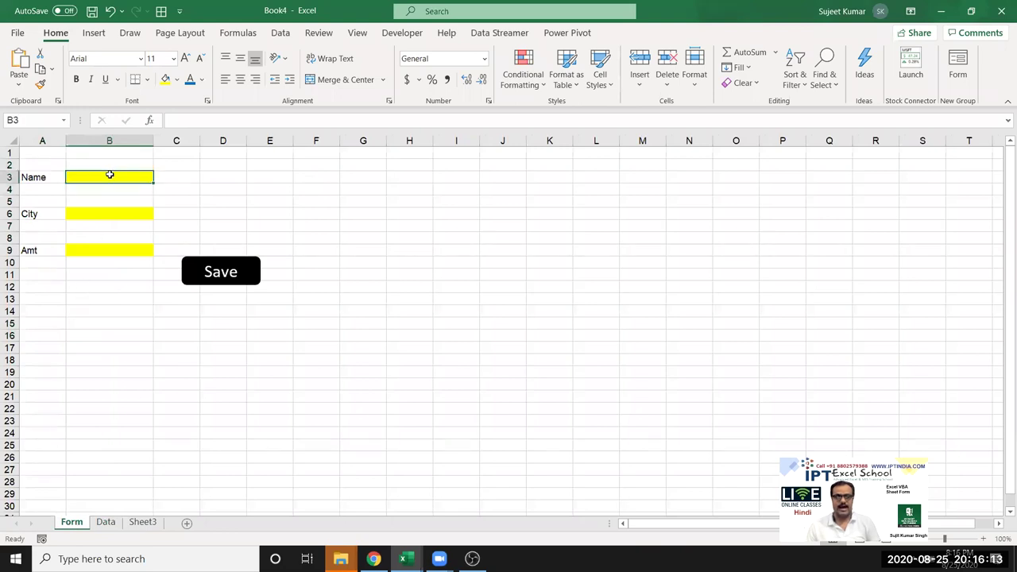
text(Om)
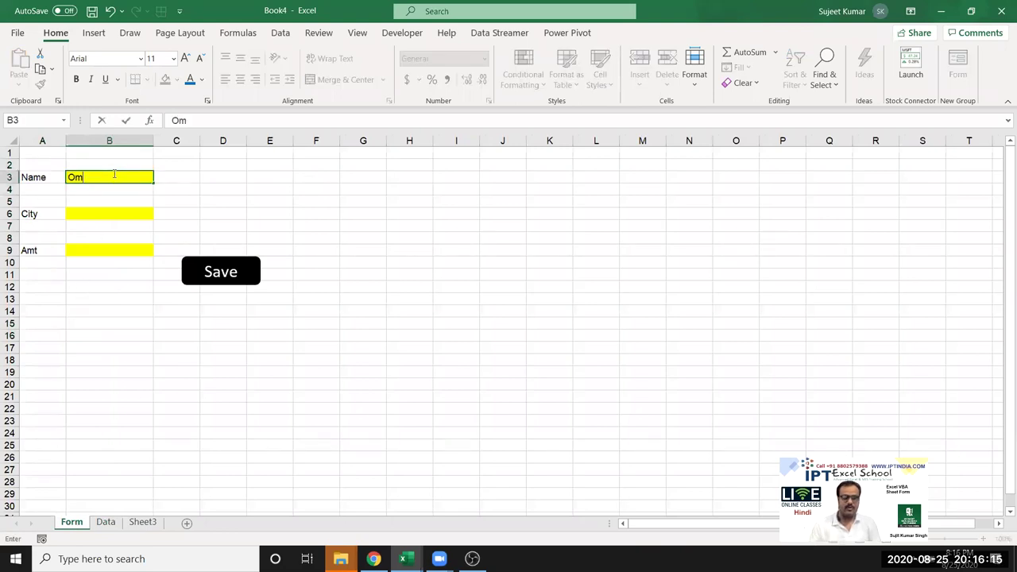
click(119, 211)
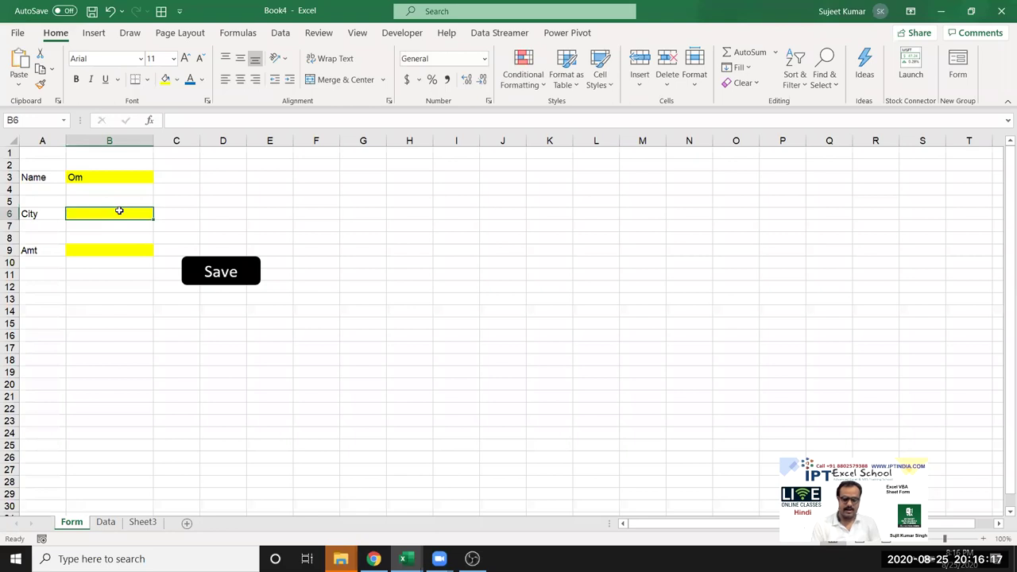
text(GGN)
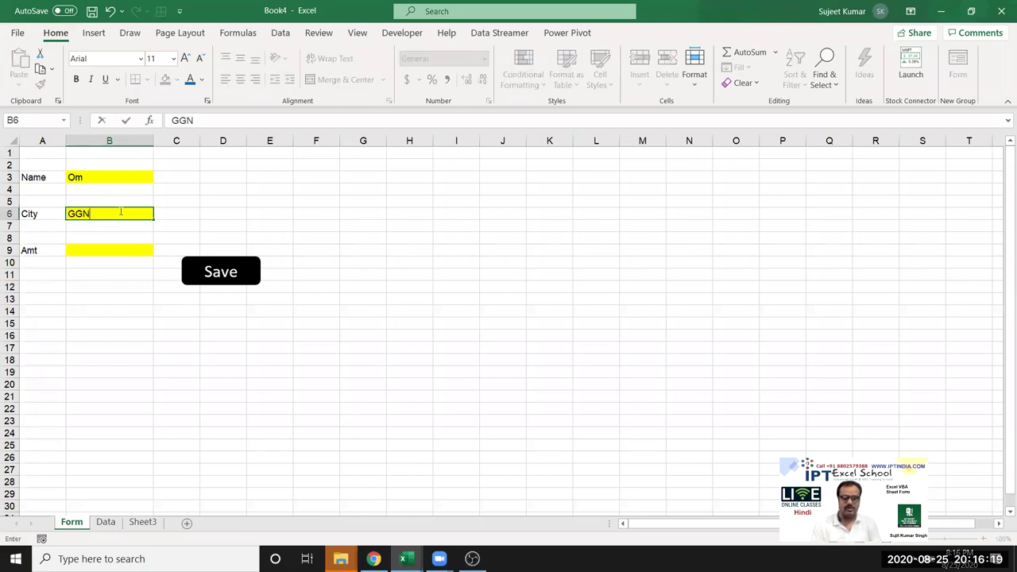
click(95, 250)
text(652)
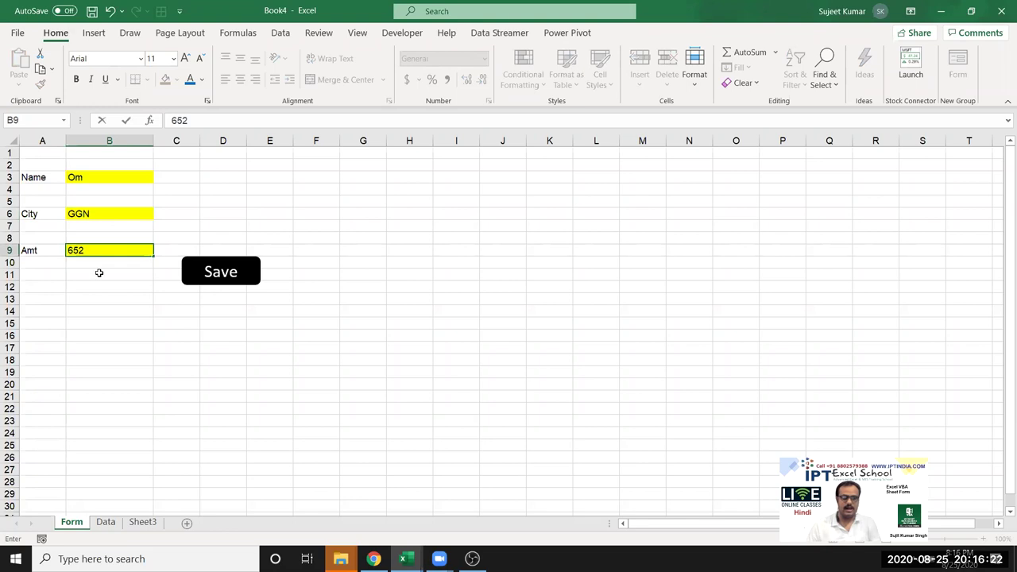
click(98, 272)
click(219, 274)
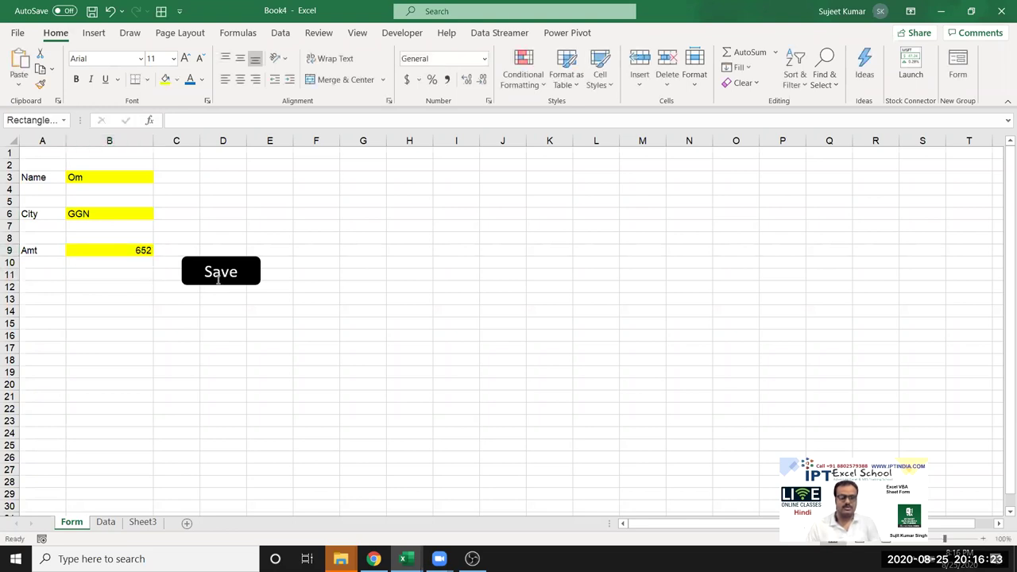
click(180, 434)
On the Data sheet, start record 2 in A3 with today's date and the current time.
click(103, 522)
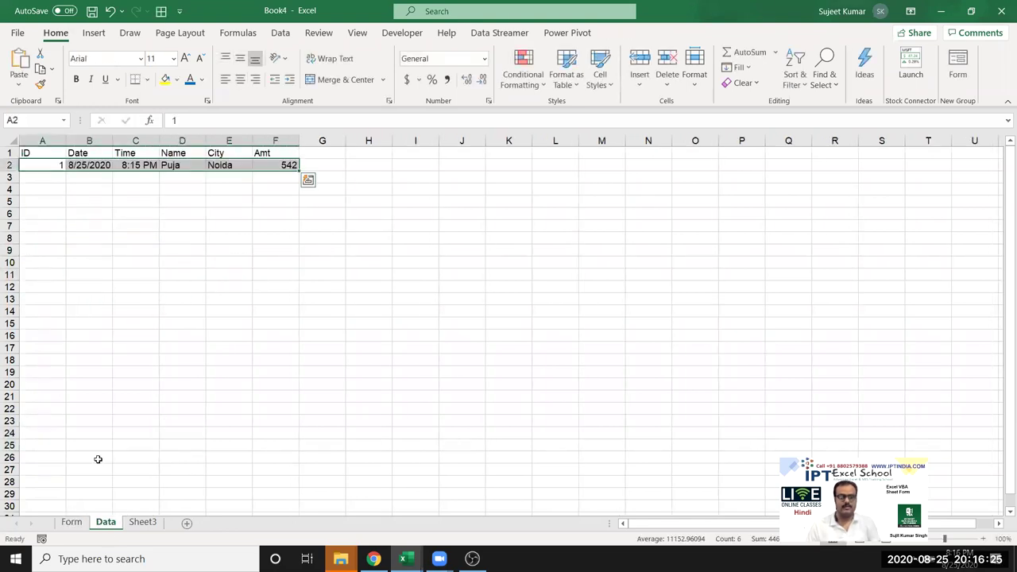
click(42, 179)
text(2)
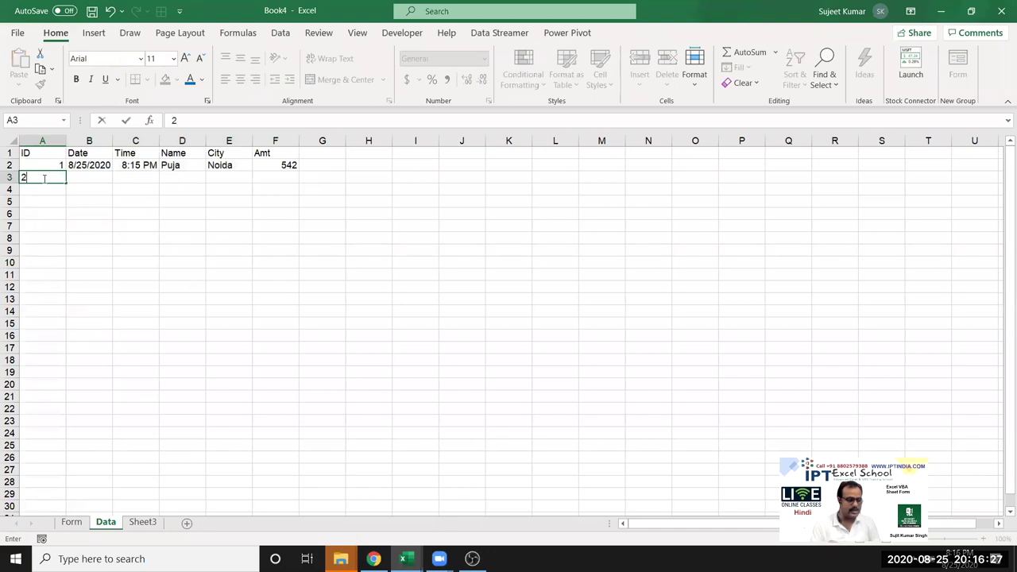
key(Tab)
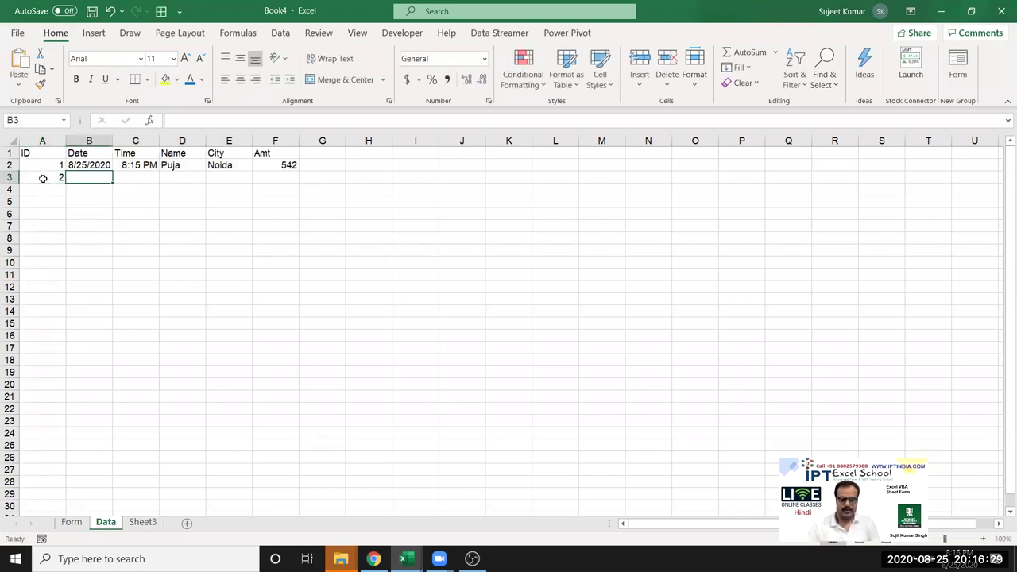
key(ctrl+semicolon)
key(Tab)
key(ctrl+shift+semicolon)
key(Tab)
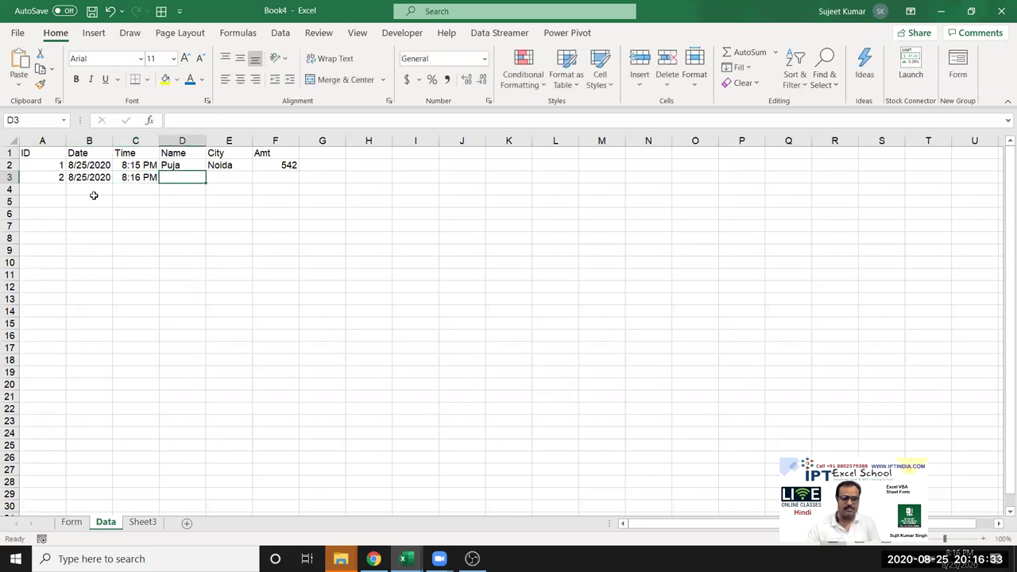
Complete record 2 with the name, city GGN and amount 652.
click(76, 523)
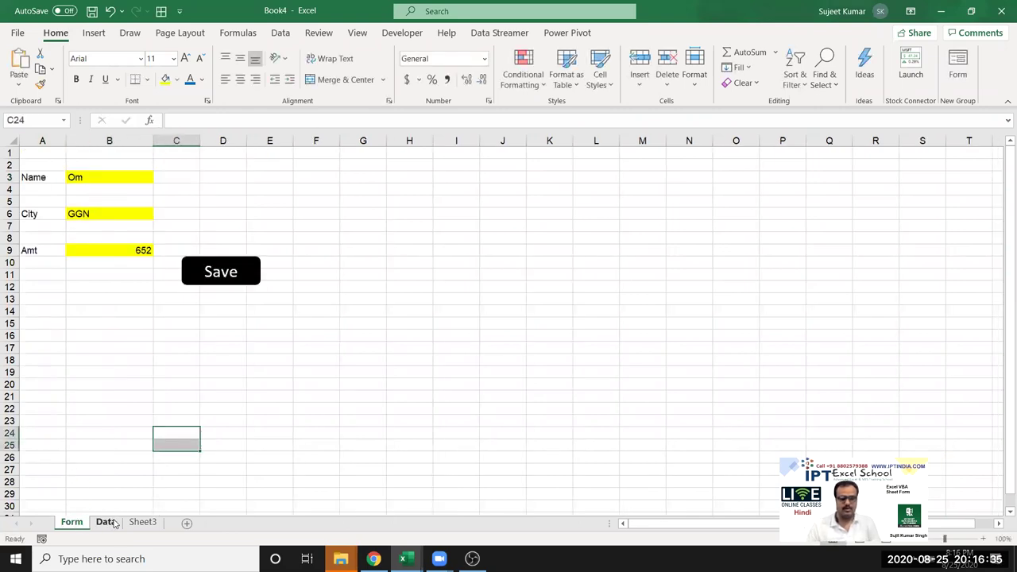
click(106, 522)
text(OM)
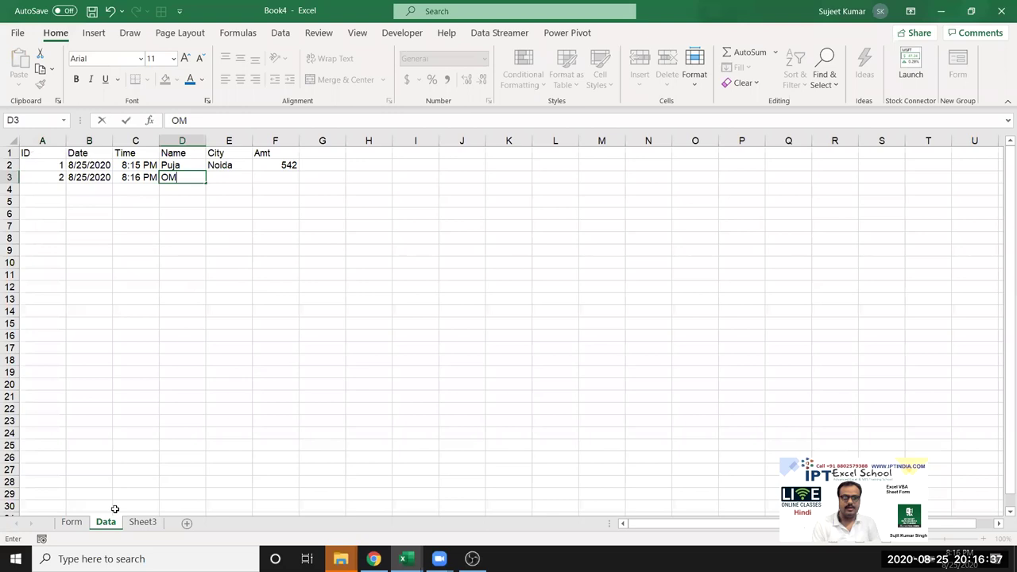
key(Tab)
text(GGN)
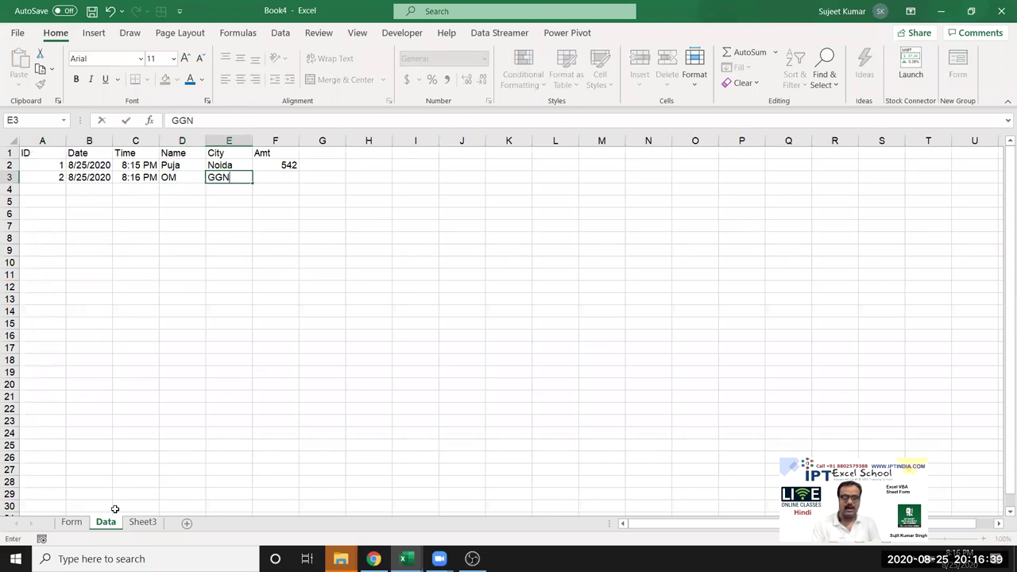
key(Tab)
click(71, 523)
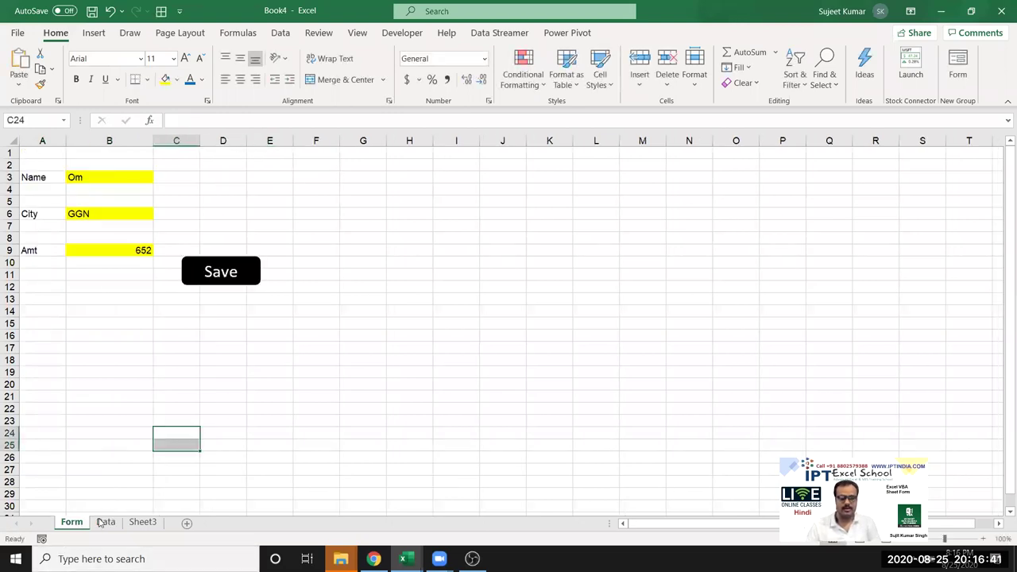
click(101, 522)
text(652)
click(131, 404)
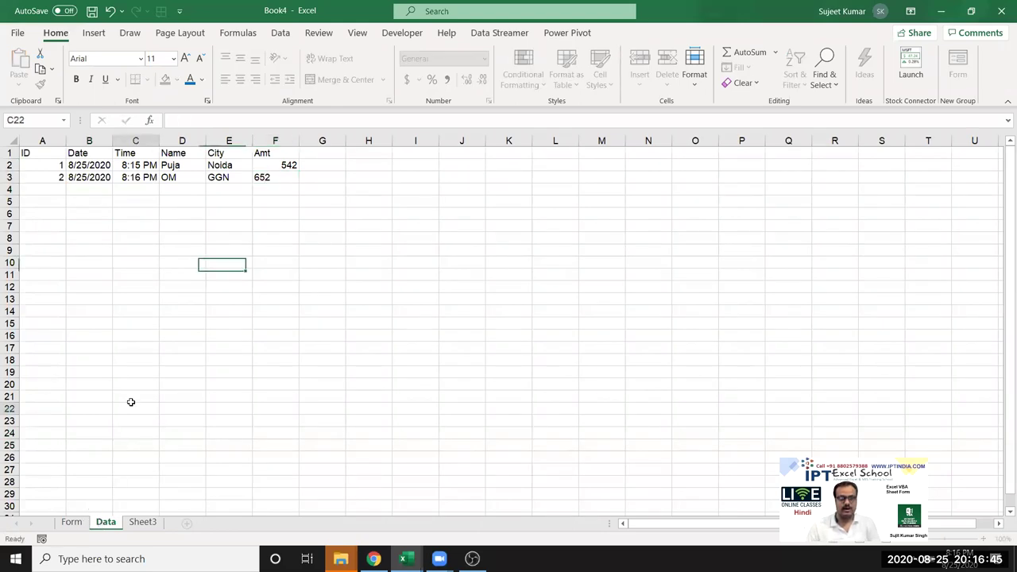
Clear the Form sheet's input cells B3:B10.
click(71, 522)
mouse_move(152, 263)
mouse_down()
mouse_move(67, 173)
mouse_move(85, 177)
mouse_up()
key(Delete)
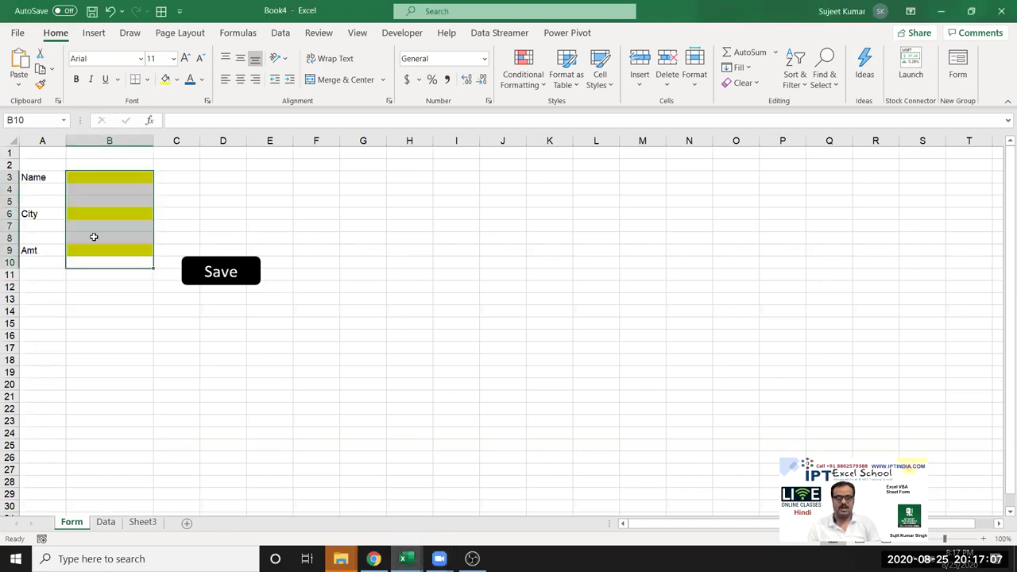
Fill the Form with a name, city Delhi and amount 4521.
click(113, 175)
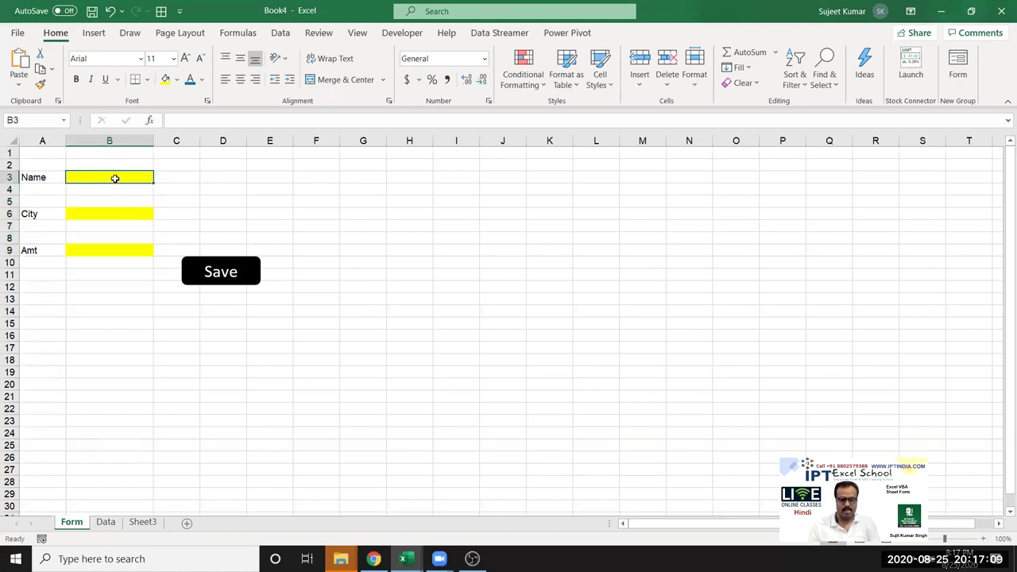
text(Puja)
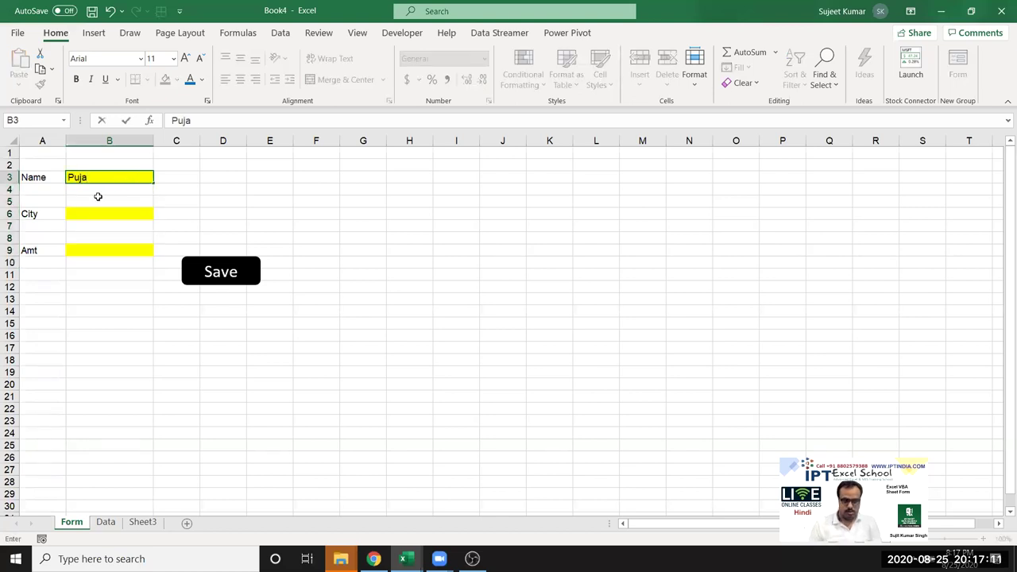
click(90, 211)
text(Delhi)
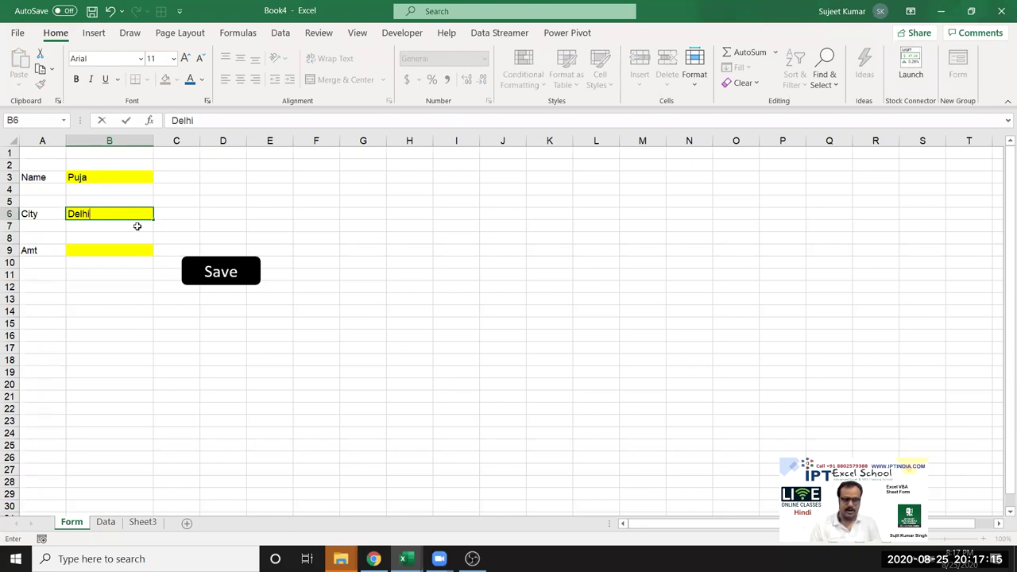
click(121, 252)
text(4521)
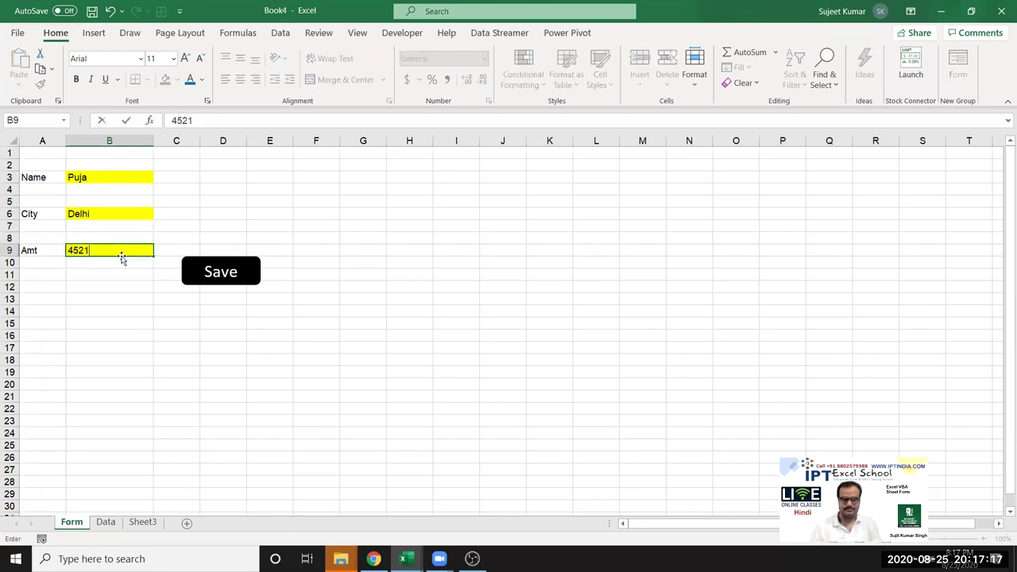
click(143, 322)
Delete the existing records A2:F4 from the Data sheet and go back to the Form.
click(105, 522)
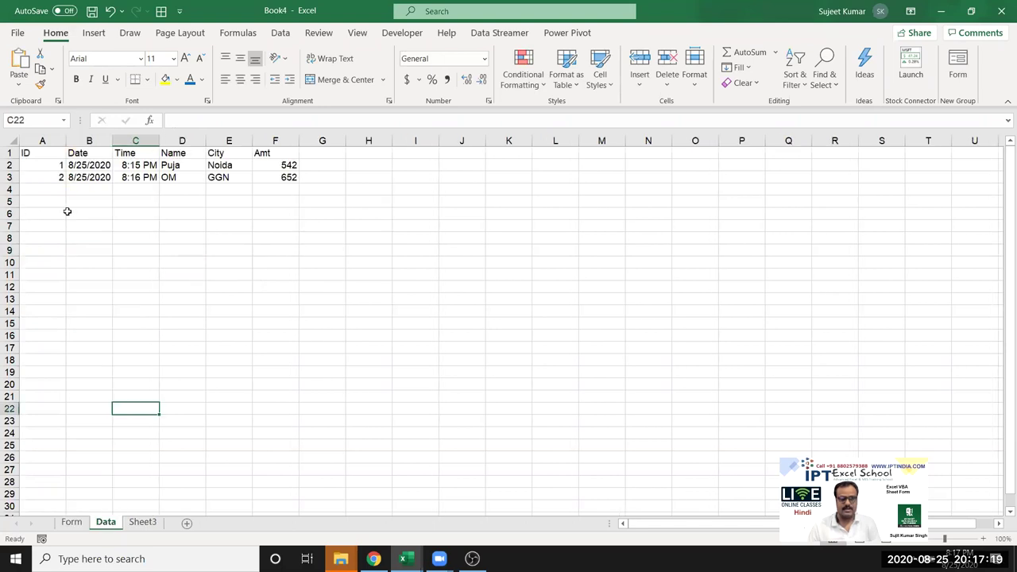
drag(50, 165, 262, 188)
key(Delete)
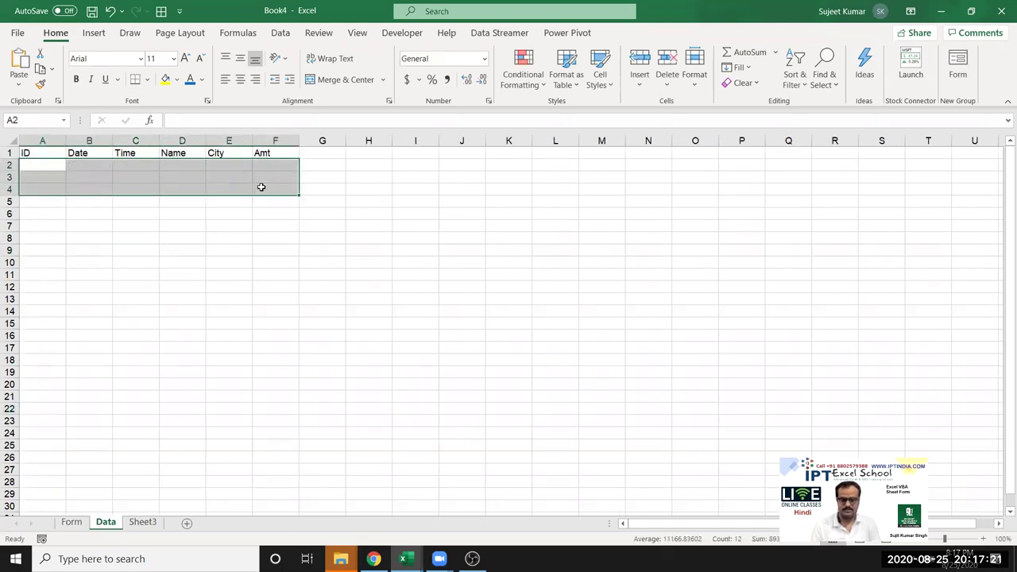
click(71, 522)
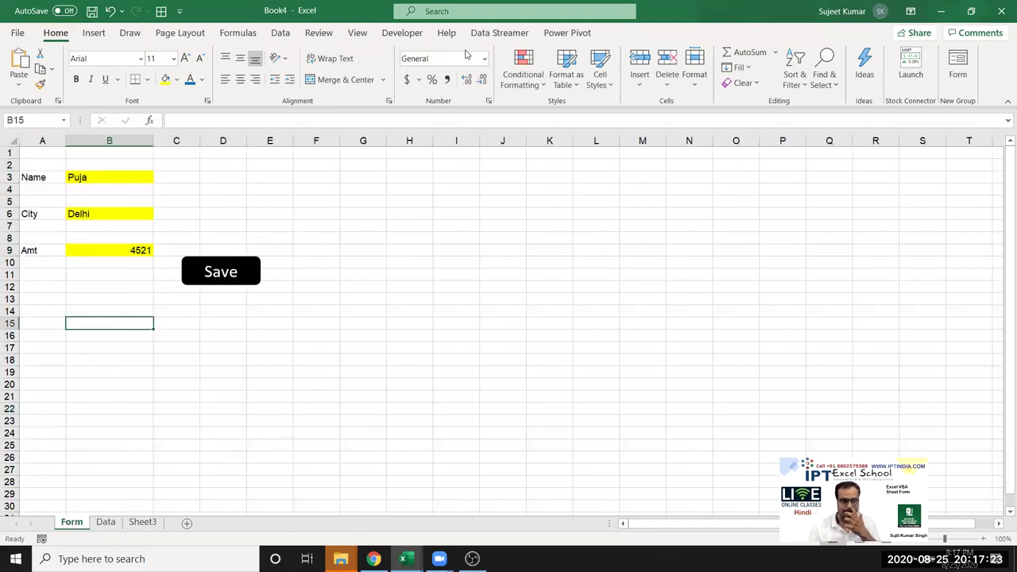
click(407, 35)
Insert a new module into Book4 and declare an empty Sub sen() macro.
click(18, 68)
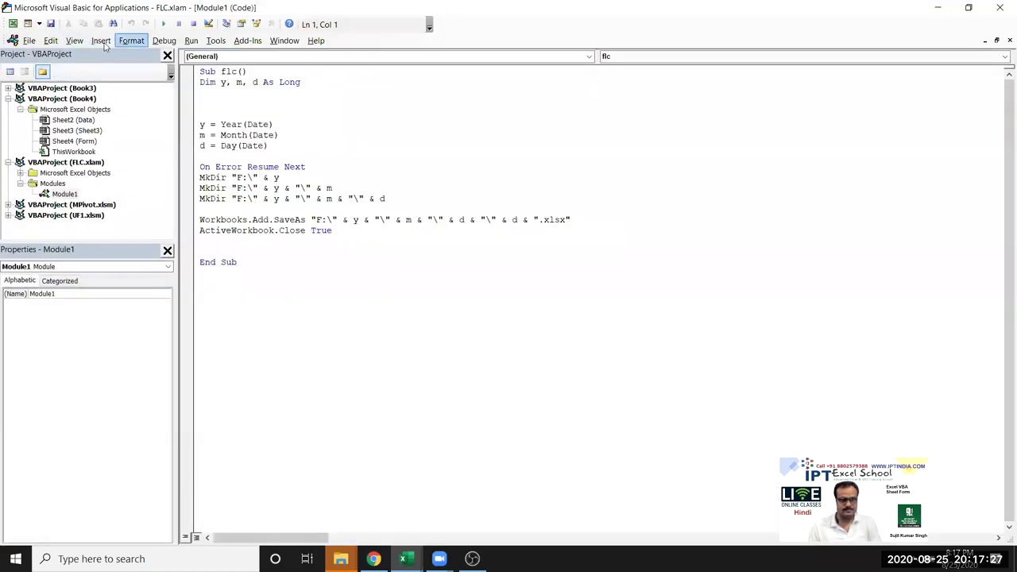
click(101, 41)
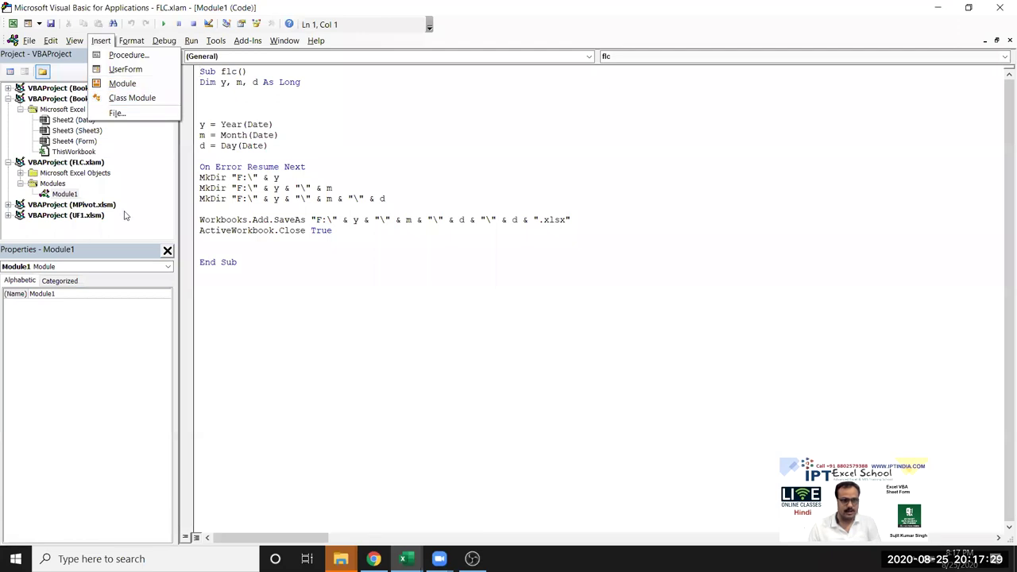
click(68, 195)
click(100, 129)
click(100, 41)
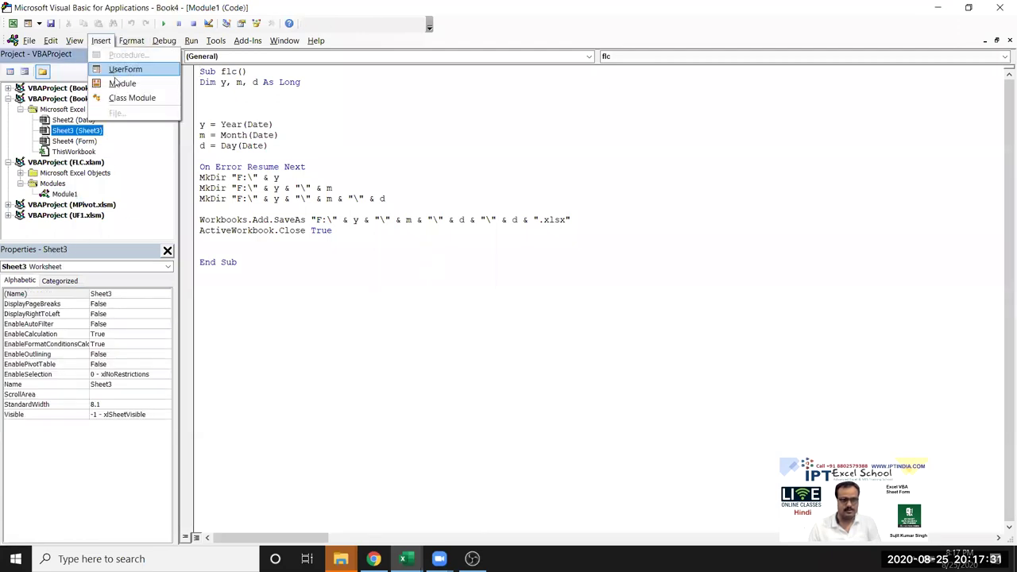
click(115, 83)
text(sub sen)
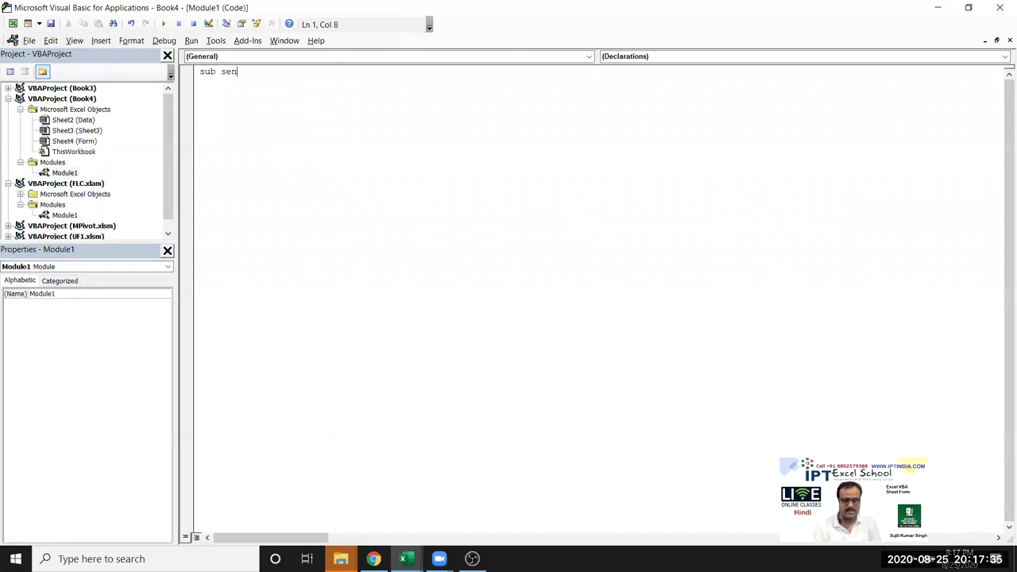
text(())
key(Return)
key(Return)
key(Return)
key(Return)
key(Return)
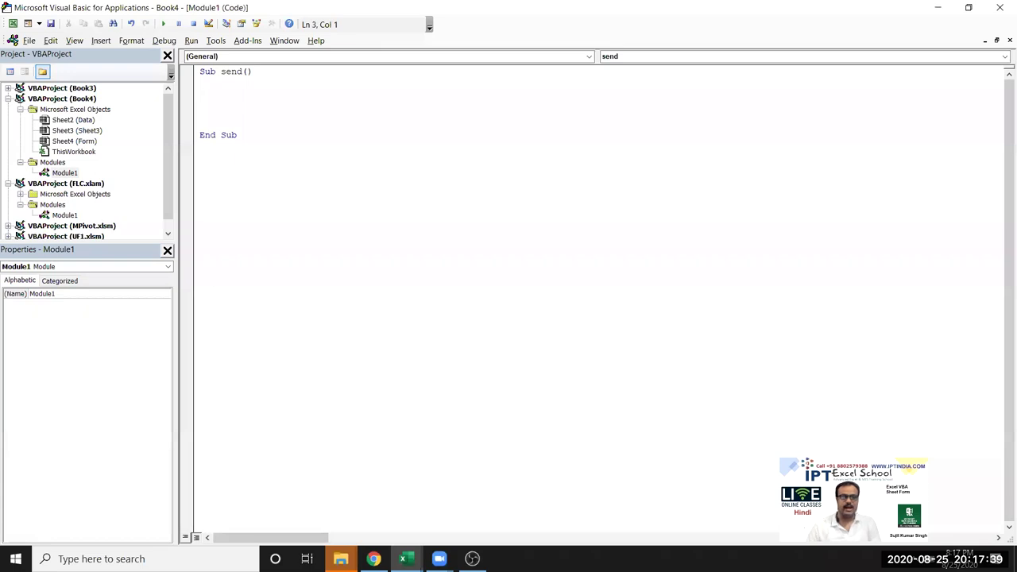
Return to Excel and select cell A2 on the Data sheet.
key(alt+F11)
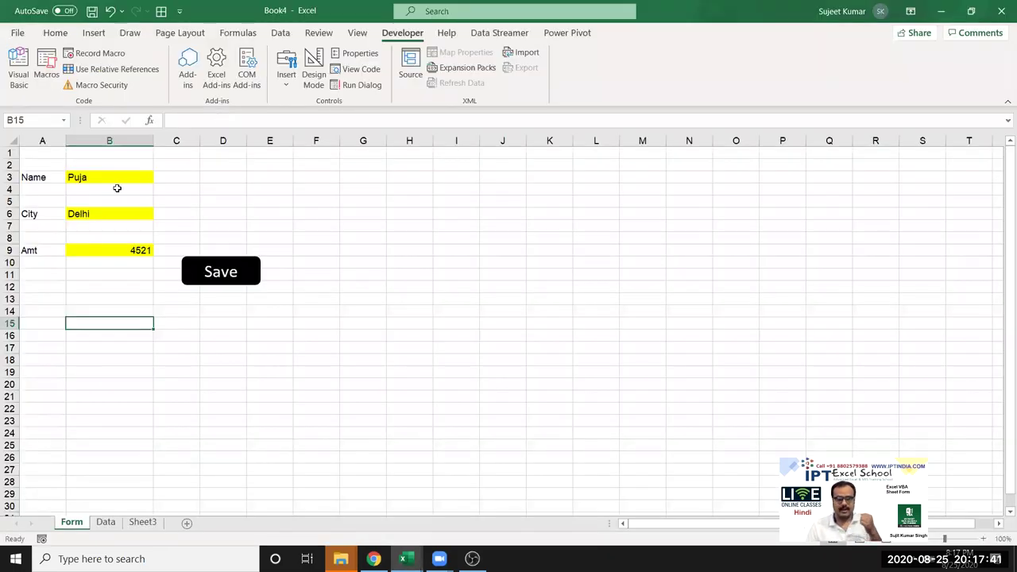
click(103, 176)
click(106, 522)
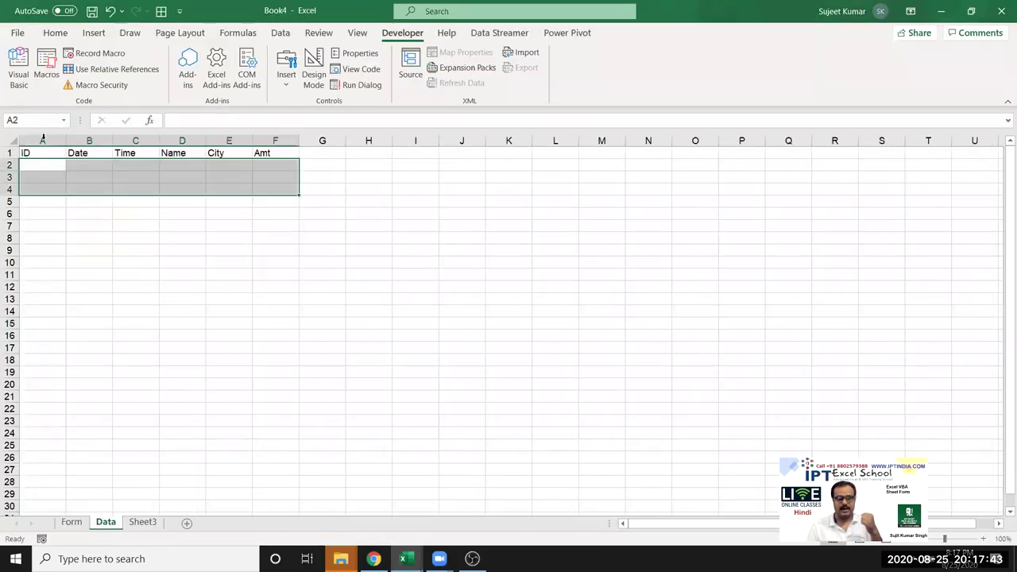
click(43, 164)
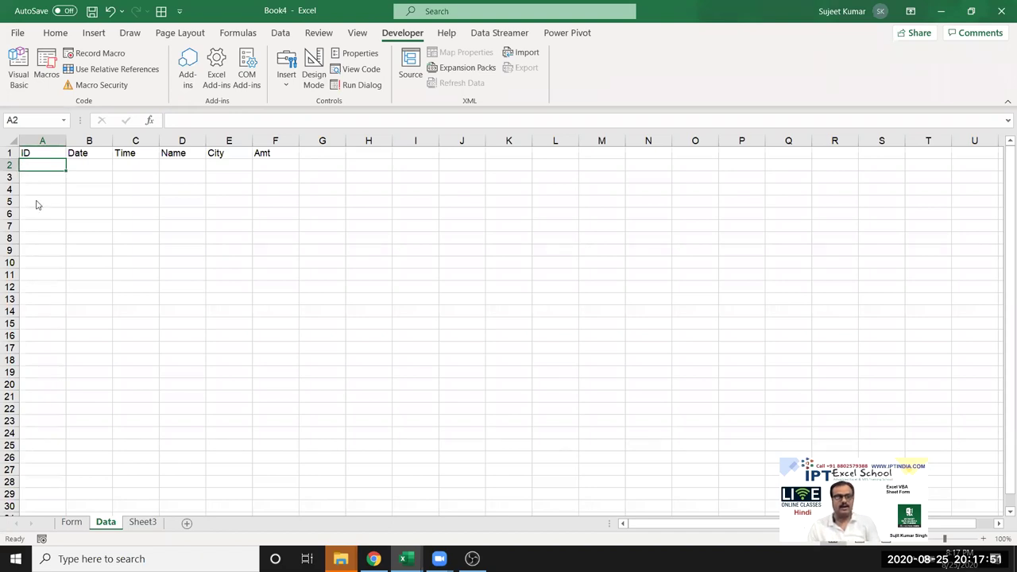
key(alt+F11)
text(ra)
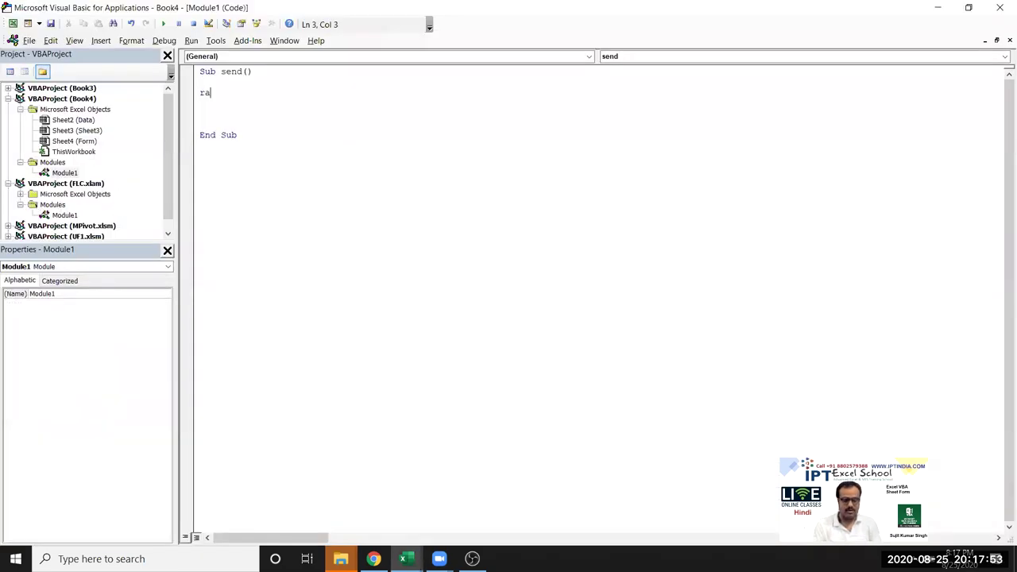
text(nge)
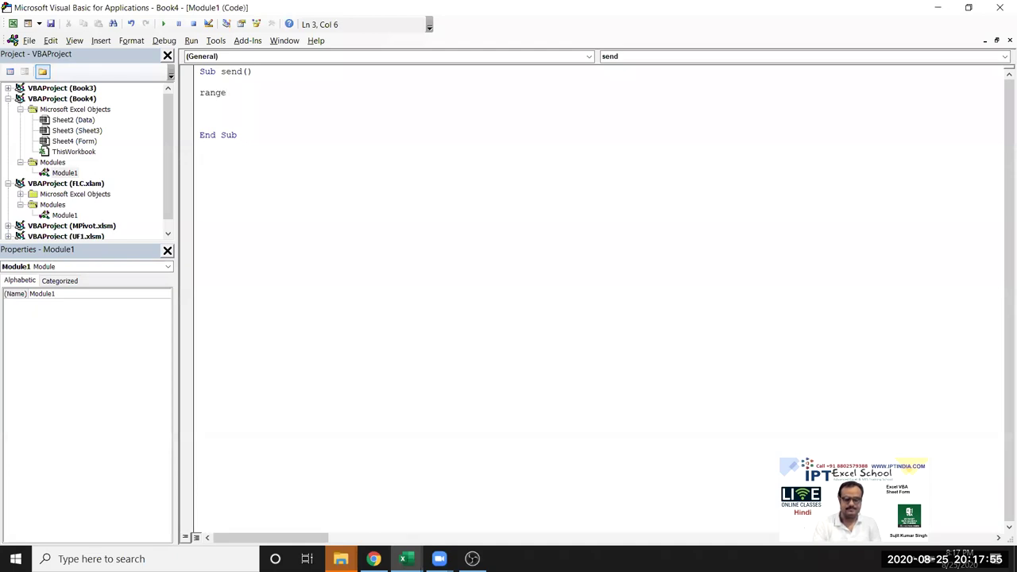
text(("A2)
key(Escape)
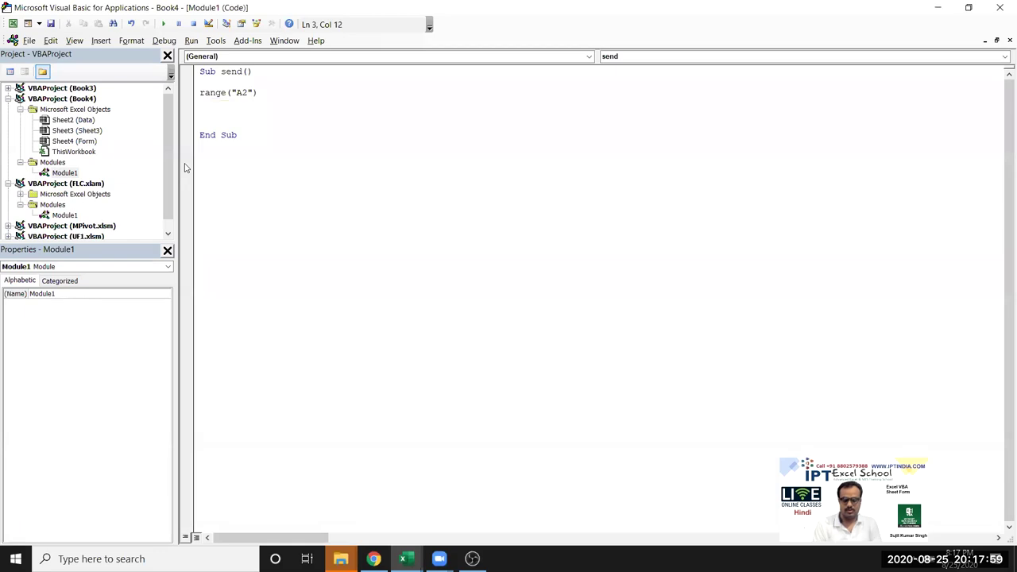
key(BackSpace)
key(BackSpace)
key(BackSpace)
key(BackSpace)
key(alt+F11)
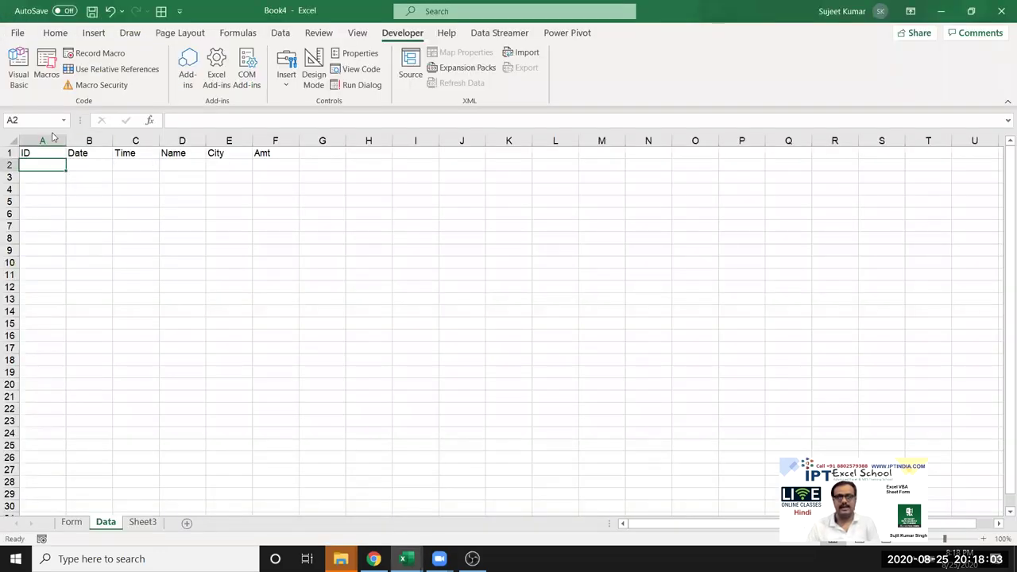
Enter sample IDs 1, 2, 3 in A2:A4, then delete them.
click(50, 139)
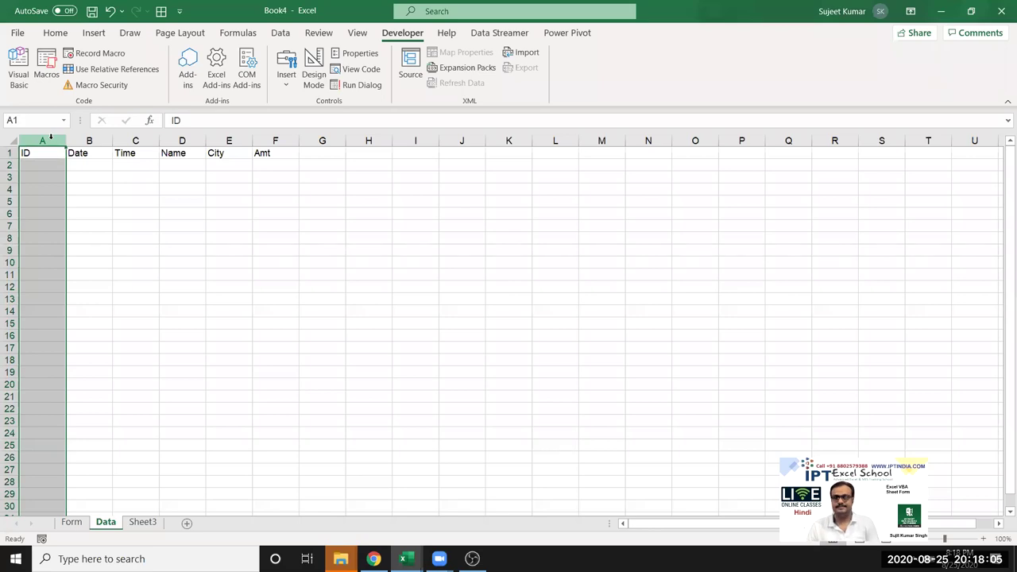
click(51, 163)
text(1)
key(Return)
text(2)
key(Return)
text(3)
key(Return)
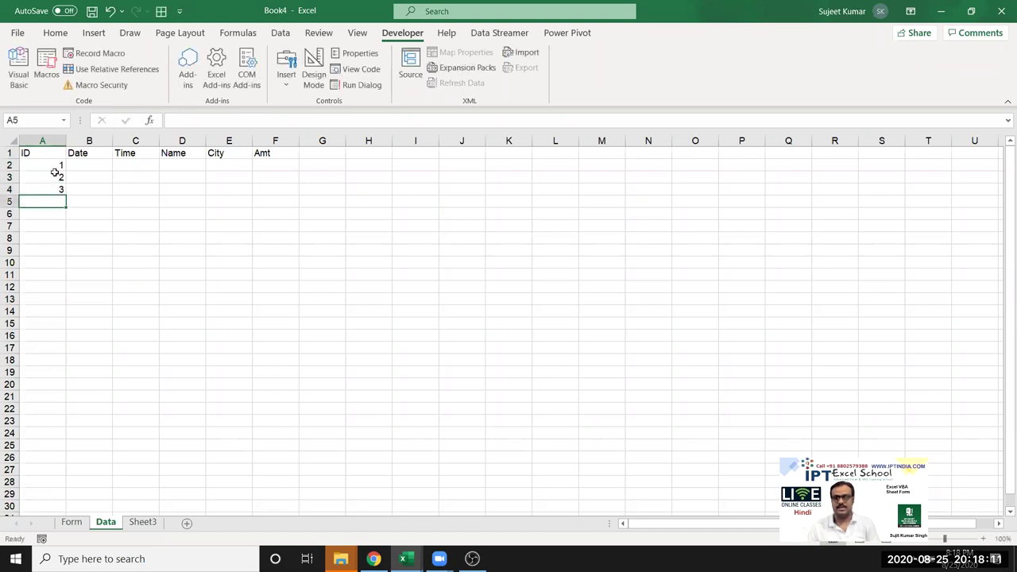
drag(55, 164, 55, 189)
key(Delete)
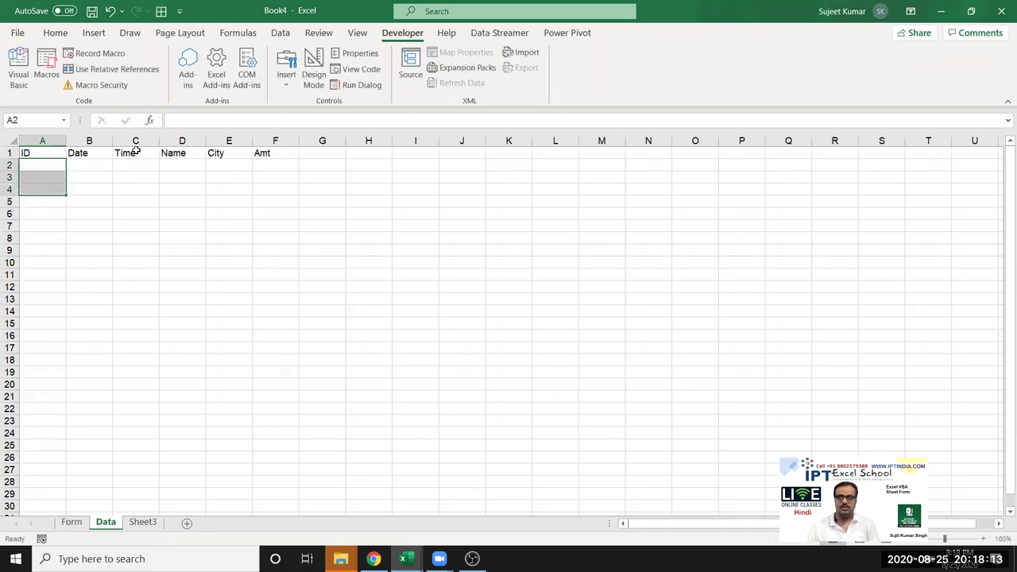
Enter =MAX(A:A) in H2 to find the highest ID.
click(364, 169)
text(=m)
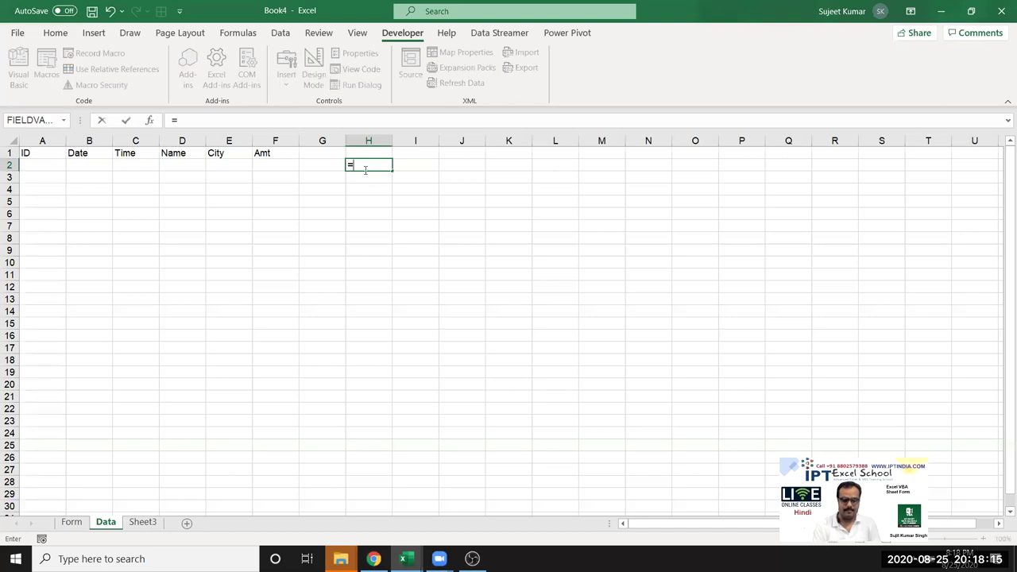
text(ax)
key(Tab)
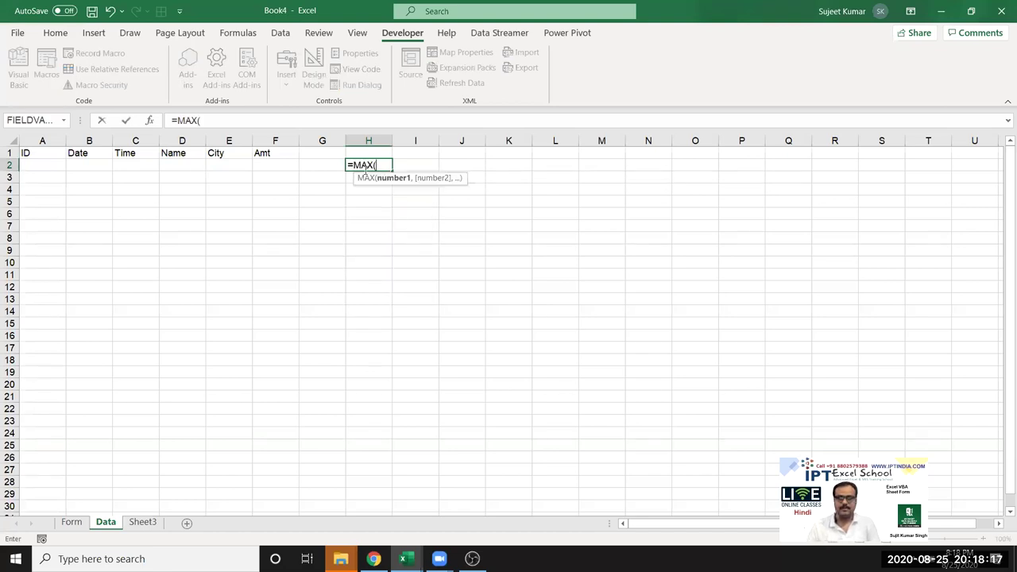
click(61, 135)
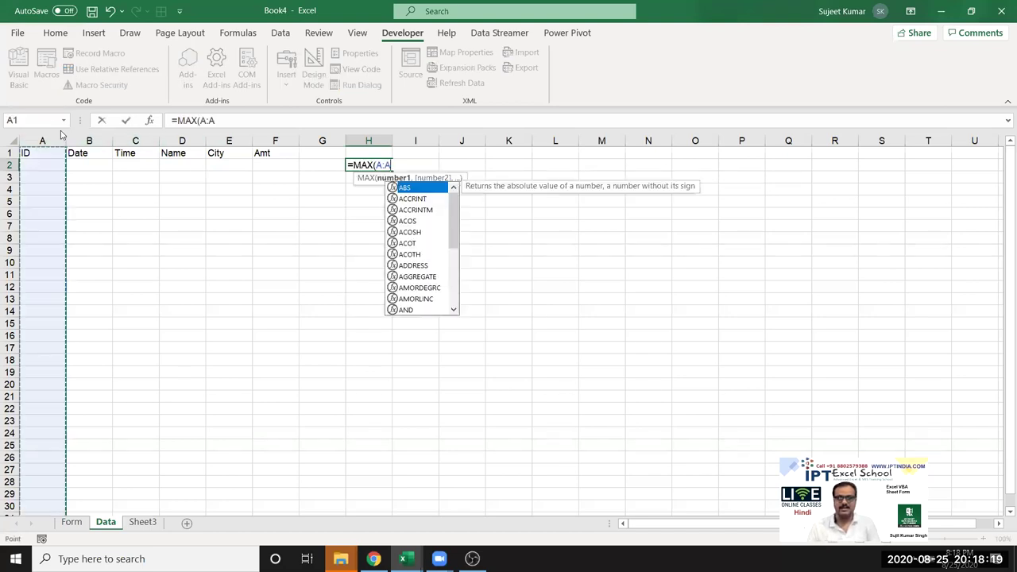
key(Return)
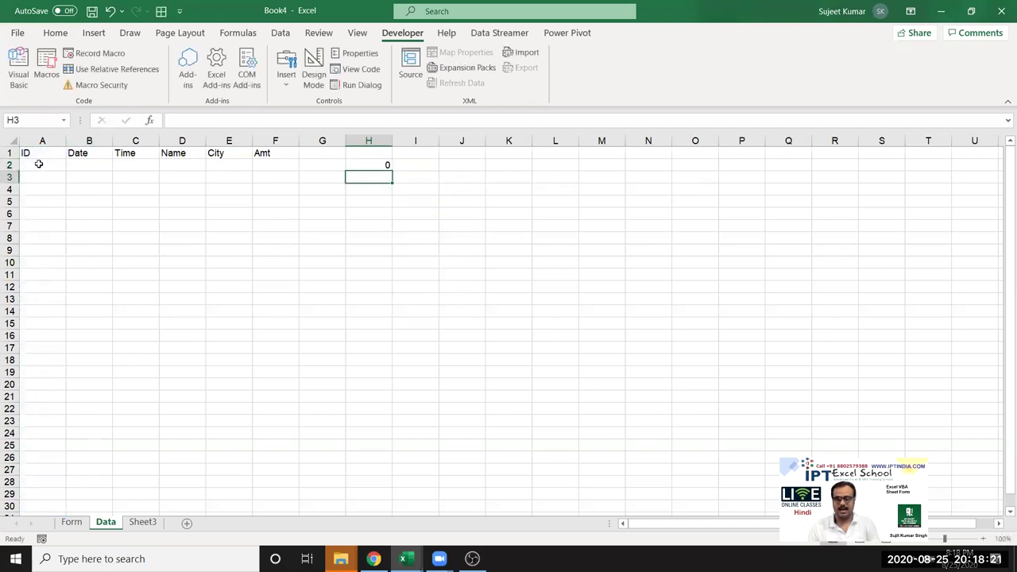
Run the macro from A2 with Ctrl+Q, then clear the generated IDs in A2:A3.
click(40, 164)
key(ctrl+q)
key(ctrl+q)
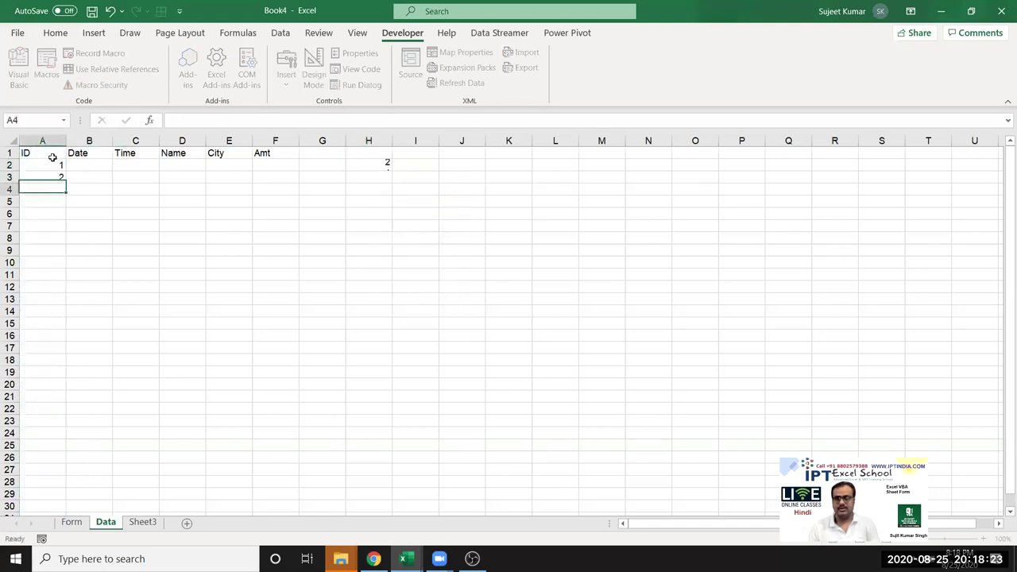
click(60, 176)
drag(60, 177, 59, 164)
key(Delete)
click(383, 165)
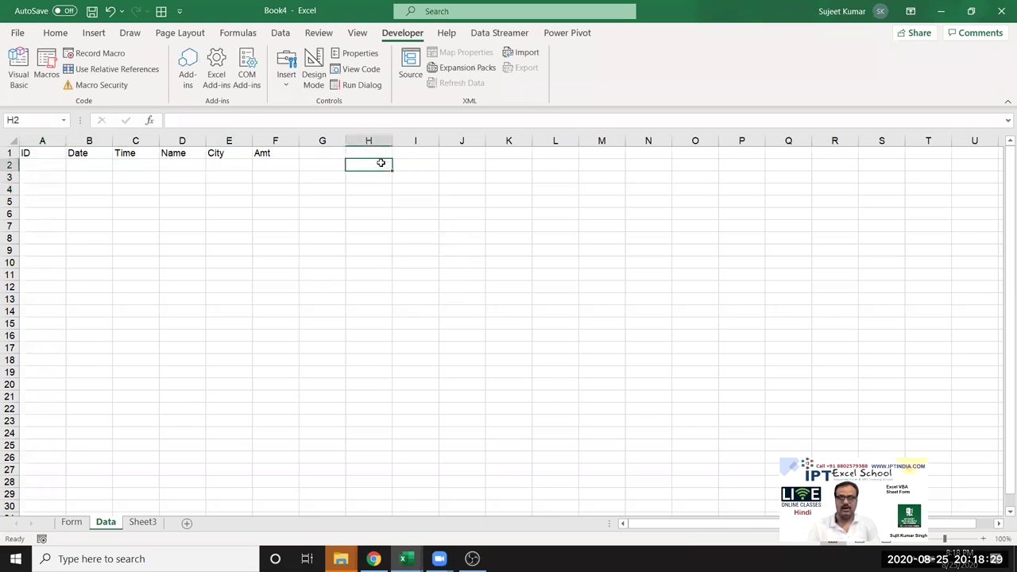
key(alt+F11)
Set ID = Application.WorksheetFunction.Max(Sheets("Data").Range("A:A")) in the macro.
text(id)
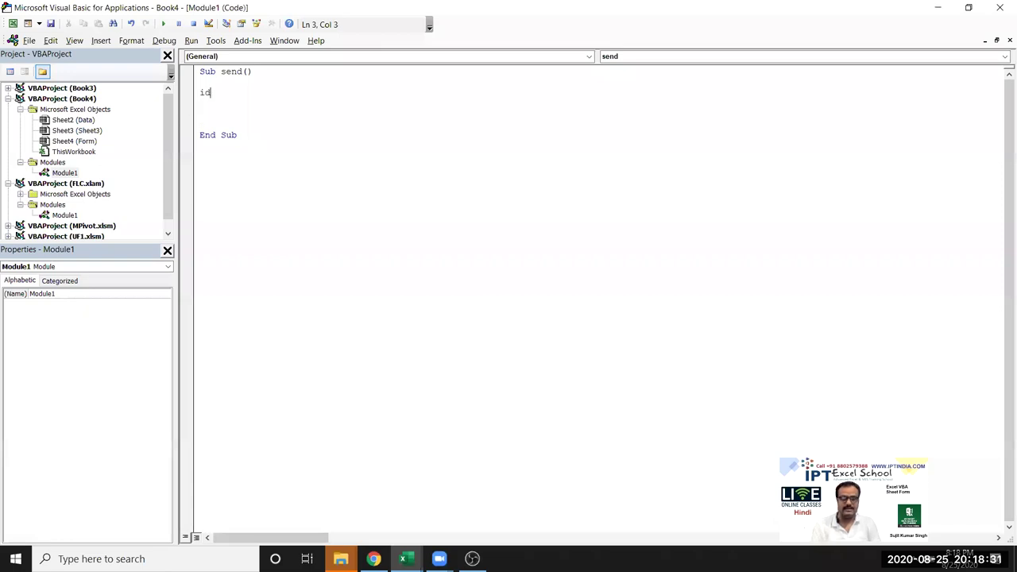
text(=a)
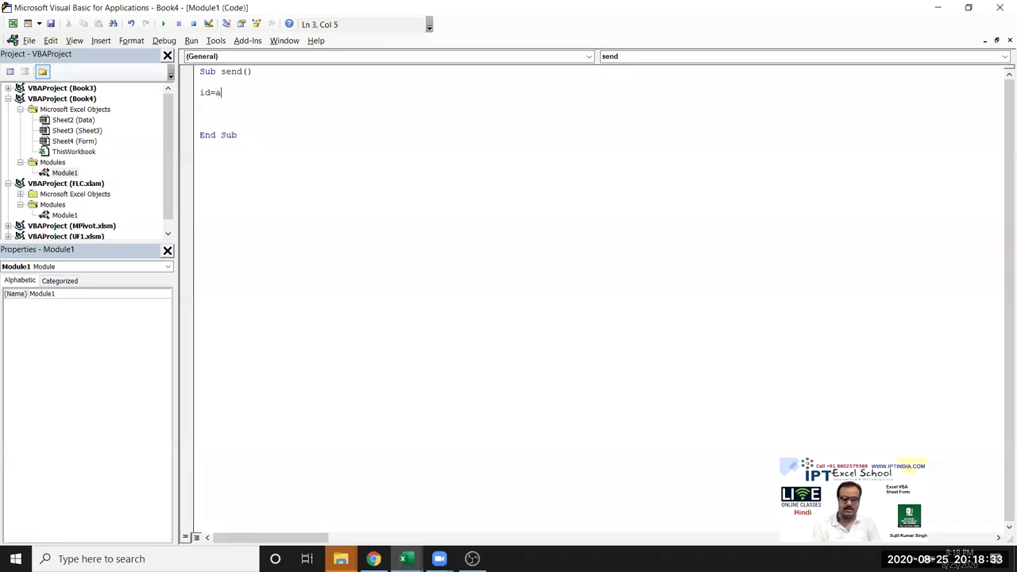
key(BackSpace)
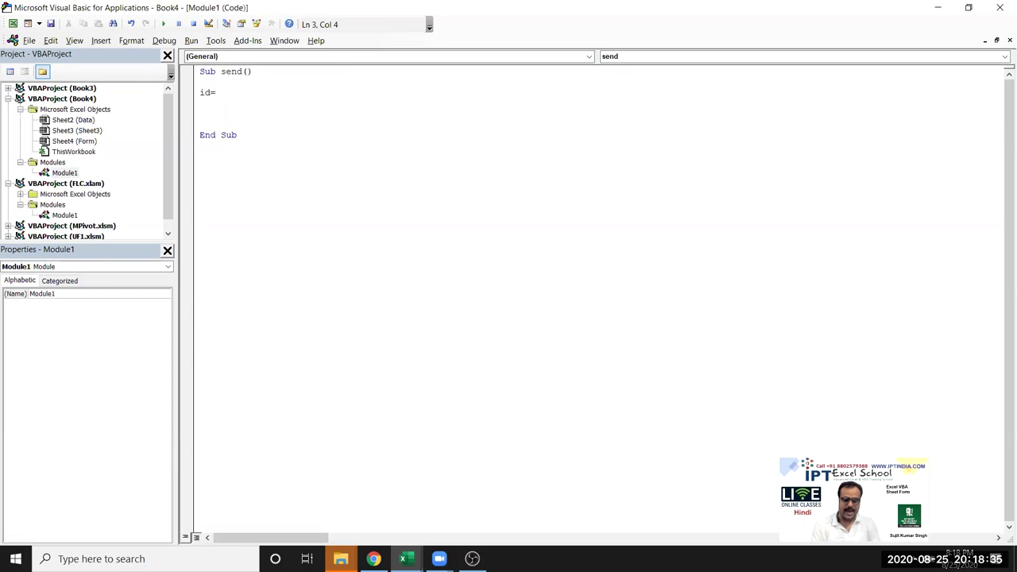
text(max()
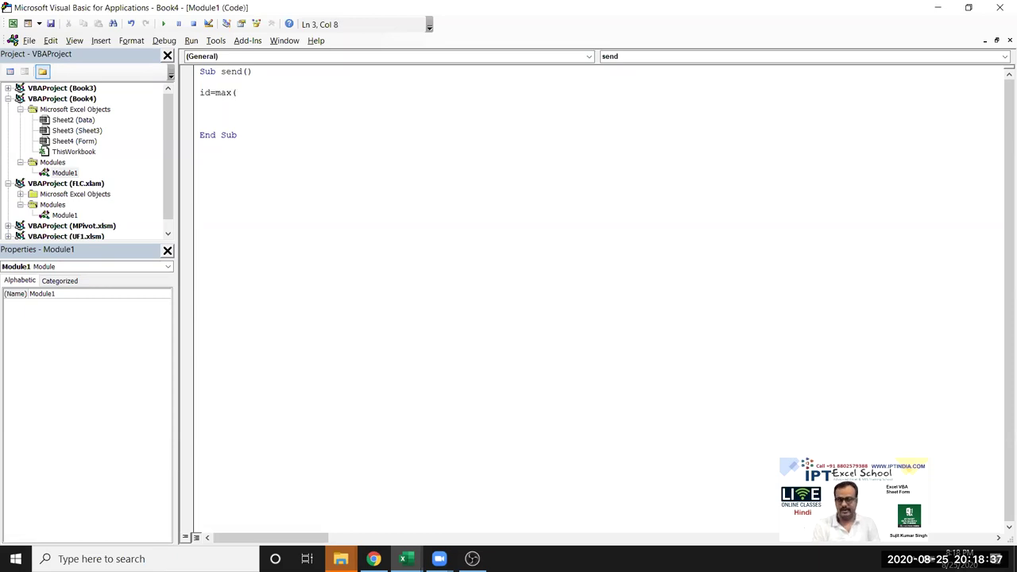
key(BackSpace)
key(BackSpace)
key(BackSpace)
key(BackSpace)
text(applicaio.wo)
key(Down)
key(Tab)
text(.max)
key(Tab)
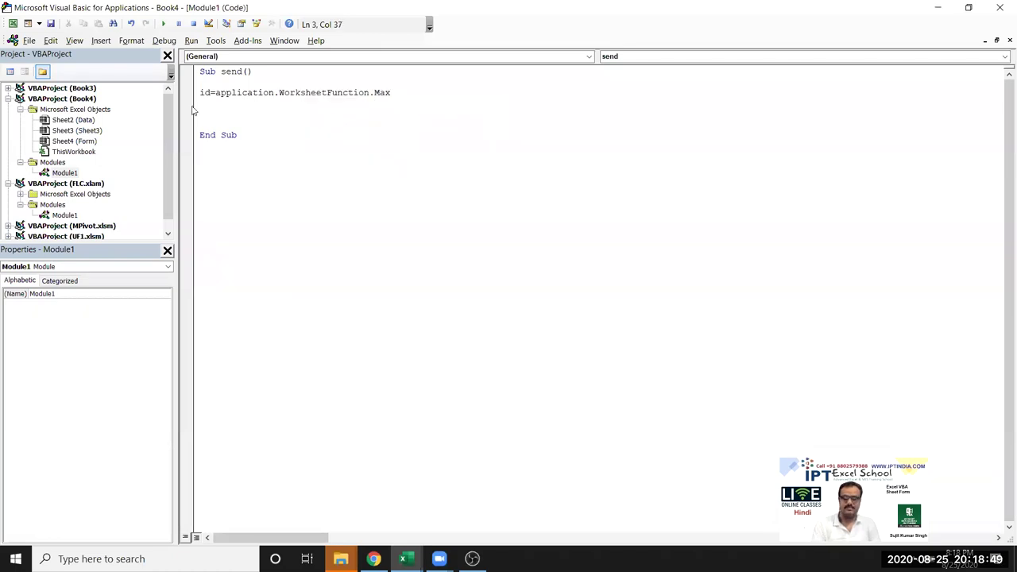
text((range(")
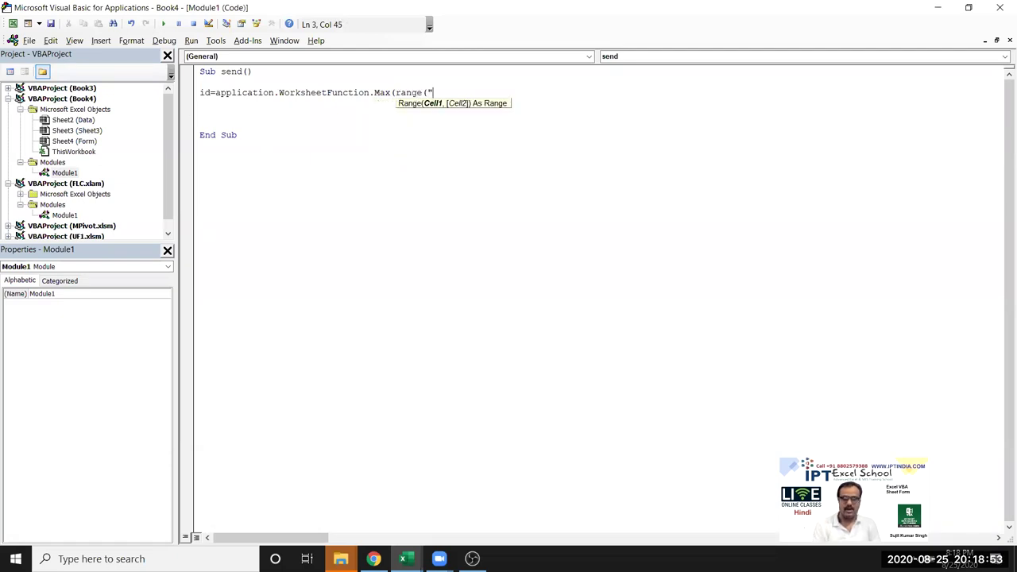
text(A:A")
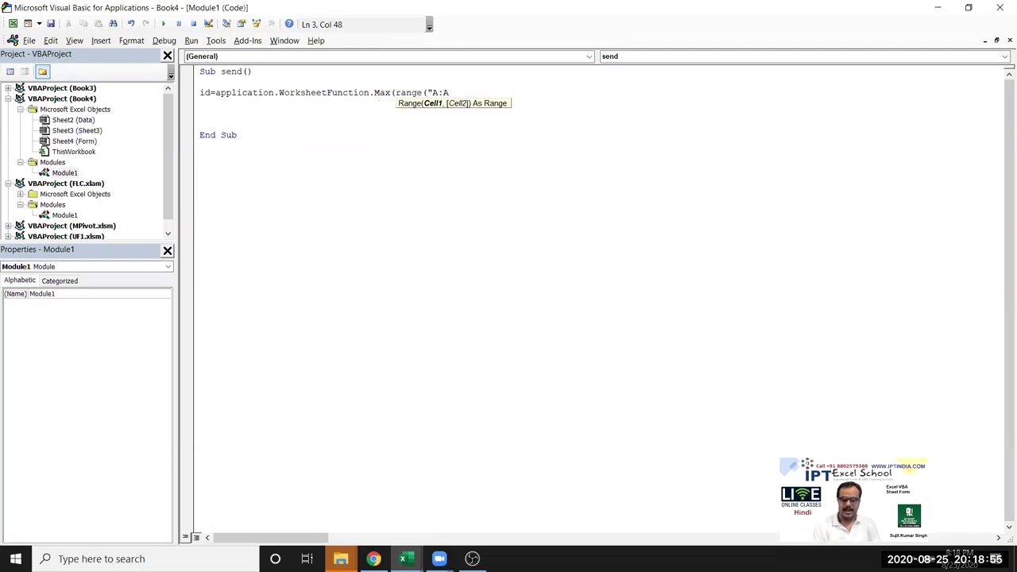
text())
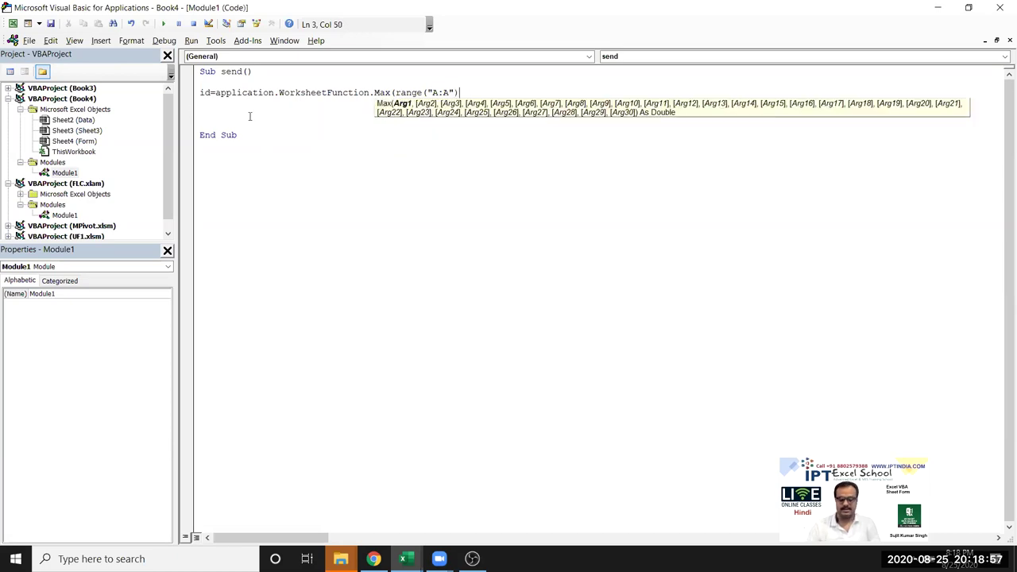
text())
click(360, 137)
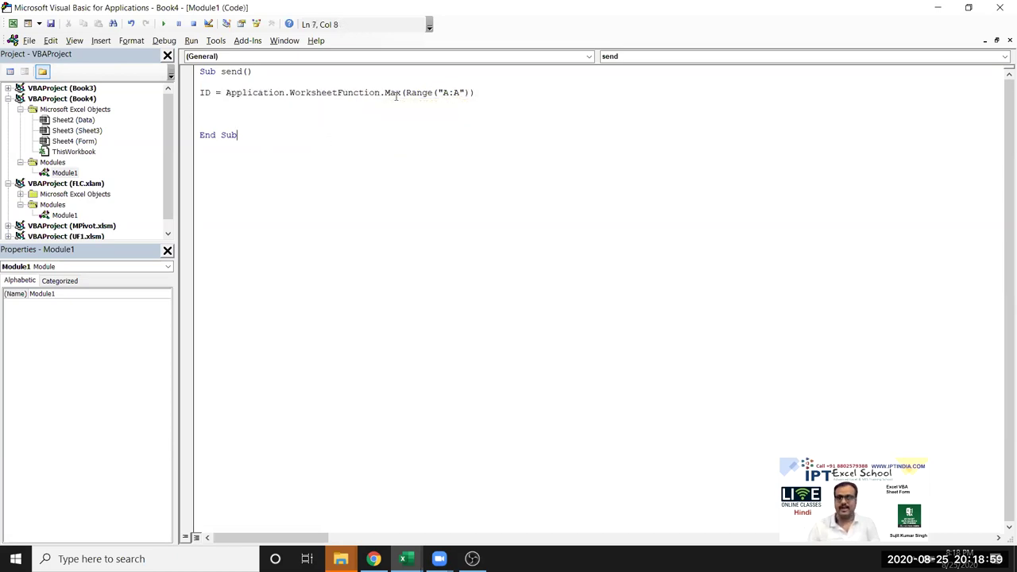
click(403, 92)
key(Left)
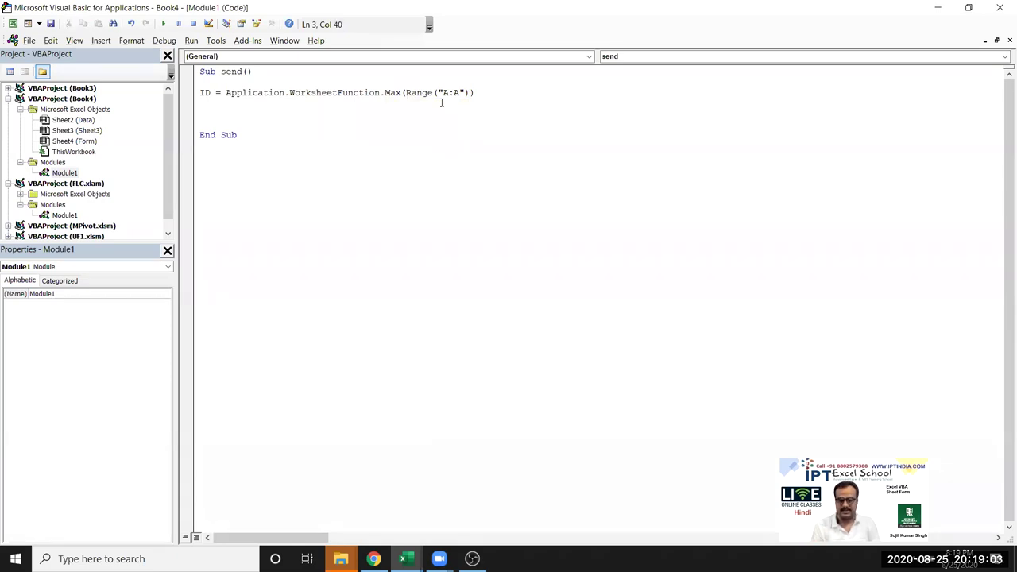
text(sheets)
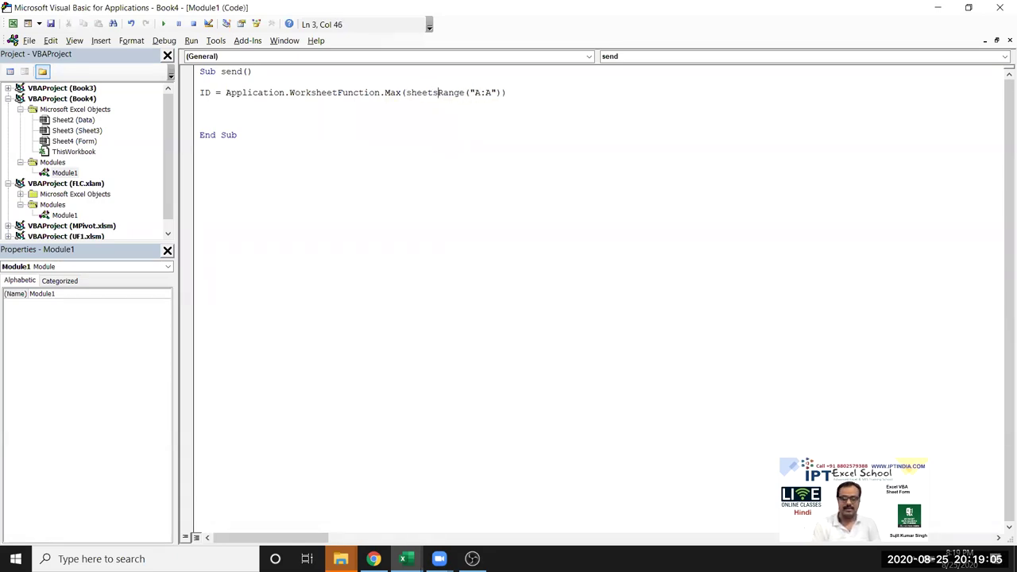
text((")
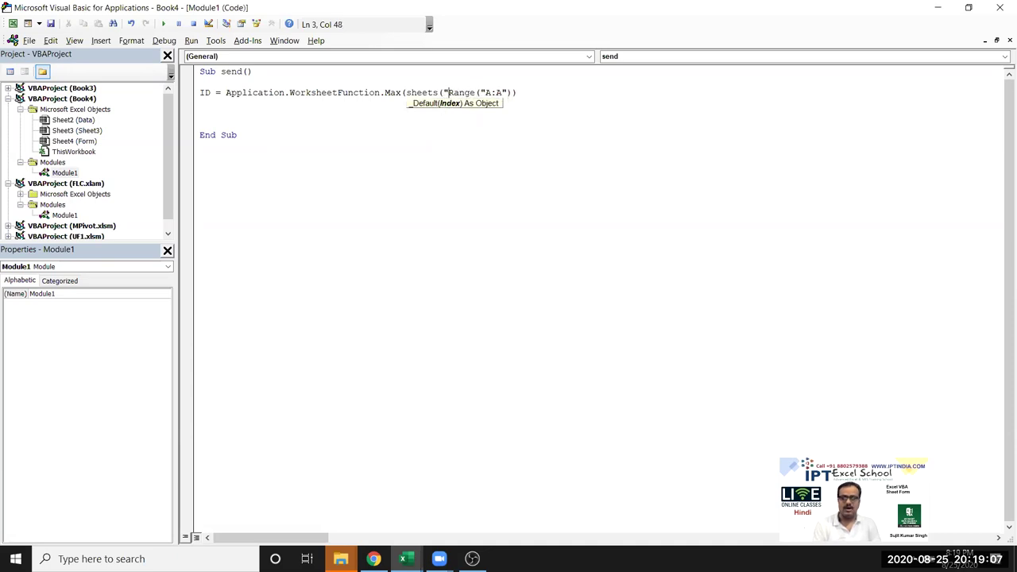
text(Data"))
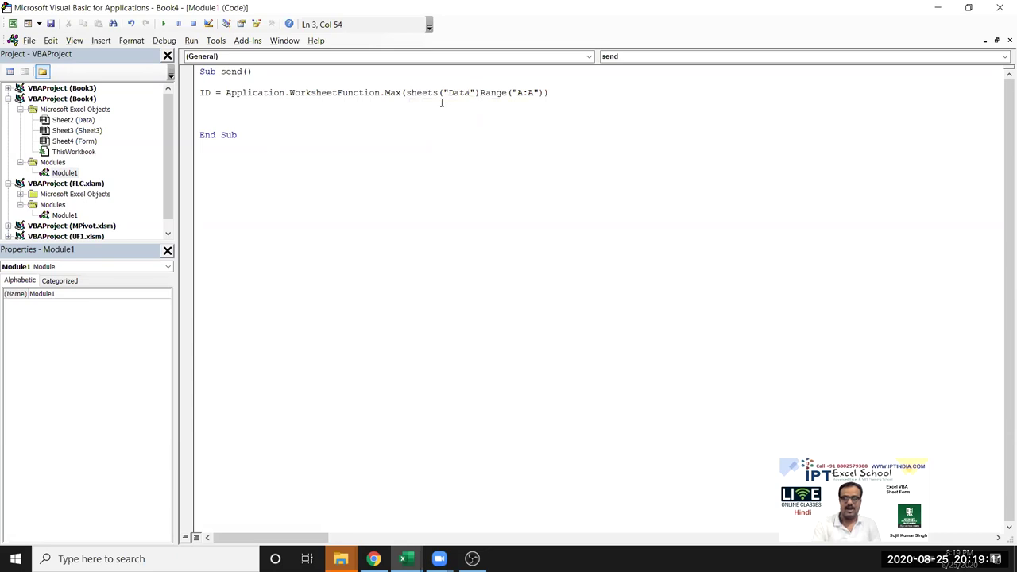
text(.)
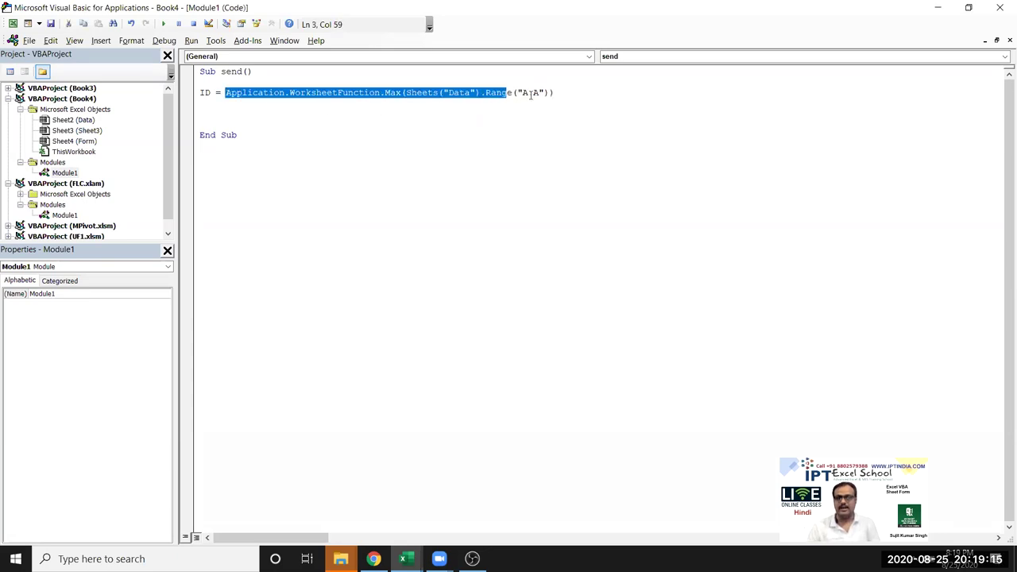
drag(226, 93, 554, 93)
Add the line Range("A2").Value = ID + 1 below the ID line.
click(207, 109)
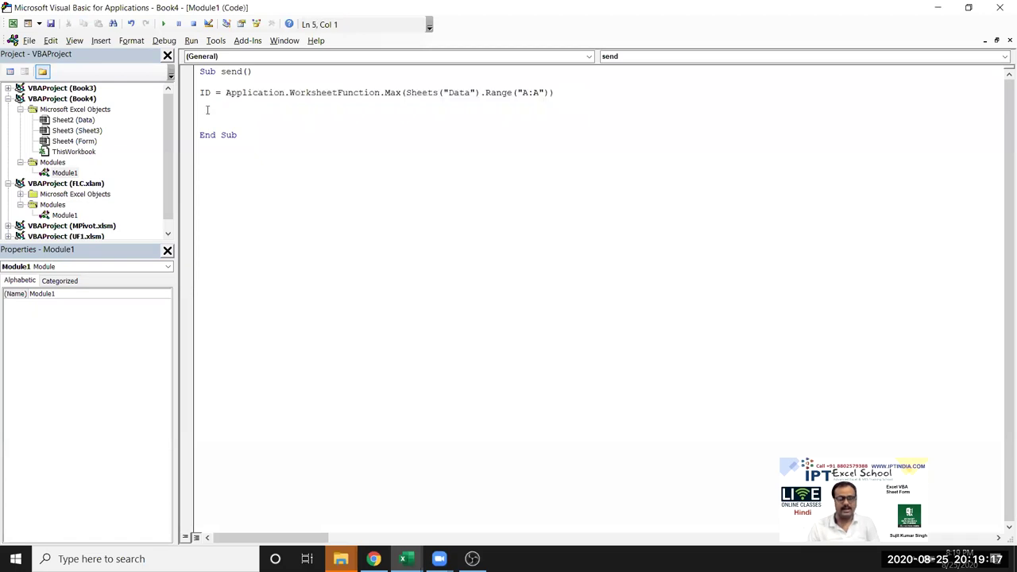
key(alt+F11)
key(alt+Tab)
text(range)
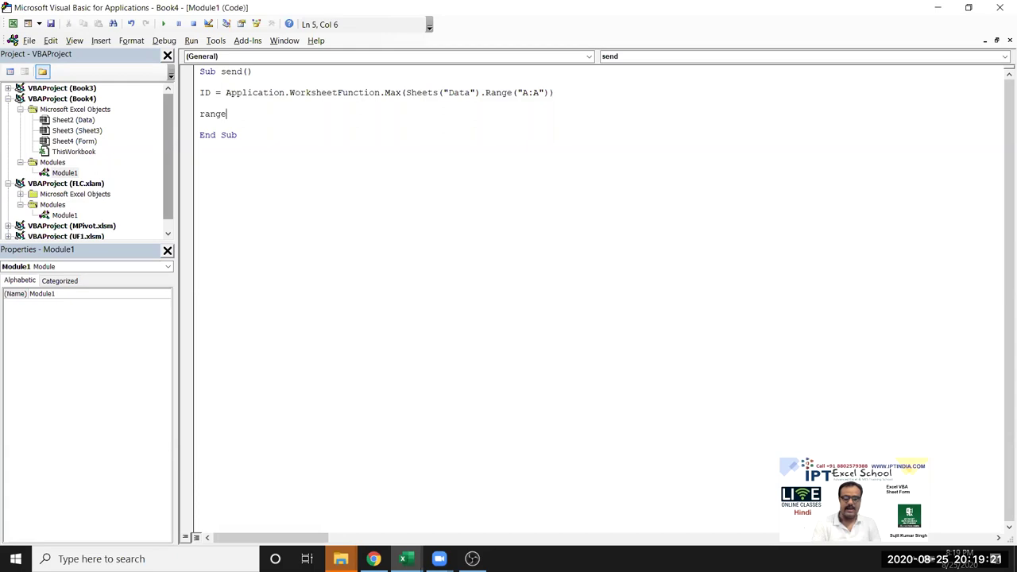
text(()
text(A2").v)
key(Tab)
text(=id+)
key(Return)
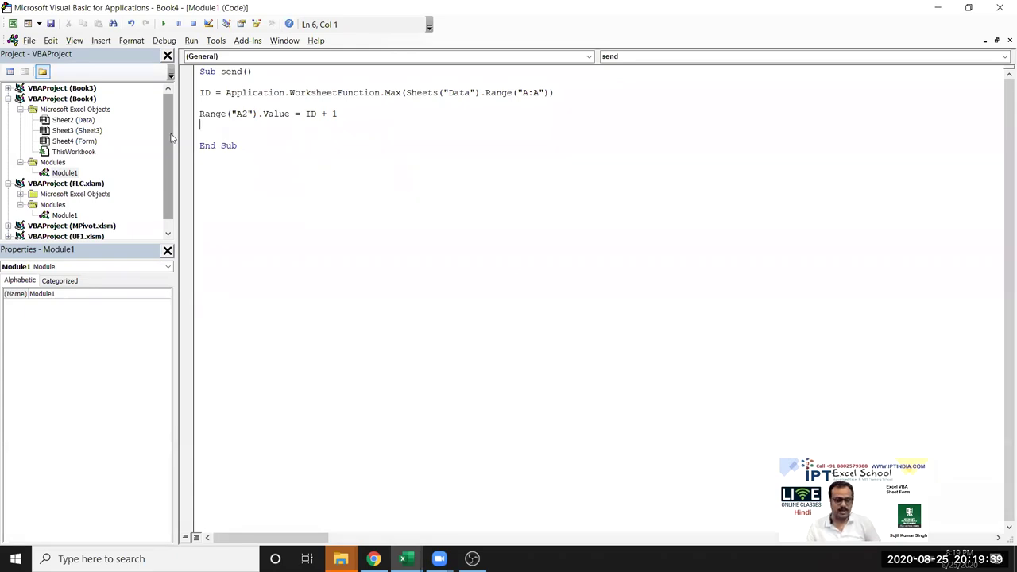
key(alt+F11)
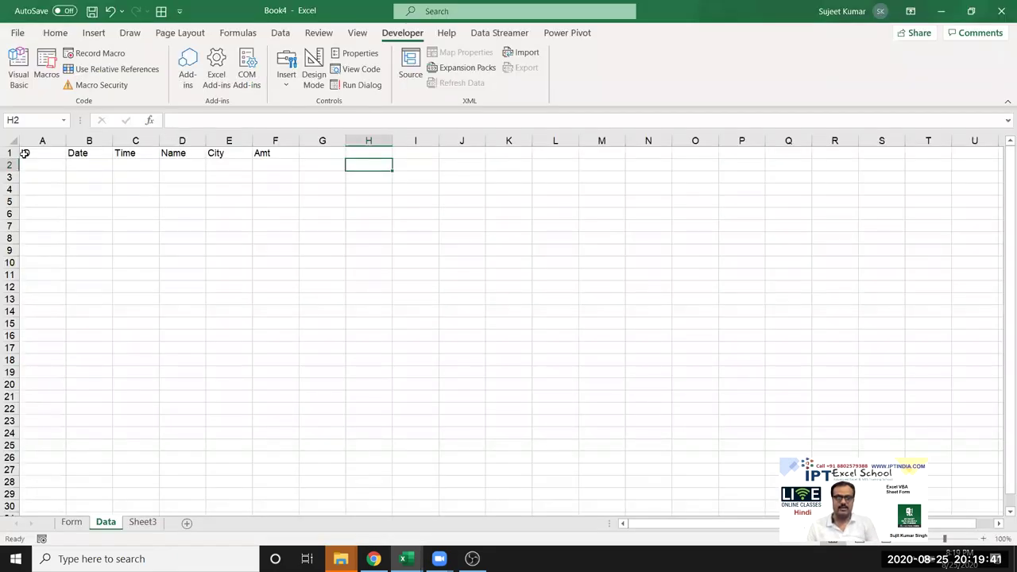
Fill the headers down to row 10 as sample rows, clear them, then restore with undo.
mouse_move(25, 154)
mouse_down()
mouse_move(244, 206)
mouse_move(274, 263)
mouse_up()
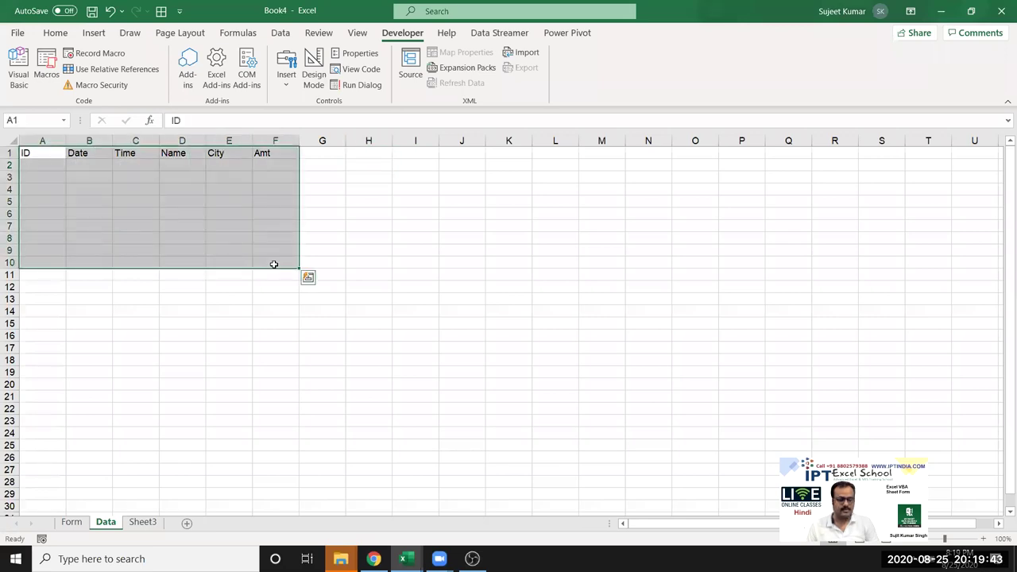
key(ctrl+d)
click(40, 496)
click(38, 273)
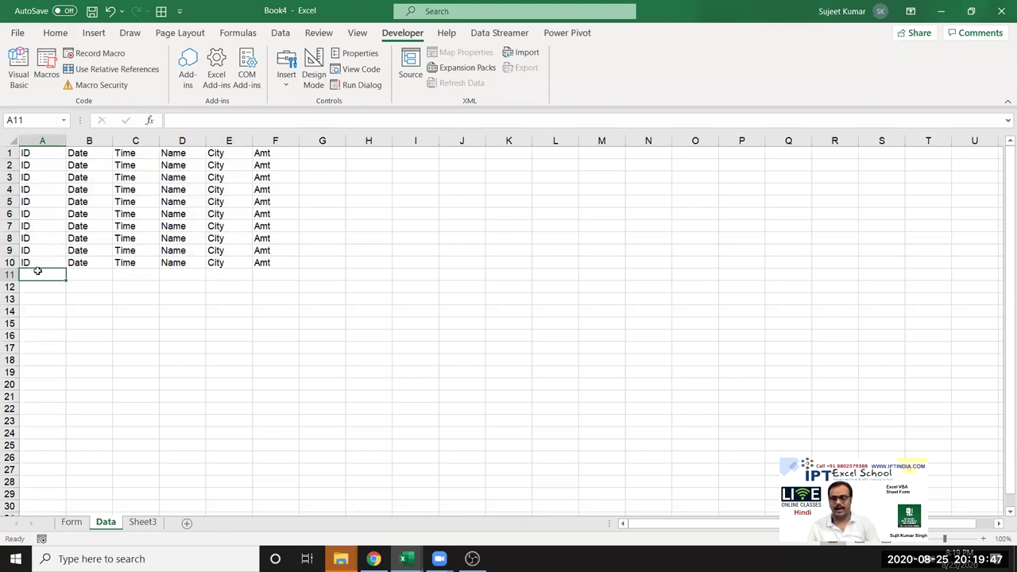
drag(27, 166, 263, 263)
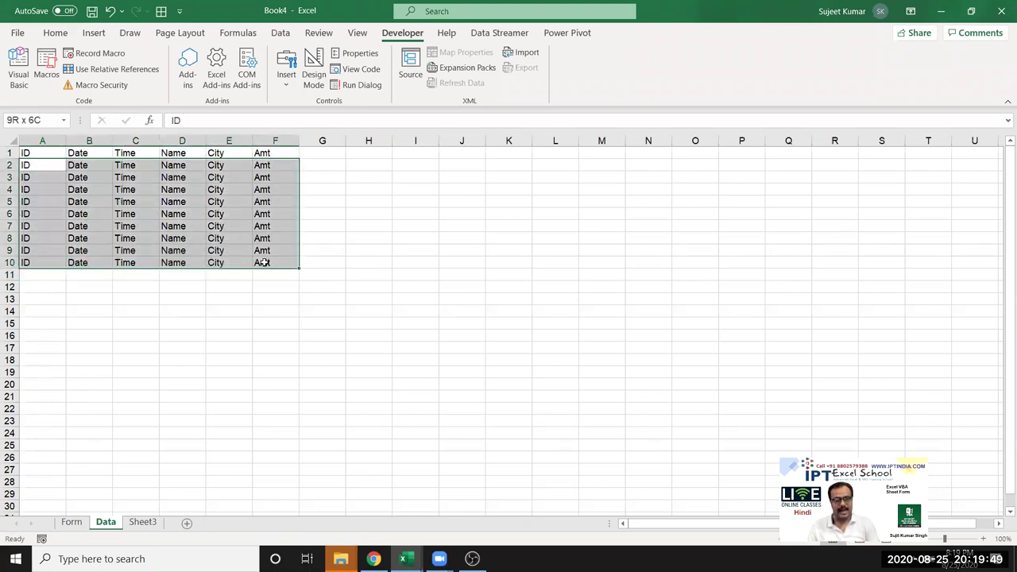
key(Delete)
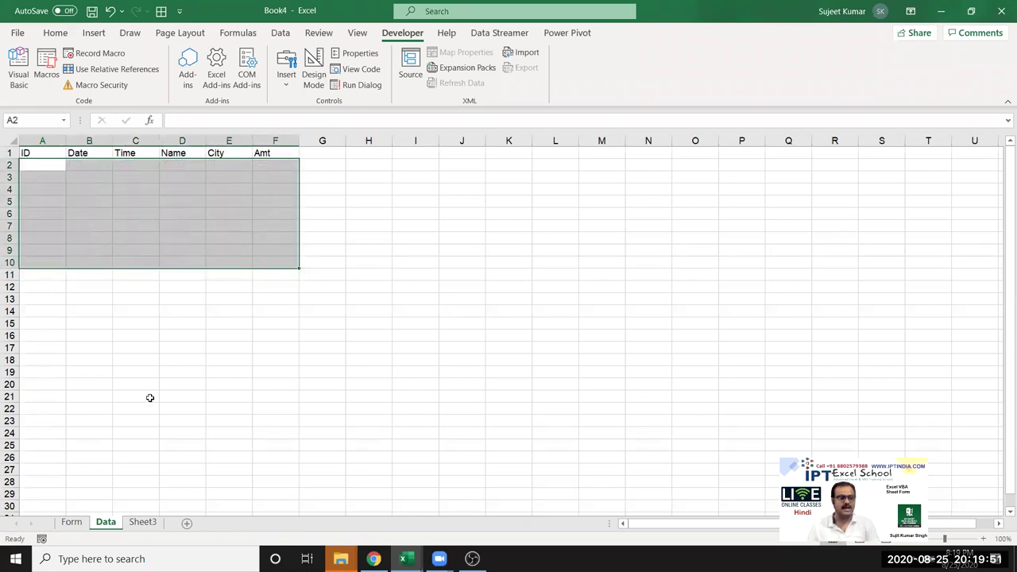
click(150, 398)
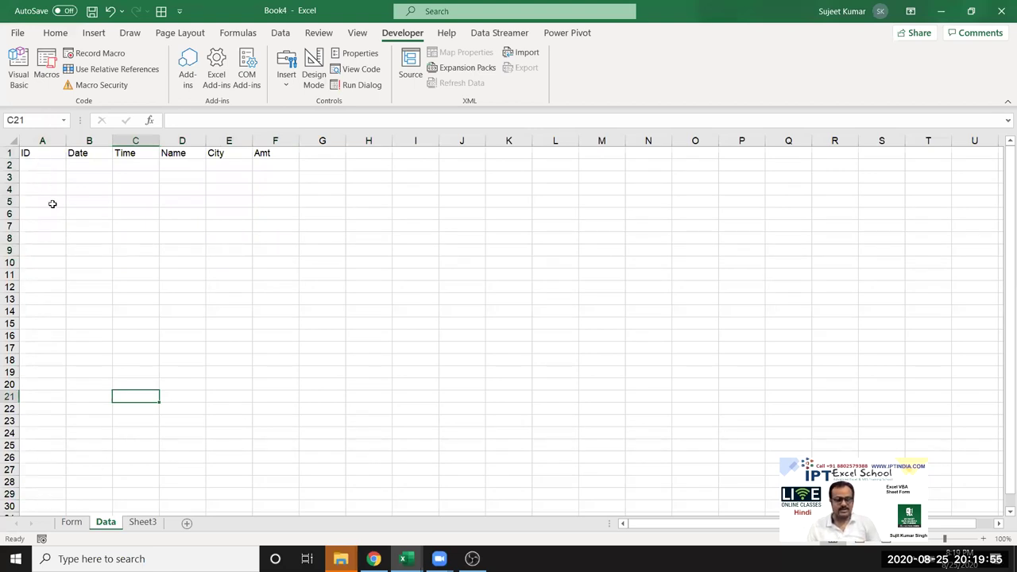
key(ctrl+z)
Test Ctrl+Down and Ctrl+Up to find the last ID, then clear A2:F10 leaving headers.
click(43, 156)
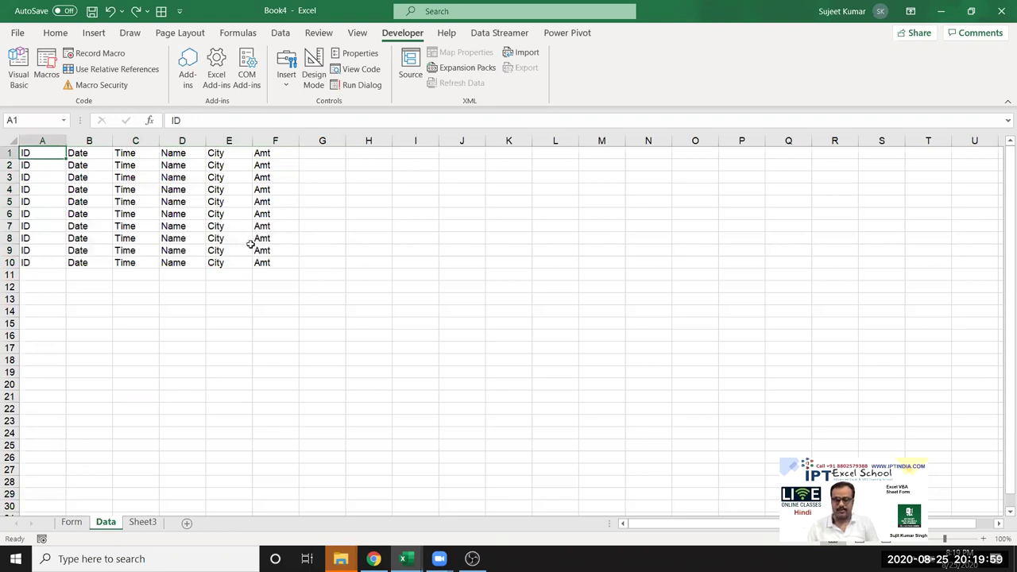
key(ctrl+Down)
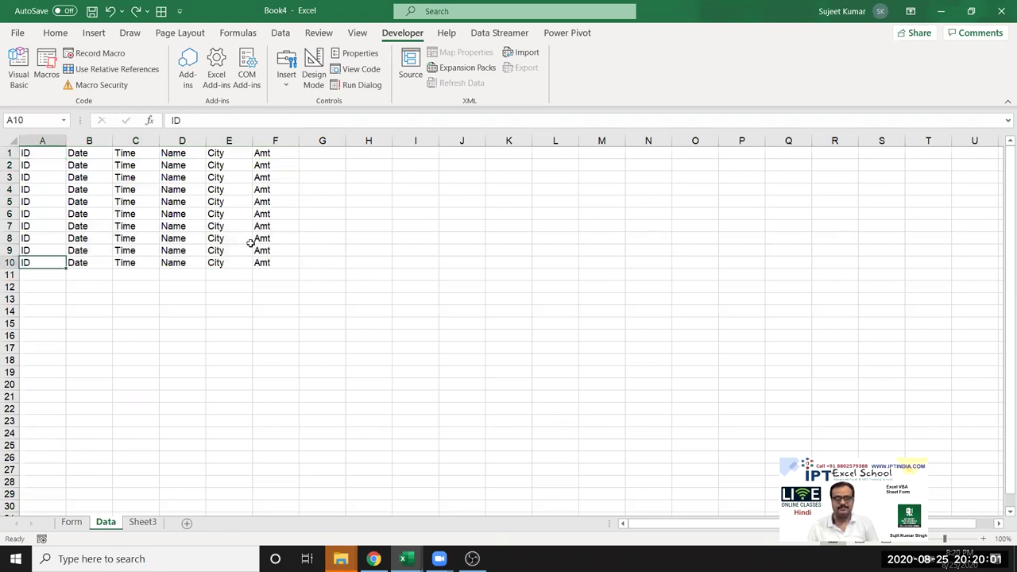
key(Down)
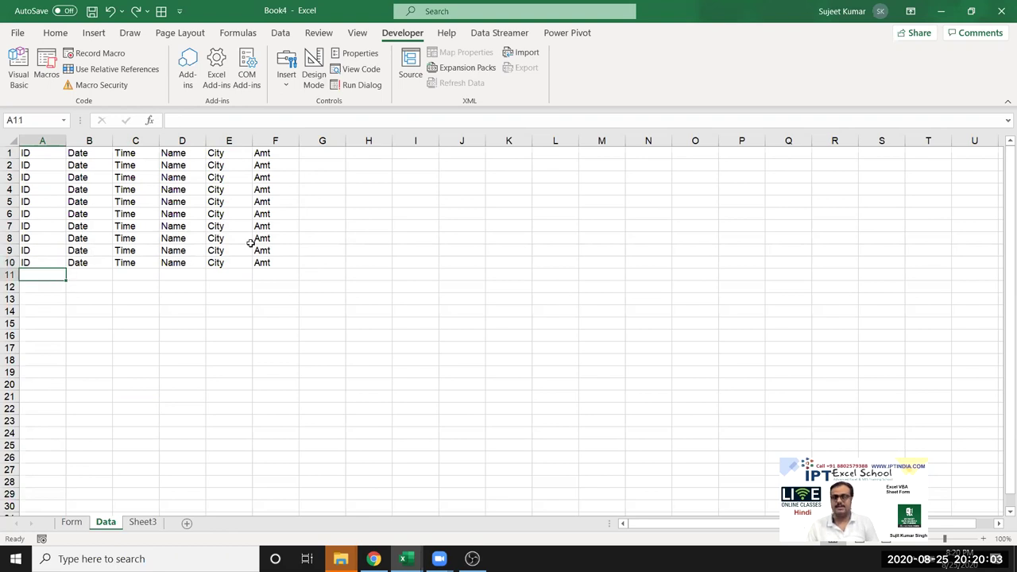
click(38, 506)
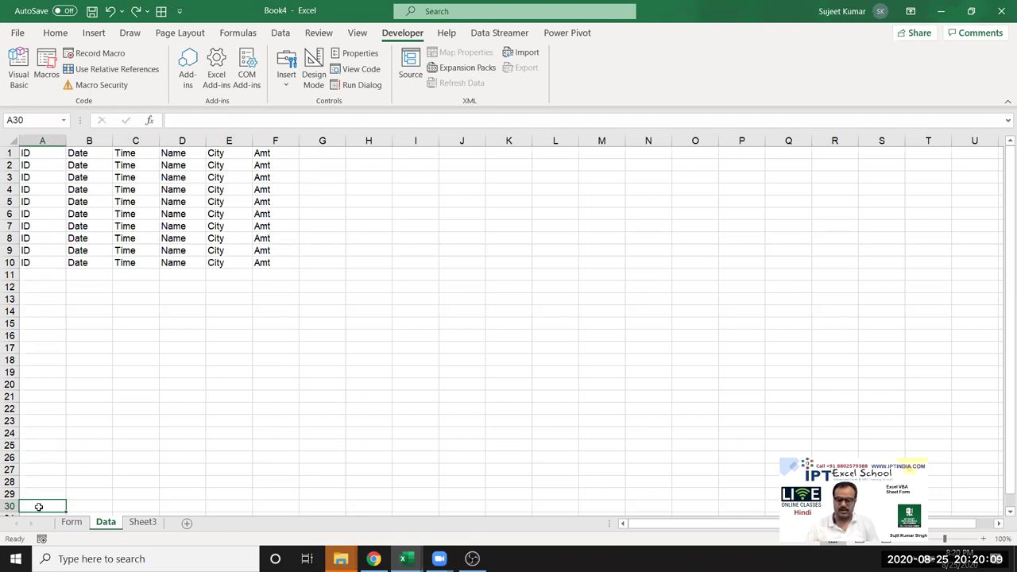
key(ctrl+Up)
key(Down)
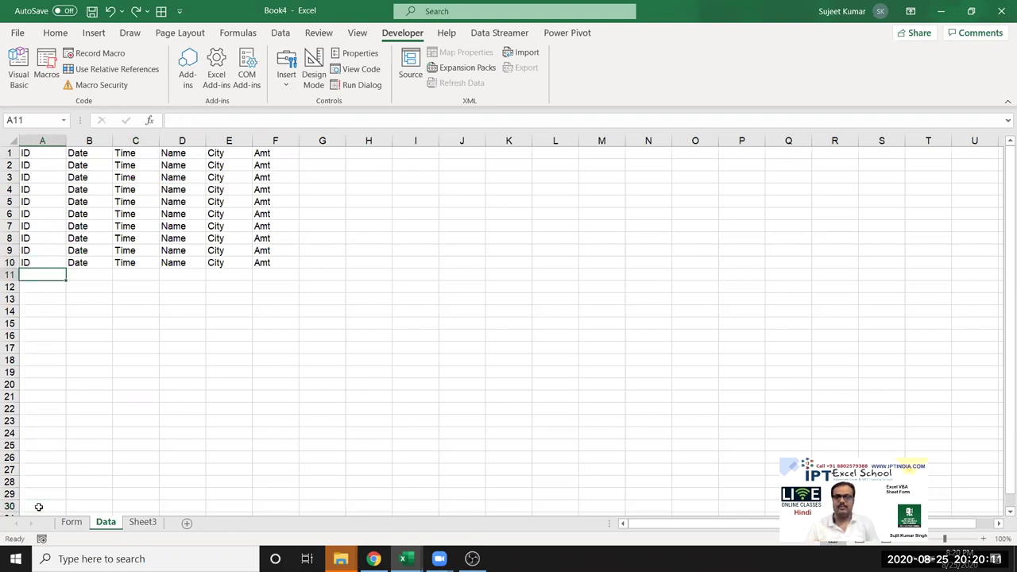
key(Up)
key(ctrl+Up)
key(Down)
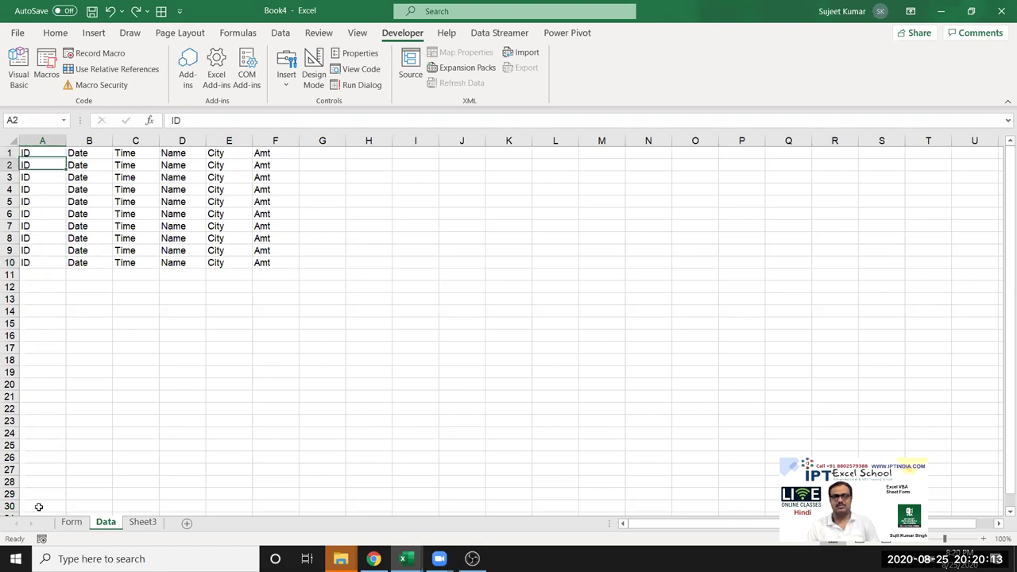
key(ctrl+shift+Down)
key(ctrl+shift+Right)
key(Delete)
key(Up)
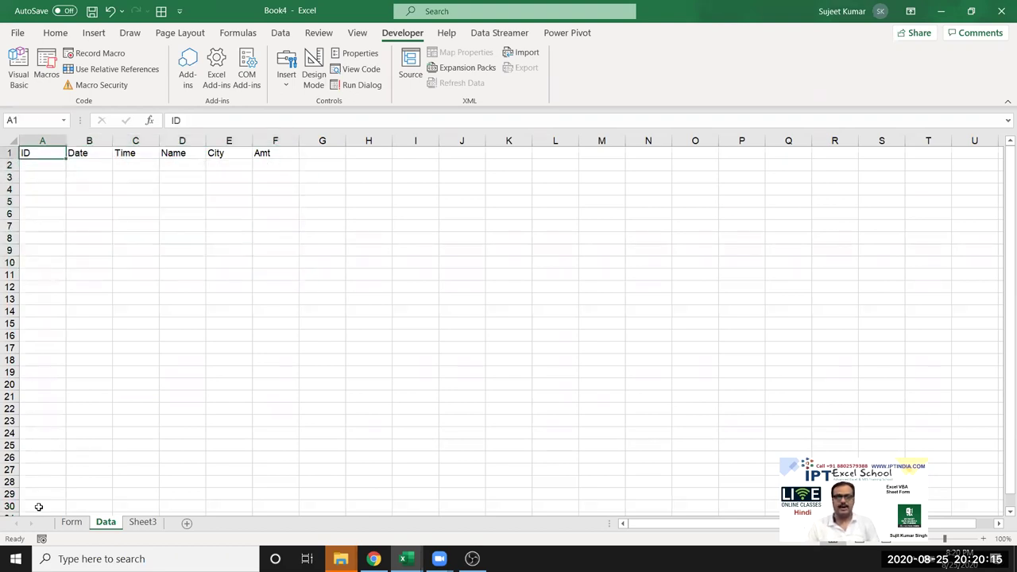
key(alt+F11)
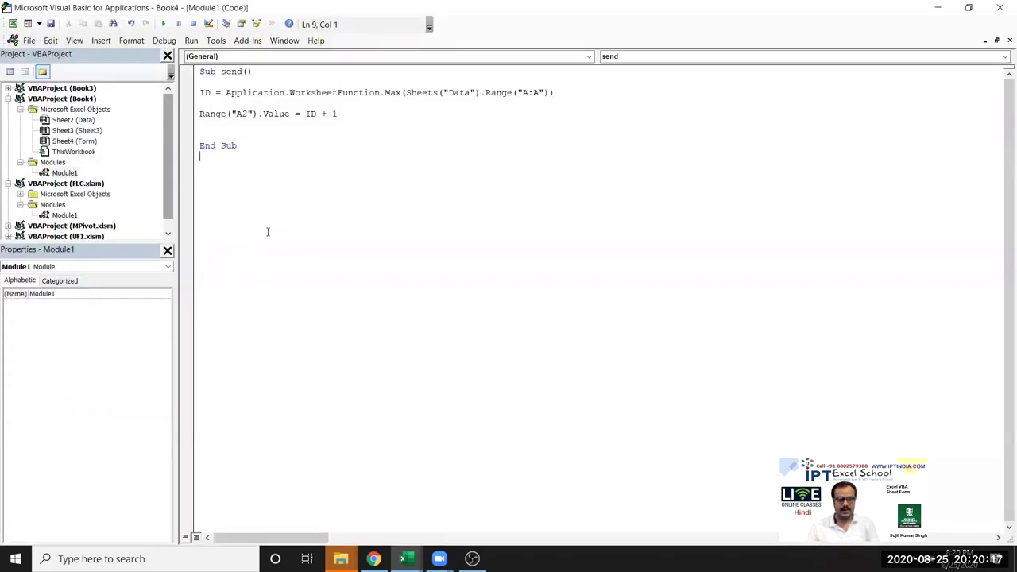
Write Sub rr() containing Range("A65000").End(xlUp).Select below the send macro.
key(Return)
text(sub rr()
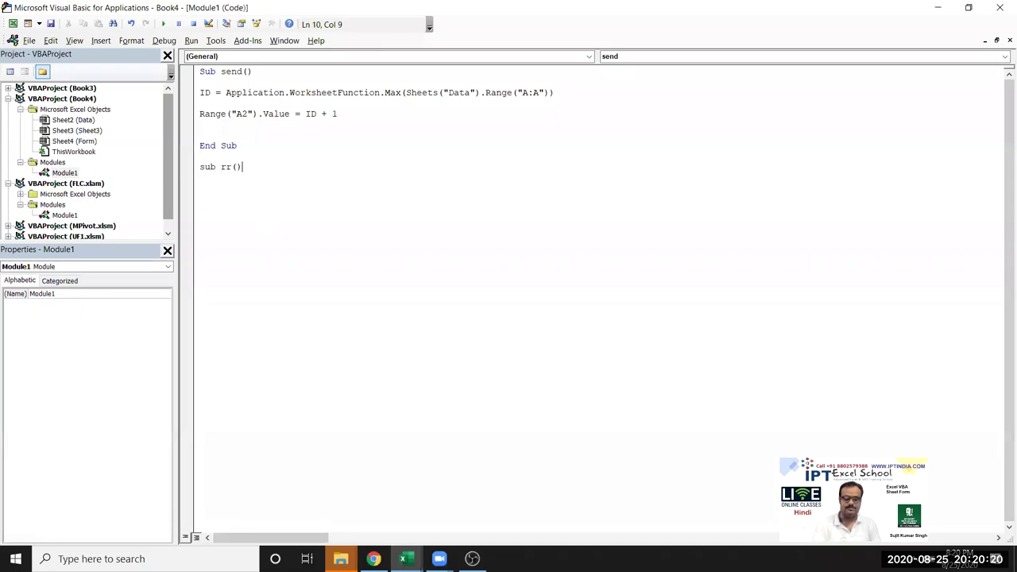
key(Return)
key(Return)
text(range)
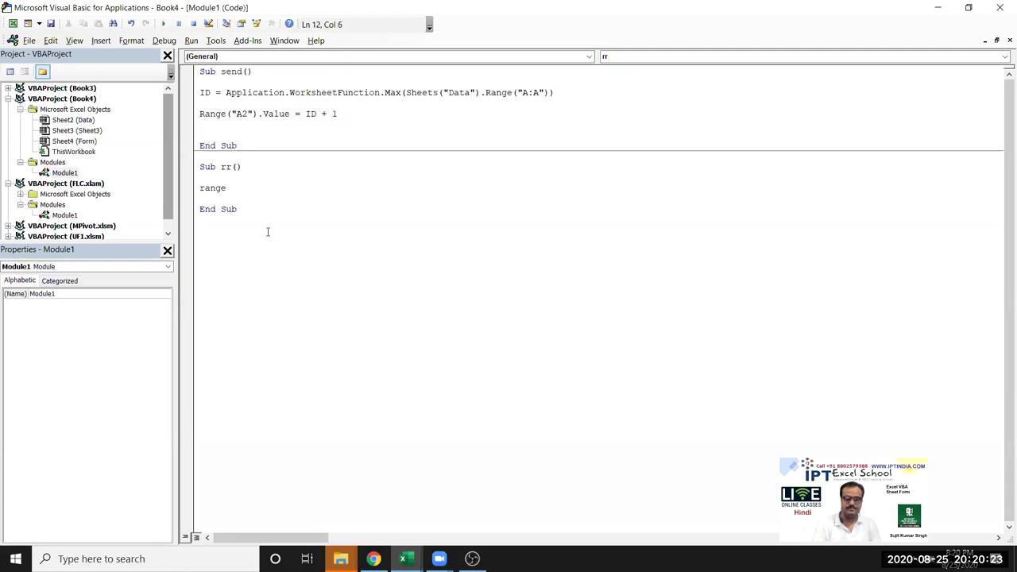
text(("A65000"))
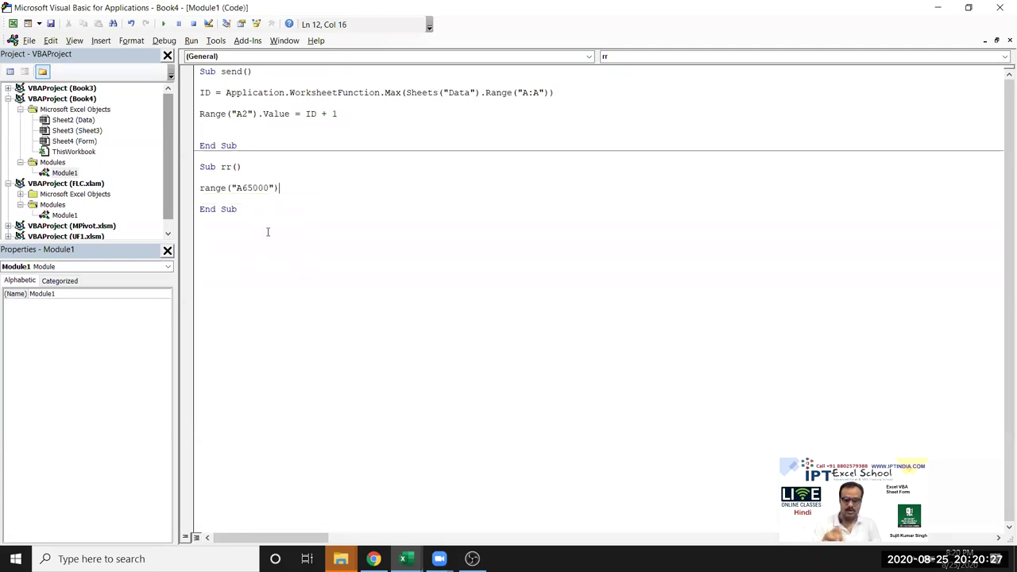
text(.enfo)
key(BackSpace)
key(Tab)
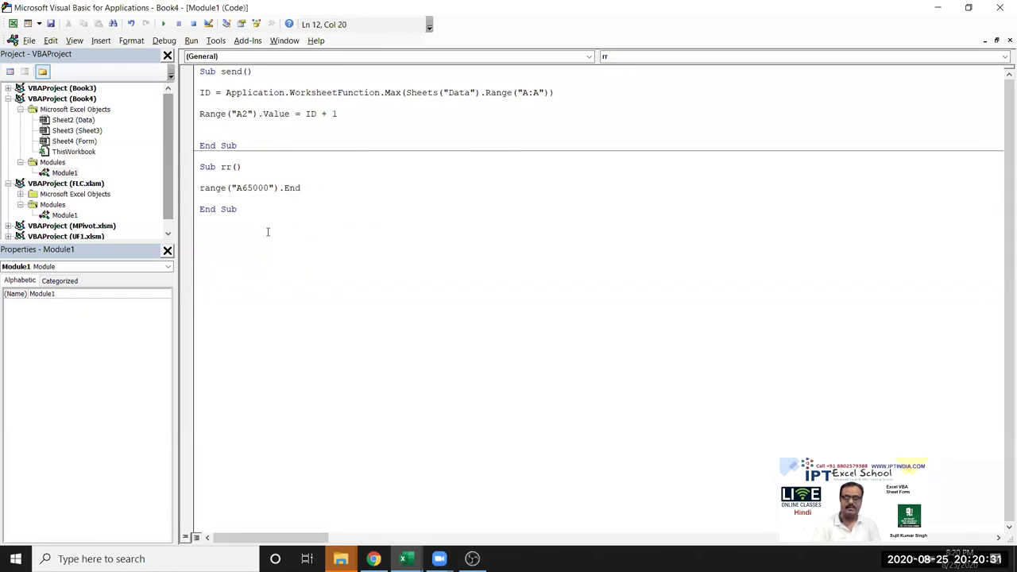
text(()
key(Down)
key(Down)
key(Tab)
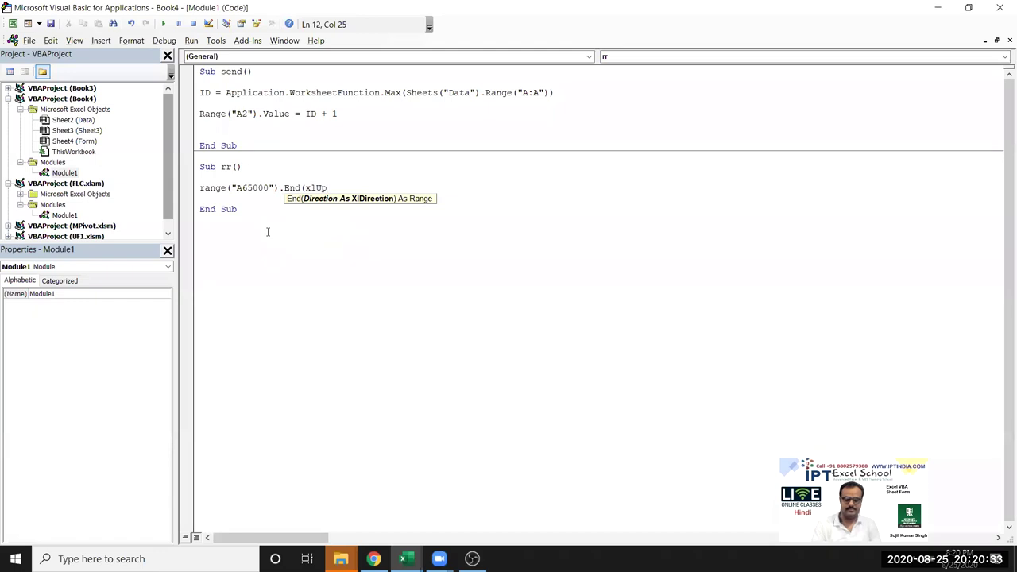
text().se)
key(Tab)
click(282, 208)
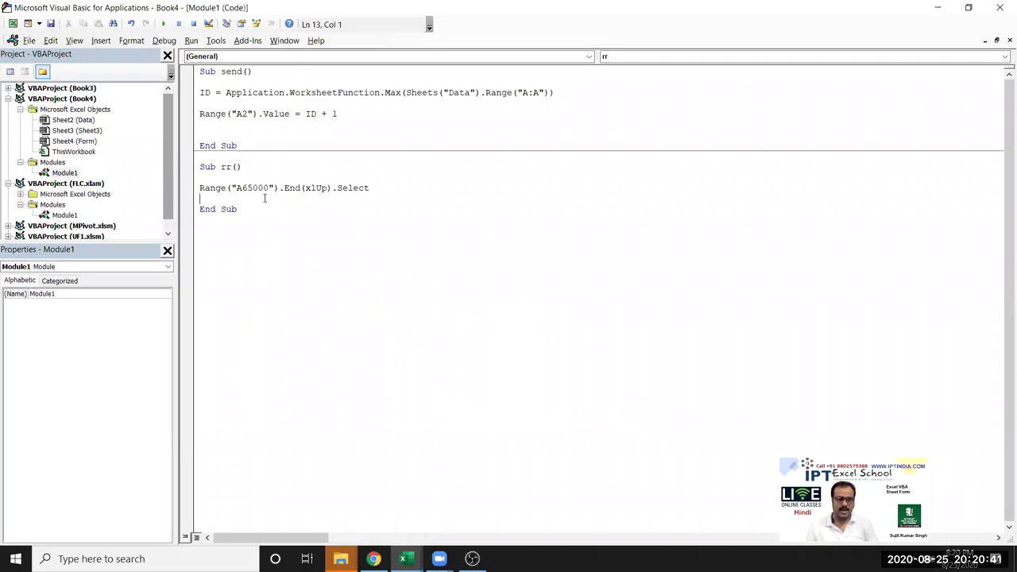
Fill the Data sheet headers down through row 14 as sample rows.
double_click(262, 191)
key(alt+F11)
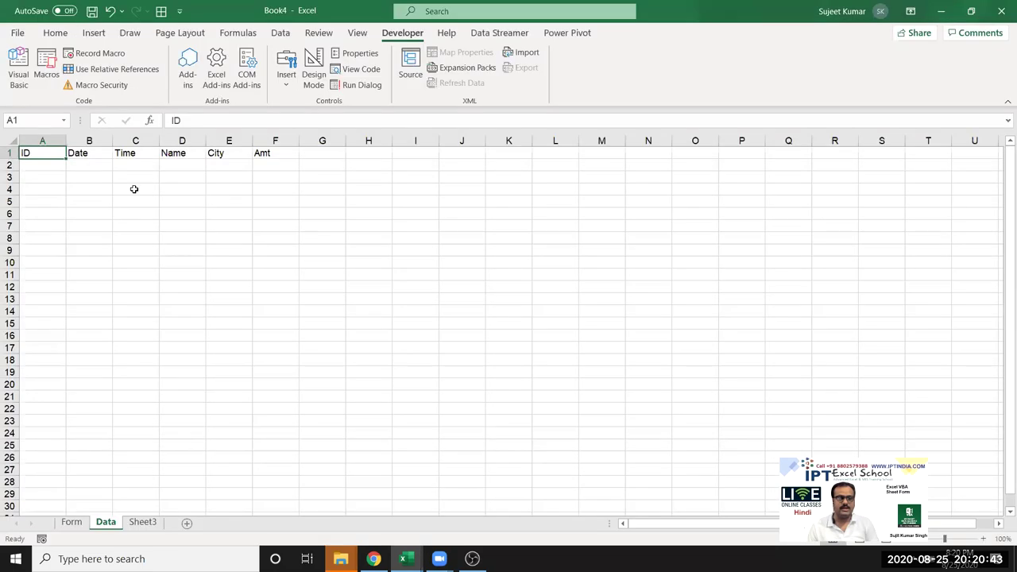
drag(49, 153, 270, 308)
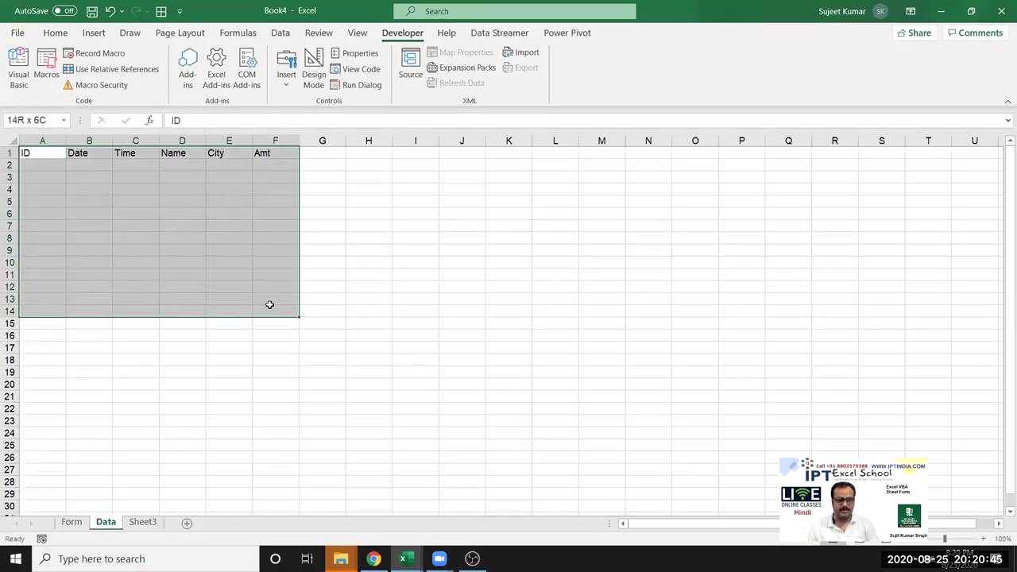
key(ctrl+d)
click(193, 238)
Change the rr code line to Range("A1").End(xlDown).Select.
key(alt+F11)
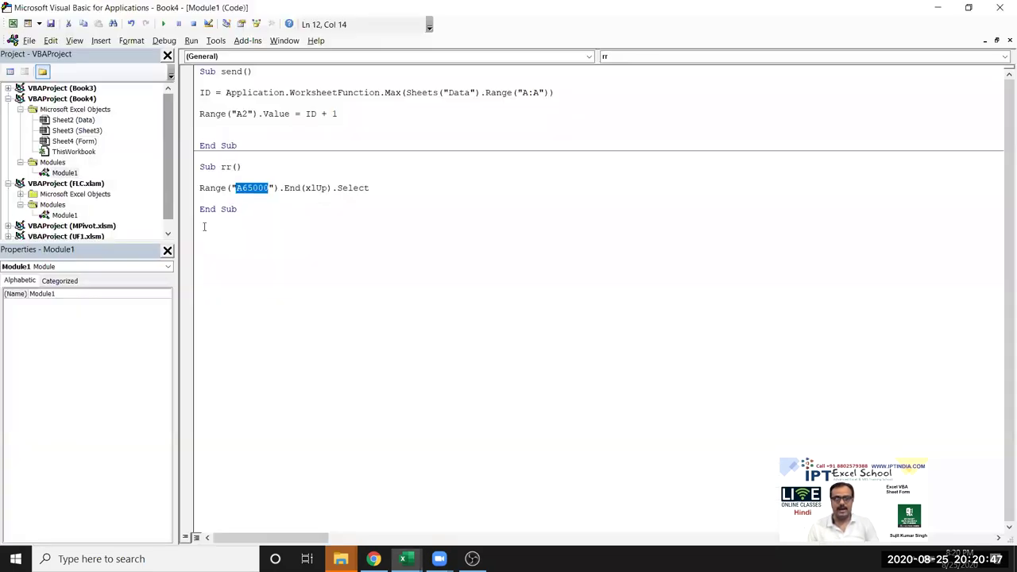
text(A1)
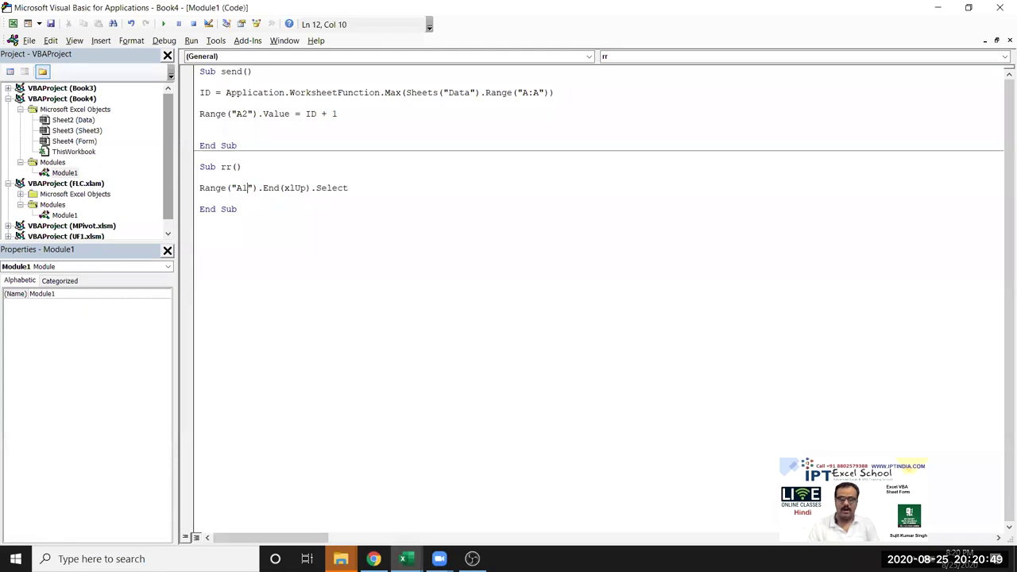
click(304, 188)
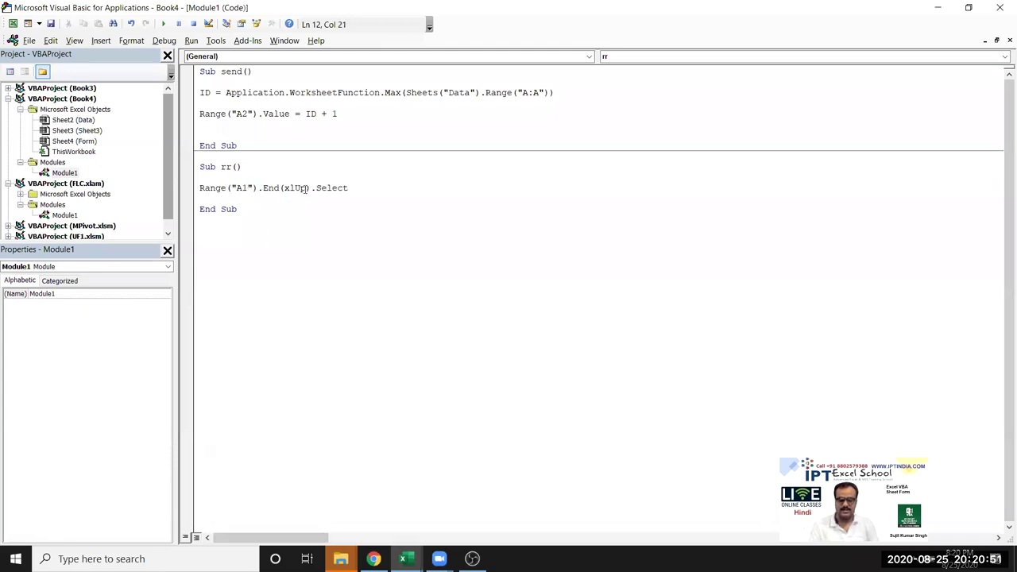
click(377, 189)
key(BackSpace)
key(BackSpace)
key(BackSpace)
key(BackSpace)
key(BackSpace)
key(BackSpace)
key(BackSpace)
key(BackSpace)
key(BackSpace)
key(BackSpace)
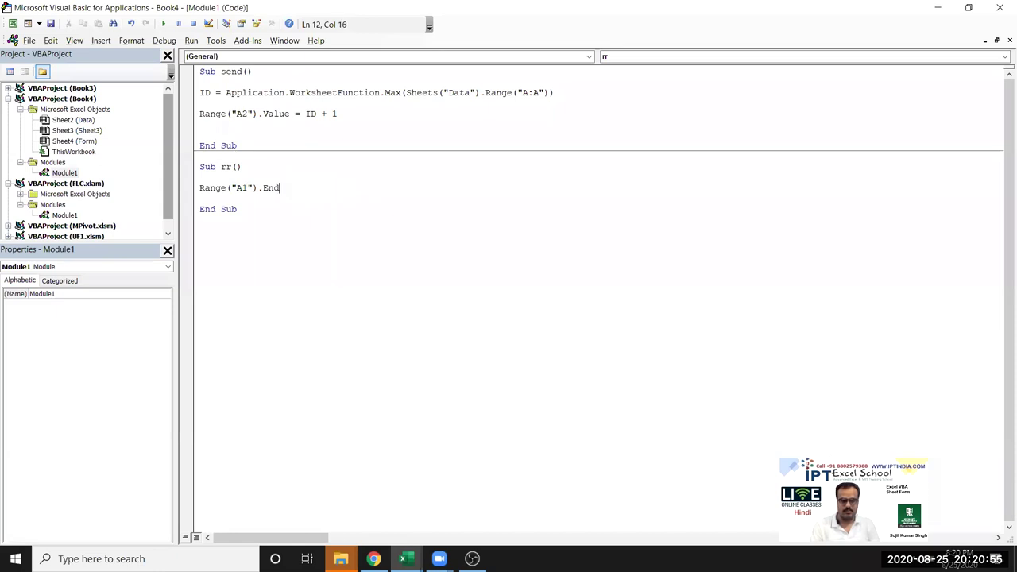
text(()
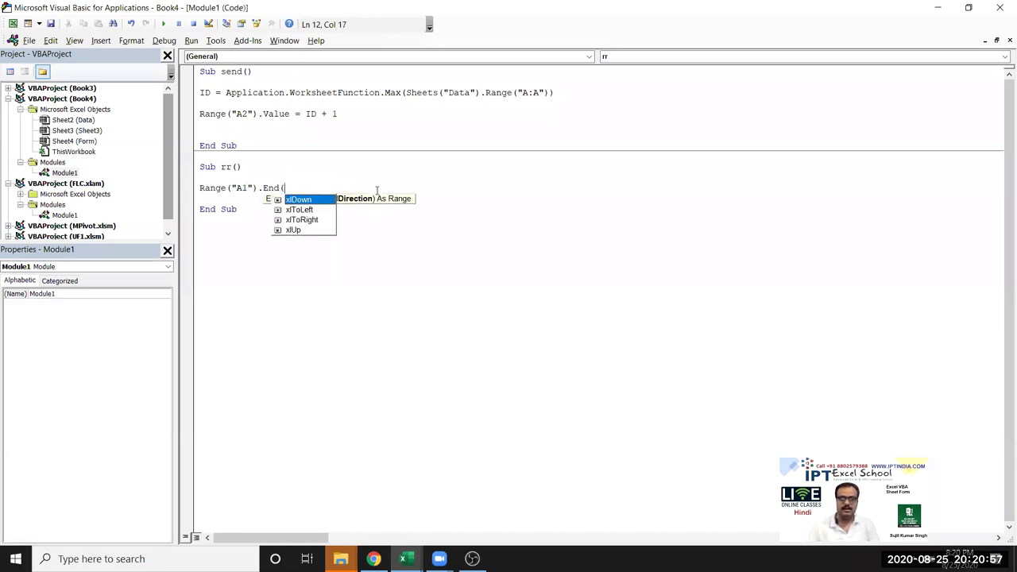
key(Tab)
text().Select)
key(Return)
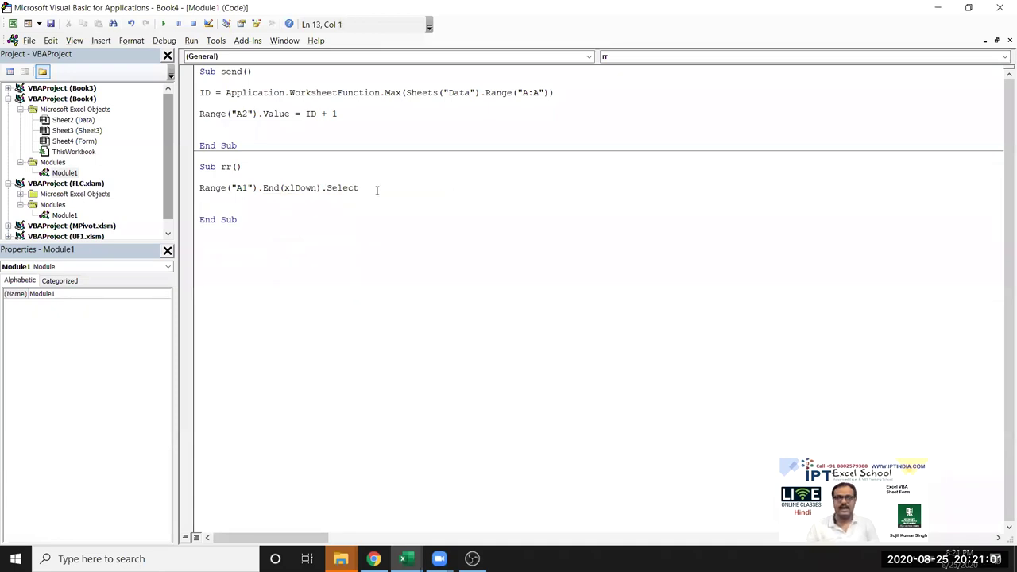
Confirm A1's last filled cell is row 14, run rr, and dismiss the out-of-memory error.
key(alt+F11)
click(42, 153)
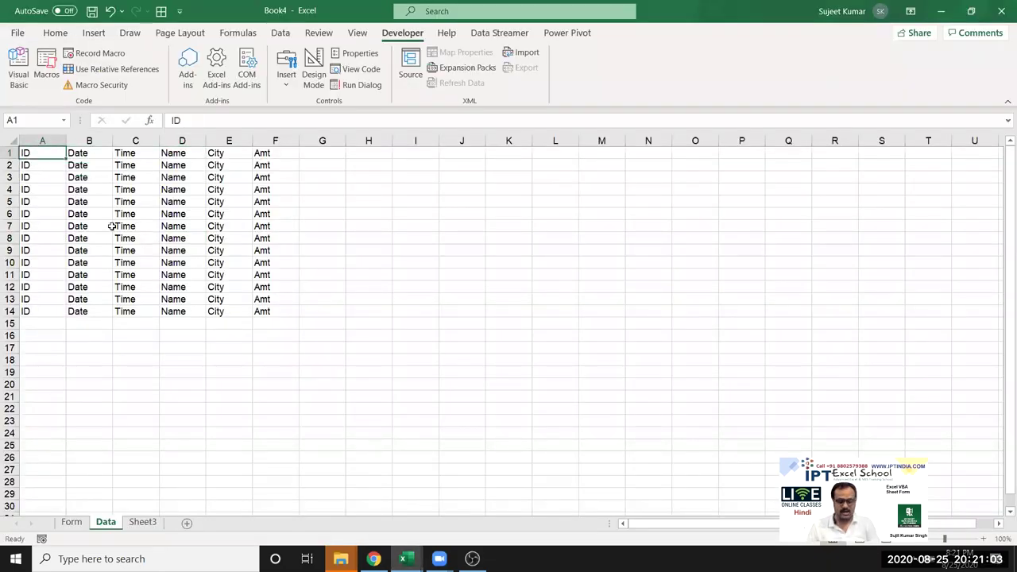
key(ctrl+Down)
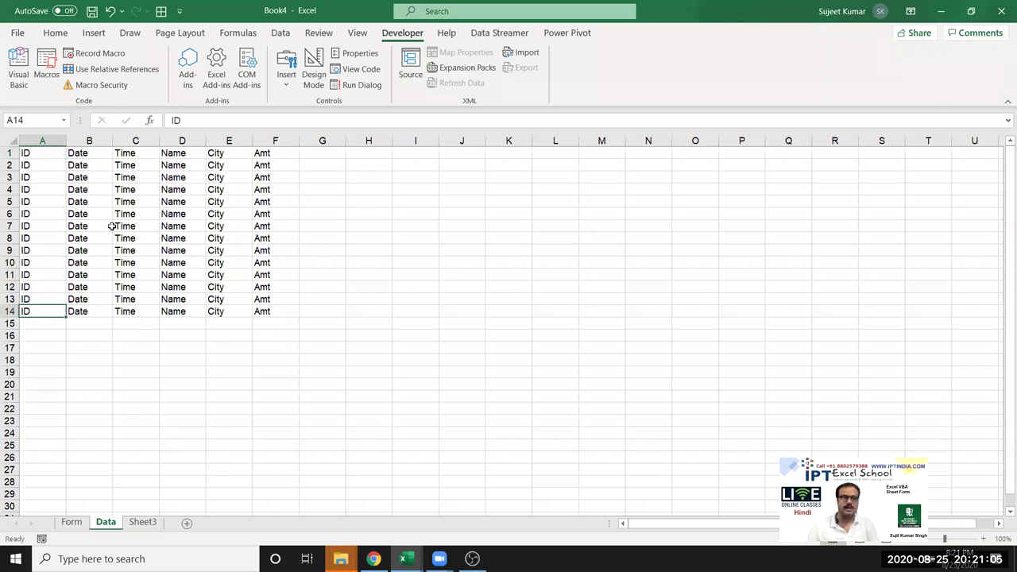
click(35, 164)
click(46, 67)
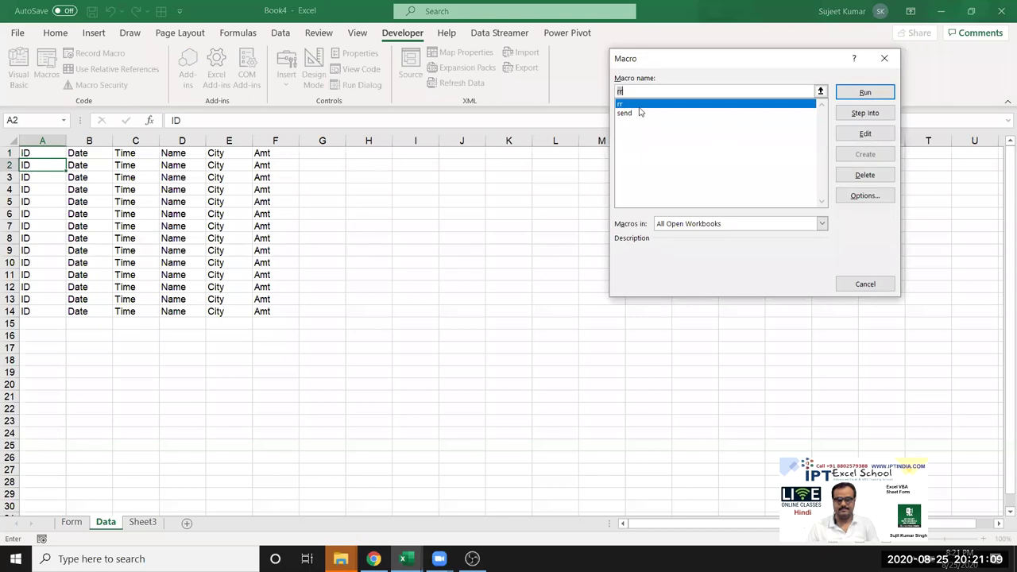
click(861, 97)
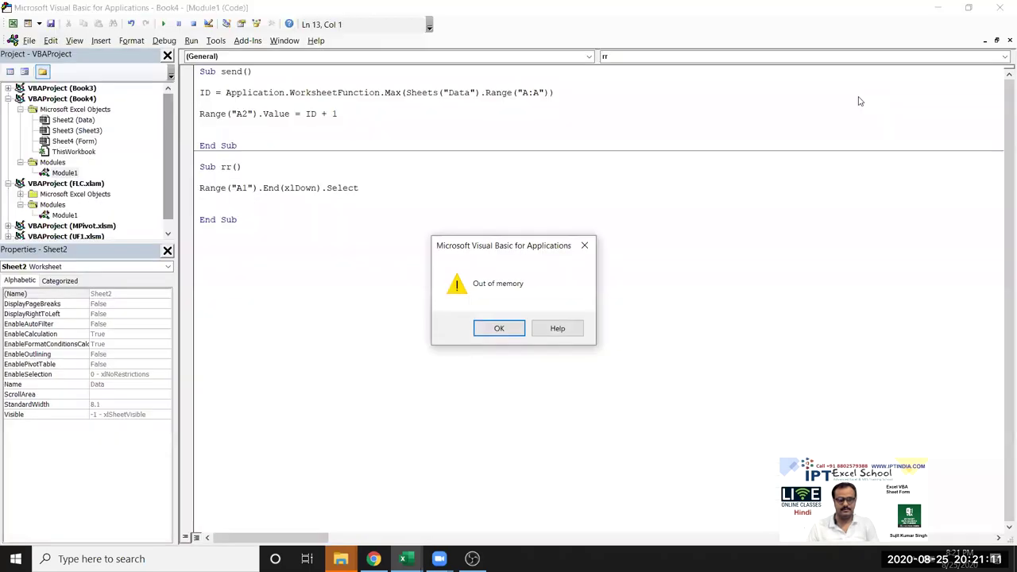
click(493, 327)
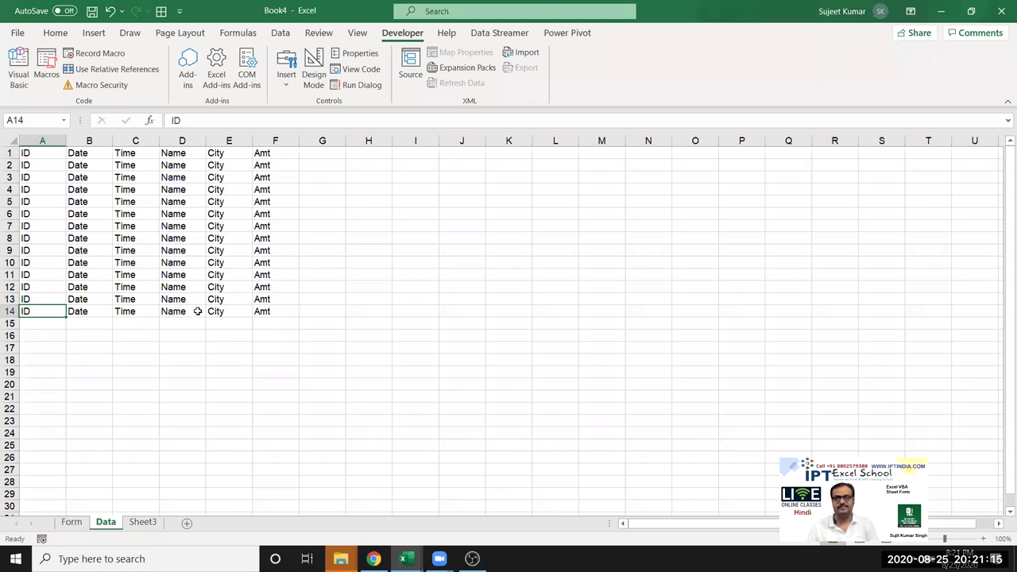
Collapse the UF1 project in the VBA editor and hide the Project Explorer.
key(alt+F11)
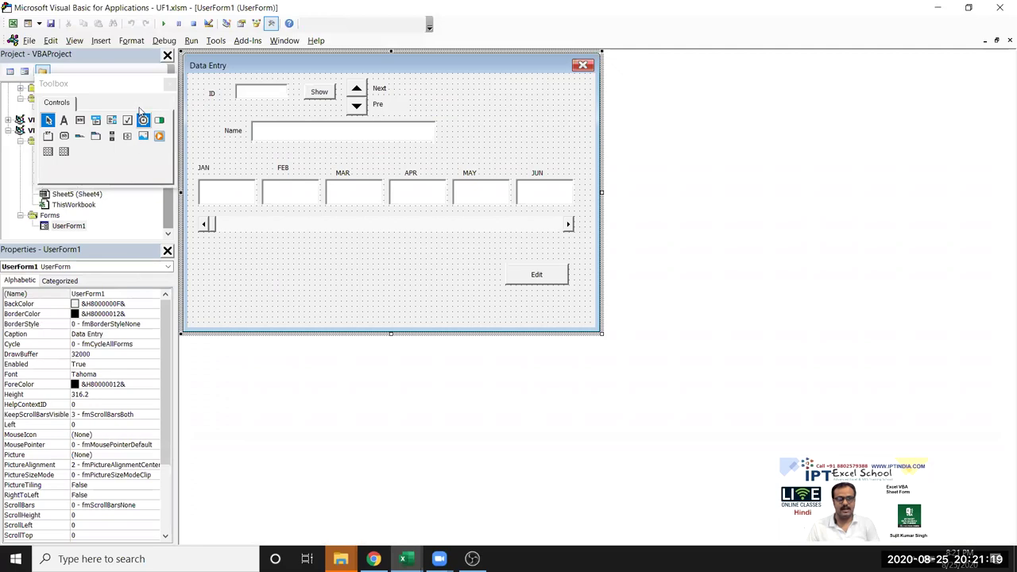
click(16, 144)
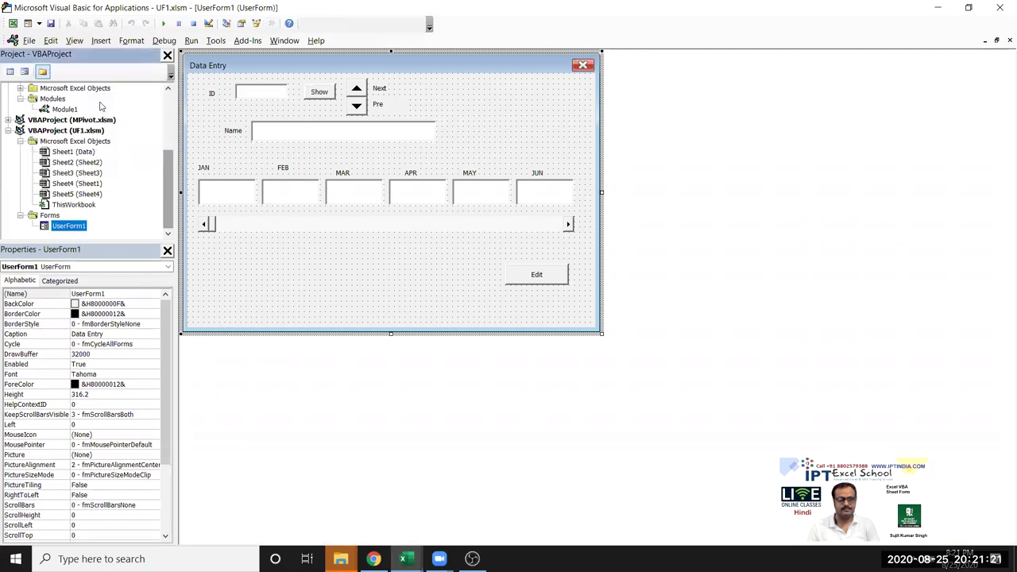
click(8, 132)
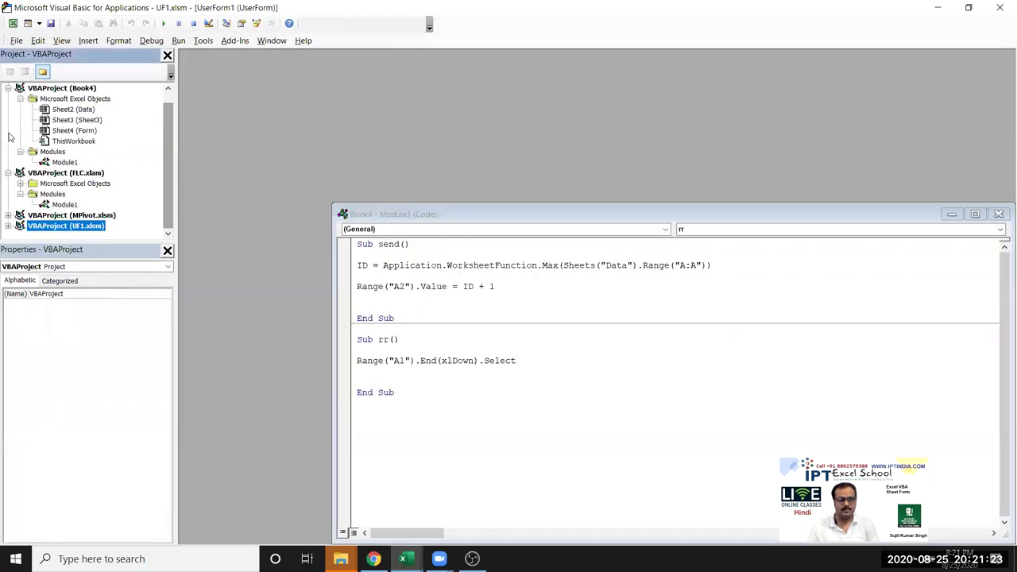
right_click(91, 230)
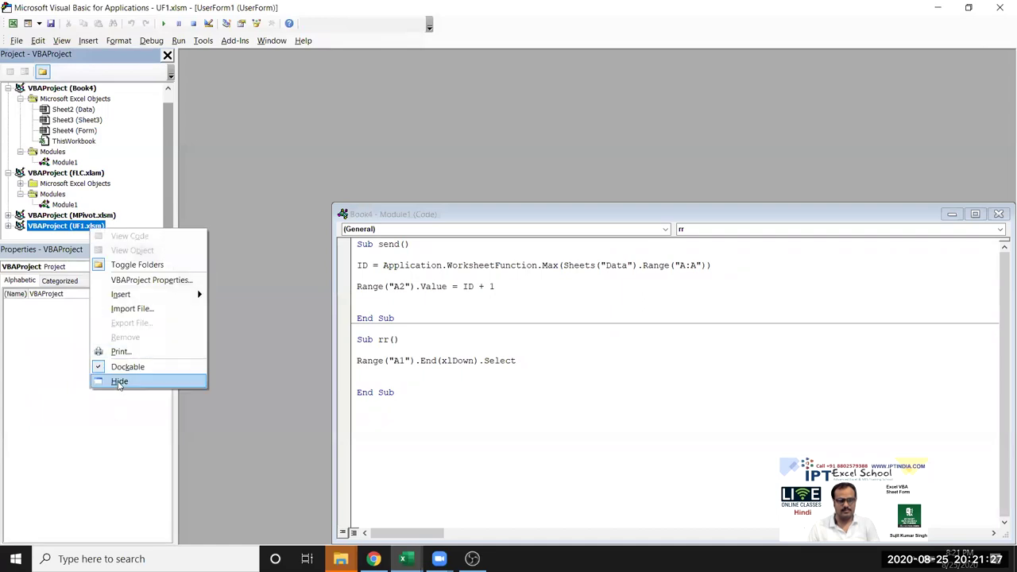
click(119, 382)
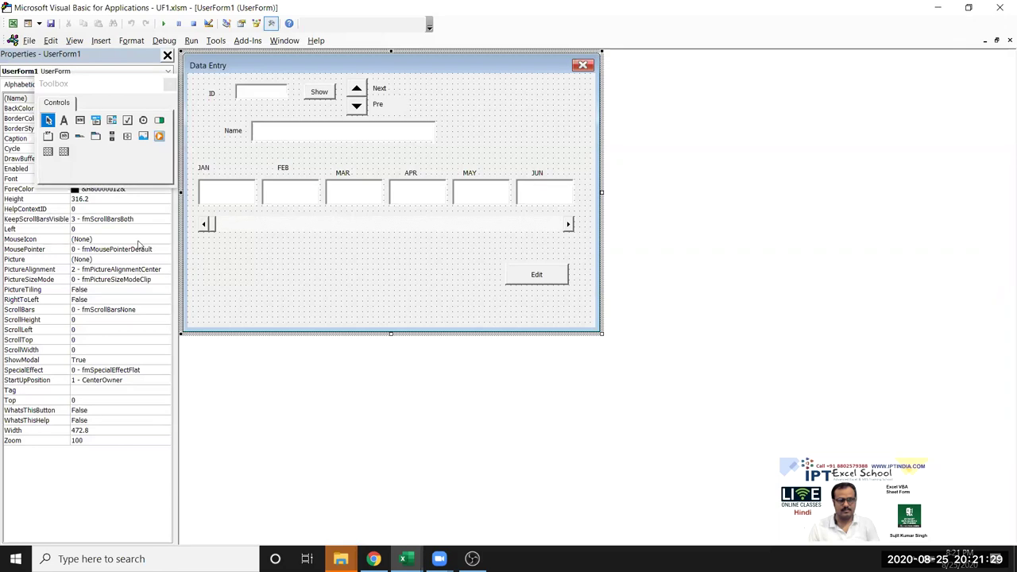
Move the Toolbox, turn on Design Mode, restore the Project Explorer and collapse FLC.xlam.
drag(77, 97, 260, 236)
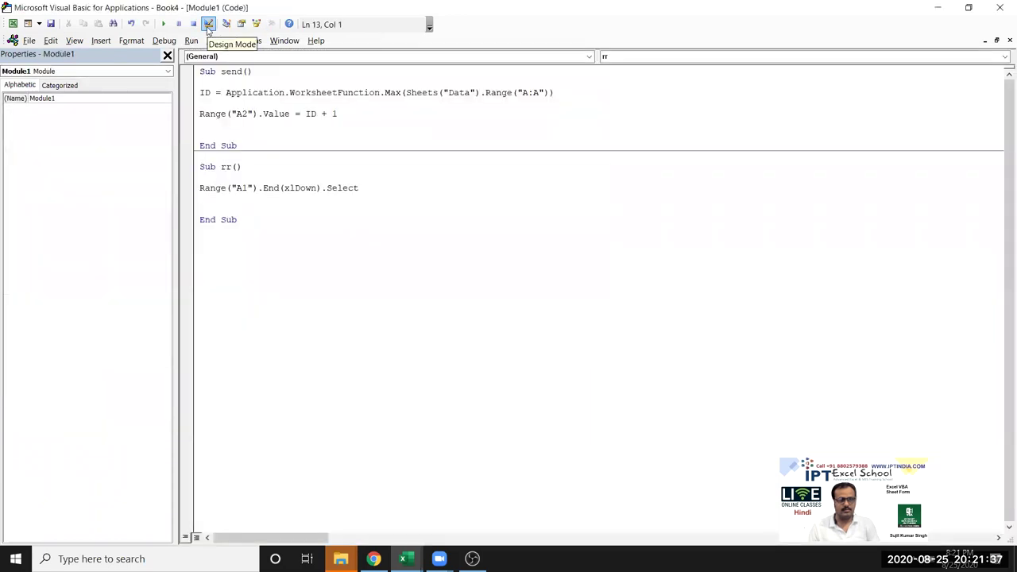
click(208, 24)
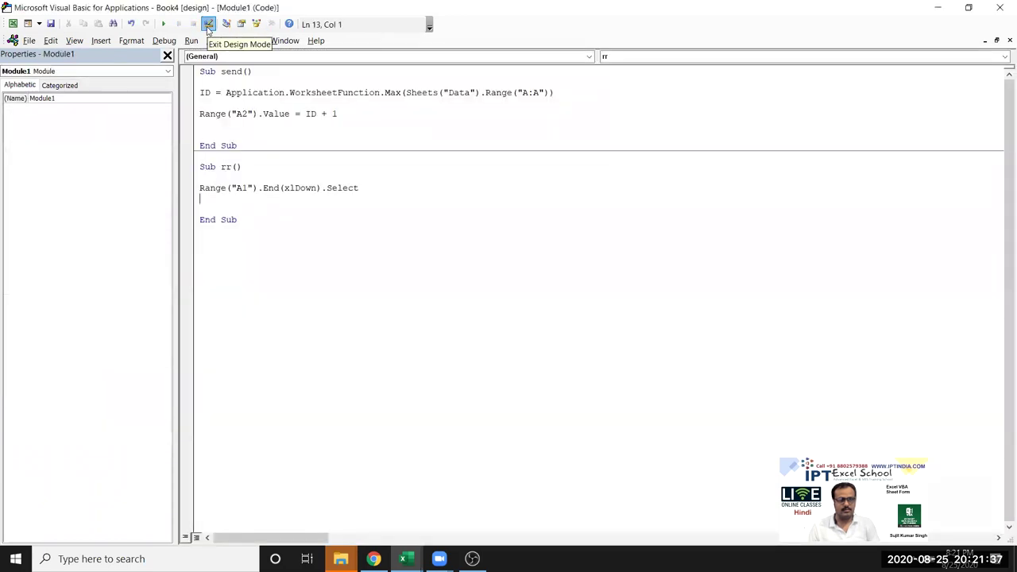
click(241, 24)
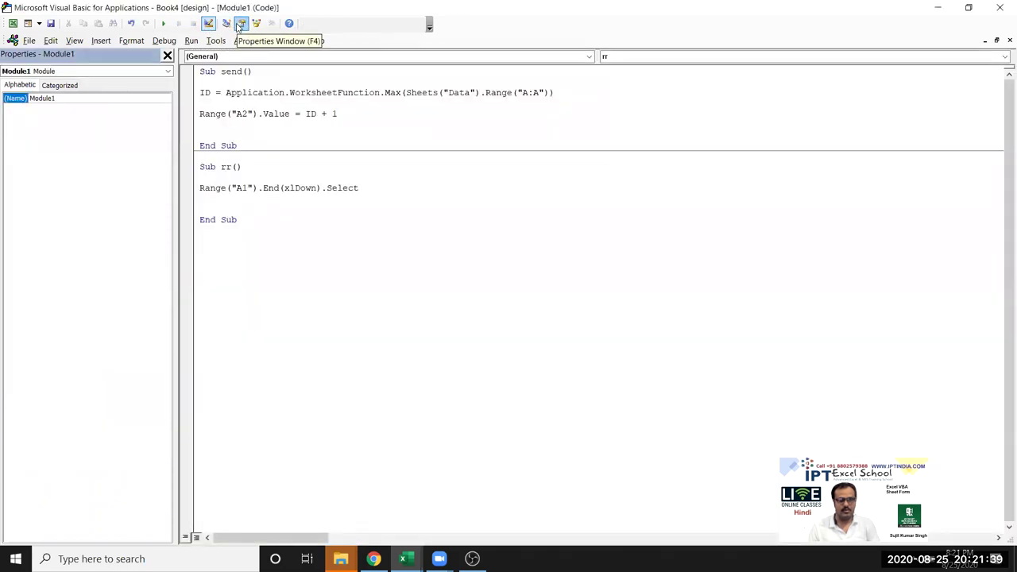
click(226, 24)
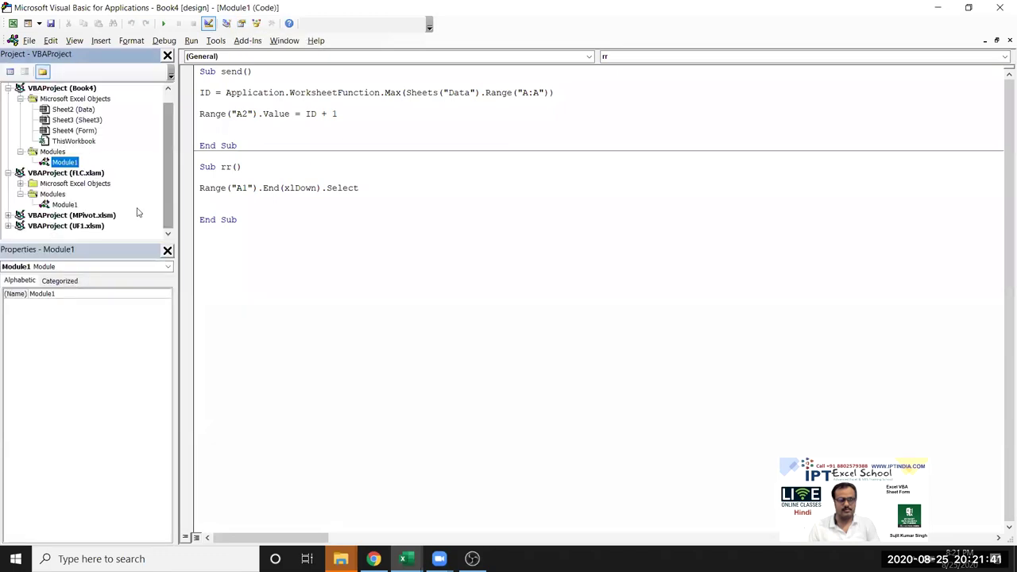
click(7, 173)
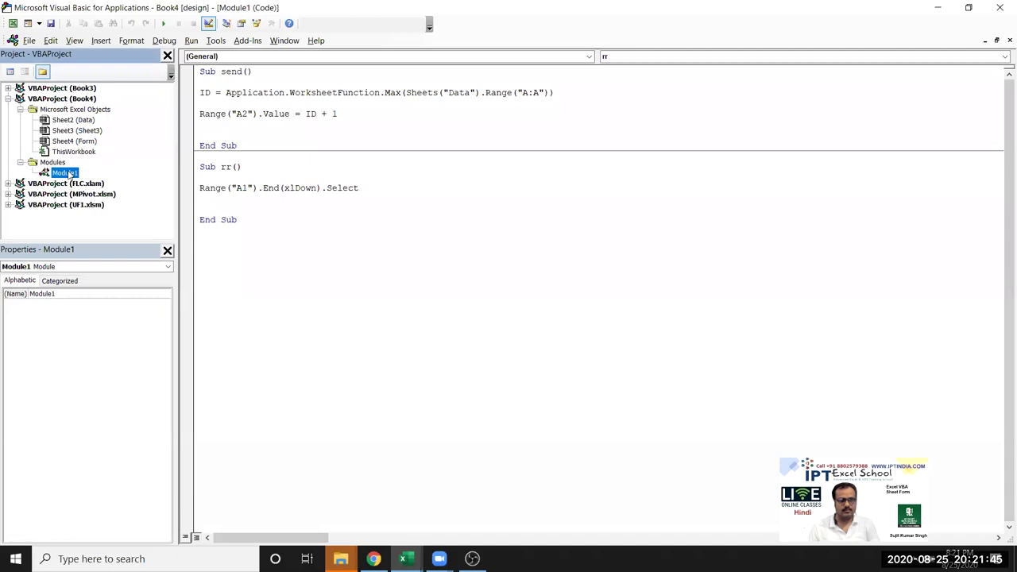
Open Book4's Module1 code and check that A15 on Data is the first empty cell.
double_click(69, 173)
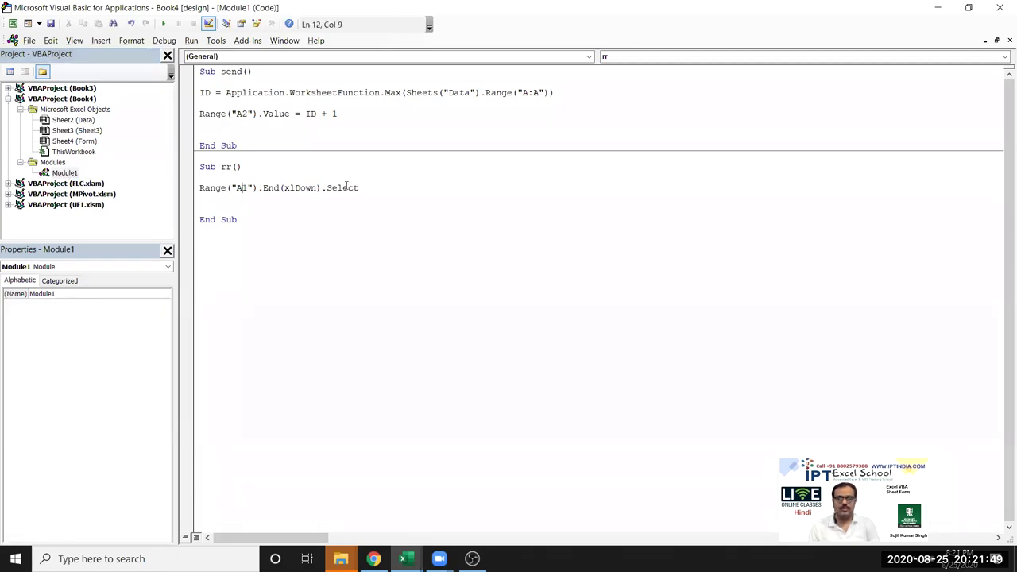
key(alt+F11)
click(35, 321)
key(alt+F11)
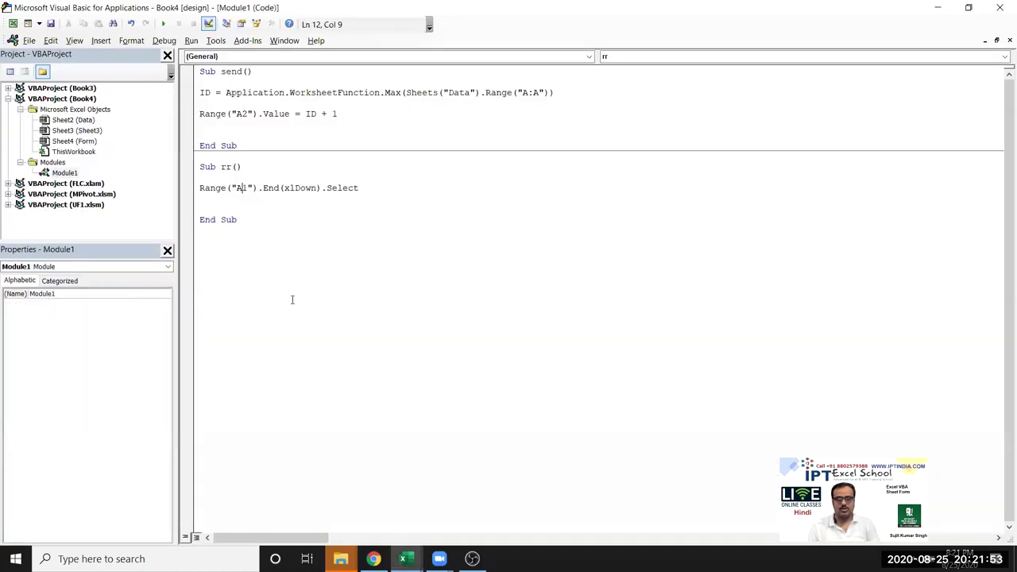
Replace Select in the rr line with .Offset(1, 0).Select.
double_click(363, 188)
key(BackSpace)
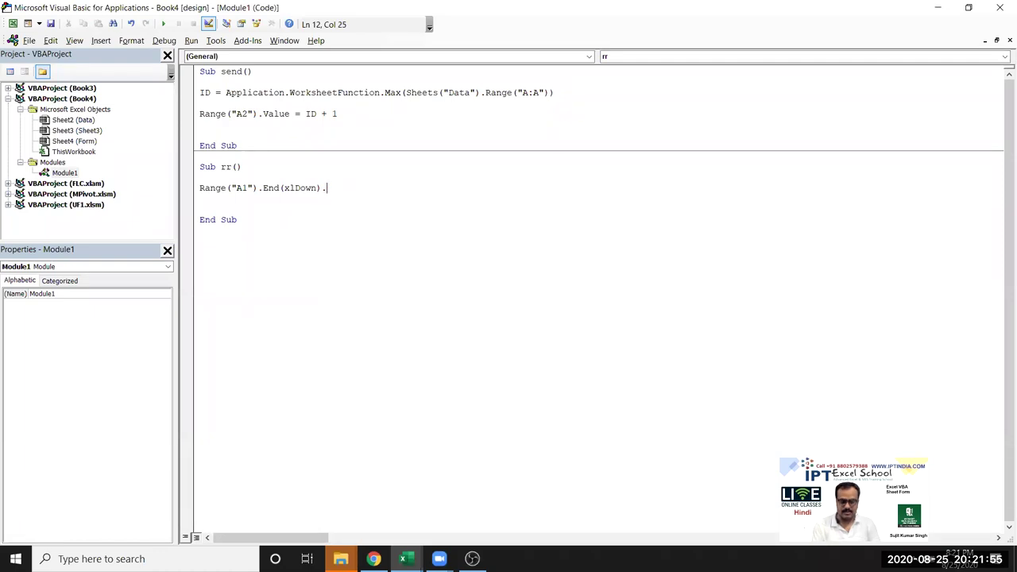
text(.of)
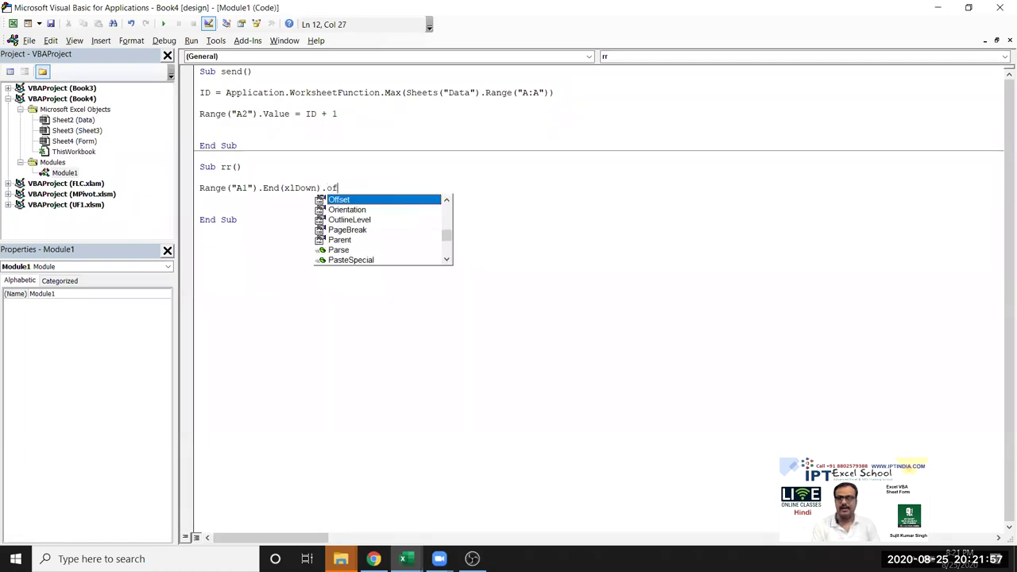
key(Tab)
text(()
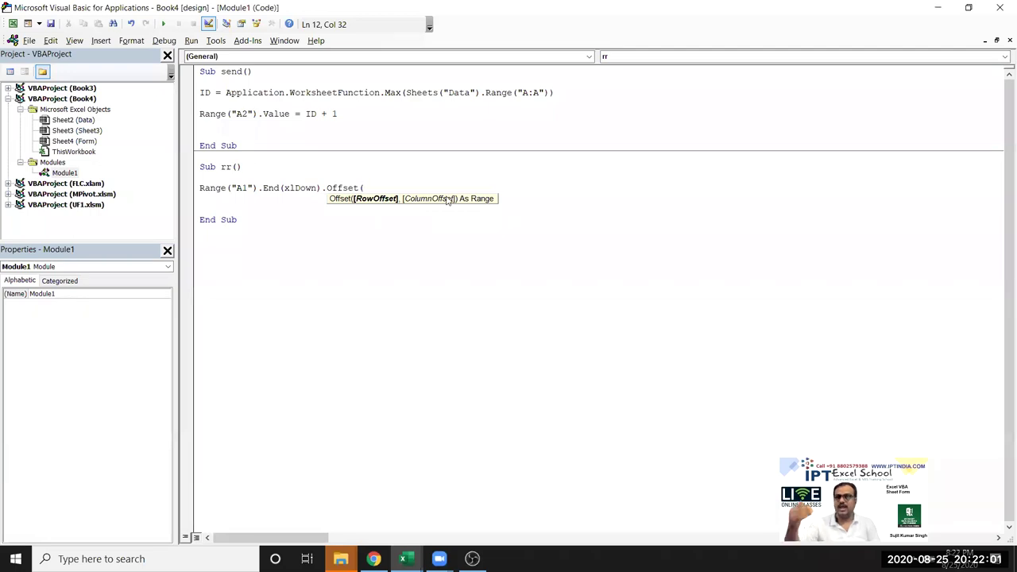
text(1,0))
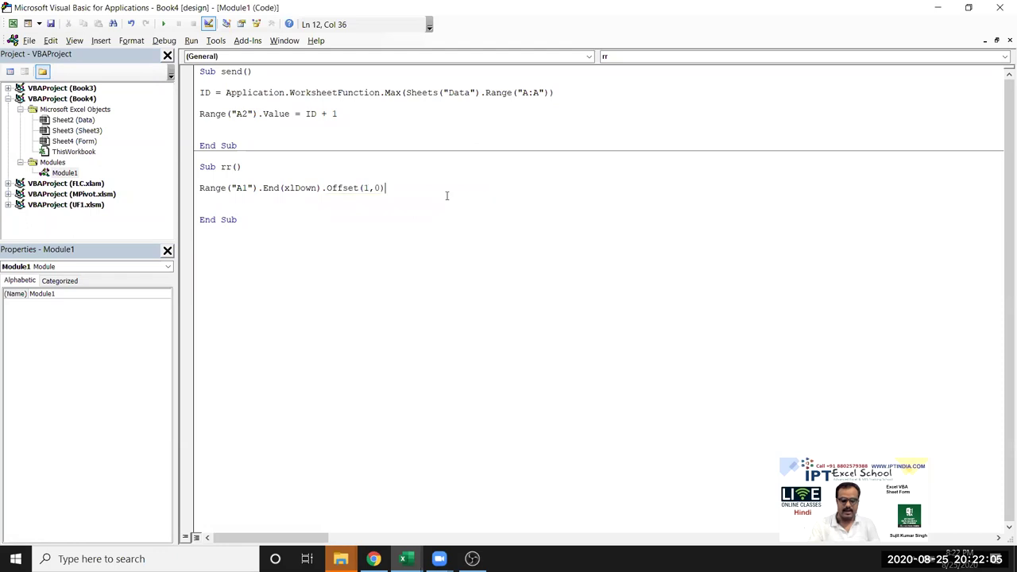
text(.se)
key(Tab)
Run rr, check the result on the Data sheet, and close the VBA editor.
click(329, 218)
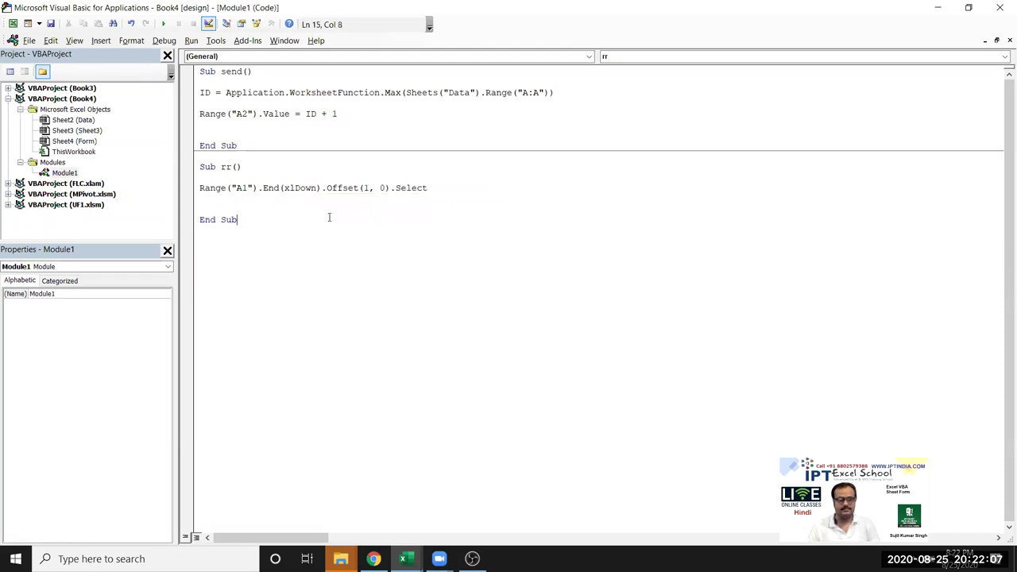
click(162, 24)
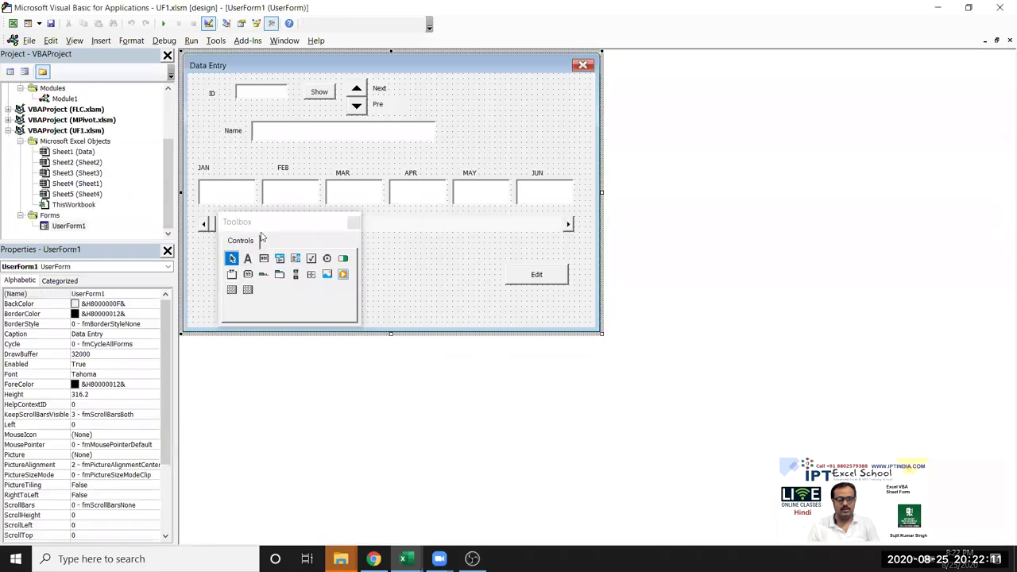
key(alt+F11)
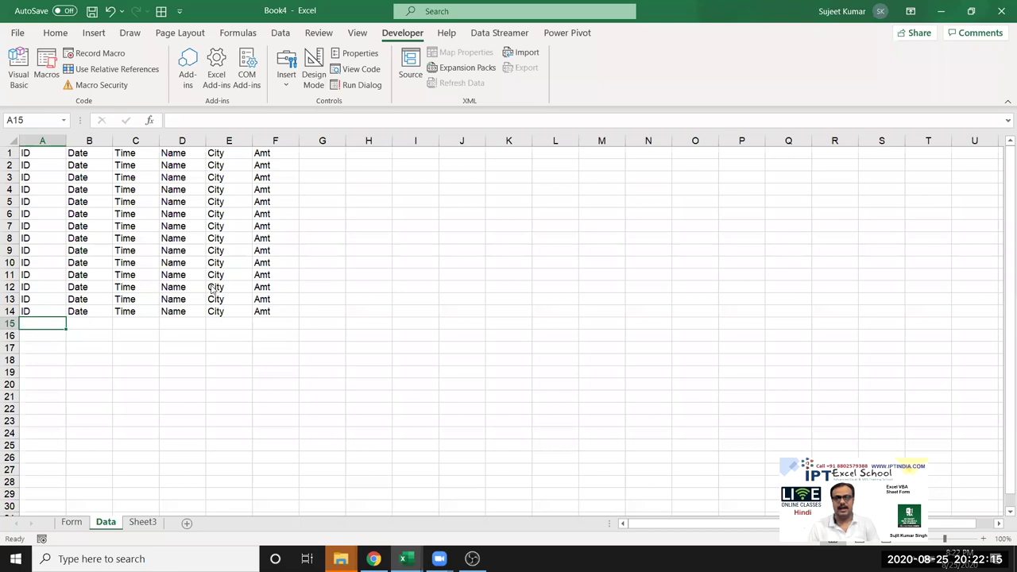
key(alt+F11)
click(1001, 9)
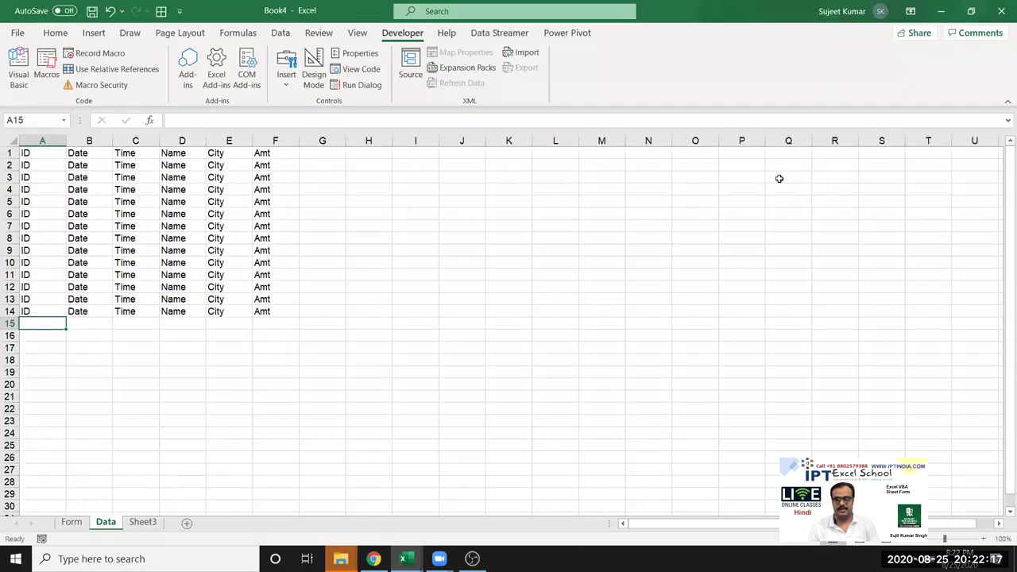
click(326, 363)
Go to the Form sheet, then open and dismiss the Share options.
click(143, 522)
click(106, 523)
click(72, 522)
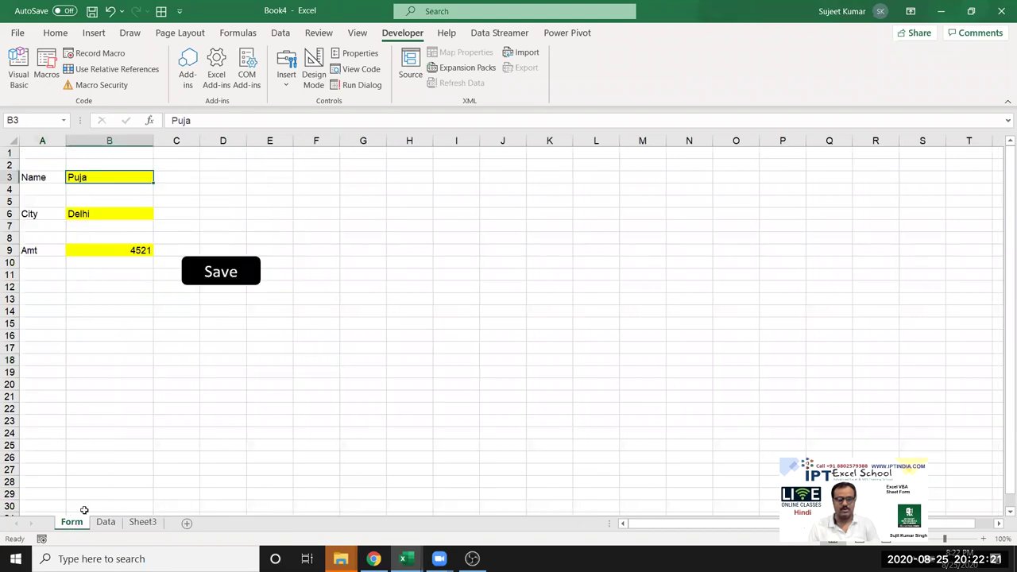
click(18, 32)
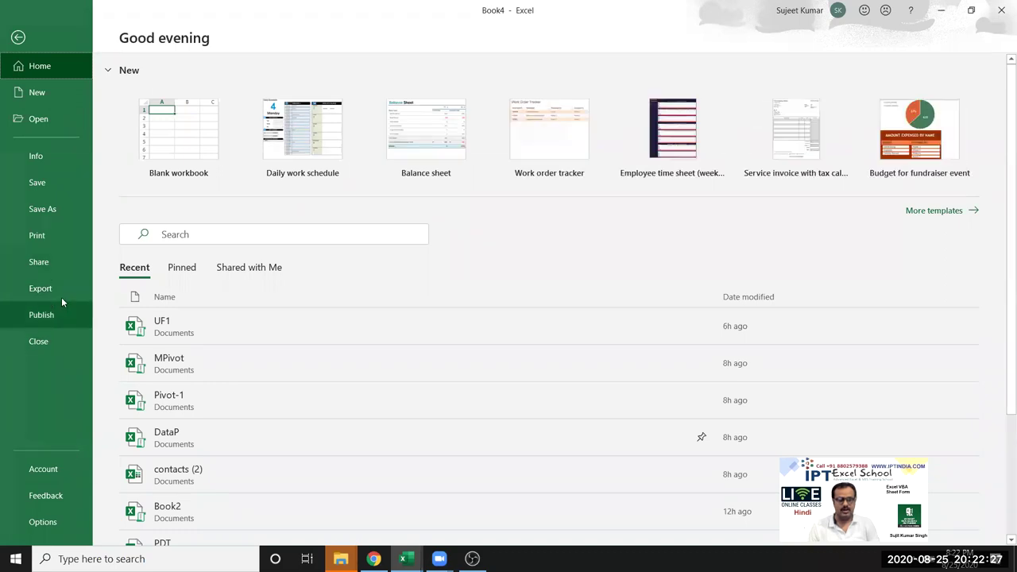
click(60, 265)
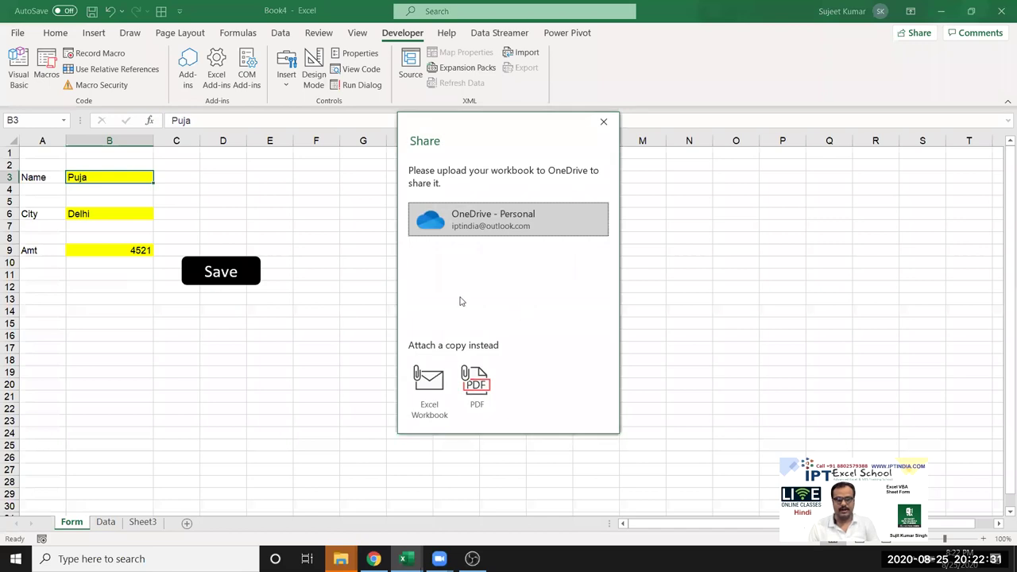
click(615, 123)
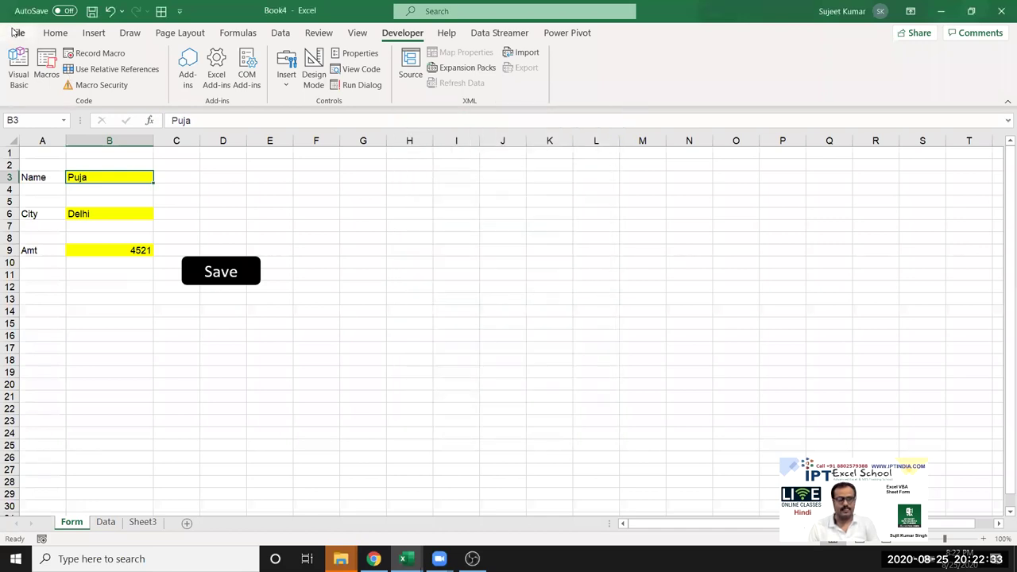
Save the workbook as SForm.xlsm, macro-enabled, in the Documents folder.
click(17, 33)
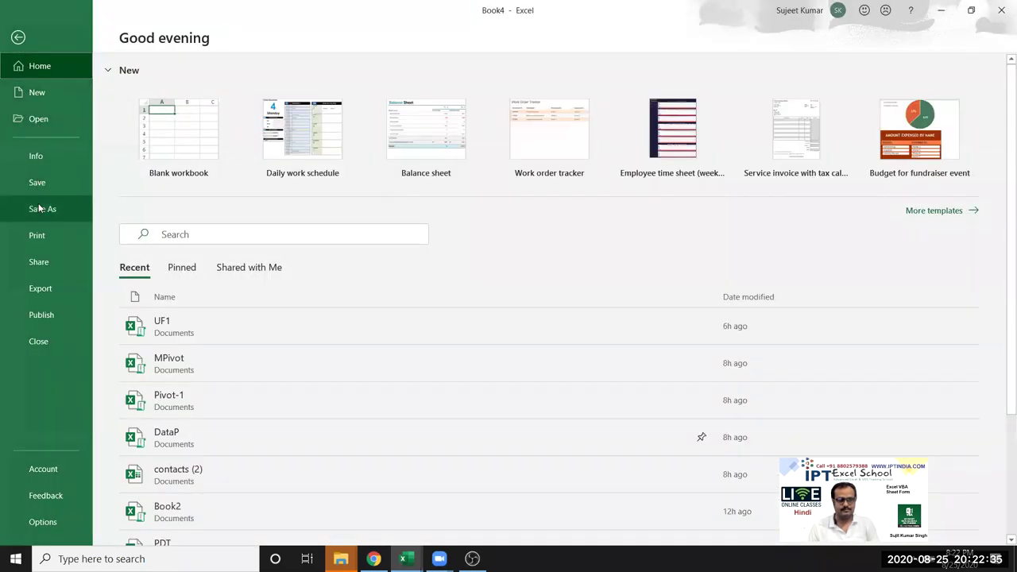
click(39, 208)
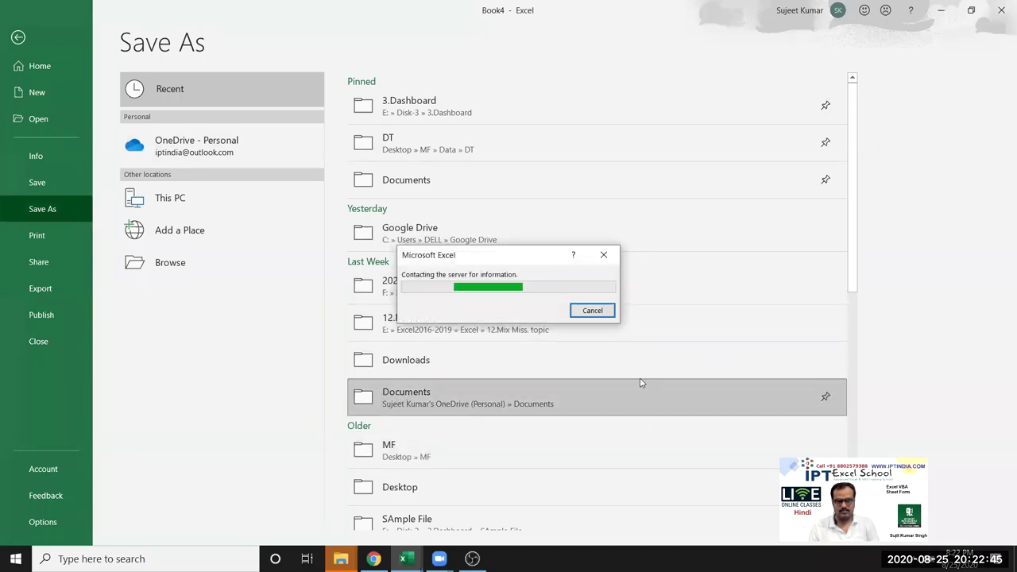
click(609, 311)
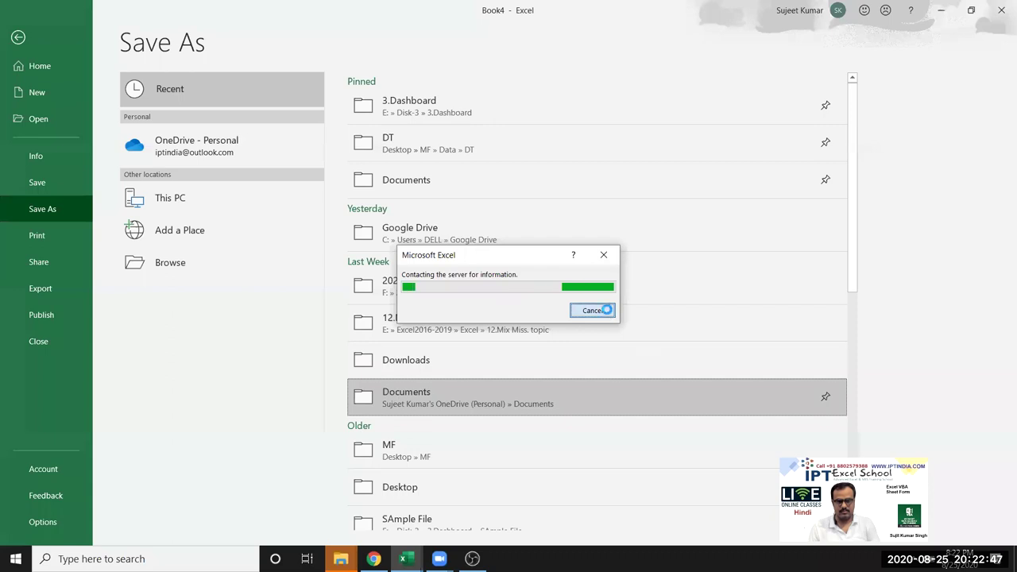
click(511, 311)
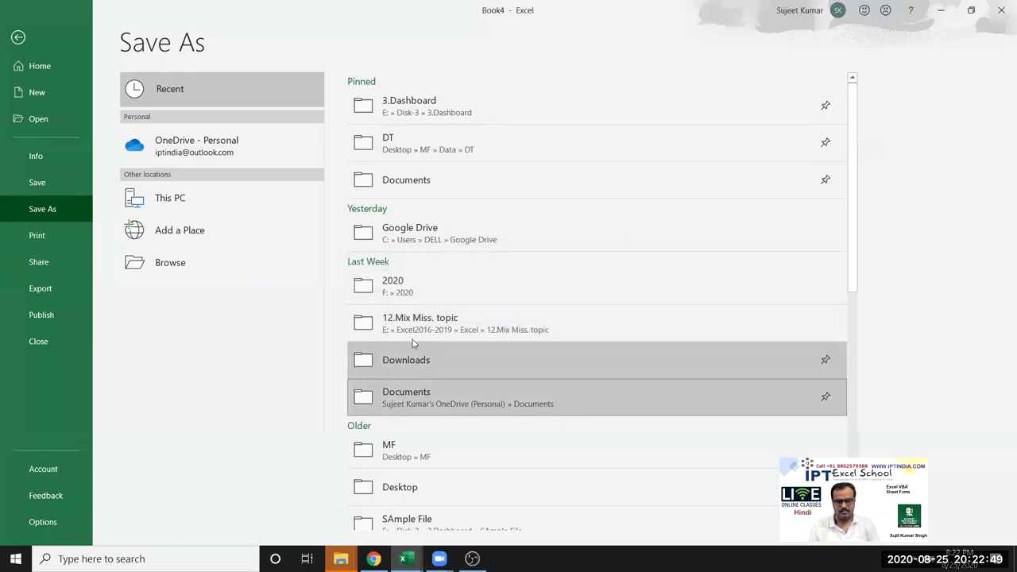
click(424, 179)
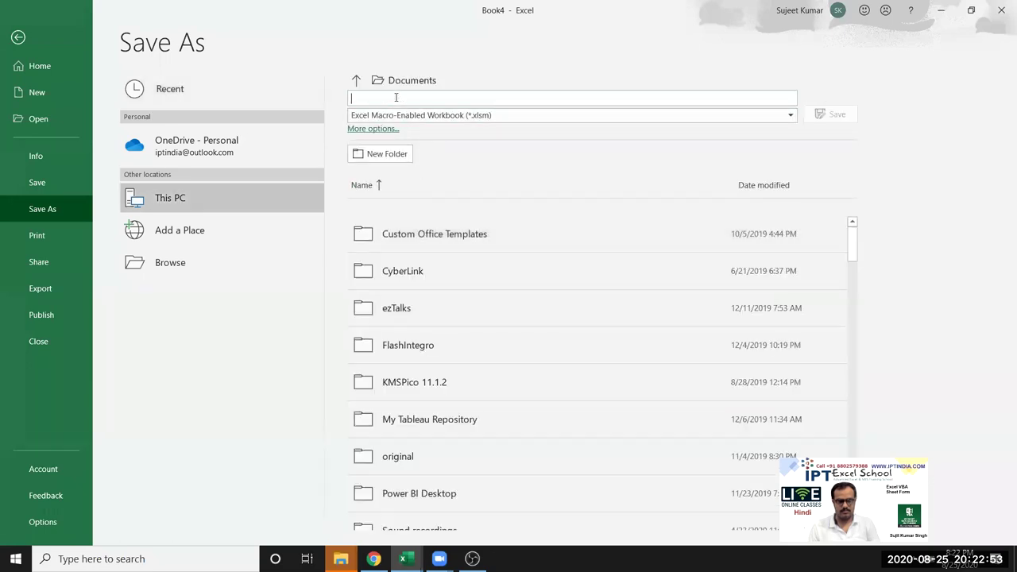
text(SForm)
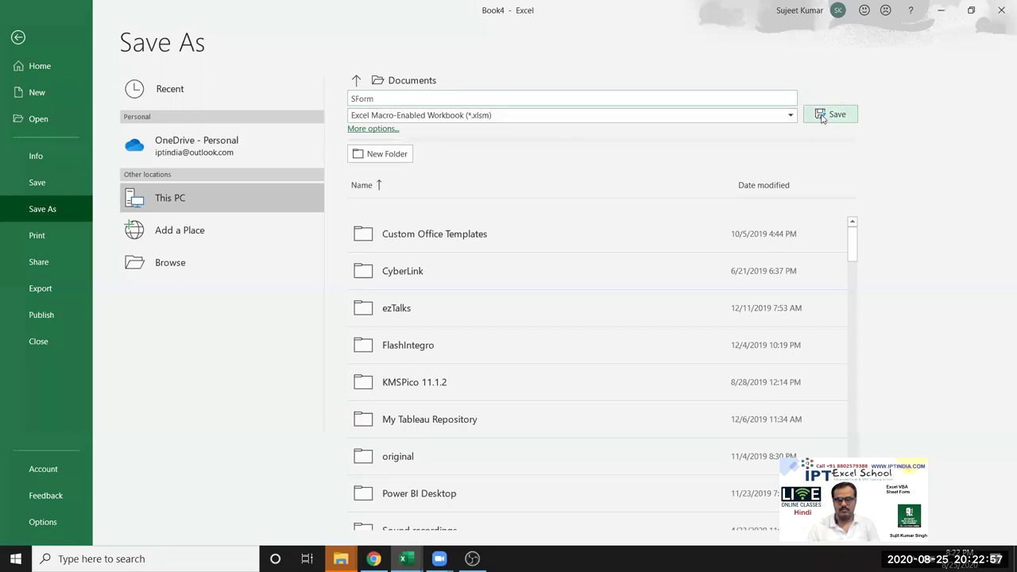
click(822, 117)
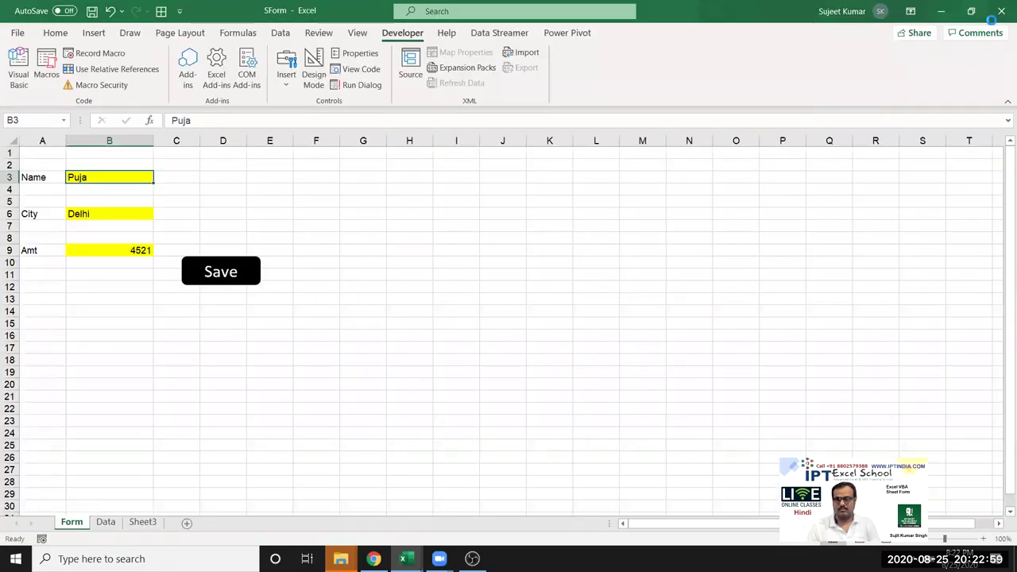
Close SForm and MPivot without saving MPivot, then search Windows for 'excel'.
click(1001, 9)
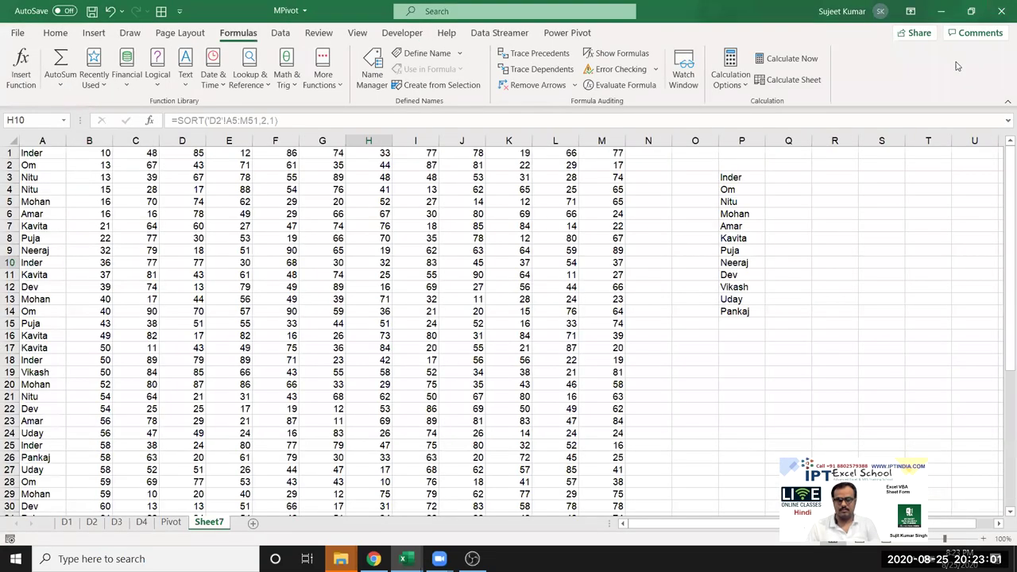
click(1001, 9)
click(497, 309)
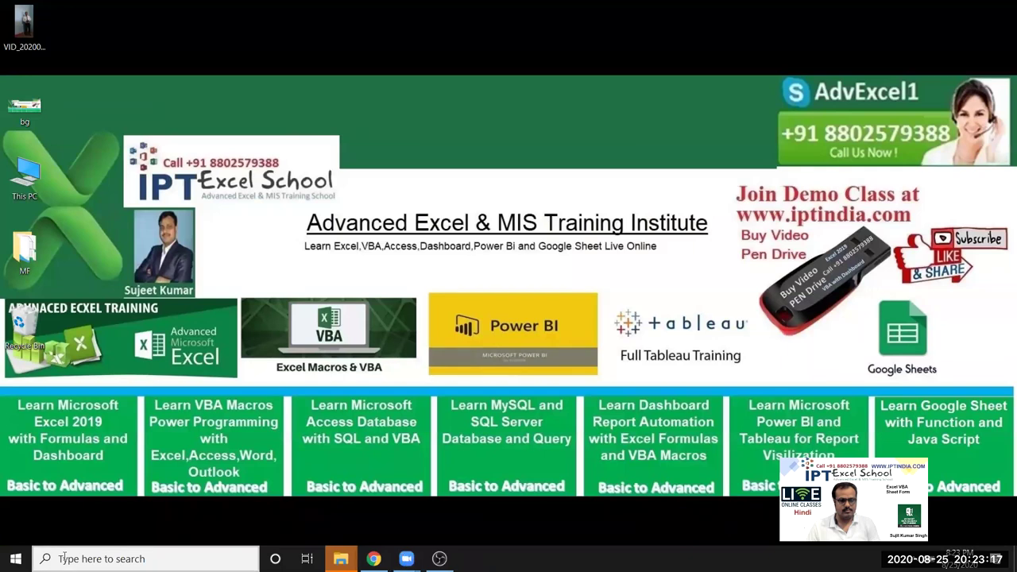
click(143, 559)
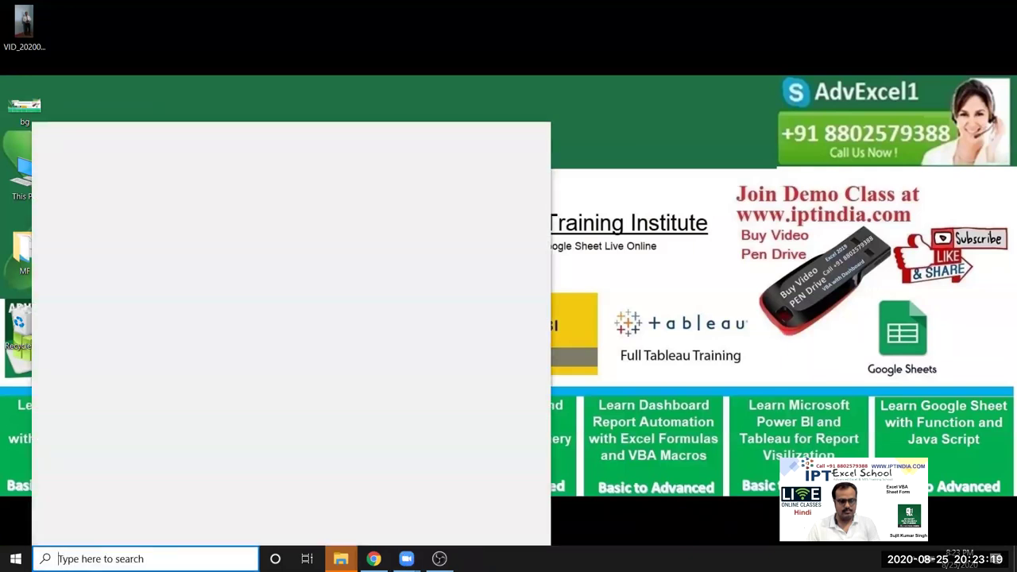
text(excel)
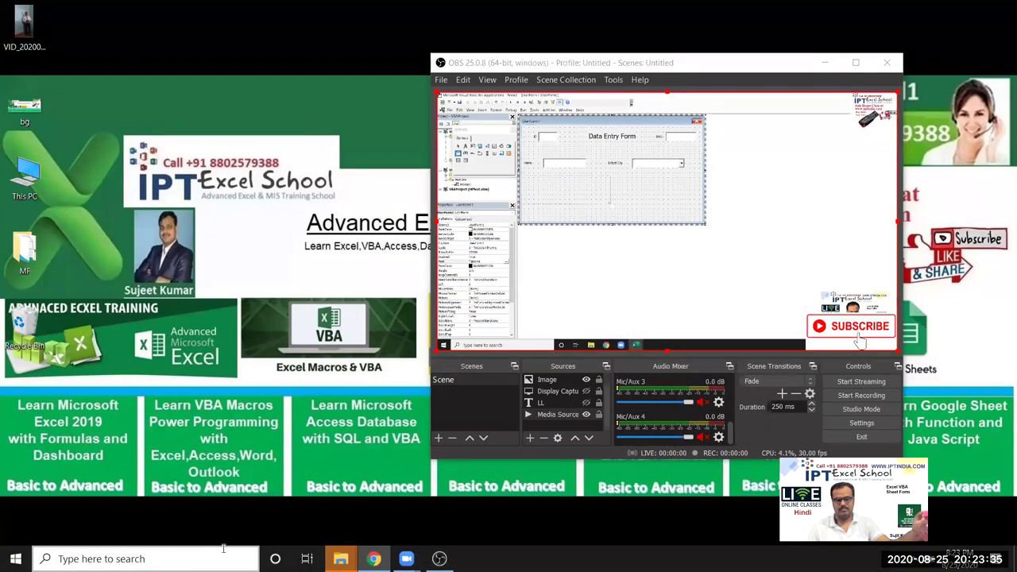
Close OBS, then pick a recent workbook from the Windows search panel.
click(884, 66)
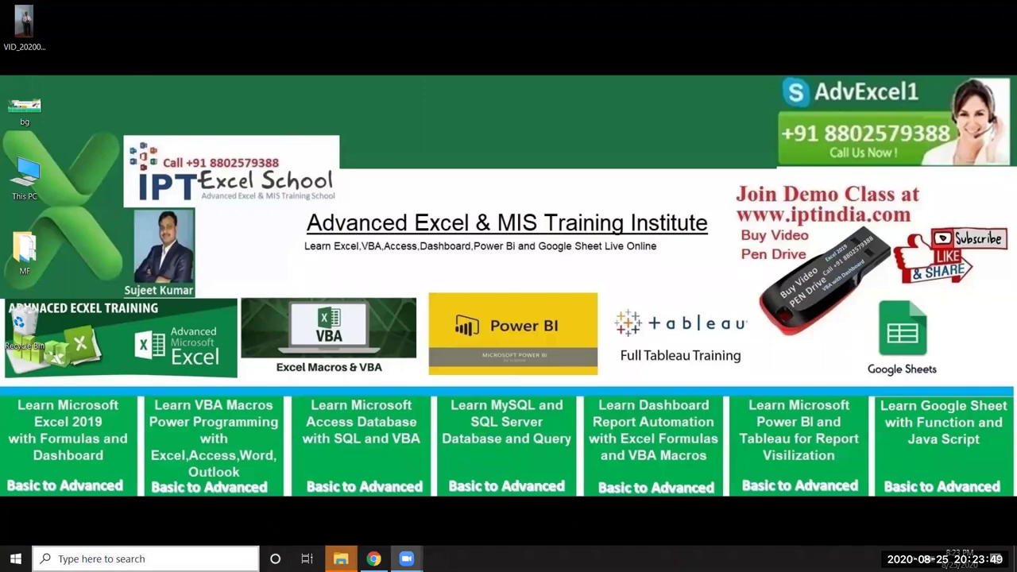
click(143, 559)
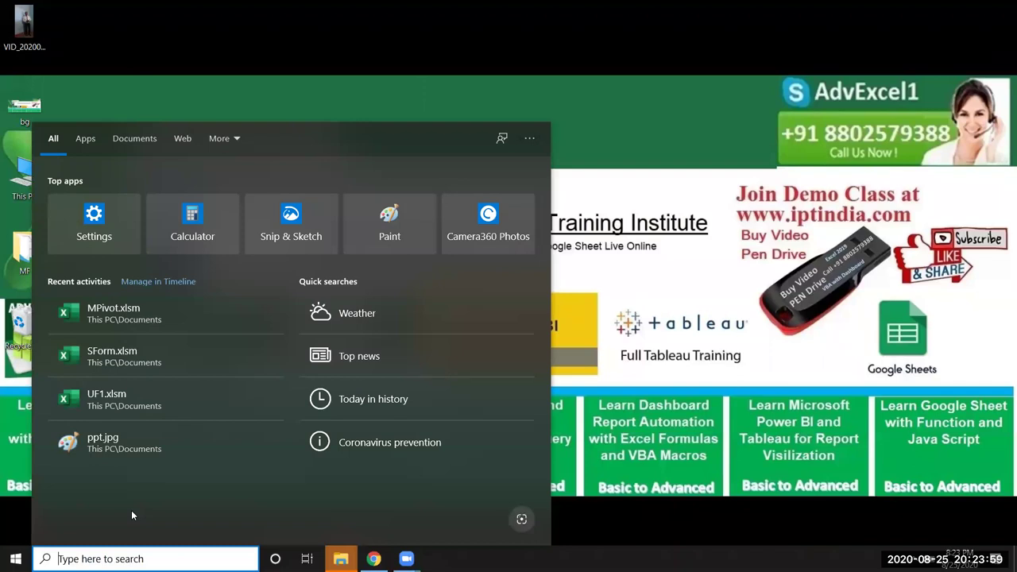
click(129, 396)
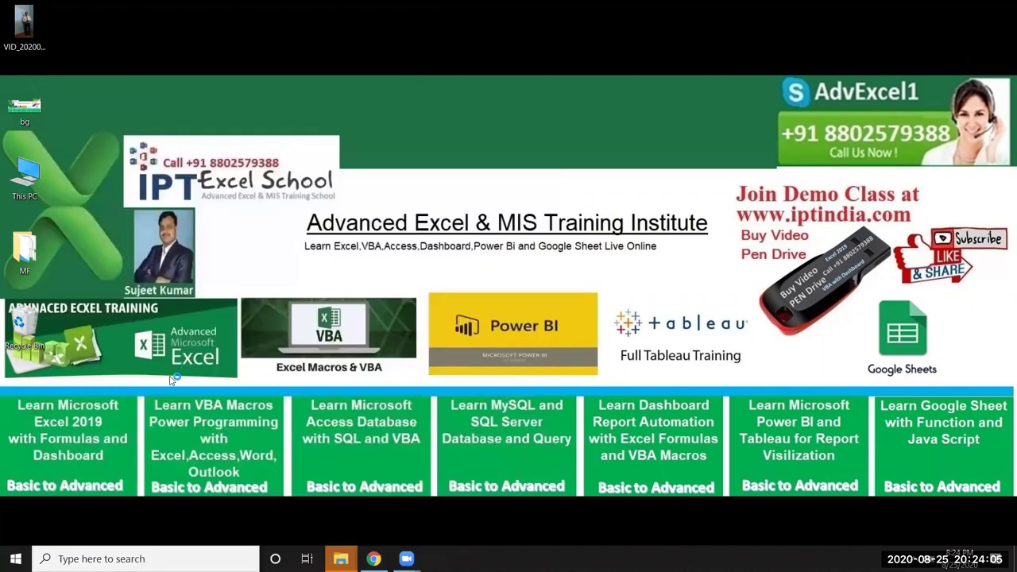
Close the zoom recording folder window from its File Explorer taskbar thumbnail, letting SForm reopen.
mouse_move(340, 559)
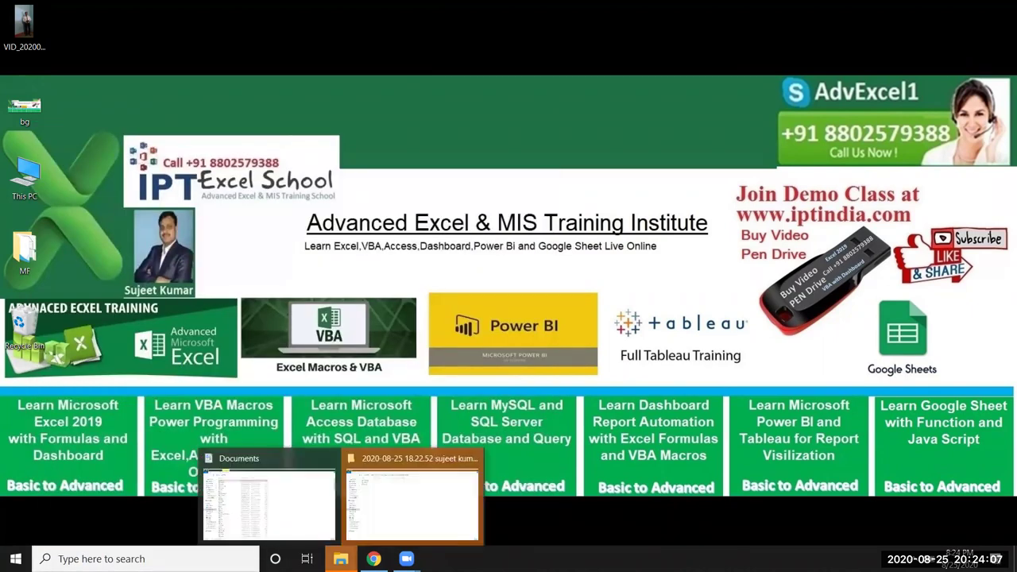
mouse_move(406, 509)
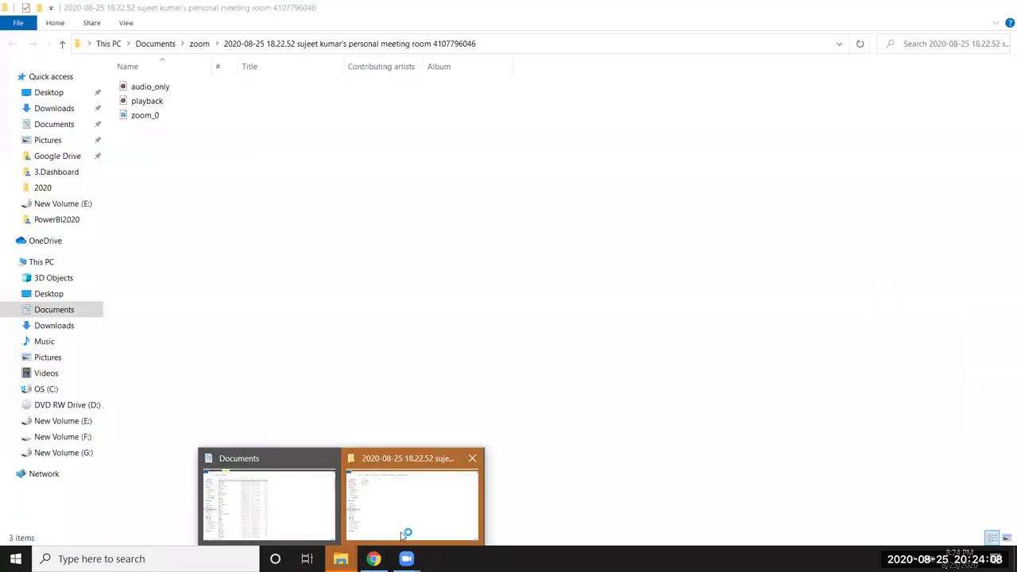
click(473, 459)
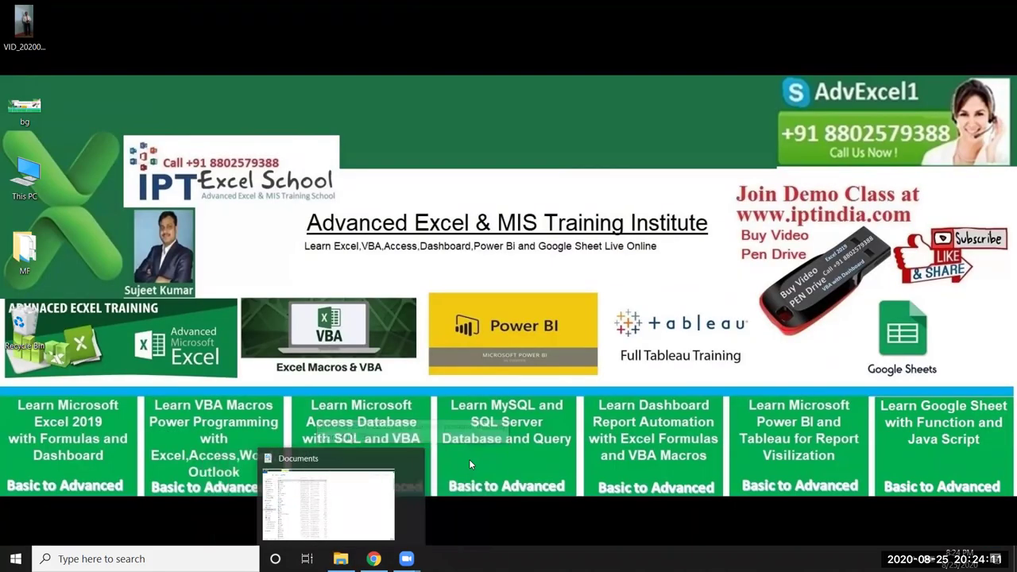
click(402, 465)
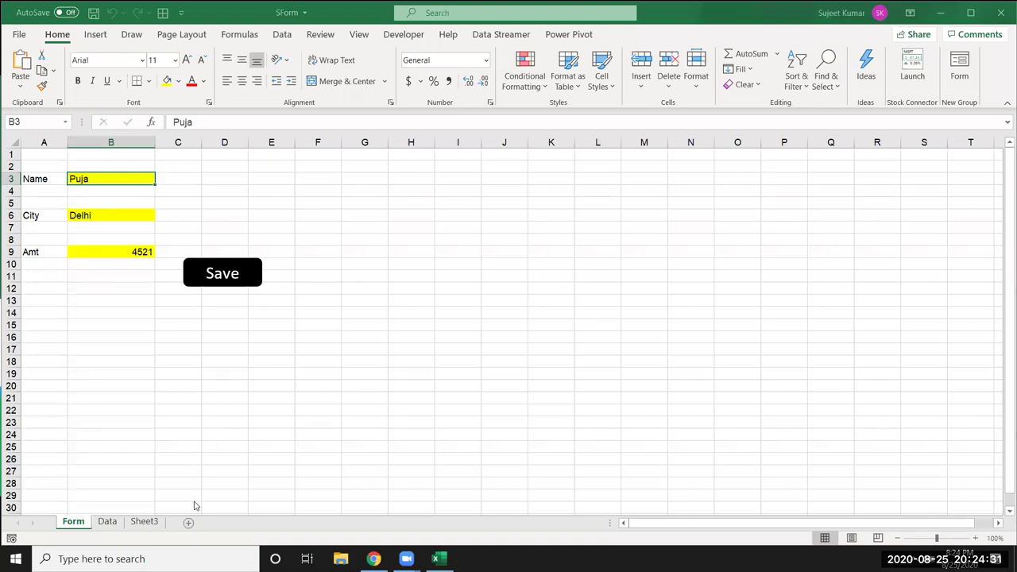
Review the Offset code in the rr procedure through the Developer tab's VBA editor.
click(180, 401)
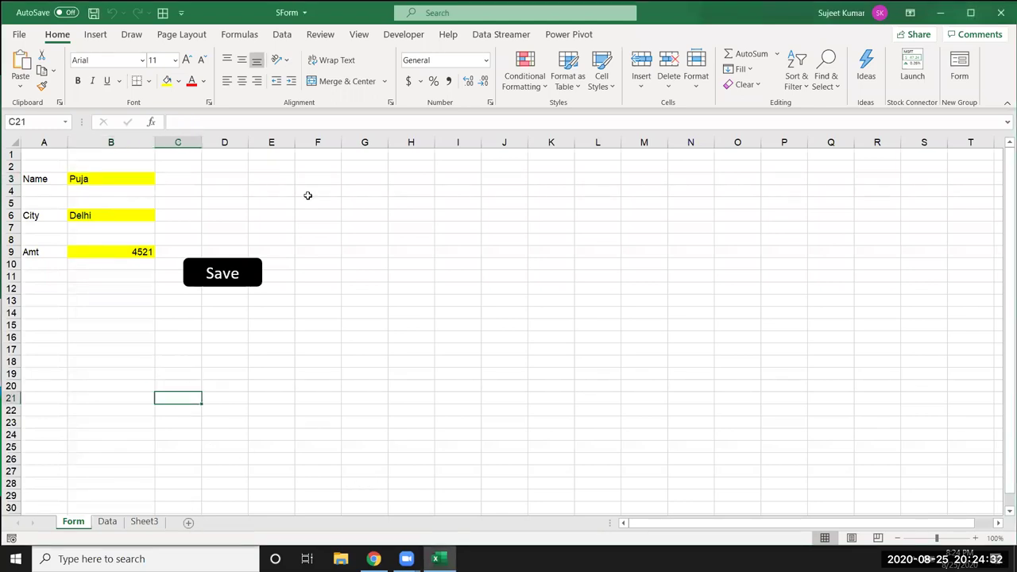
click(405, 38)
click(14, 76)
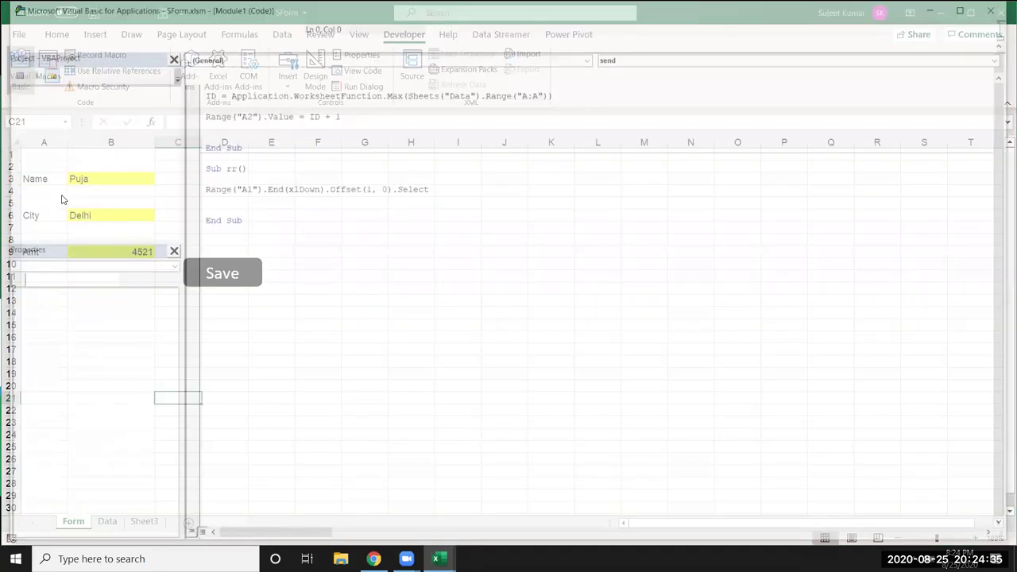
click(364, 189)
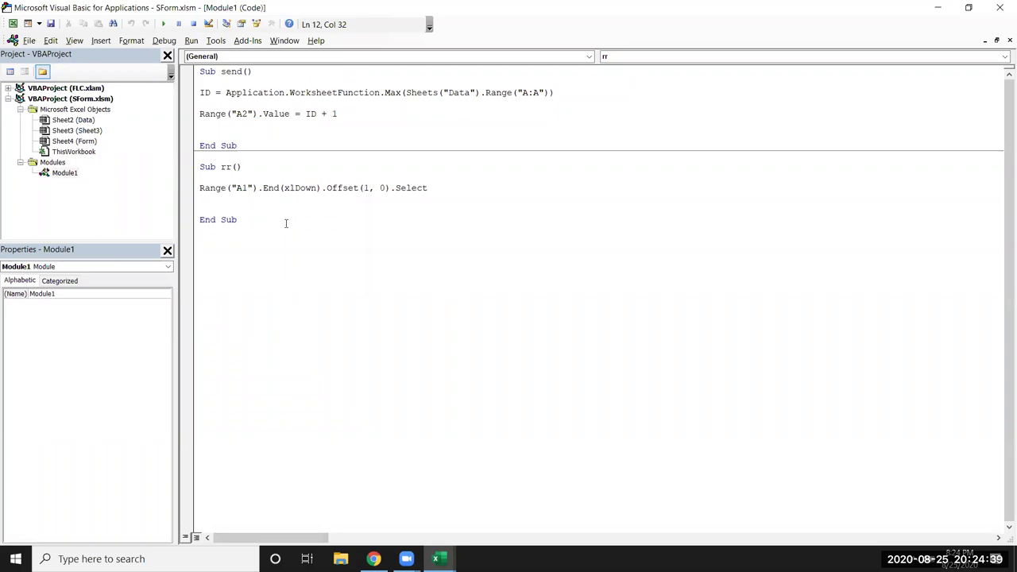
key(alt+F11)
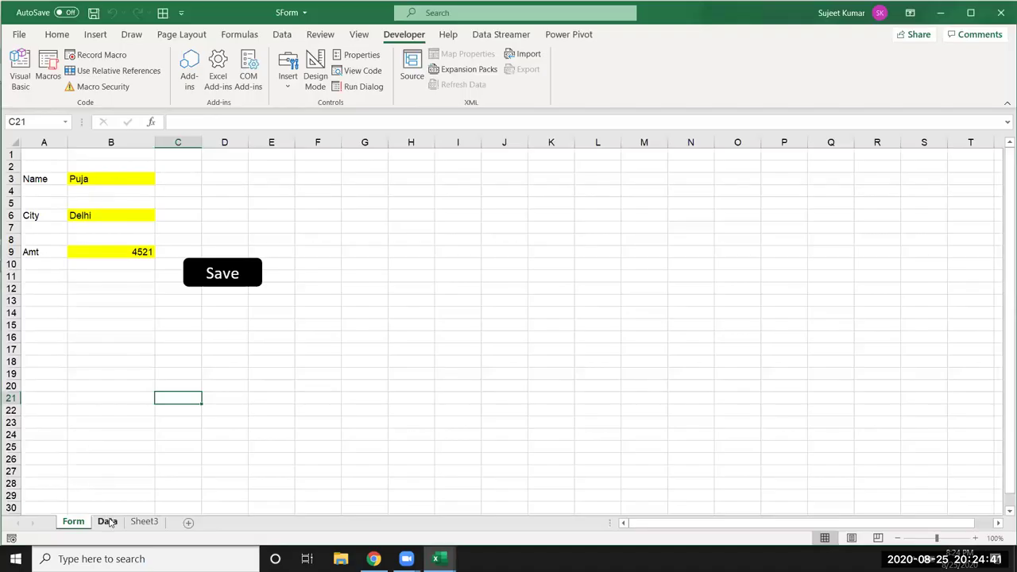
Cancel the stray entry and clear the ID in cell A7 on the Data sheet.
click(107, 522)
click(47, 225)
text(s)
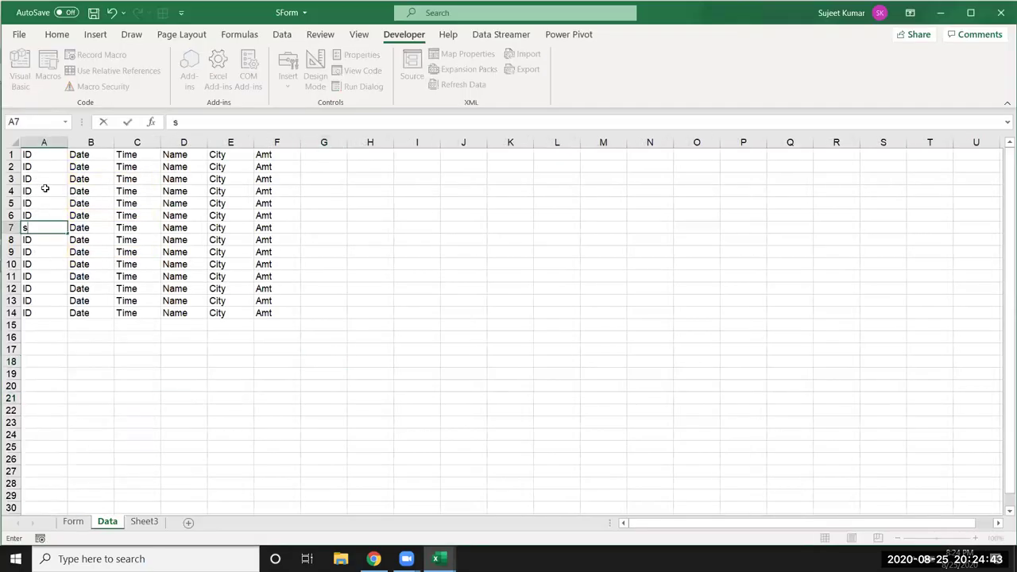
key(Escape)
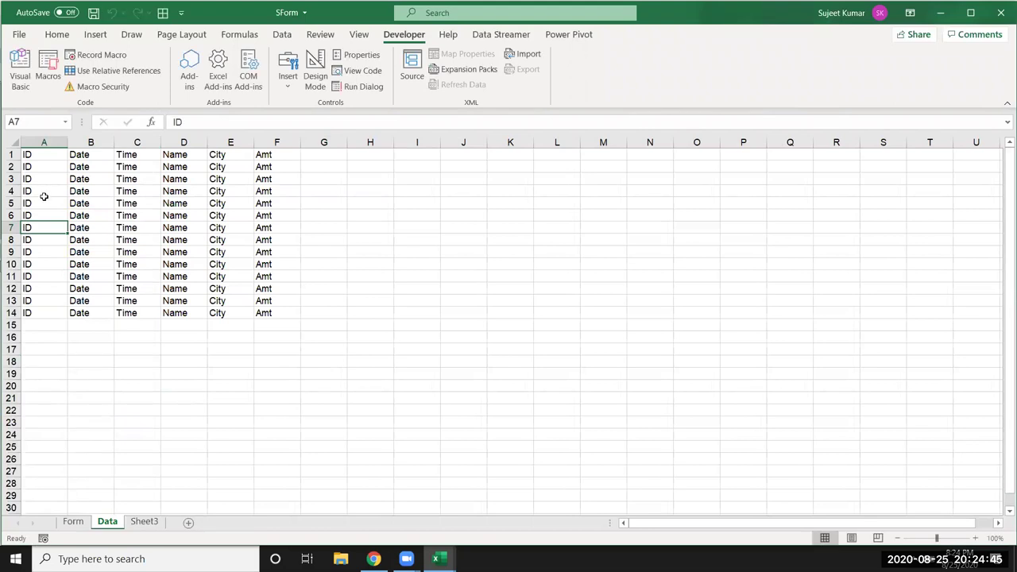
key(Delete)
Clear the sample rows A2:F14 on the Data sheet, keeping only the headers.
click(41, 153)
key(ctrl+Down)
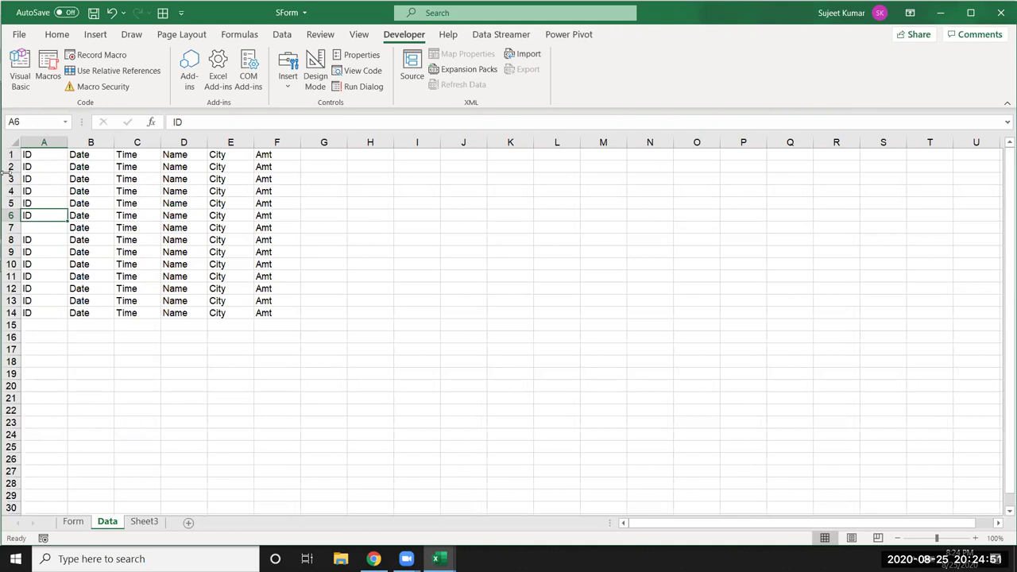
drag(25, 167, 266, 309)
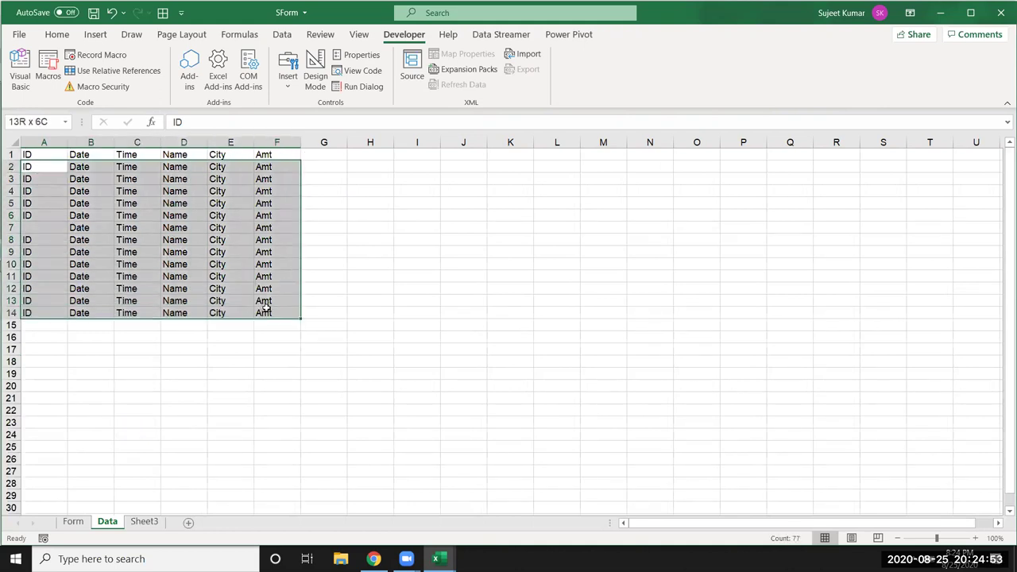
key(Delete)
click(35, 488)
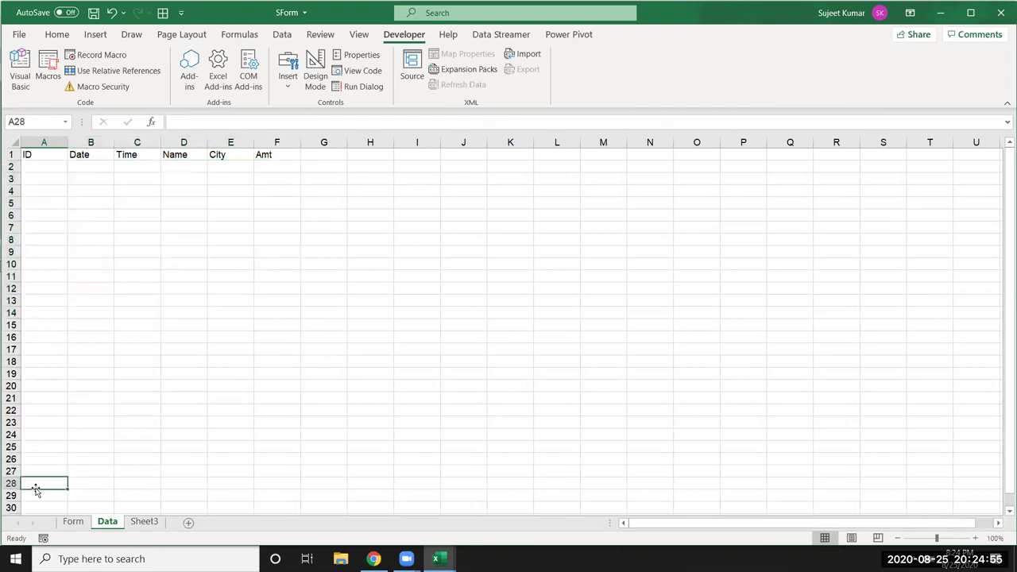
key(alt+F11)
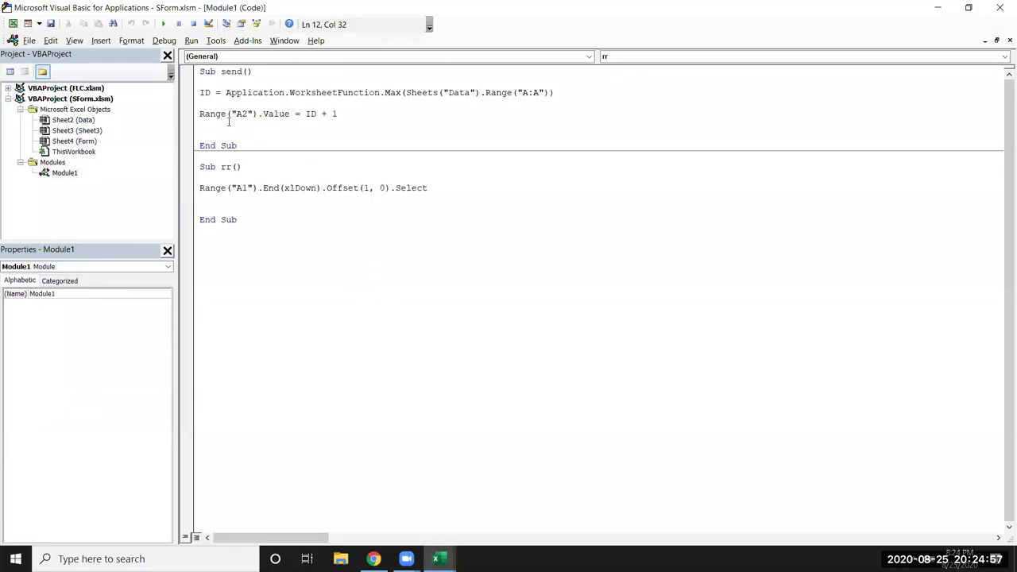
Rewrite line 5 as Range("a65000").End(xlUp).Offset(1, 0).Value = ID + 1.
click(200, 114)
key(BackSpace)
key(BackSpace)
key(BackSpace)
key(BackSpace)
key(BackSpace)
key(BackSpace)
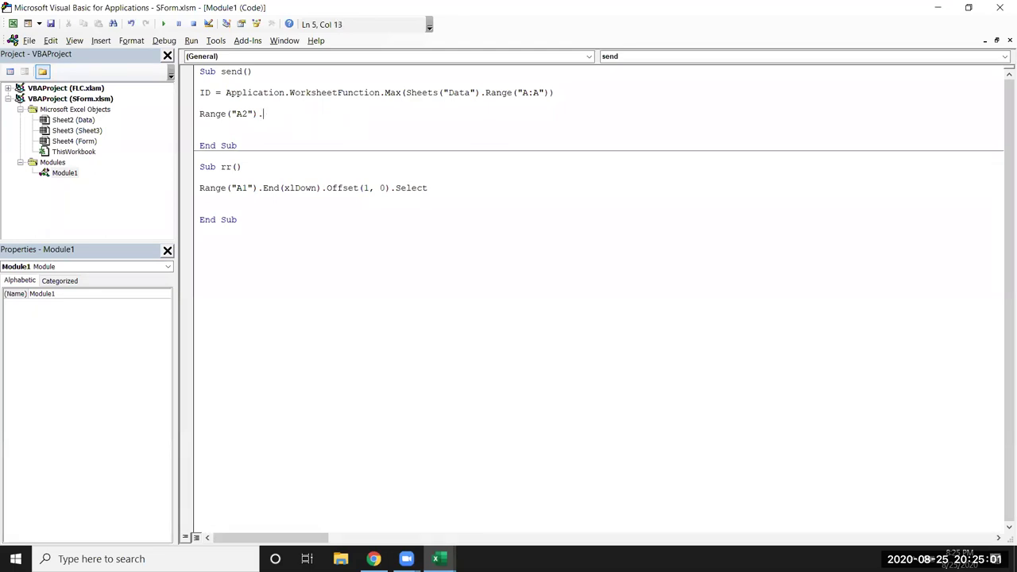
key(BackSpace)
key(BackSpace)
text(")
text(65000)
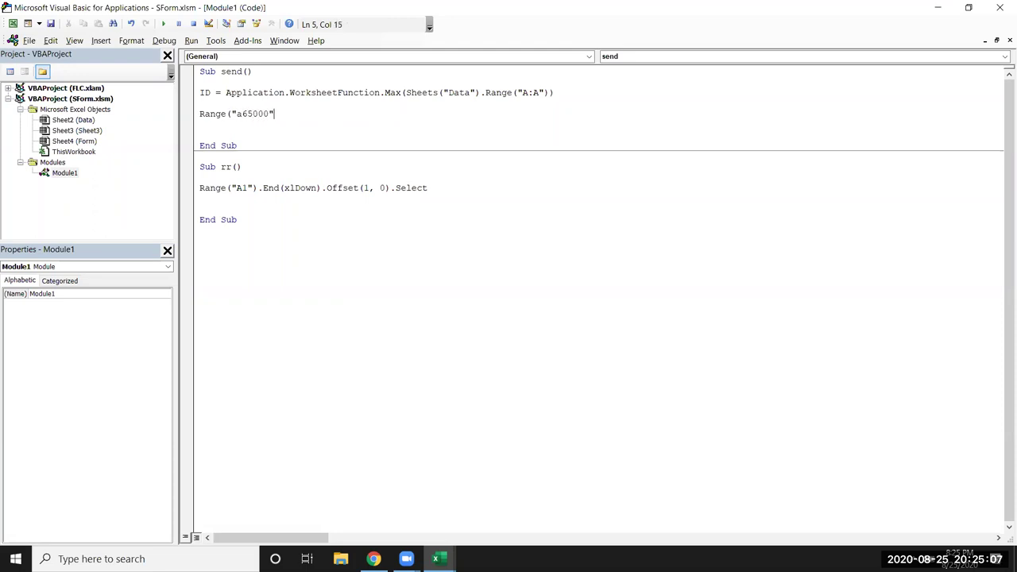
text(.end)
key(Tab)
text(()
key(Down)
key(Down)
key(Down)
key(Down)
key(Tab)
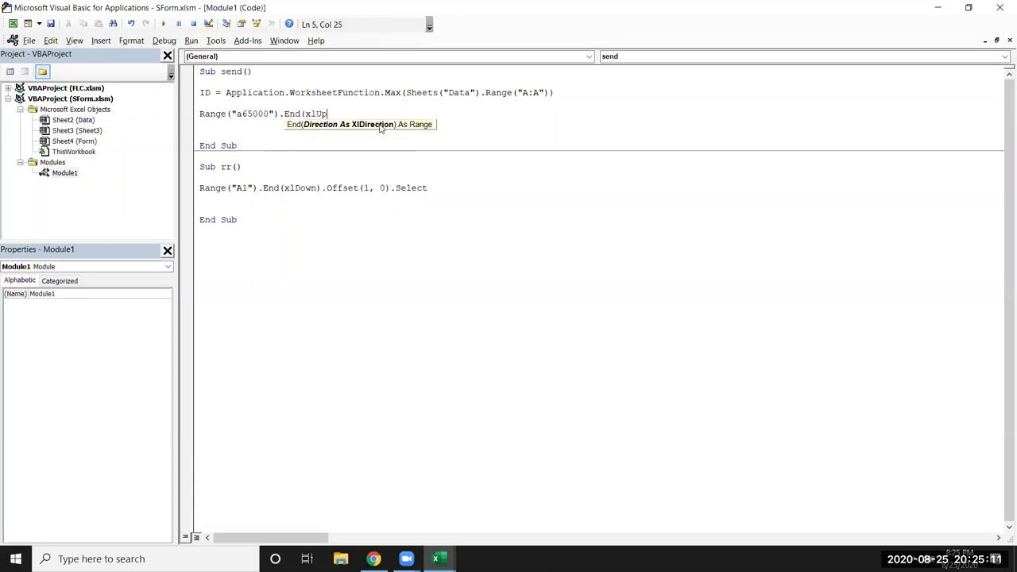
text())
text(.of)
key(Tab)
text((1,0).v)
key(Tab)
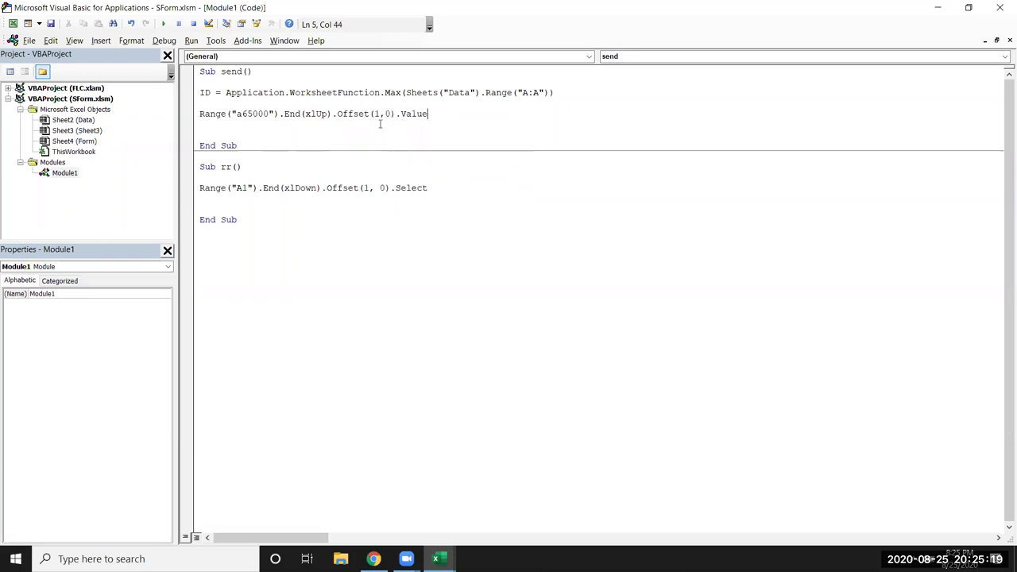
text(d+1)
key(Down)
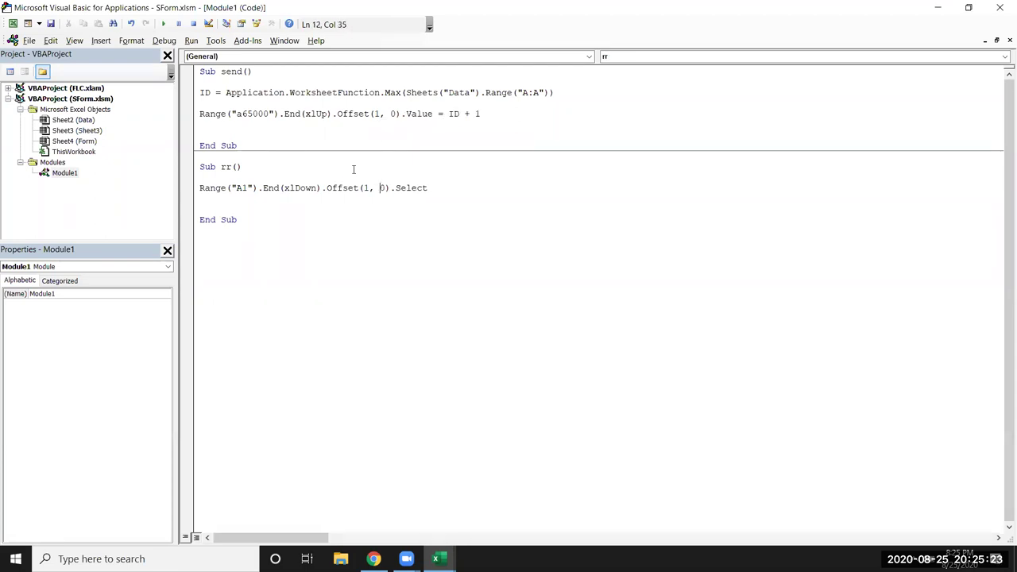
Prefix that line with Sheets("Data"). copied from the ID line.
click(201, 114)
drag(480, 93, 407, 93)
key(ctrl+c)
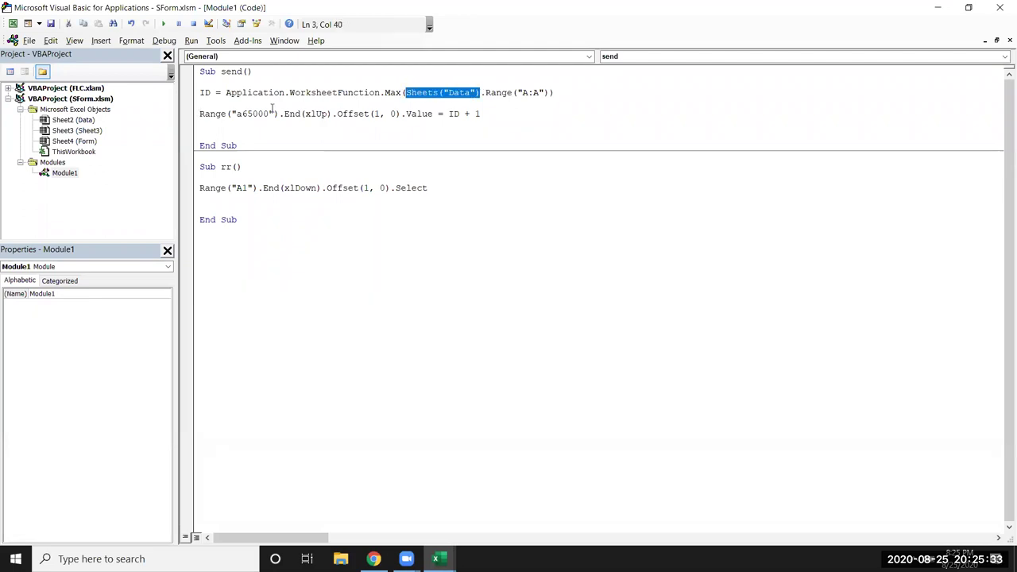
click(198, 115)
key(ctrl+v)
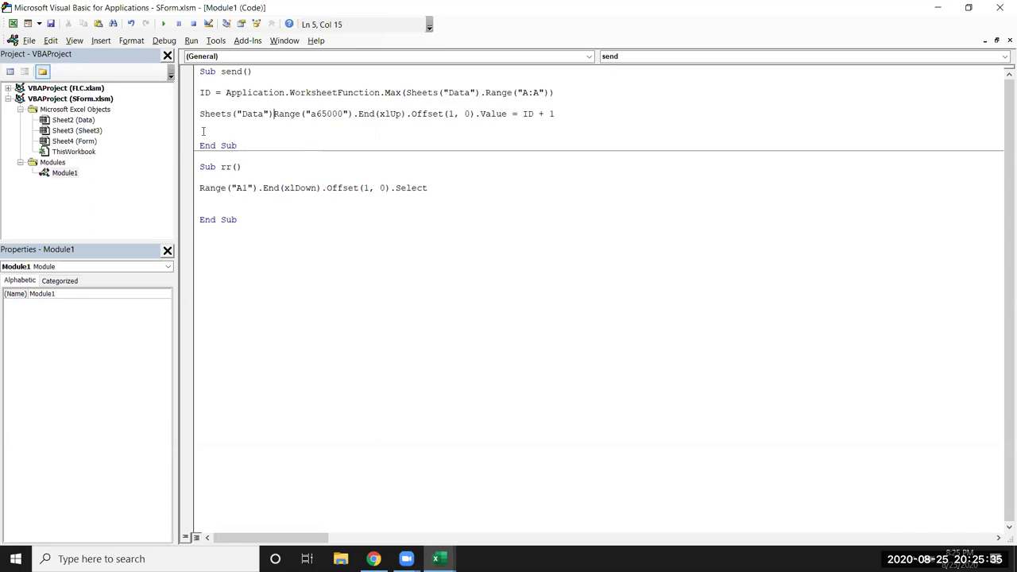
text(,)
key(BackSpace)
text(.)
click(283, 130)
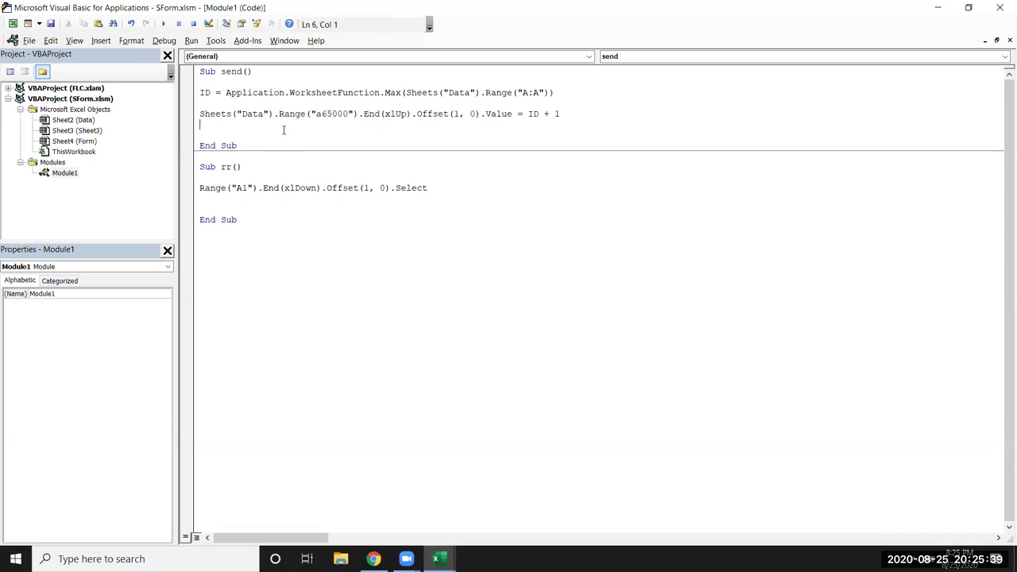
key(alt+F11)
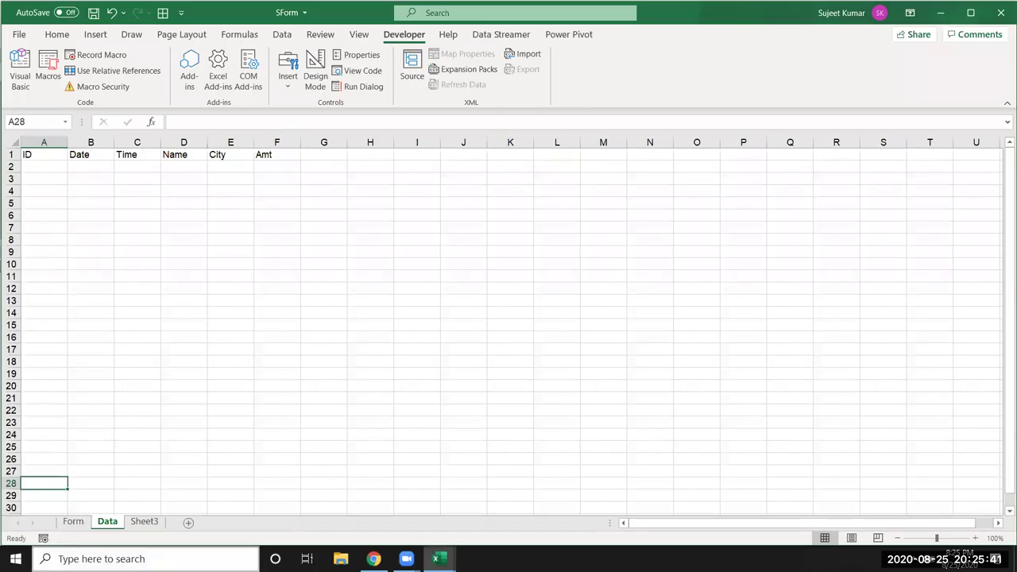
Jump to cell A65000 on the Data sheet via the Name Box, then back to A1.
click(73, 522)
click(132, 178)
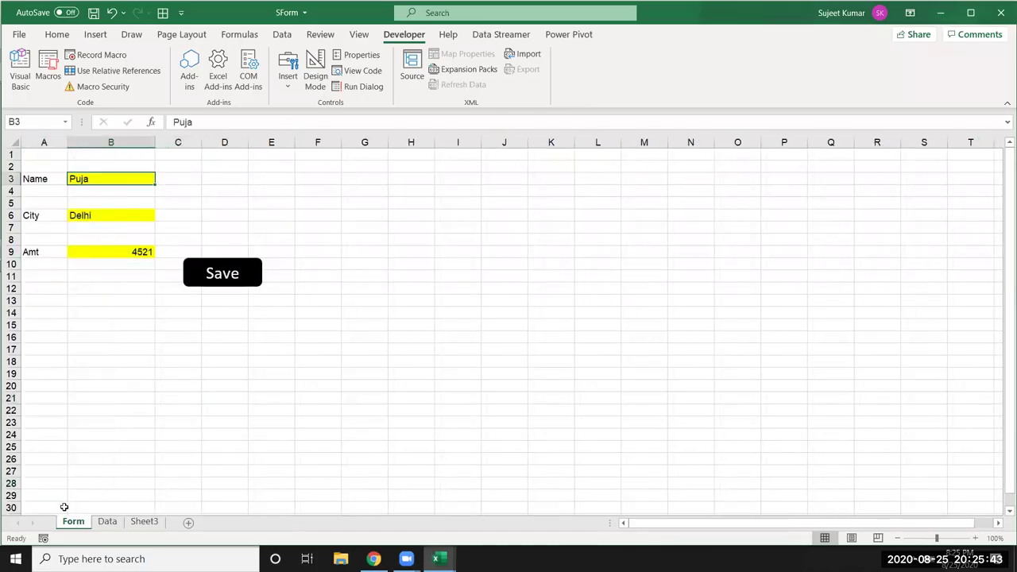
click(111, 523)
click(24, 123)
text(a65000)
key(Return)
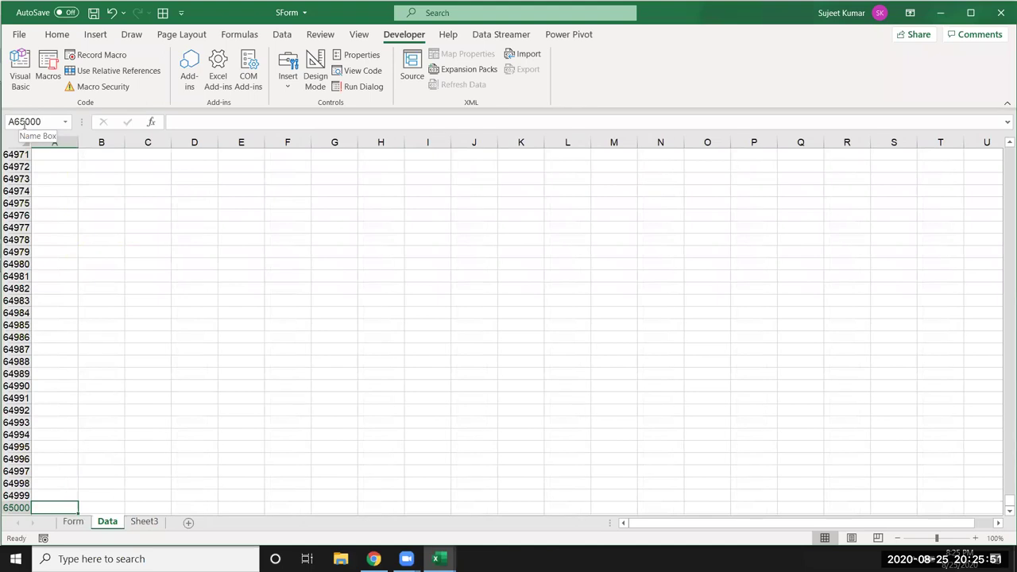
key(ctrl+Home)
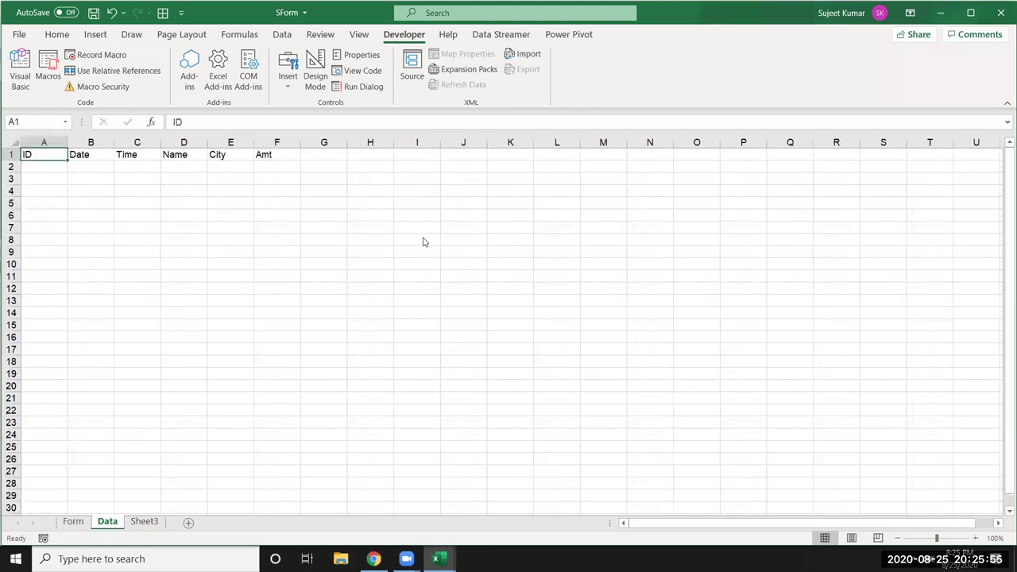
Review rr's Offset(1, 0), then enter 1 as the first ID in A2.
key(alt+F11)
click(365, 188)
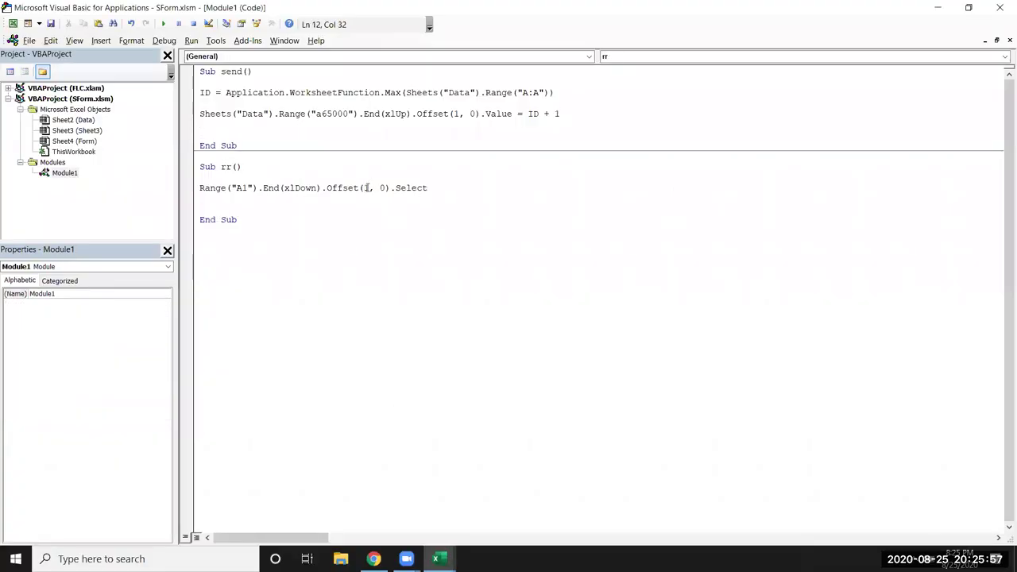
click(385, 187)
key(alt+F11)
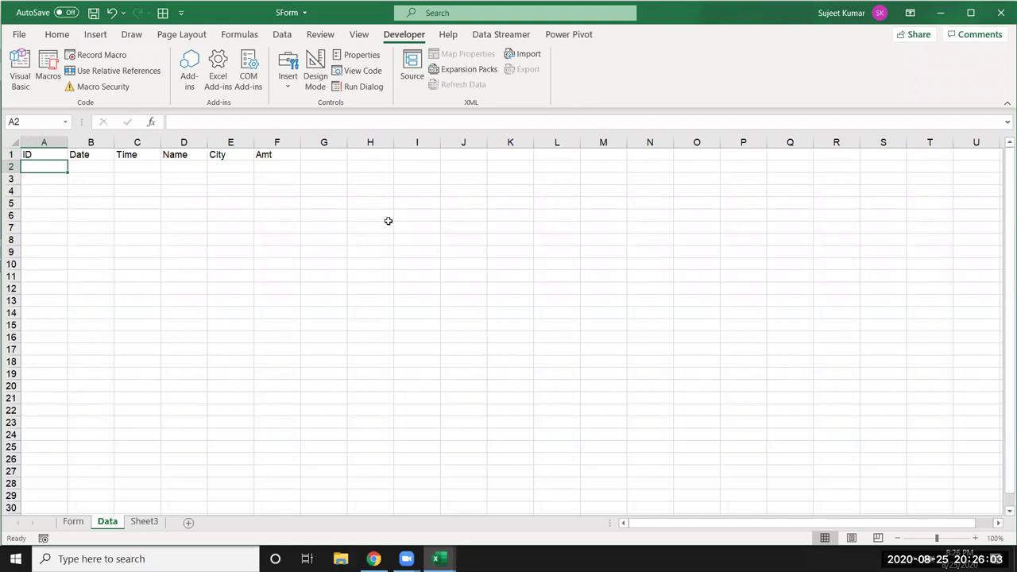
text(1)
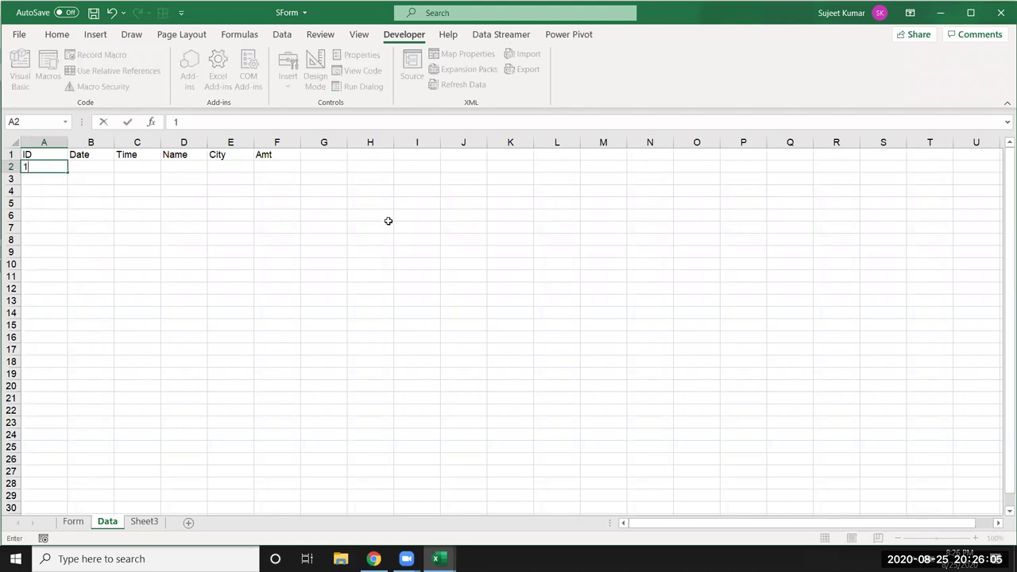
key(Tab)
key(alt+F11)
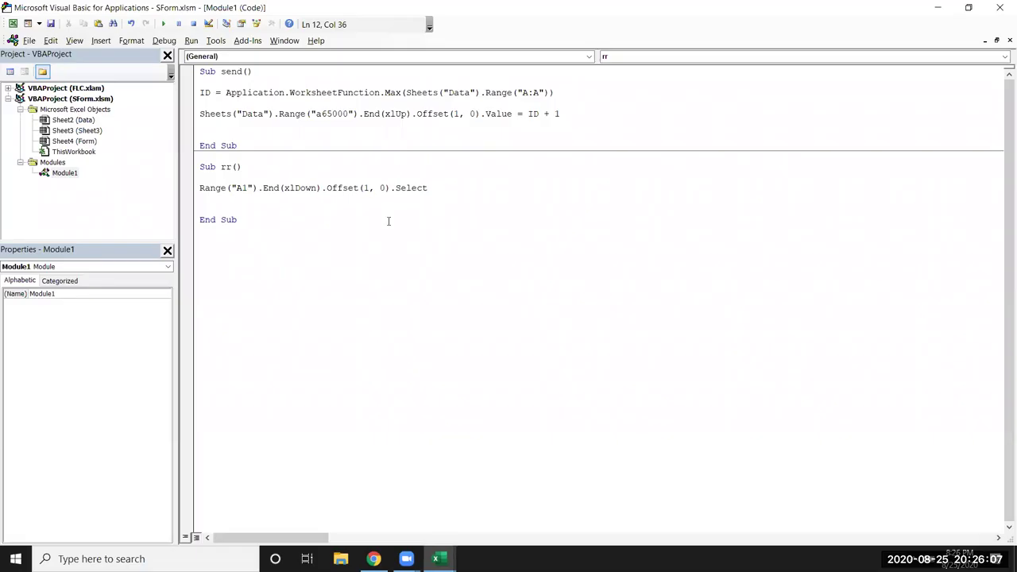
Duplicate the Sheets("Data") line in send and change the copy's Offset to (0, 1).
click(198, 114)
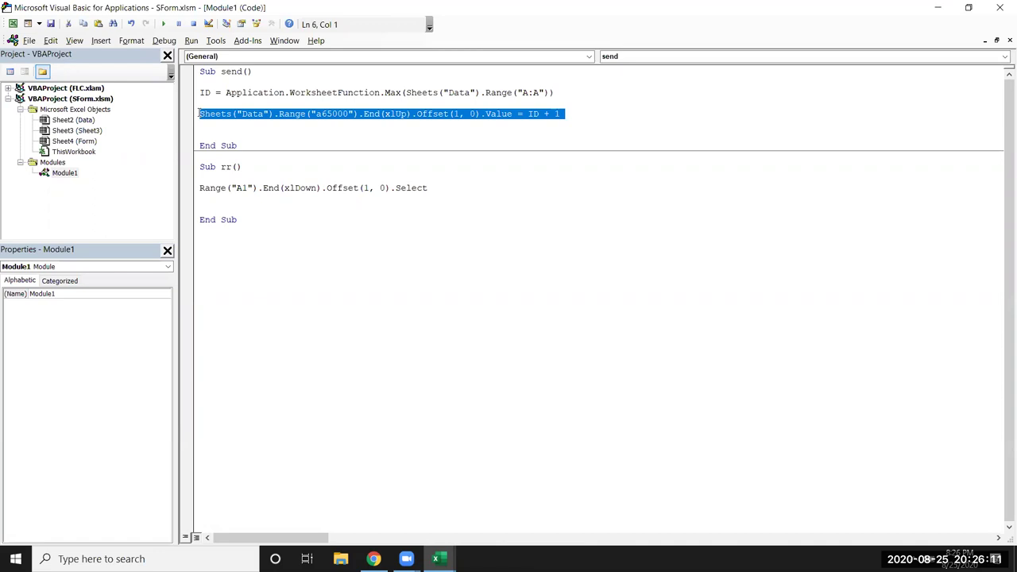
key(ctrl+c)
key(ctrl+v)
key(ctrl+v)
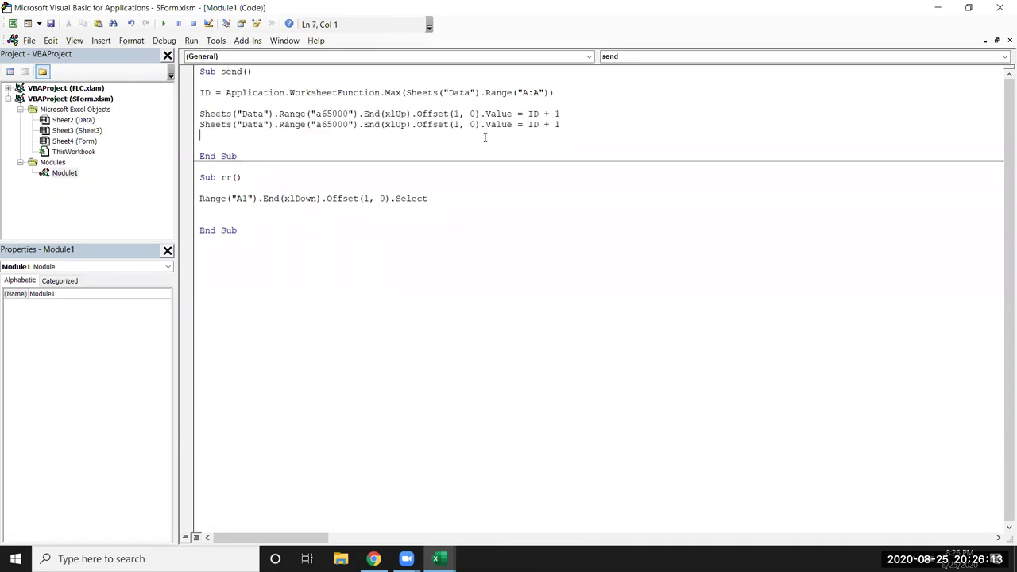
click(464, 125)
key(BackSpace)
key(BackSpace)
text(0,)
key(Right)
key(Right)
key(BackSpace)
text(1)
Replace ID + 1 with Date on the duplicated line so it writes the date.
drag(528, 125, 576, 124)
text(date)
click(546, 188)
click(316, 124)
Return to the workbook and enter A65000 in the Name Box.
key(alt+F11)
click(43, 121)
text(a65000)
key(Escape)
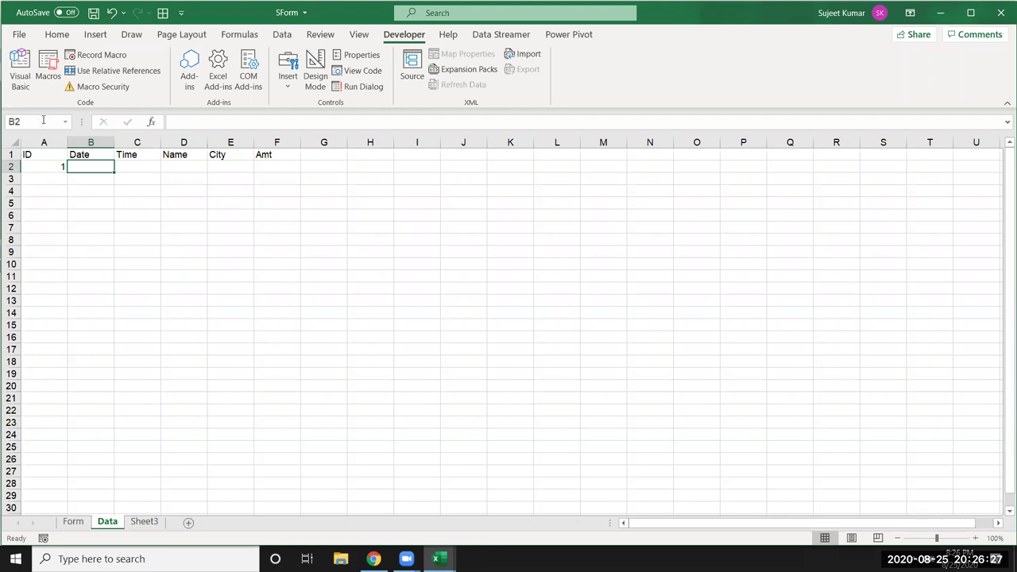
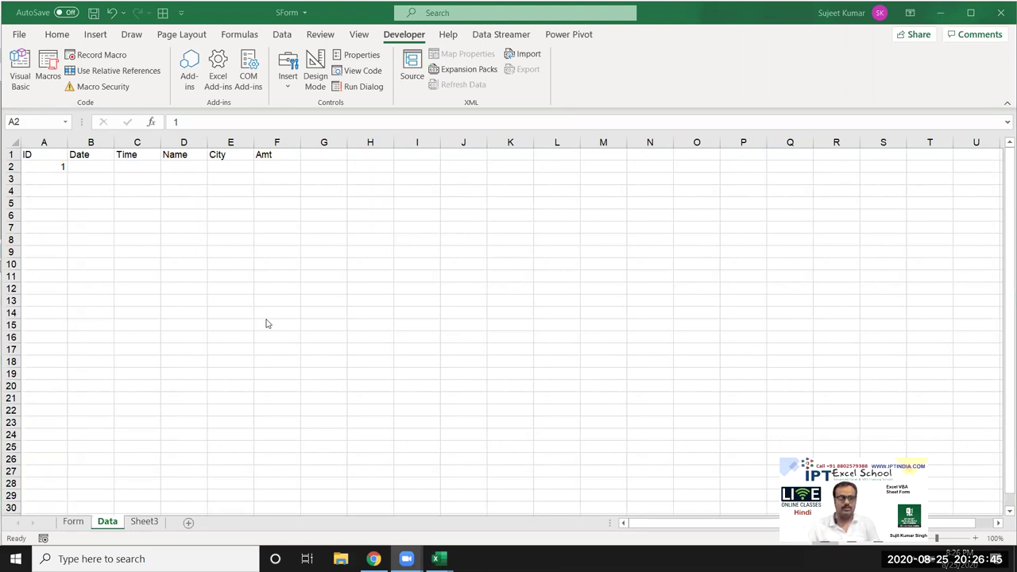
Review the row and column offsets in the send macro's Date line.
key(alt+Tab)
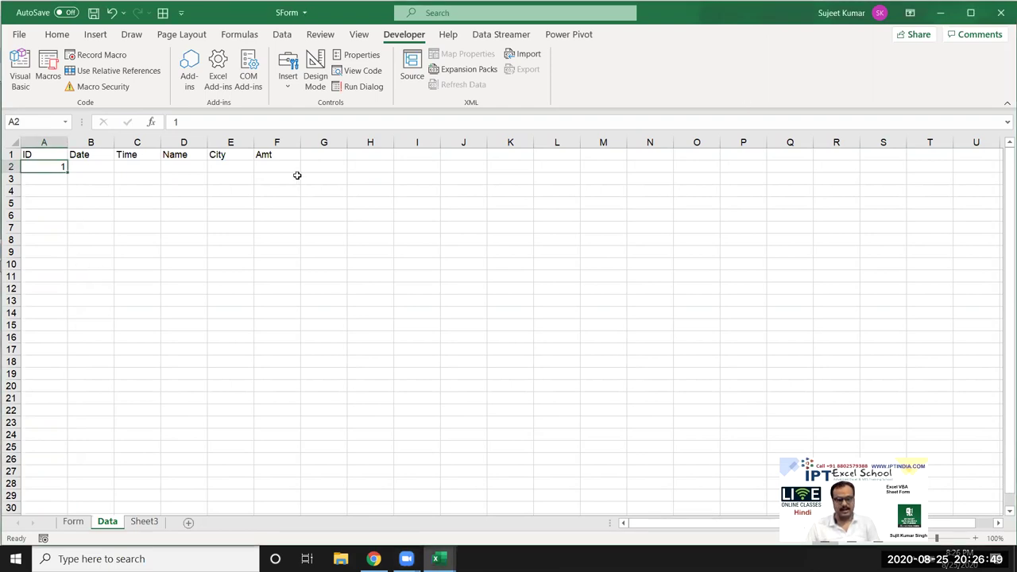
key(alt+Tab)
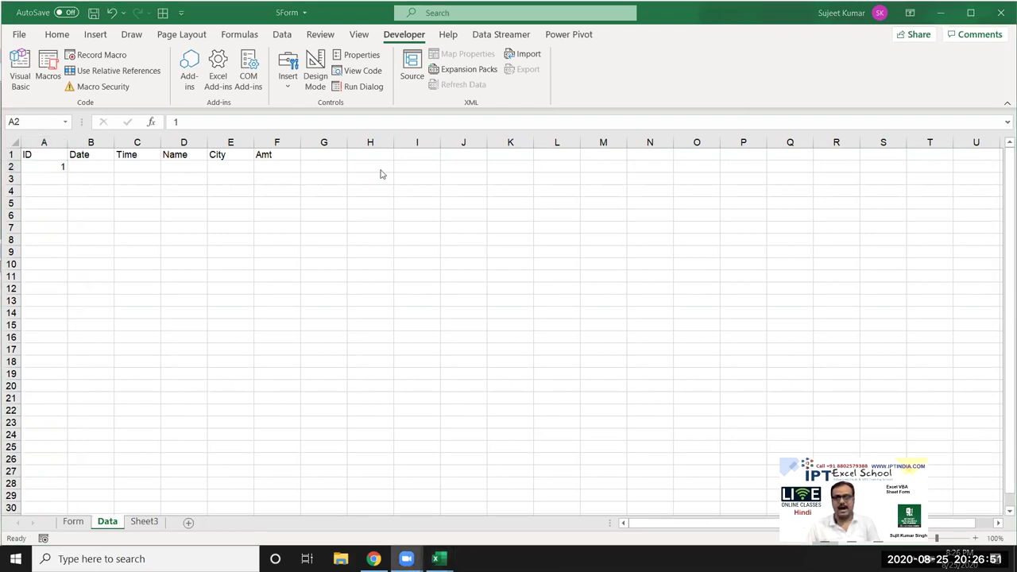
key(alt+Tab)
key(alt+Tab)
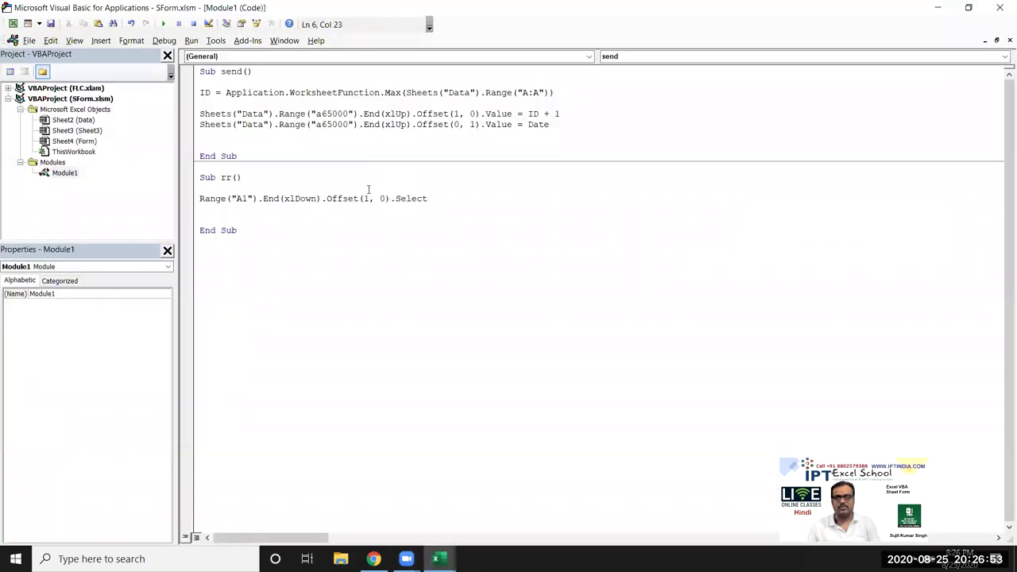
double_click(457, 125)
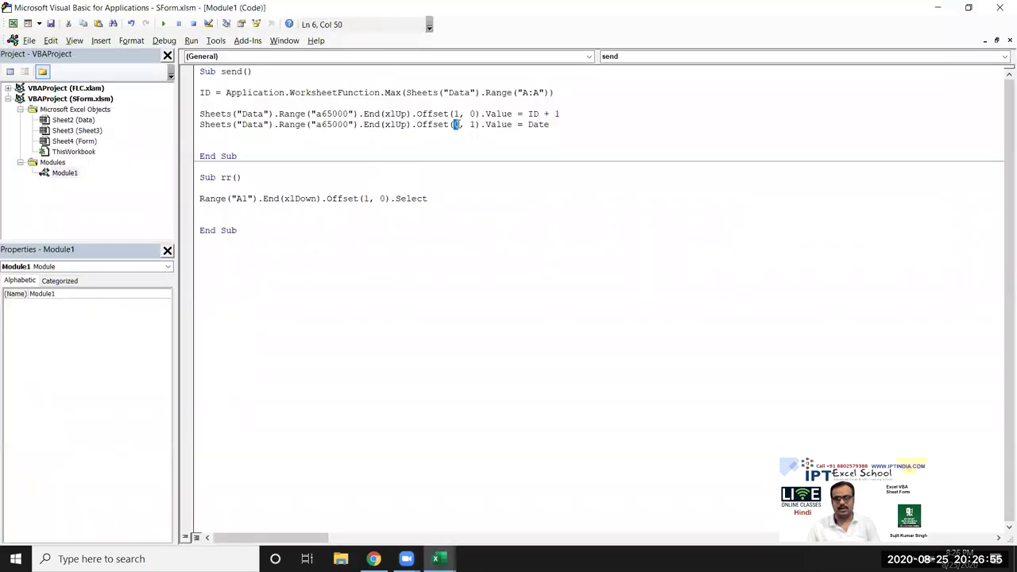
text(0)
double_click(473, 125)
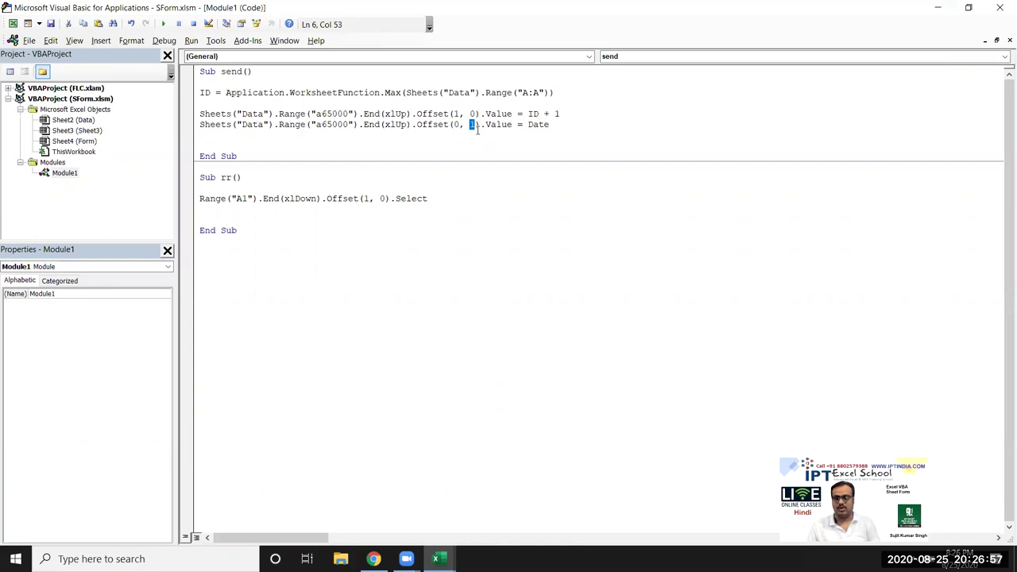
Enter today's date 8/25/2020 in cell B2 of the Data sheet with Ctrl+;.
key(alt+Tab)
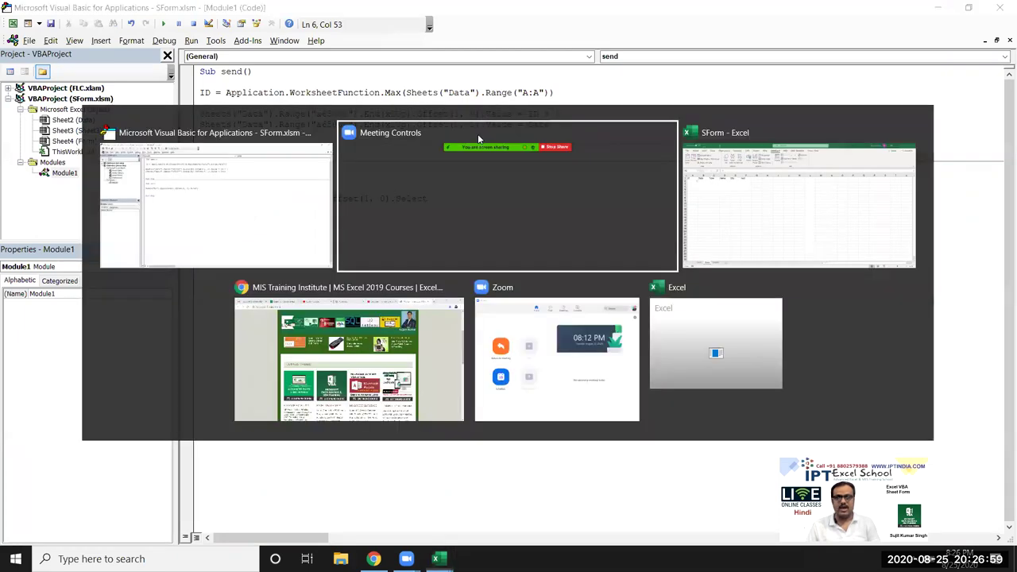
key(alt+Tab)
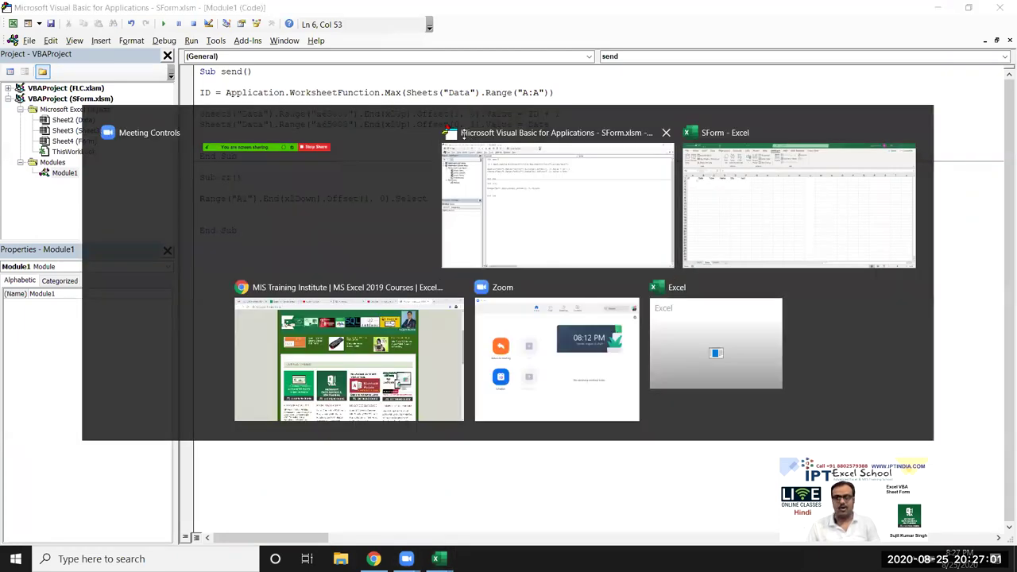
key(alt+Tab)
key(ctrl+semicolon)
key(Return)
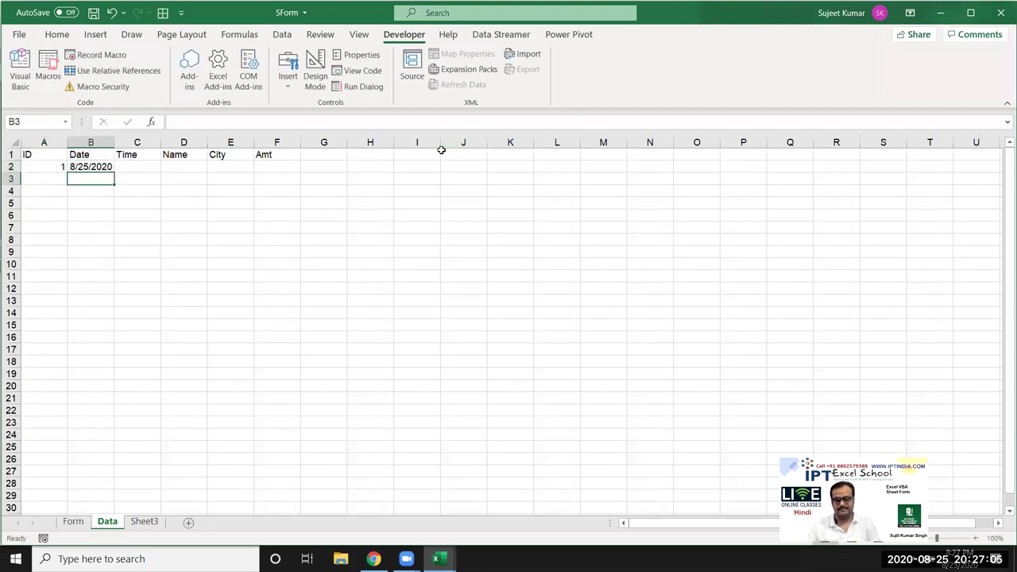
key(alt+Tab)
key(alt+Tab)
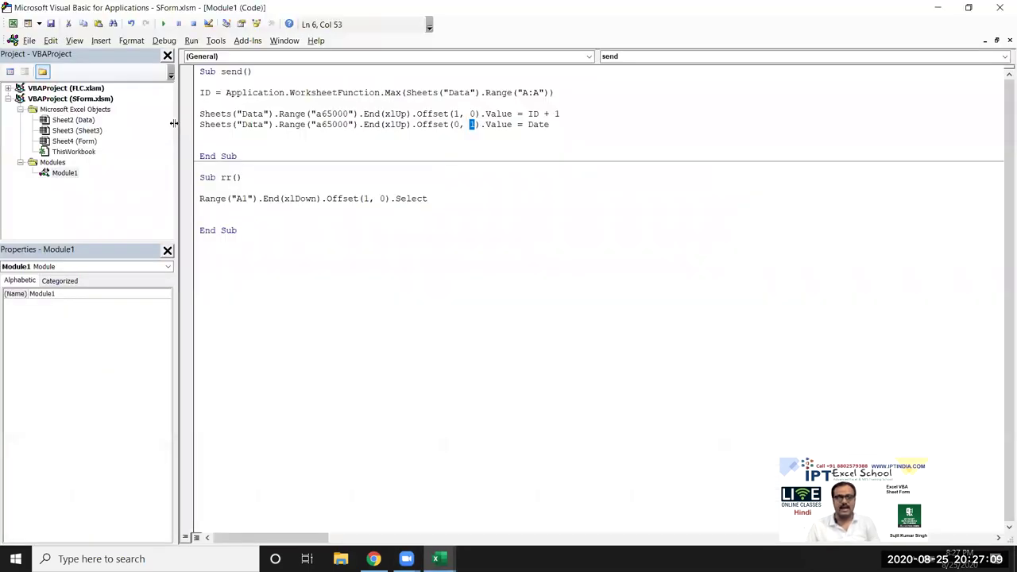
Duplicate the Date line as a Time line writing to Offset(0, 2).
click(200, 124)
key(shift+Down)
key(ctrl+c)
key(Right)
key(ctrl+v)
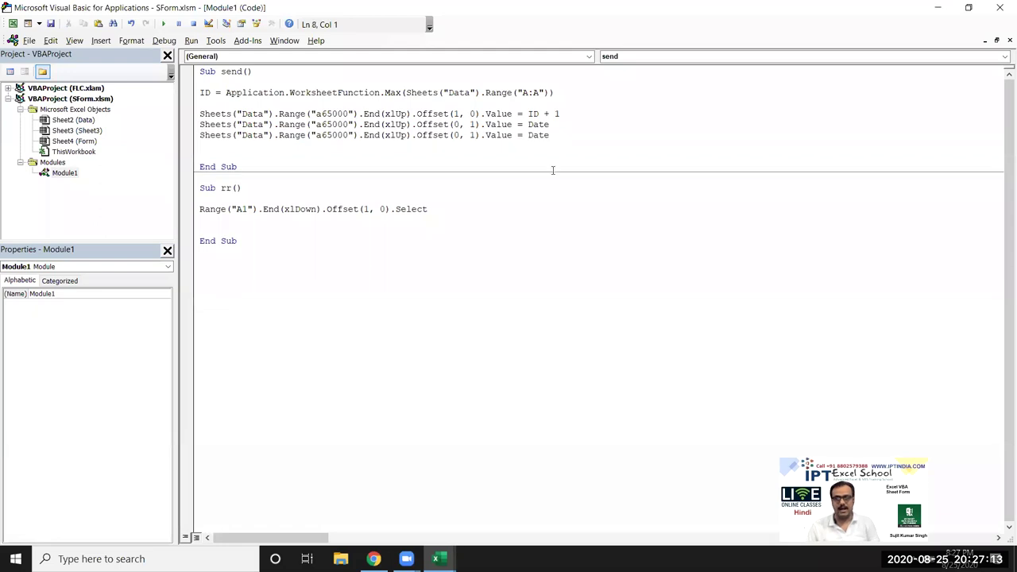
double_click(473, 135)
text(2)
double_click(533, 129)
double_click(535, 136)
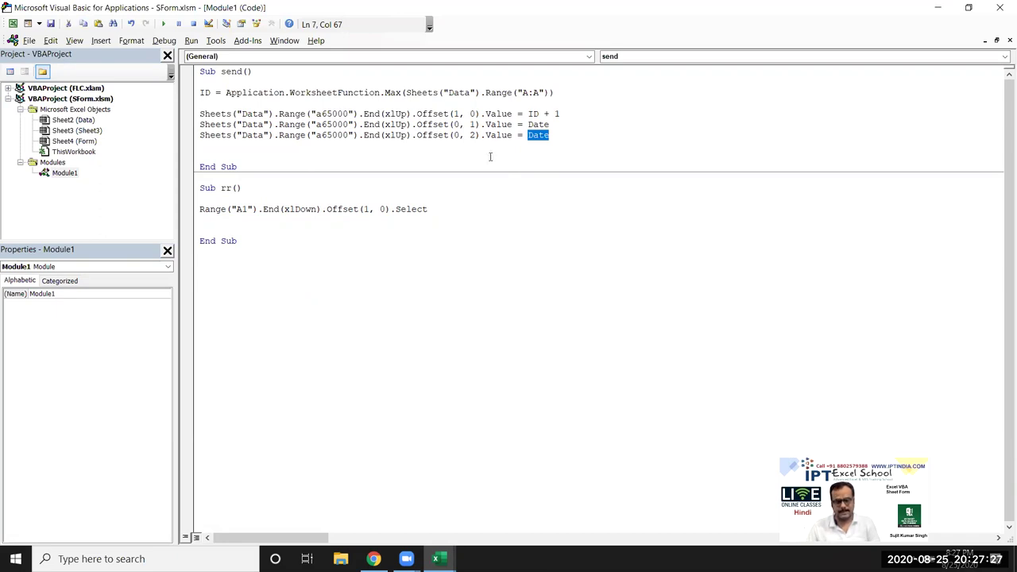
text(time)
click(548, 181)
click(526, 156)
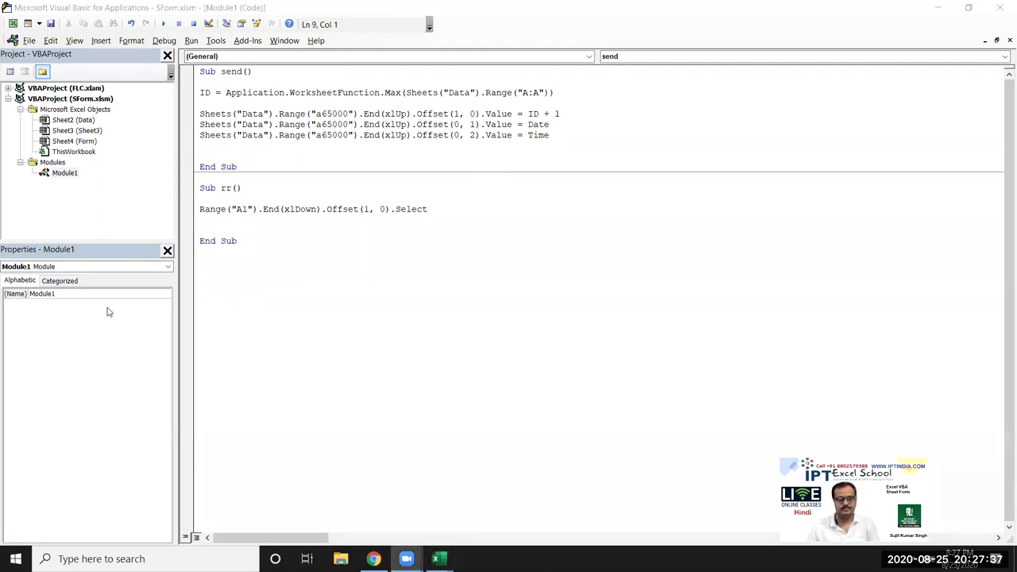
Duplicate the Time line and change its column offset to 3.
click(202, 136)
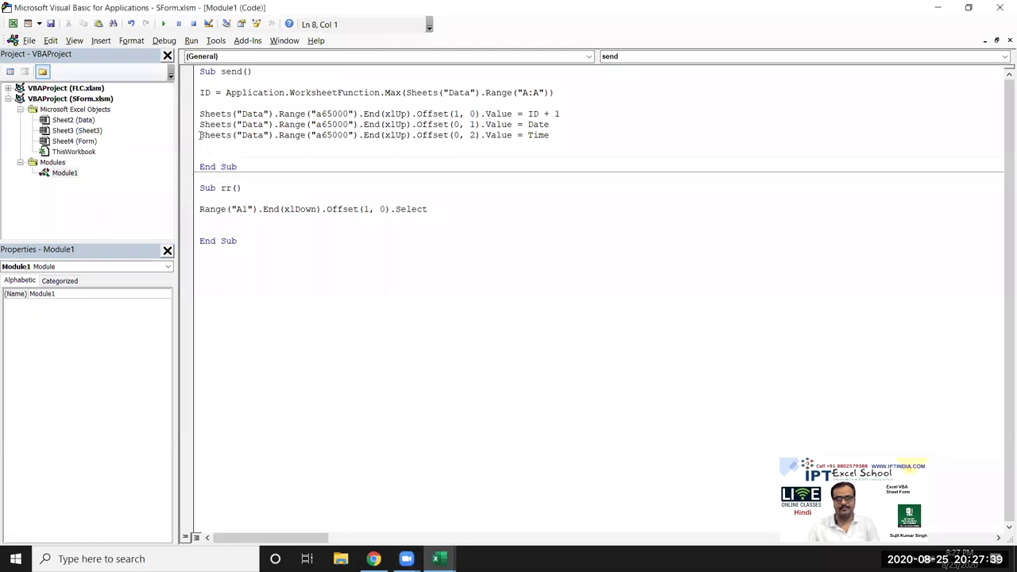
key(shift+Down)
key(ctrl+c)
key(ctrl+v)
key(ctrl+v)
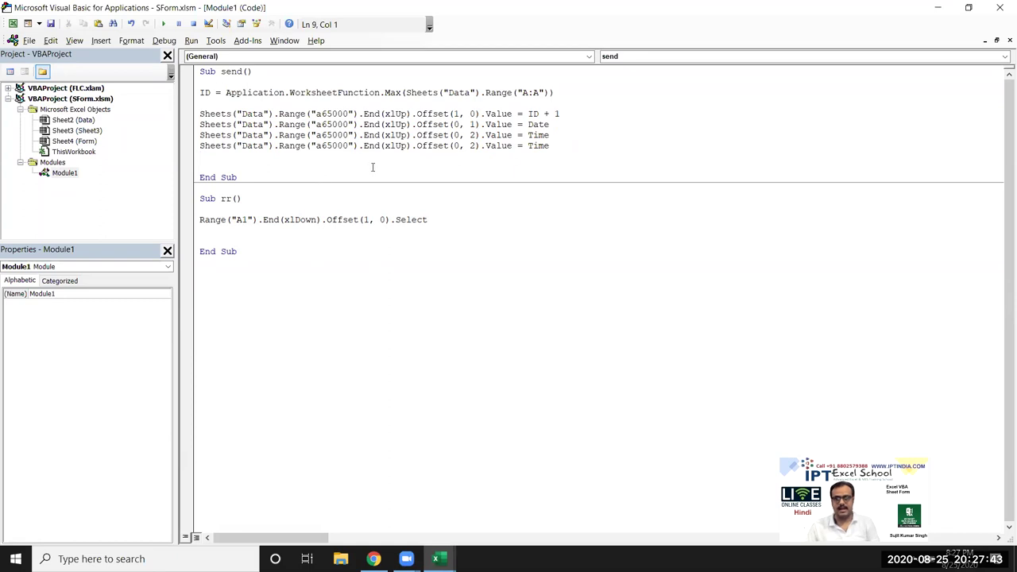
double_click(472, 146)
text(3)
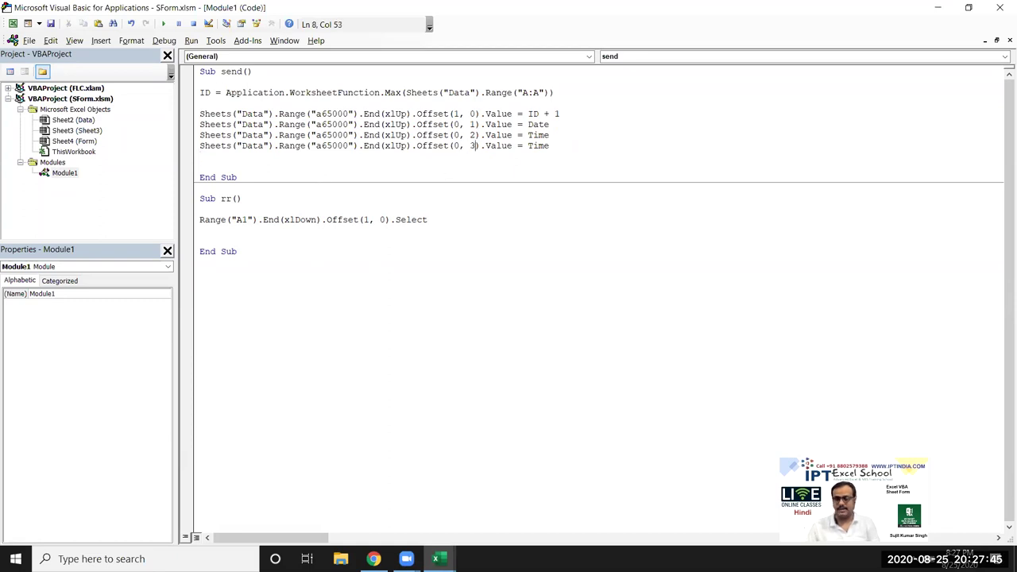
double_click(537, 146)
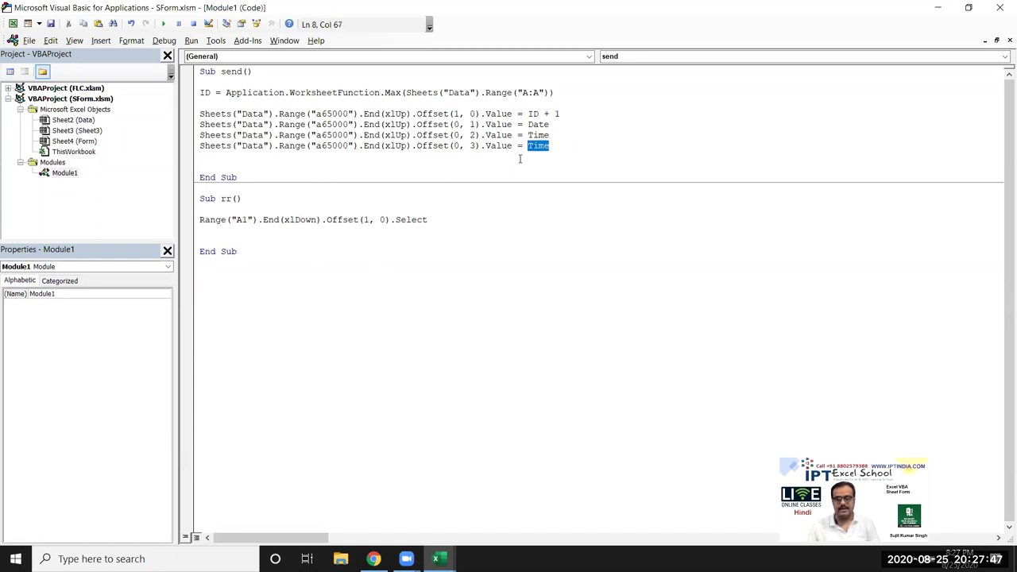
Enter the current time 8:27 PM in cell C2 of the Data sheet.
key(alt+Tab)
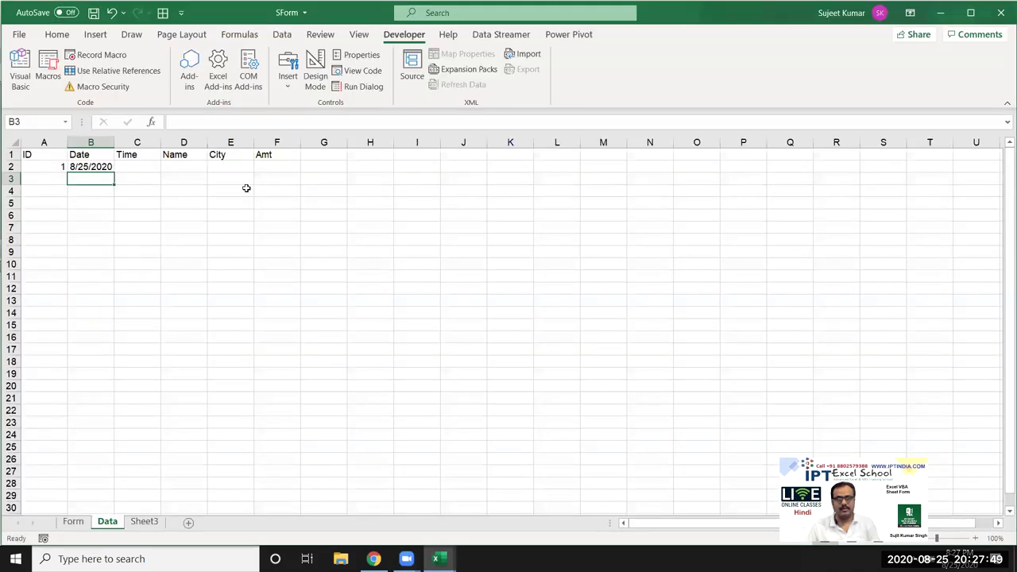
click(181, 169)
click(155, 167)
double_click(155, 167)
key(ctrl+semicolon)
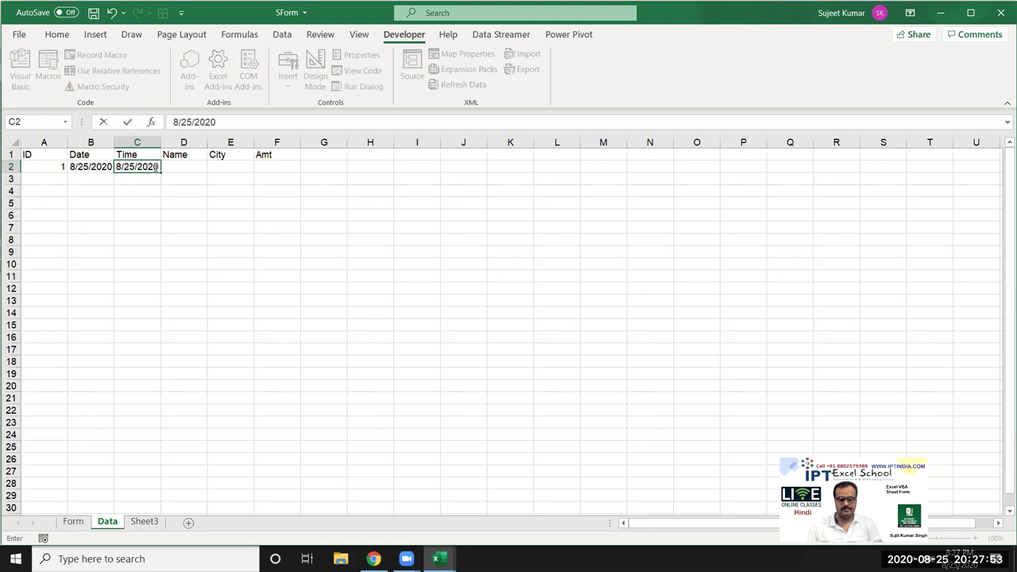
key(Escape)
key(ctrl+shift+semicolon)
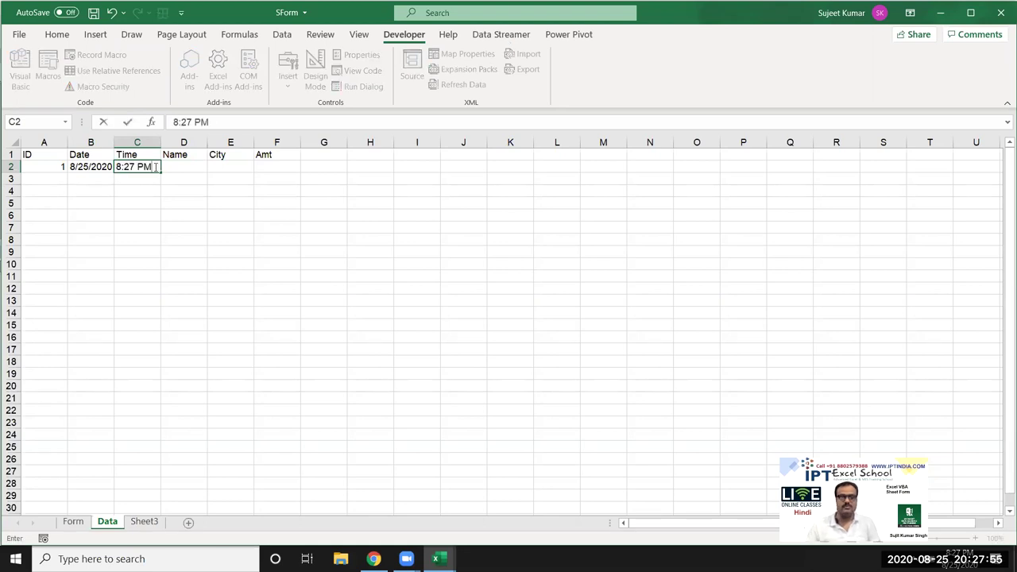
click(165, 167)
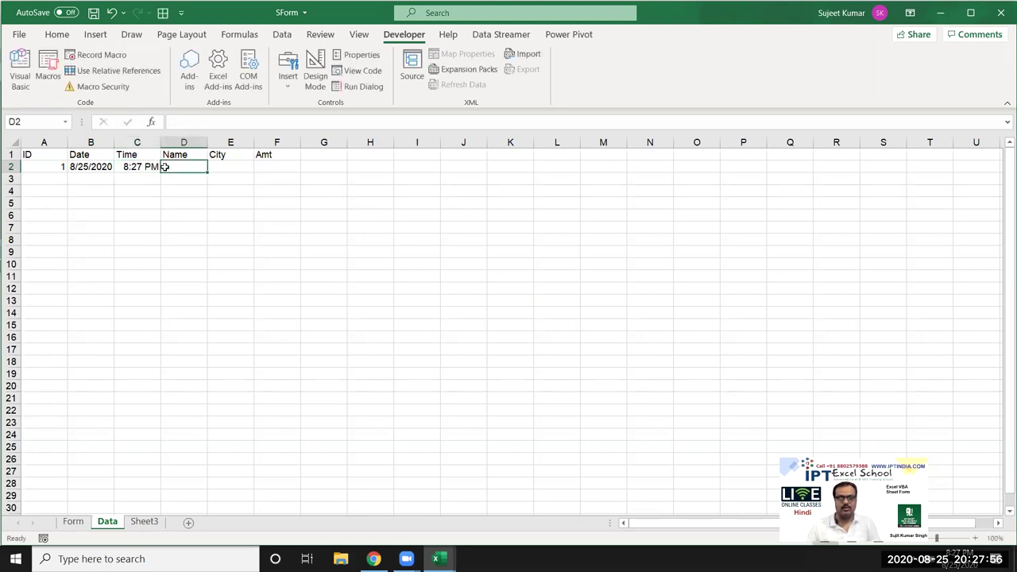
click(75, 523)
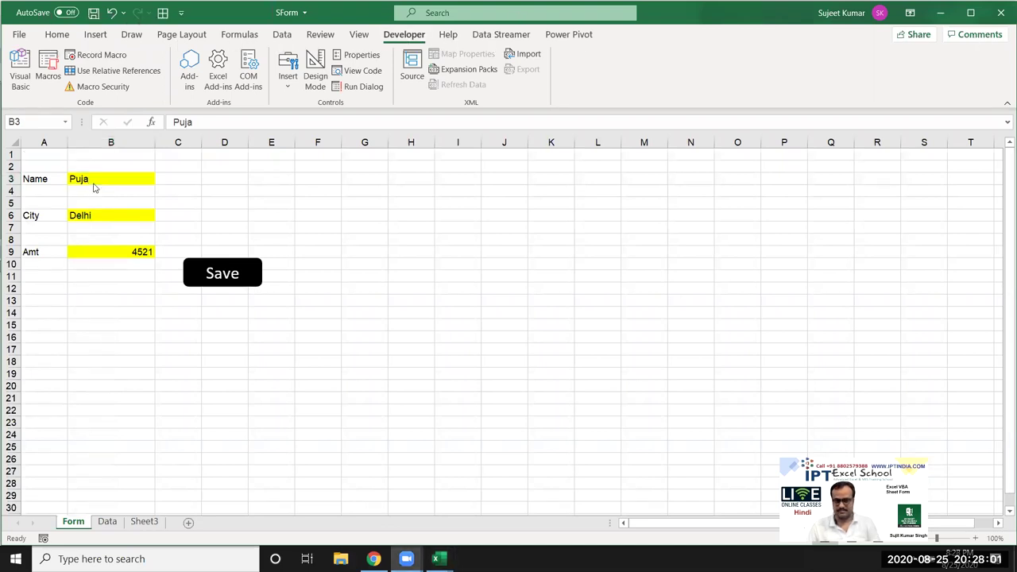
Change the Offset(0, 3) line to write Range("B3").Value instead of Time.
key(alt+Tab)
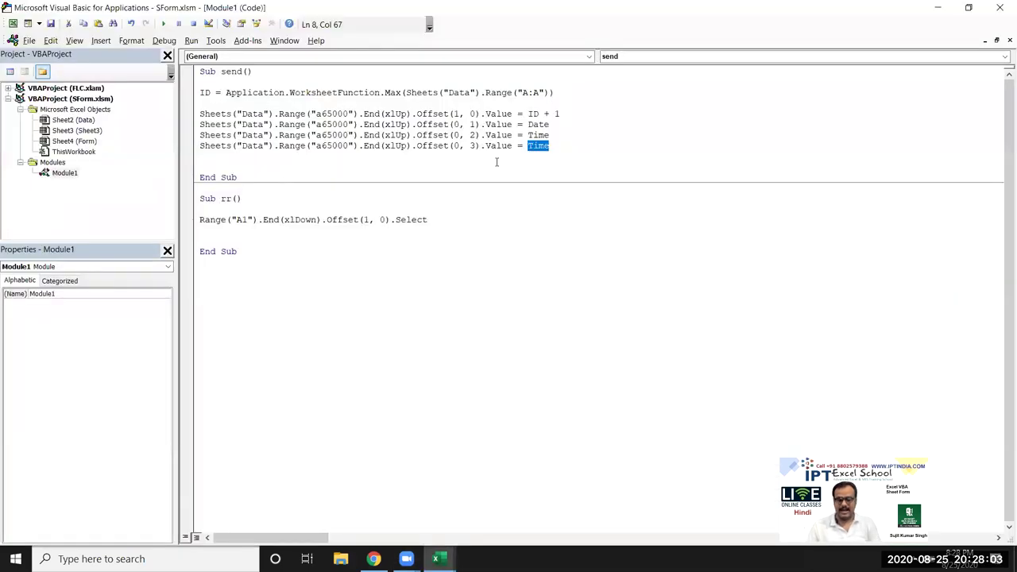
key(BackSpace)
text(range("B3)
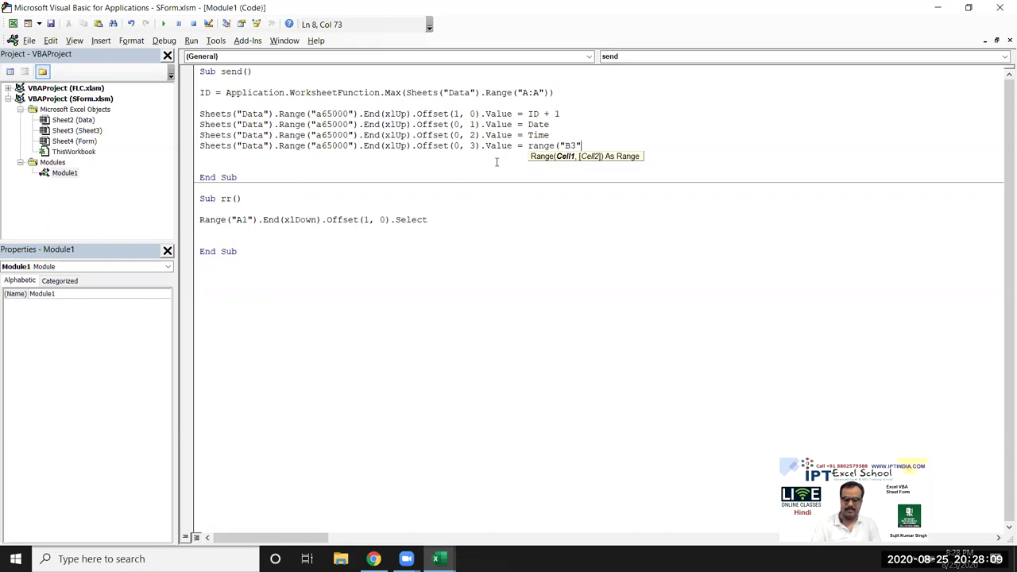
text().v)
key(Tab)
key(Return)
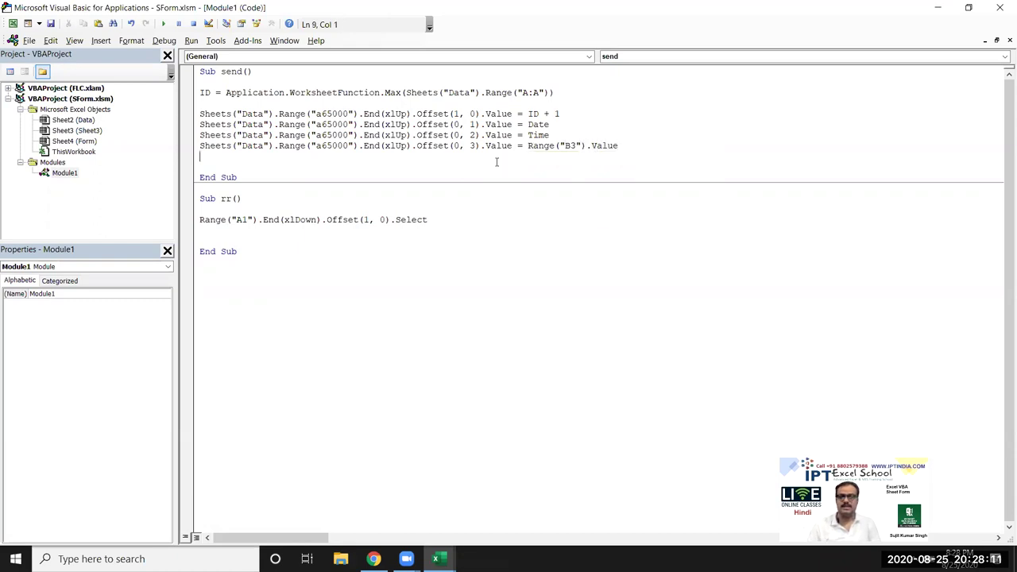
click(529, 146)
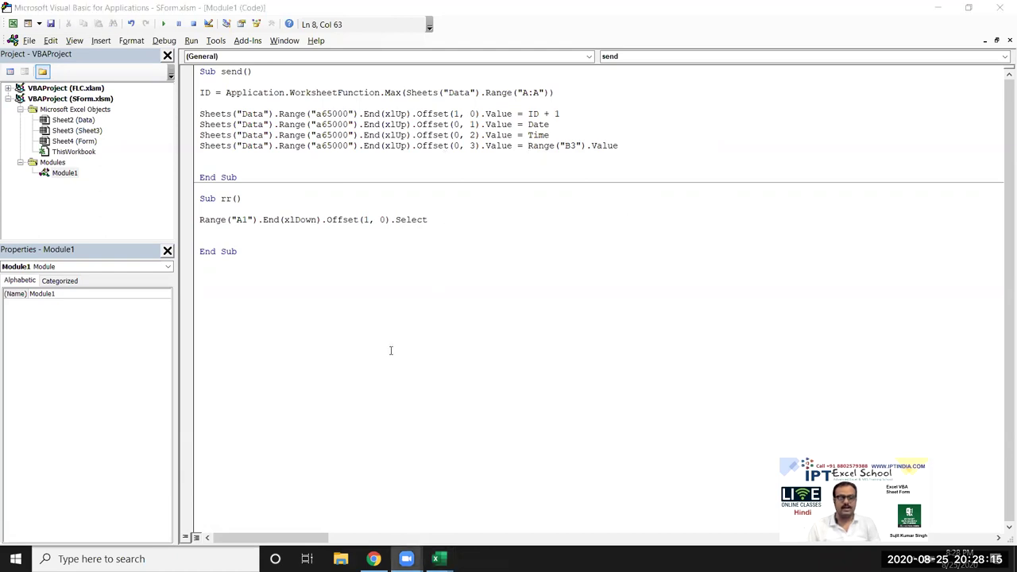
key(alt+Tab)
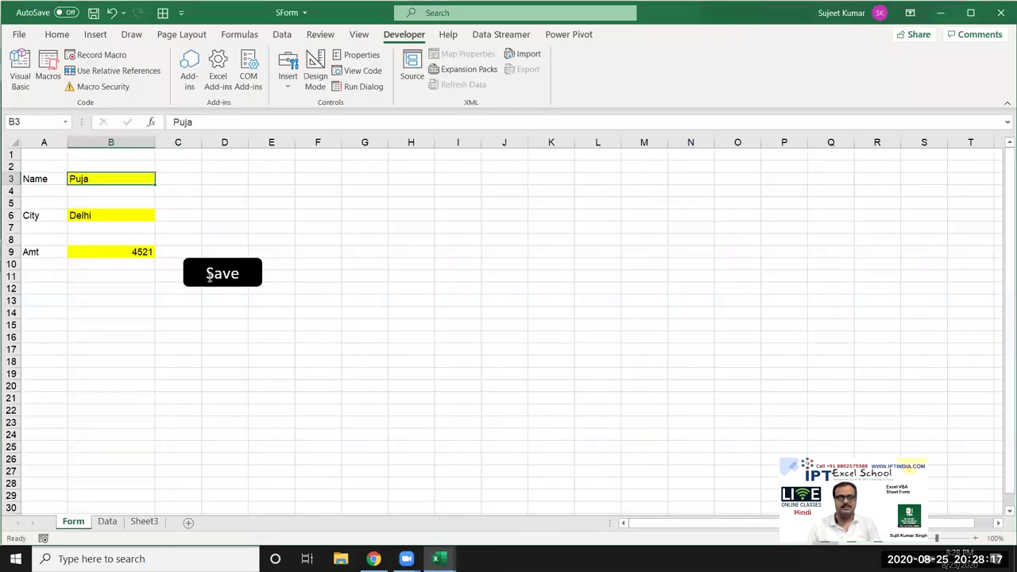
click(377, 395)
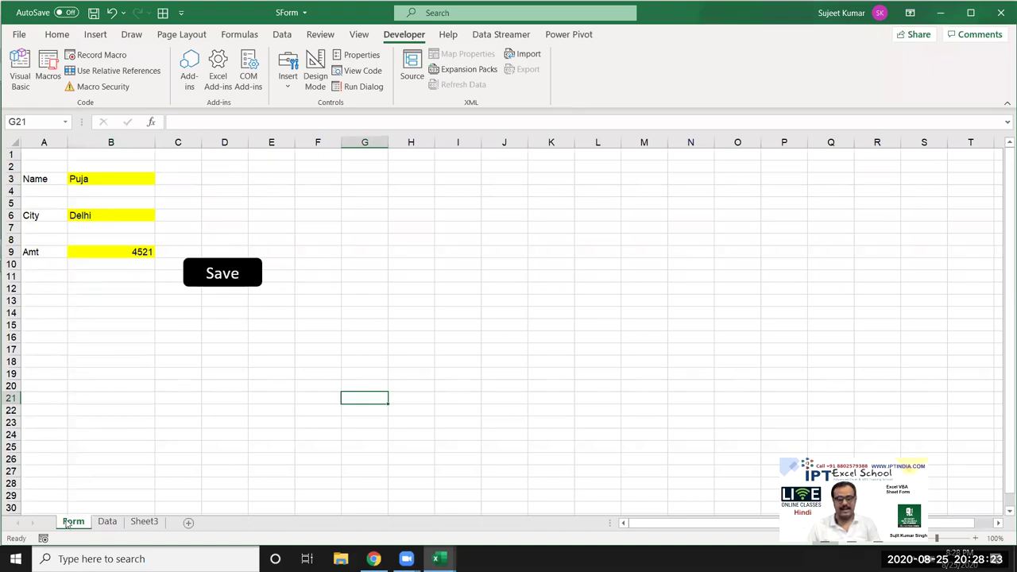
key(alt+Tab)
key(alt+Tab)
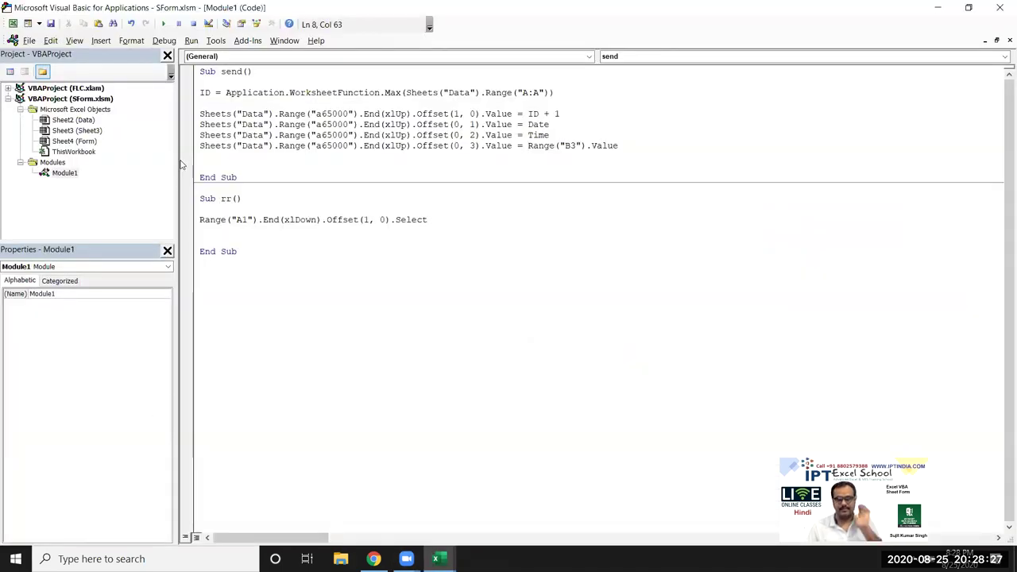
Duplicate the B3 line as an Offset(0, 4) line for the City cell B6.
click(200, 148)
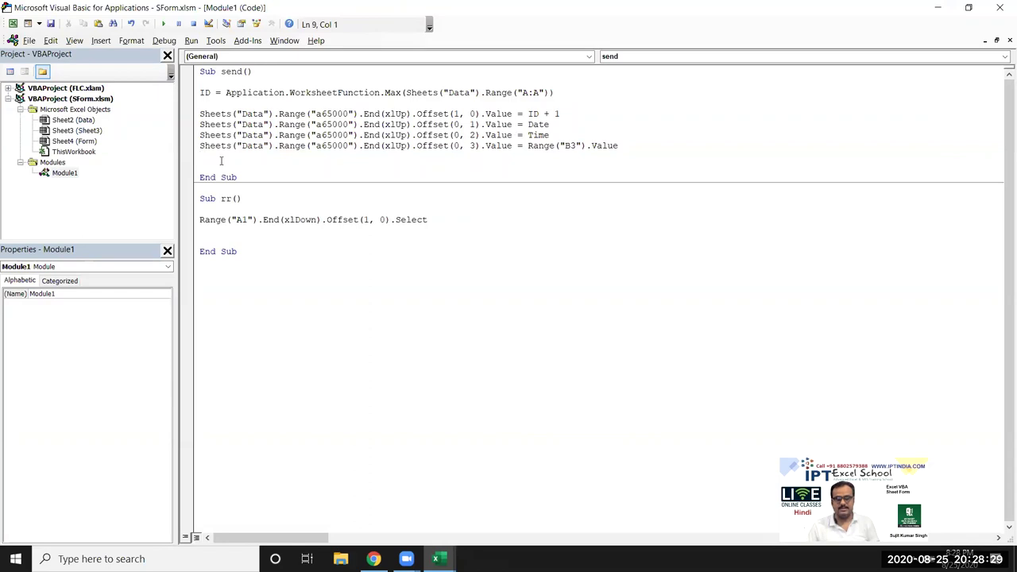
key(shift+Down)
key(ctrl+c)
key(Down)
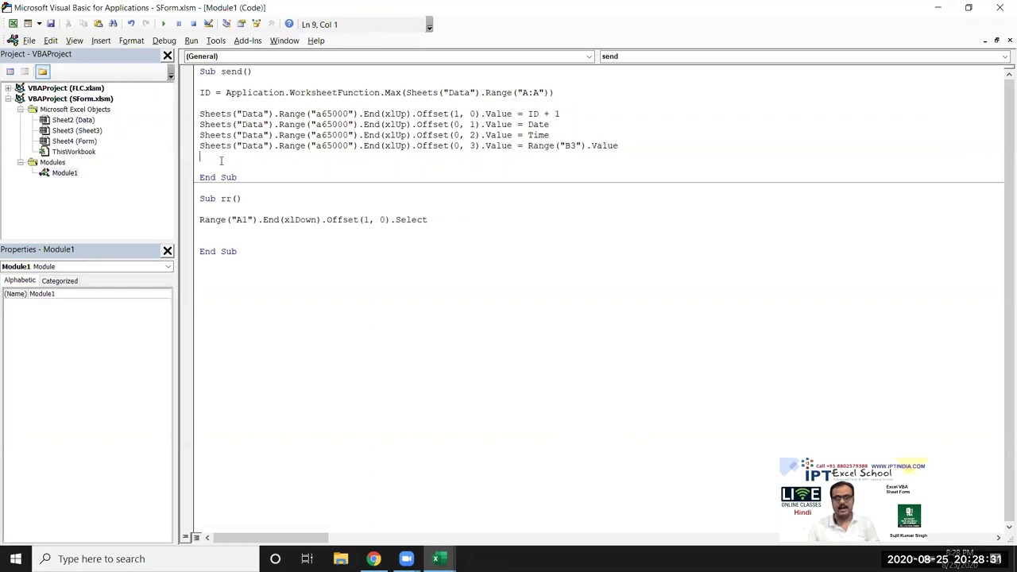
key(ctrl+v)
key(alt+Tab)
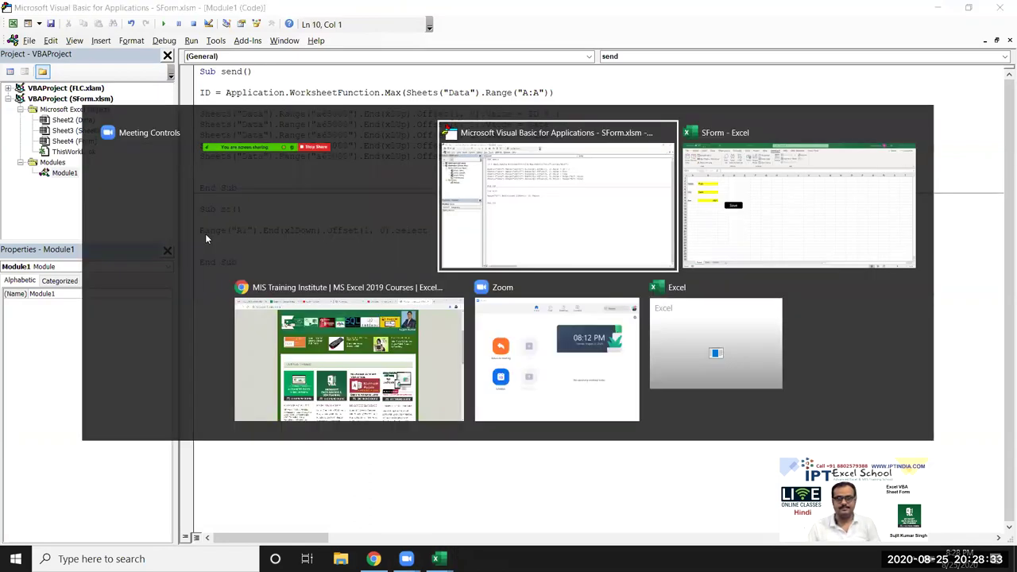
click(110, 212)
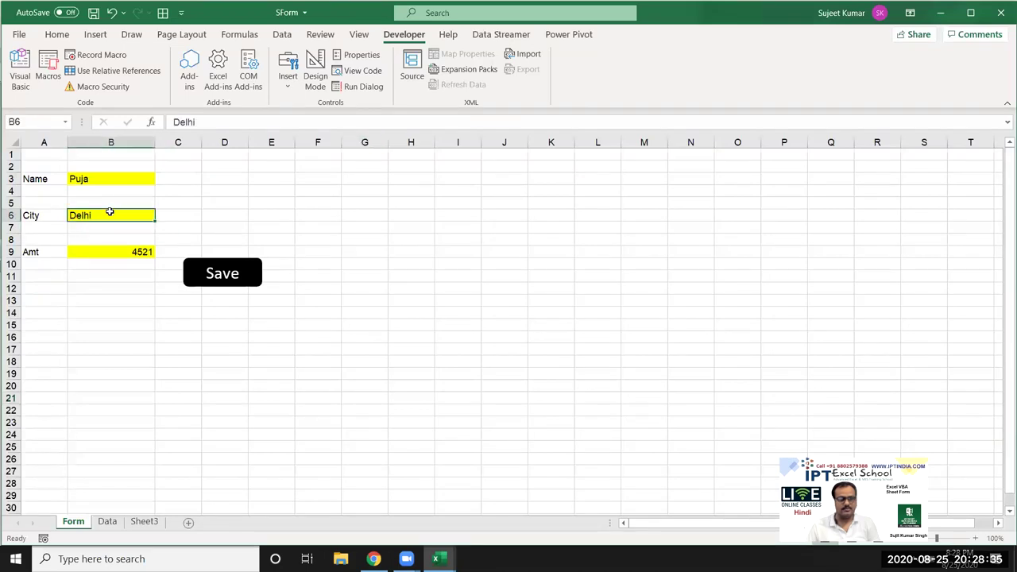
key(alt+Tab)
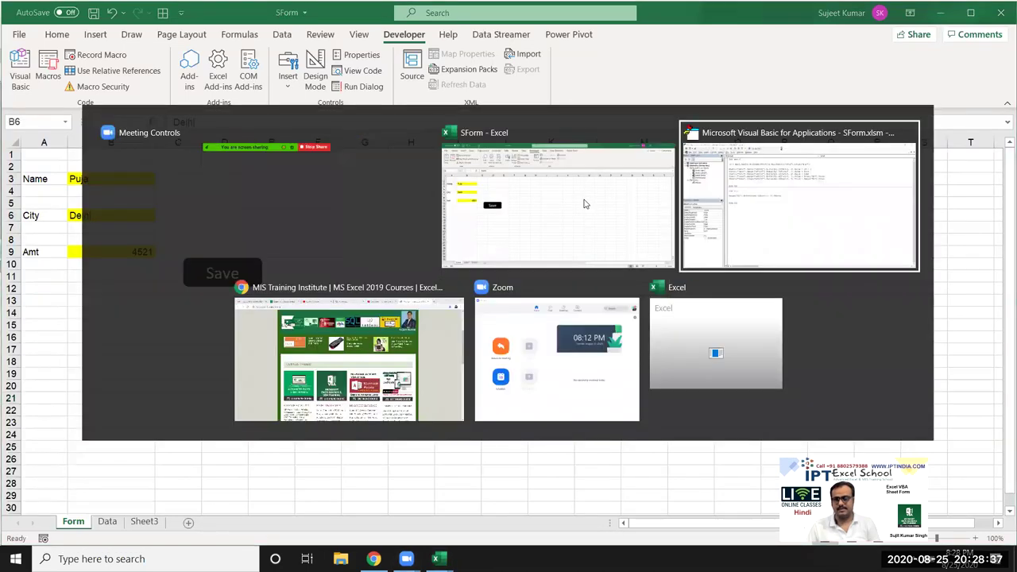
click(578, 156)
key(BackSpace)
click(477, 156)
key(BackSpace)
text(4)
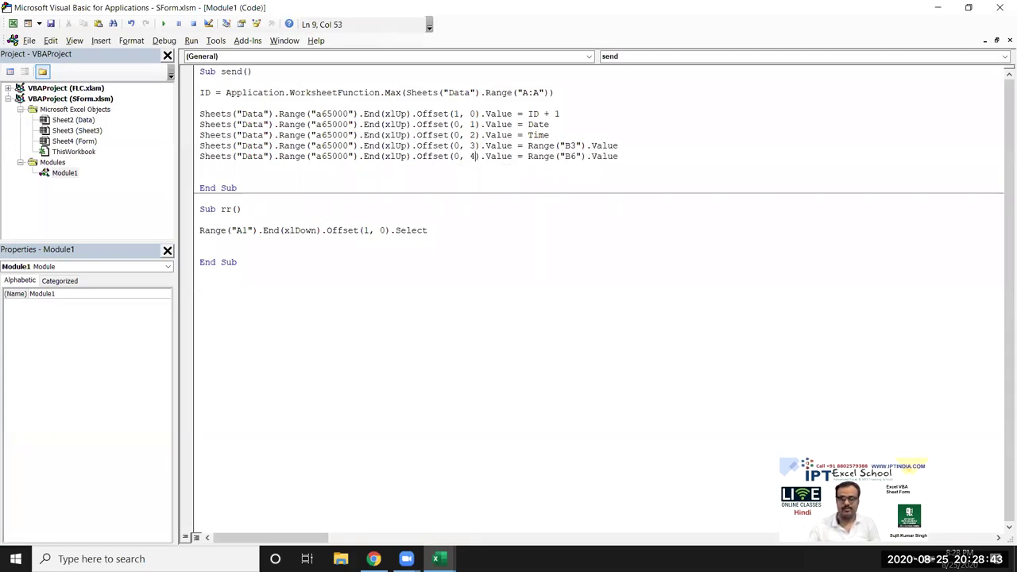
Duplicate the B6 line as Offset(0, 5) with Range("B9") for the Amt value.
drag(199, 156, 201, 166)
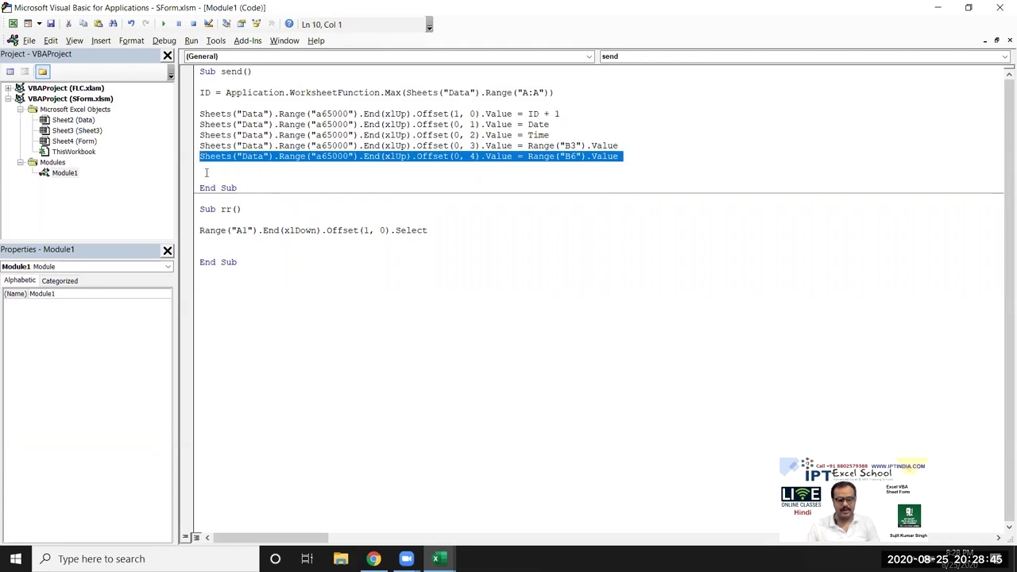
key(ctrl+c)
click(206, 172)
key(ctrl+v)
click(476, 167)
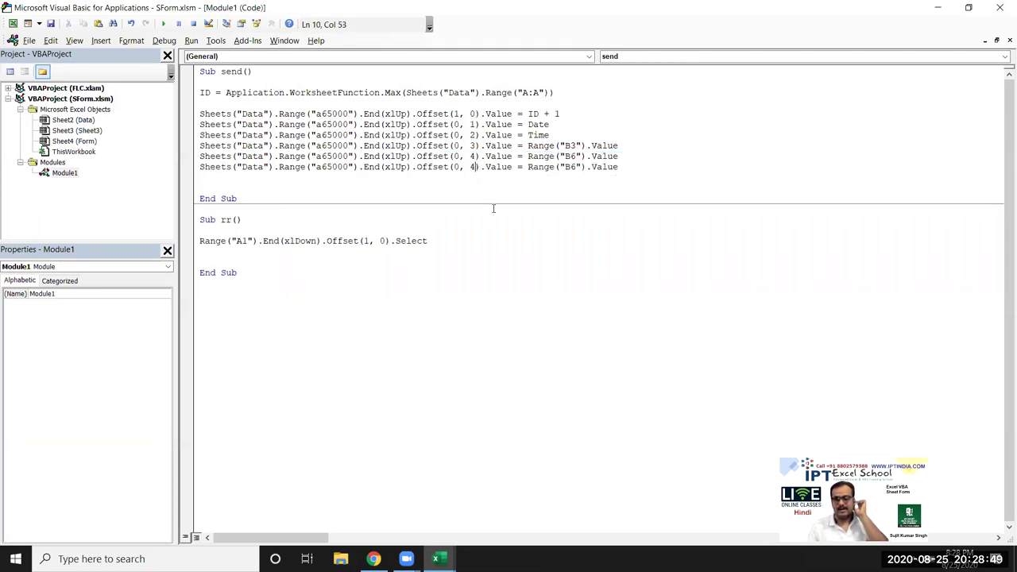
key(BackSpace)
text(5)
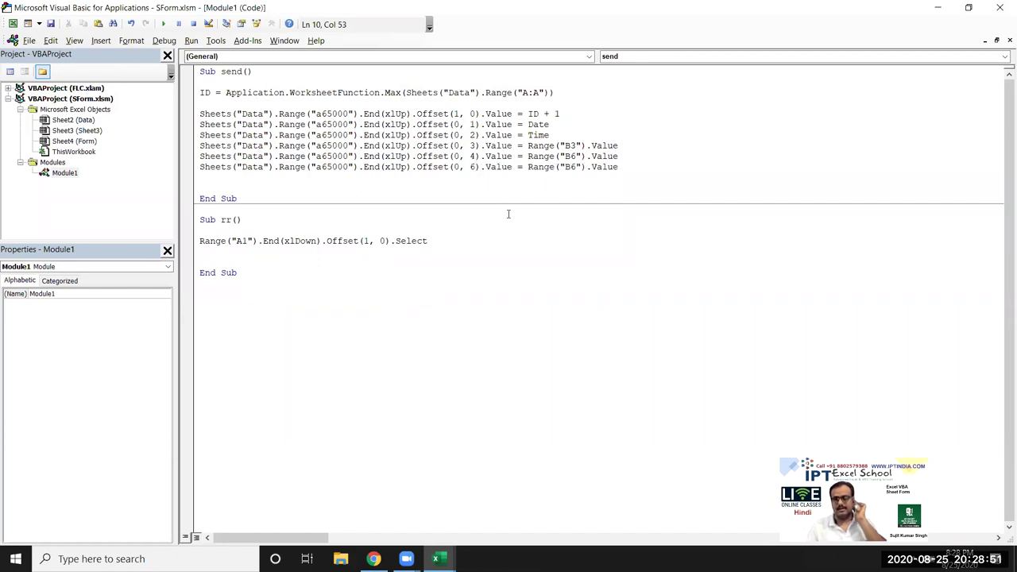
key(BackSpace)
text(5)
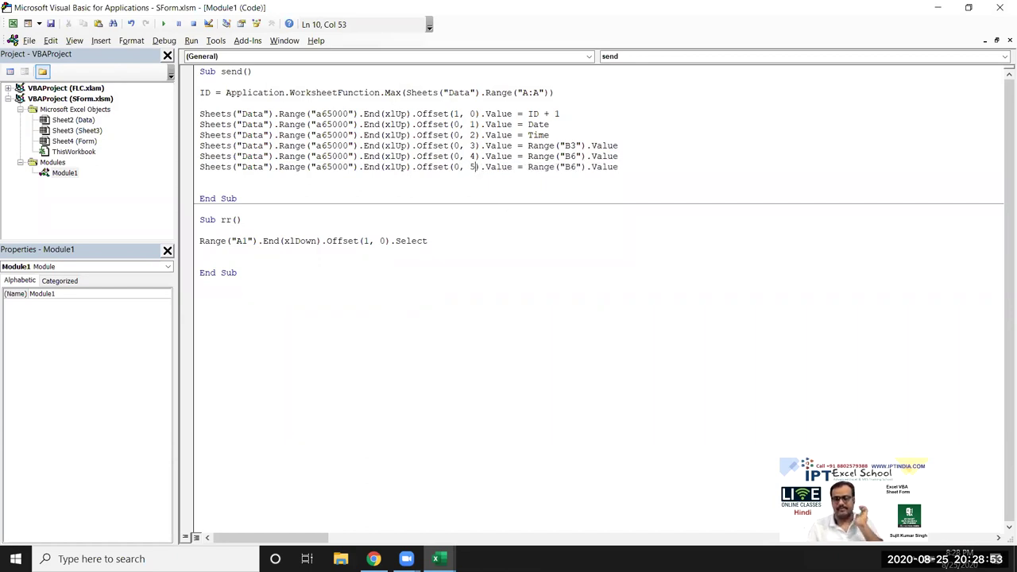
click(576, 167)
key(BackSpace)
key(alt+Tab)
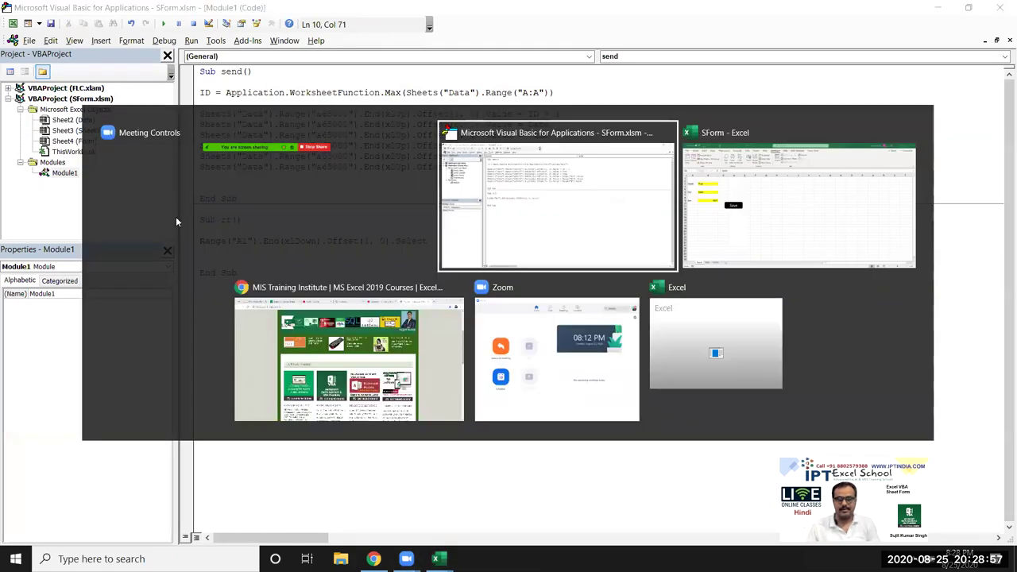
key(Tab)
click(127, 252)
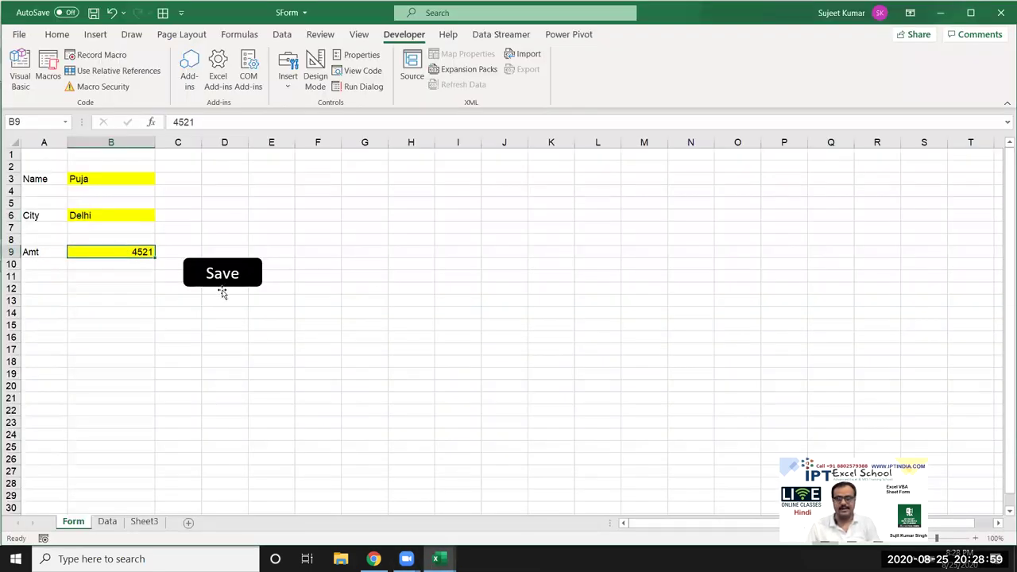
key(alt+Tab)
key(Tab)
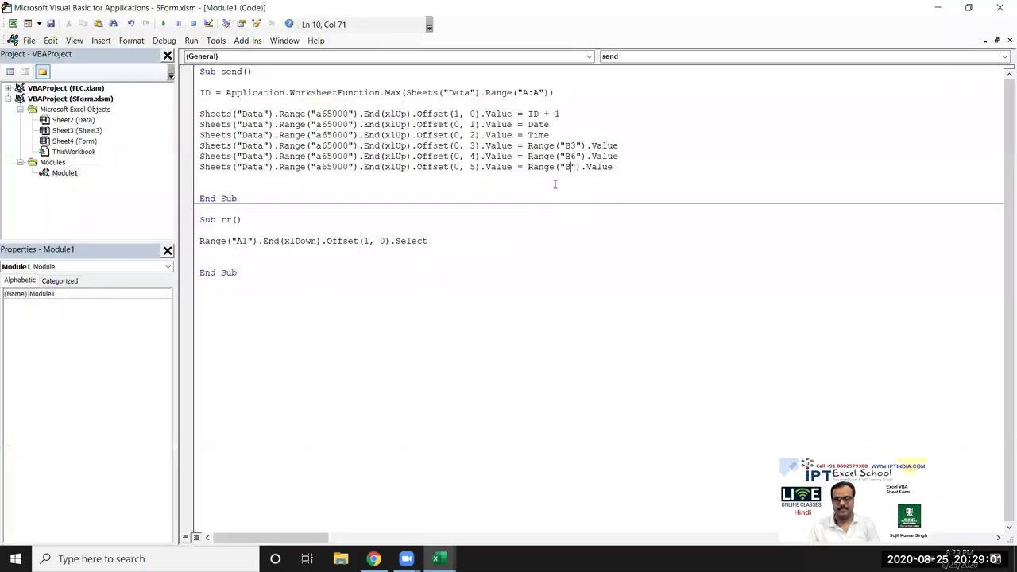
text(9)
click(581, 194)
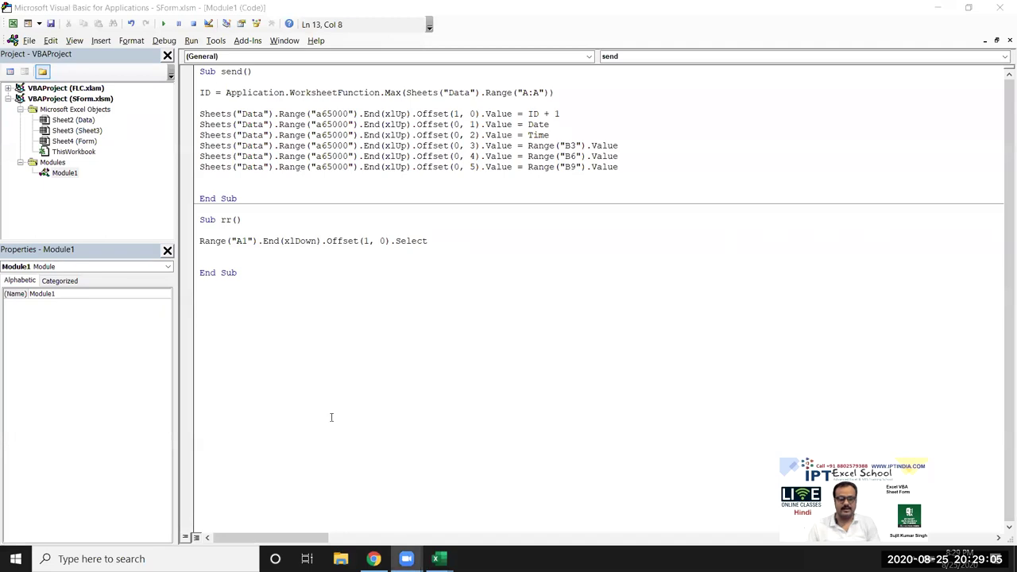
Clear the old test record rows 2–3 on the Data sheet.
mouse_move(436, 559)
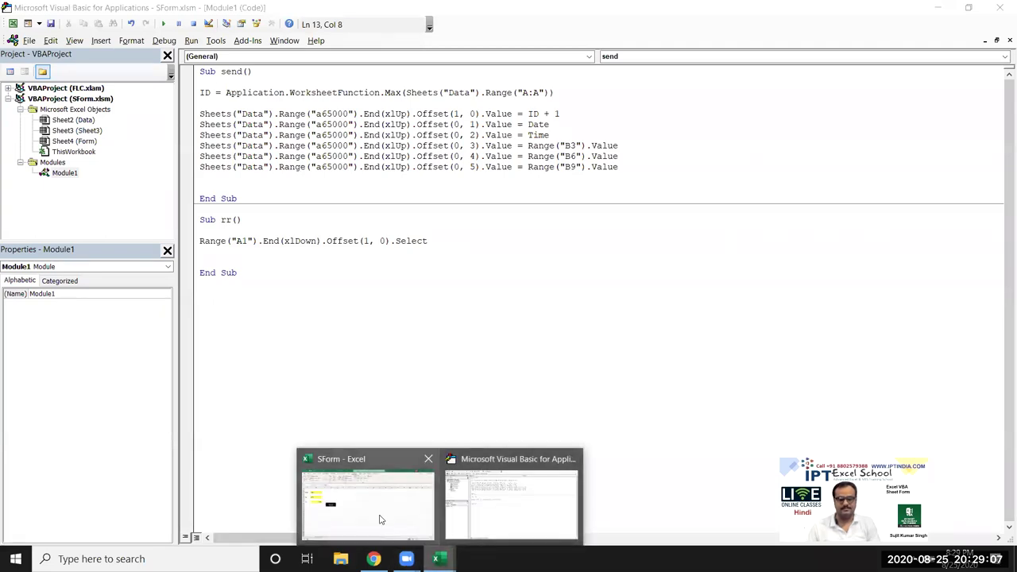
click(380, 516)
click(108, 521)
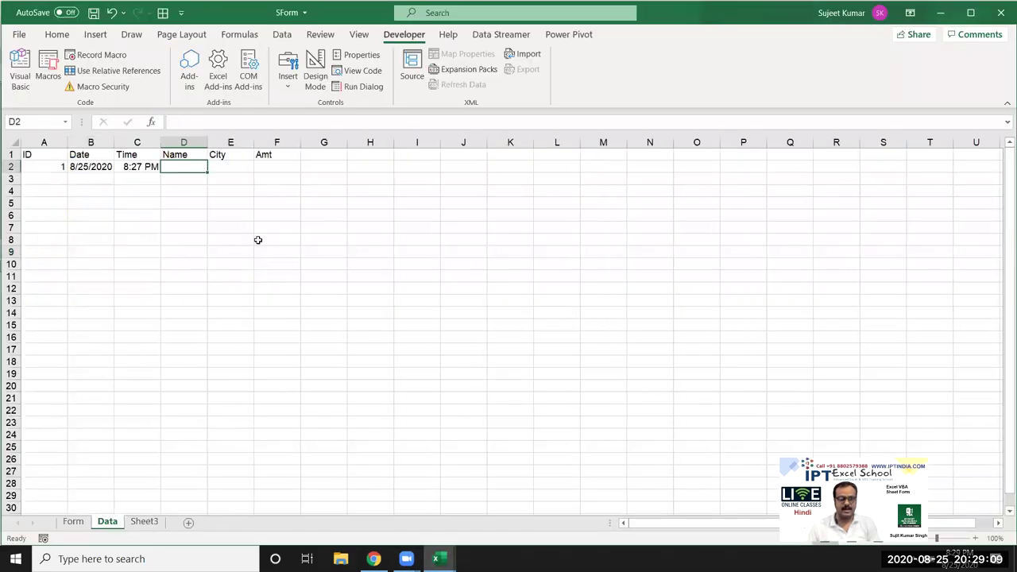
drag(320, 182, 50, 161)
key(Delete)
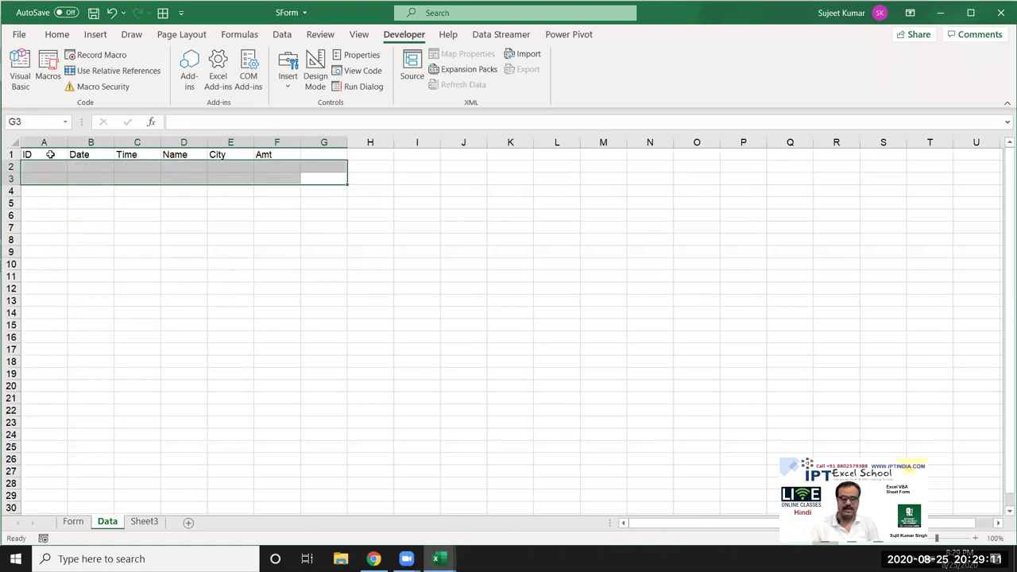
click(82, 238)
Assign the send macro to the Form sheet's Save shape and run it.
click(73, 522)
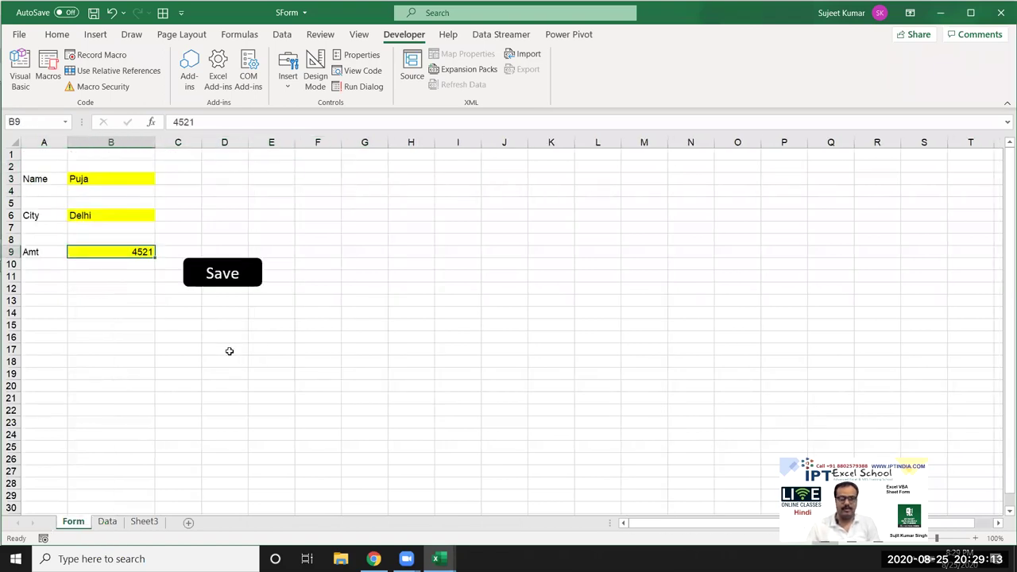
click(225, 310)
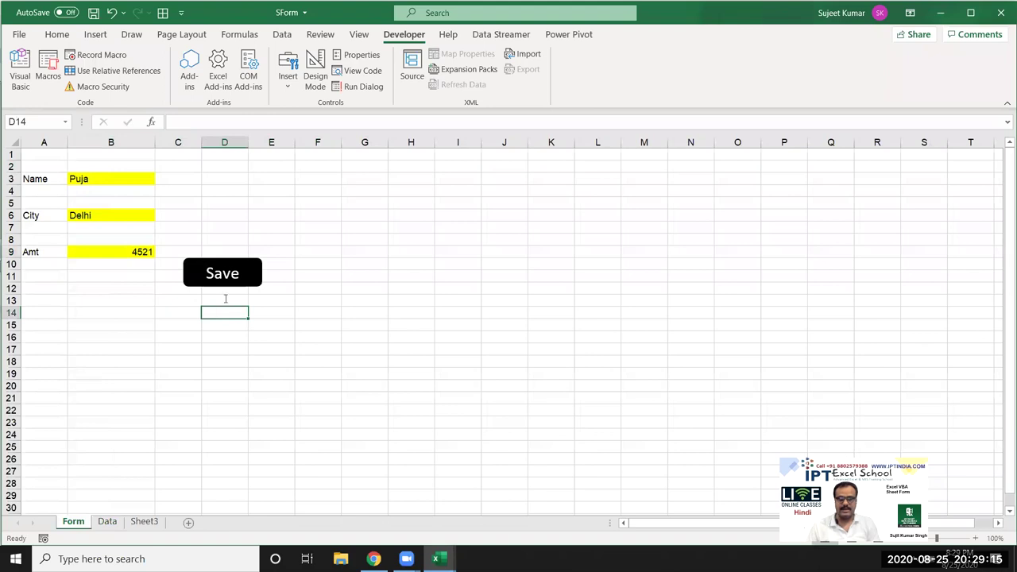
click(223, 276)
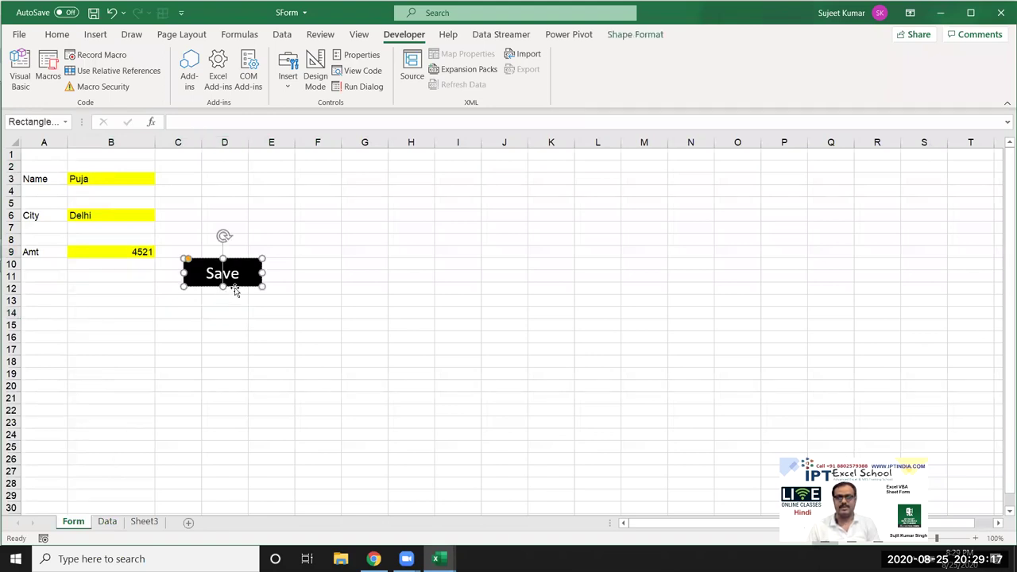
right_click(236, 287)
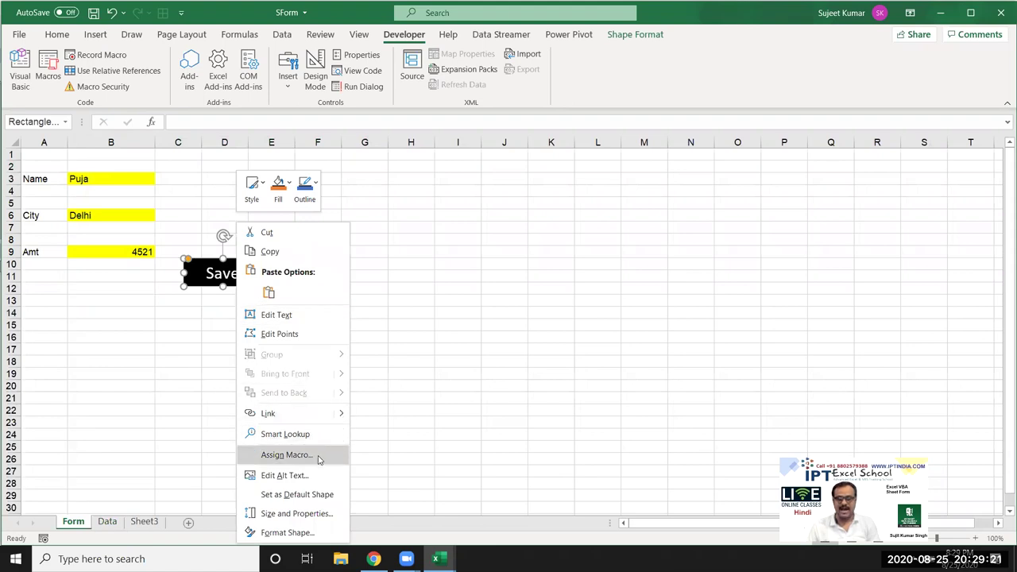
click(318, 456)
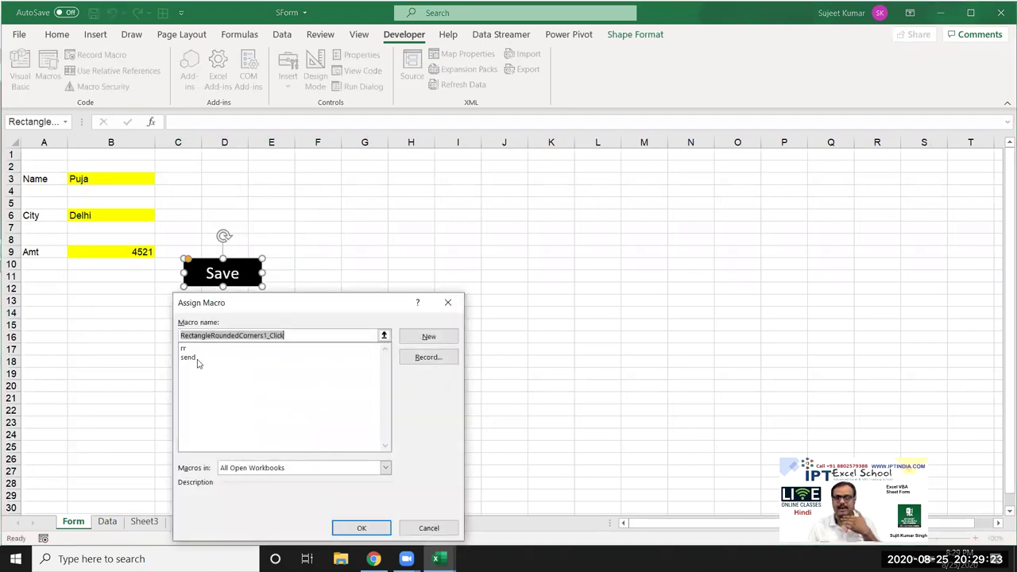
click(198, 364)
click(374, 527)
click(346, 458)
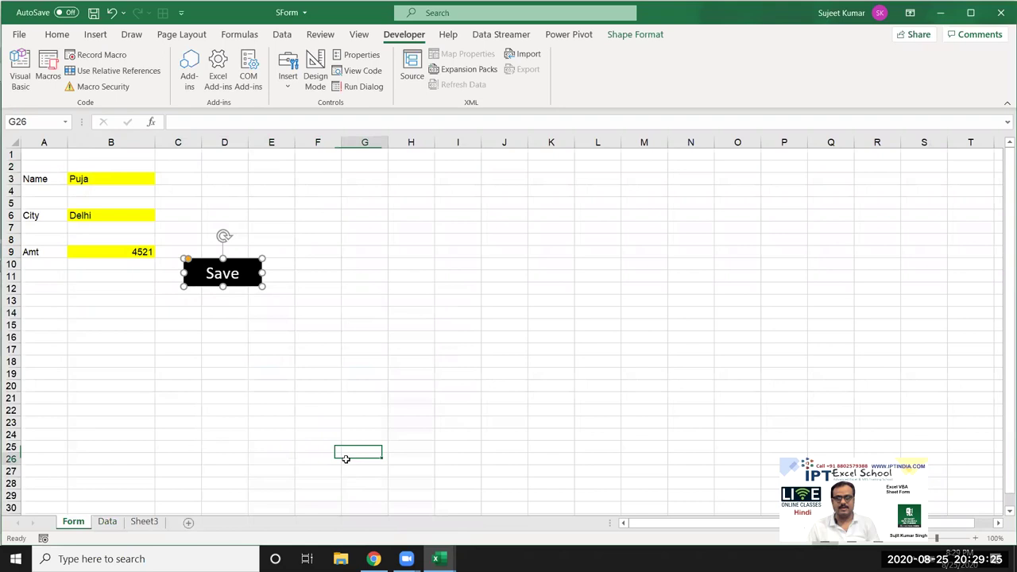
click(226, 279)
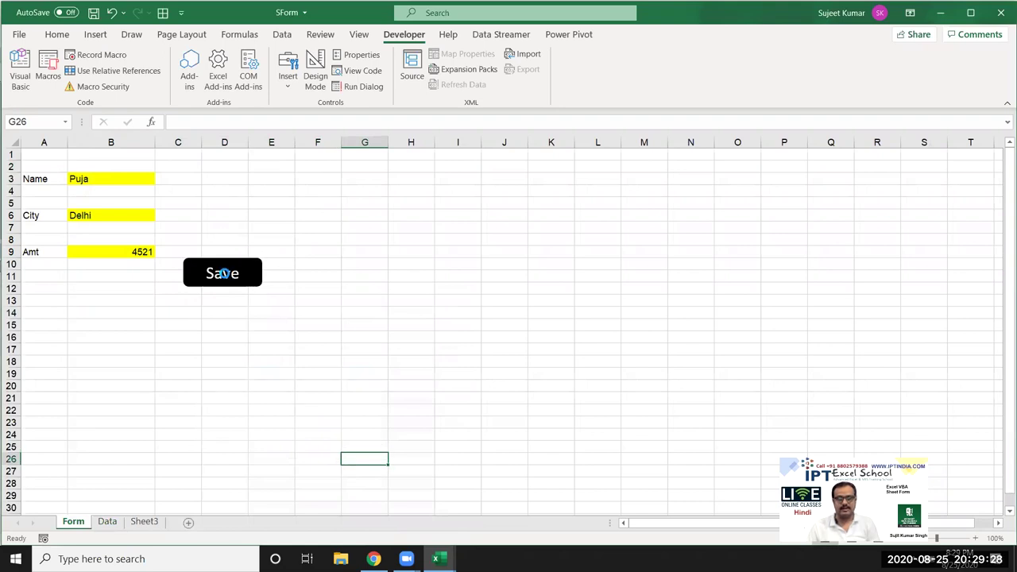
Fill the form with Name OM, City Noida, Amt 7854 and click Save.
click(106, 522)
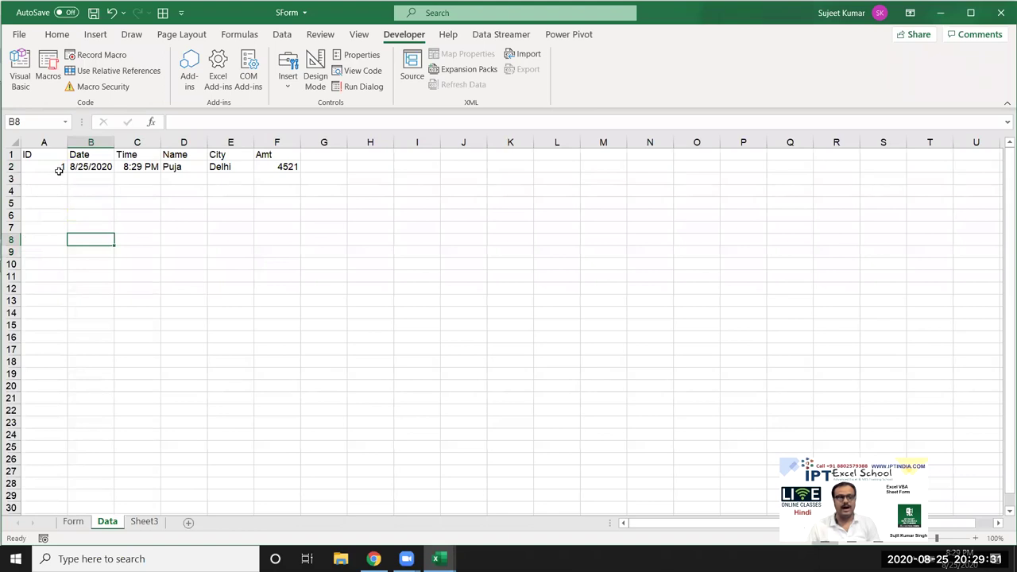
drag(59, 170, 253, 158)
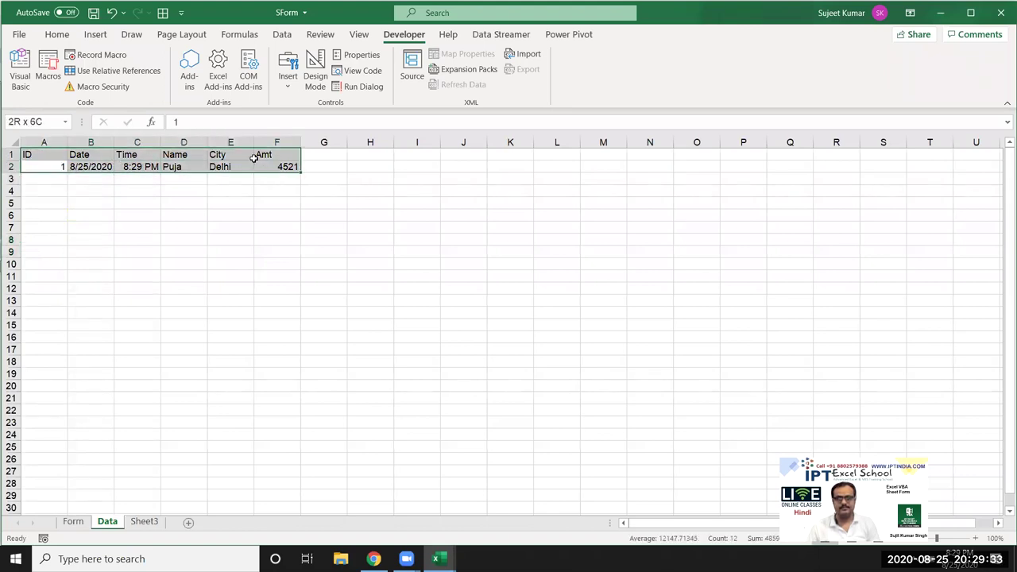
click(72, 522)
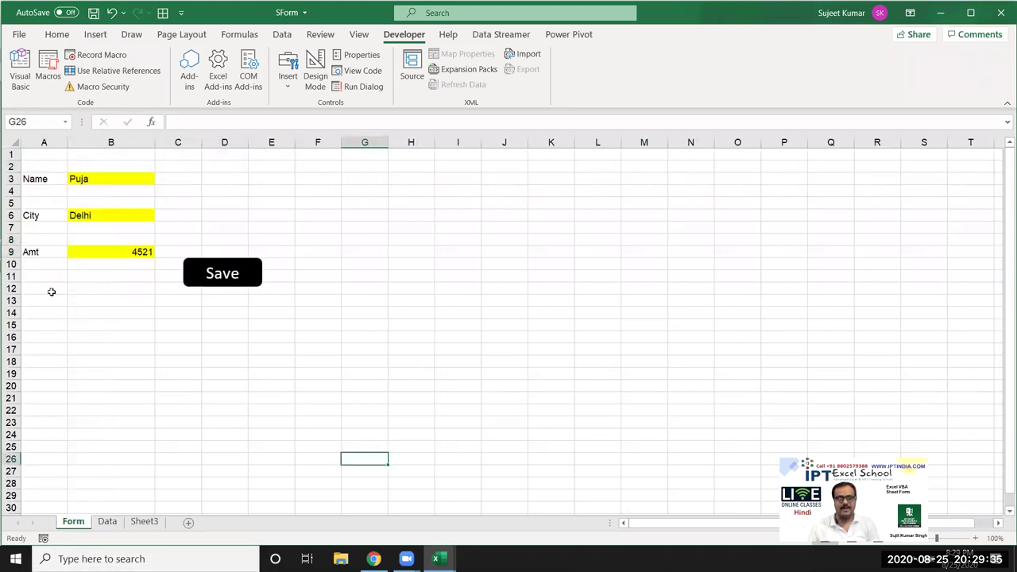
click(93, 189)
click(93, 177)
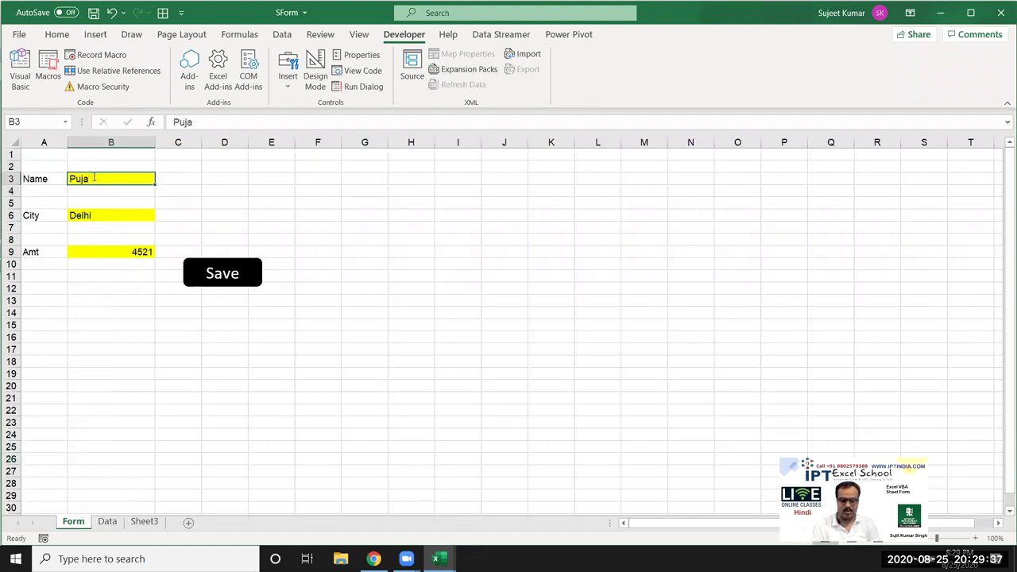
text(OM)
click(101, 213)
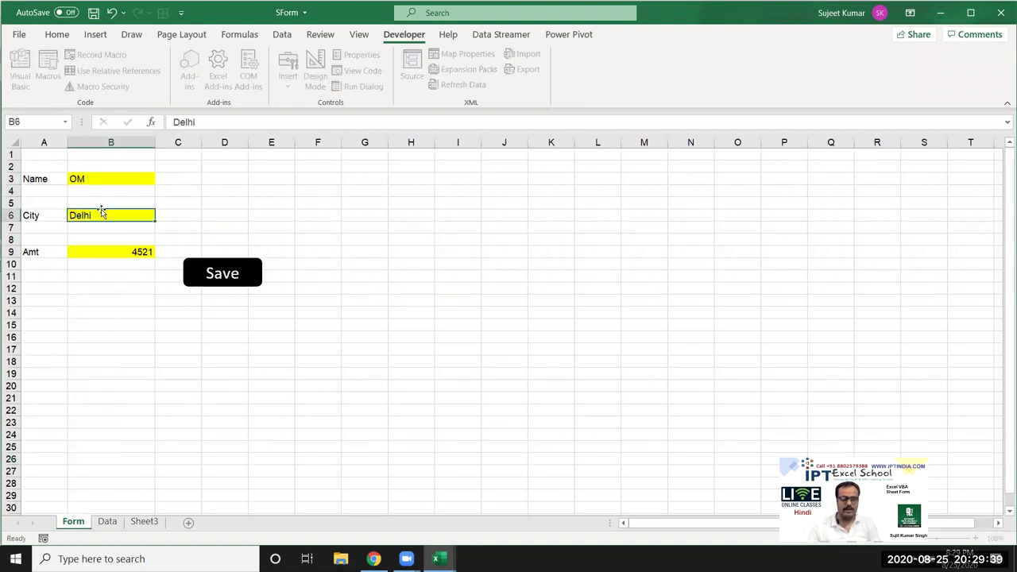
text(Noida)
click(94, 246)
text(7854)
click(127, 322)
click(210, 282)
Give the new Data row ID 2 in A3 and autofit column C.
click(107, 521)
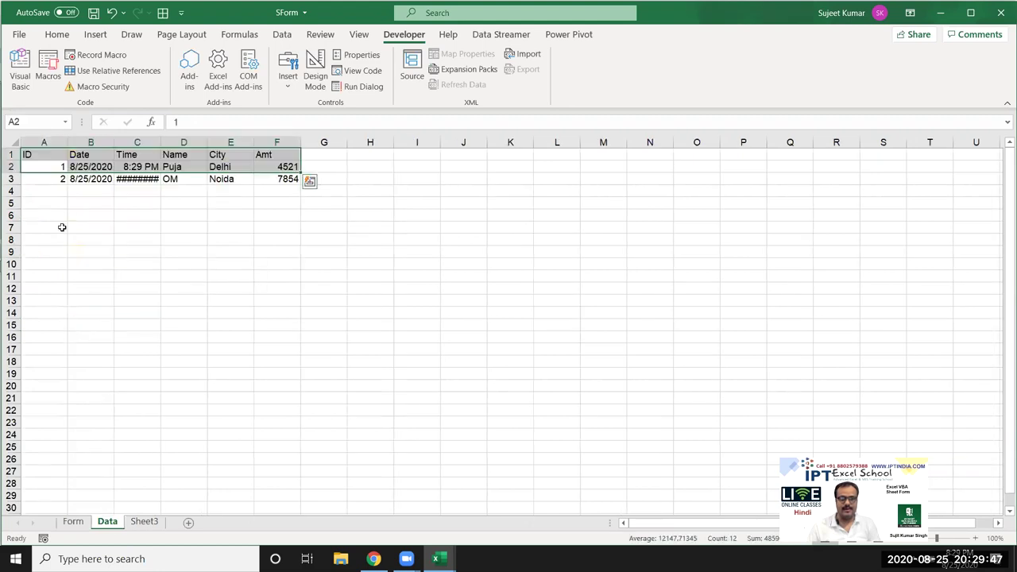
click(60, 179)
text(2)
click(91, 179)
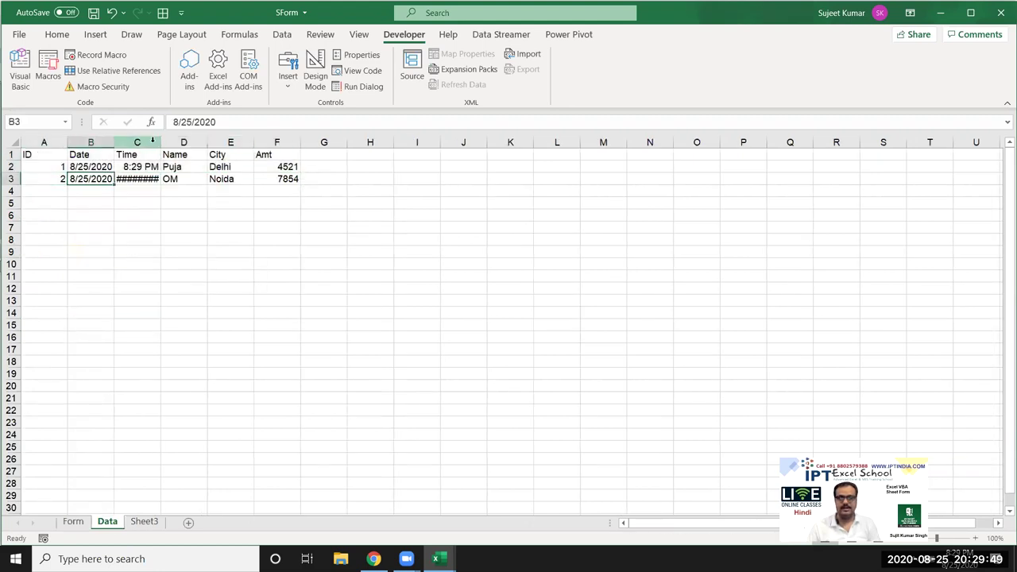
double_click(161, 142)
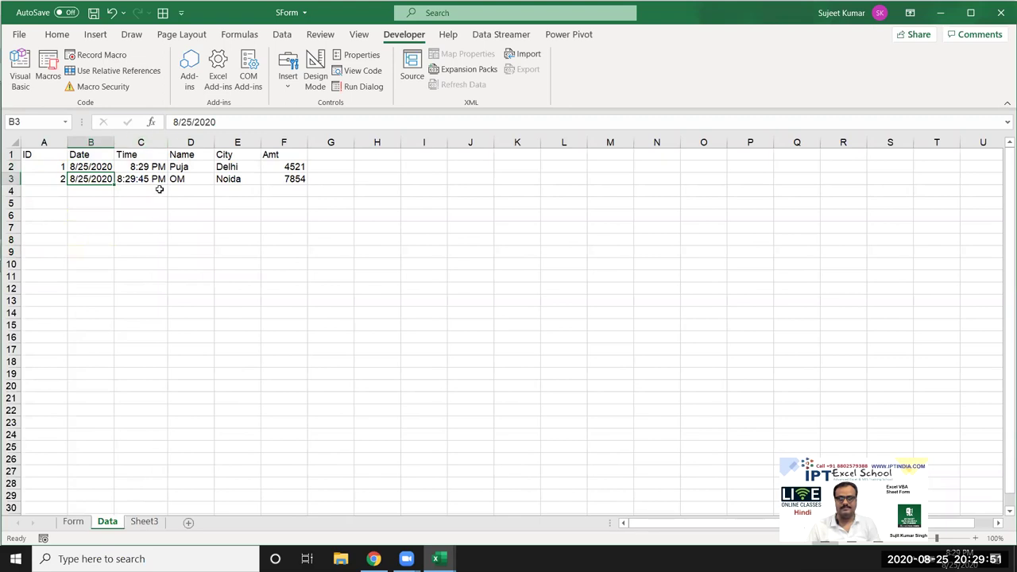
click(144, 177)
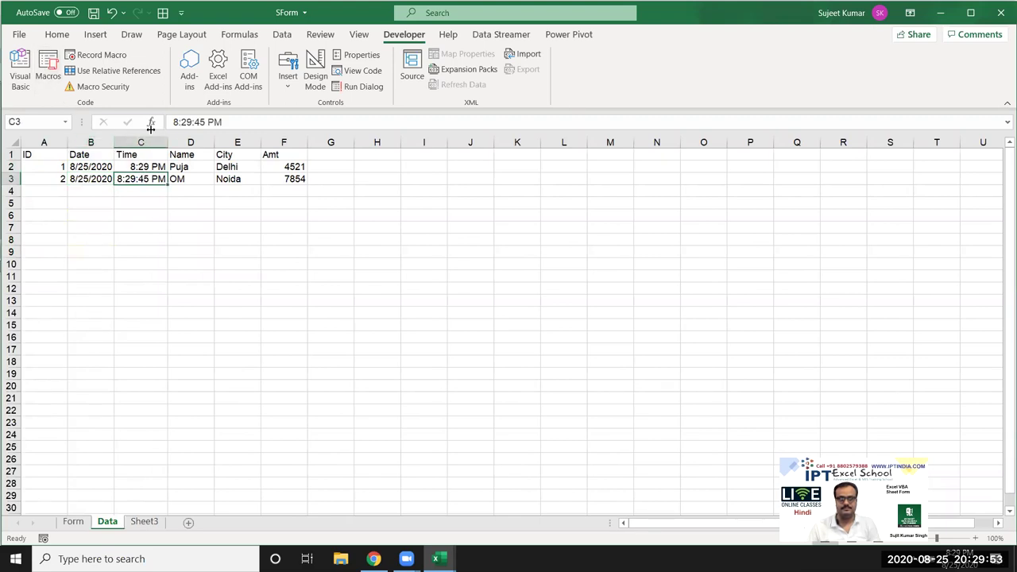
click(204, 176)
click(238, 180)
click(282, 195)
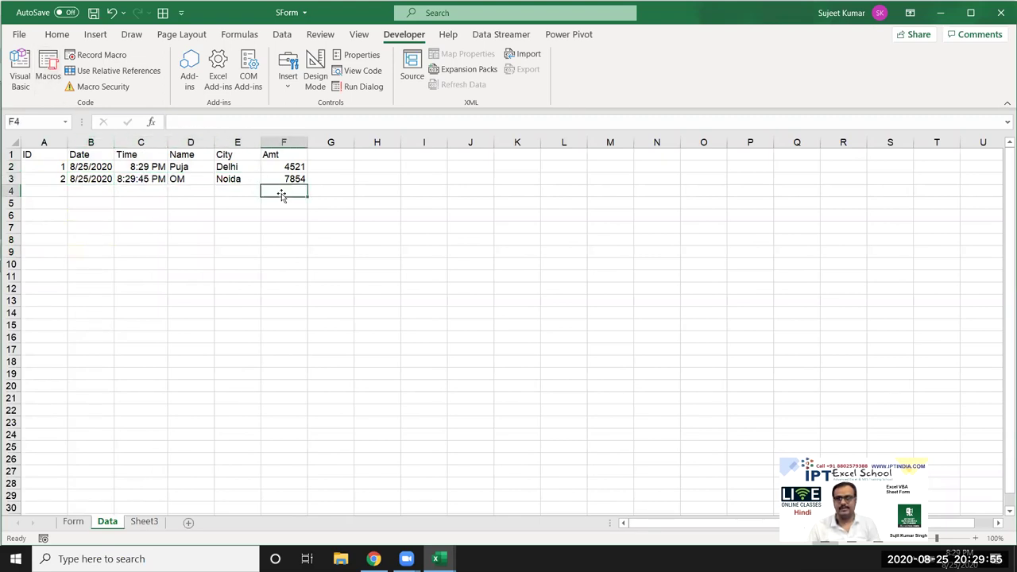
click(67, 526)
key(alt+Tab)
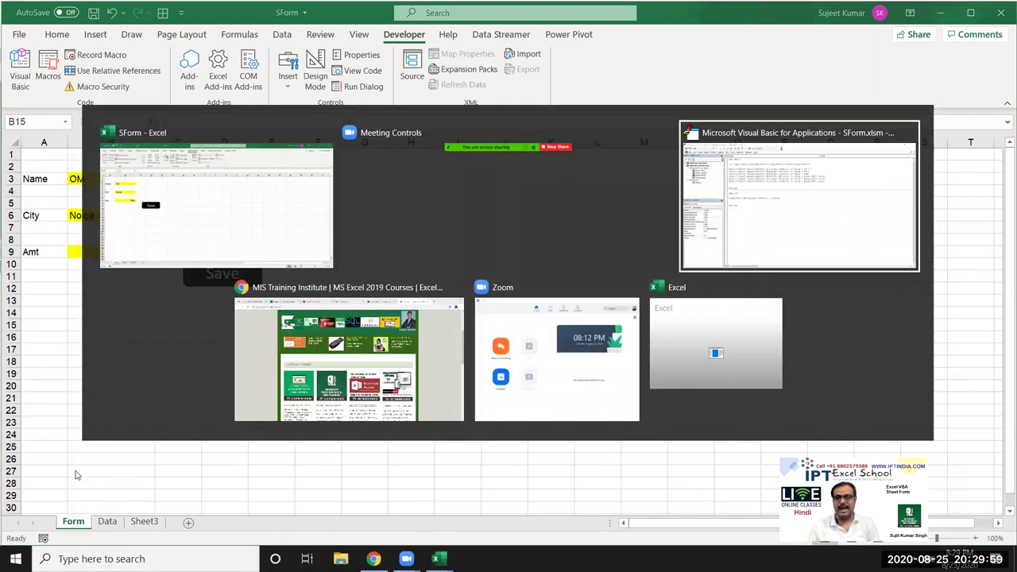
Insert Range("B3,B6,B9").ClearContents just above End Sub in the send macro.
click(213, 185)
key(Return)
key(Up)
text(range)
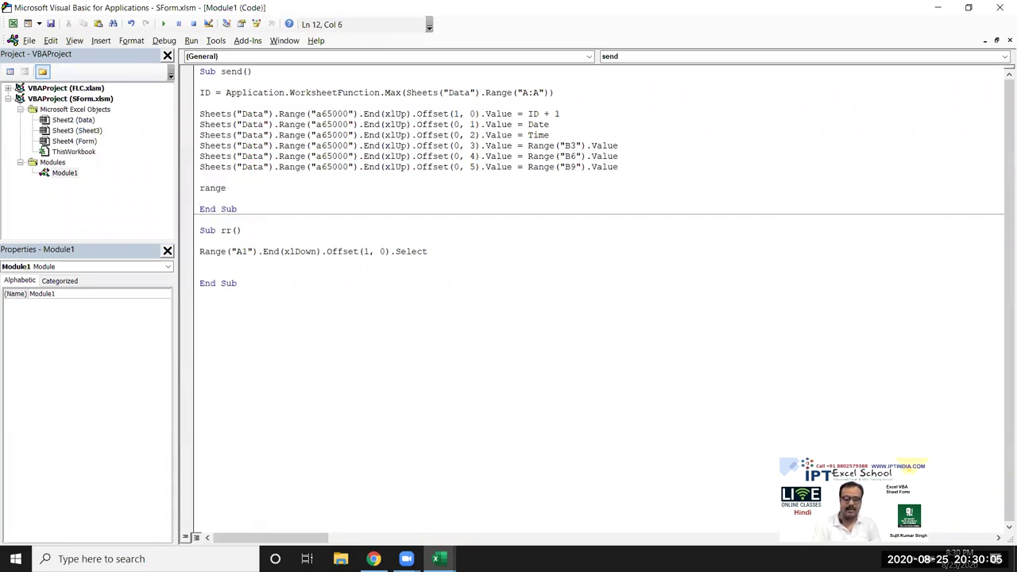
text(("A)
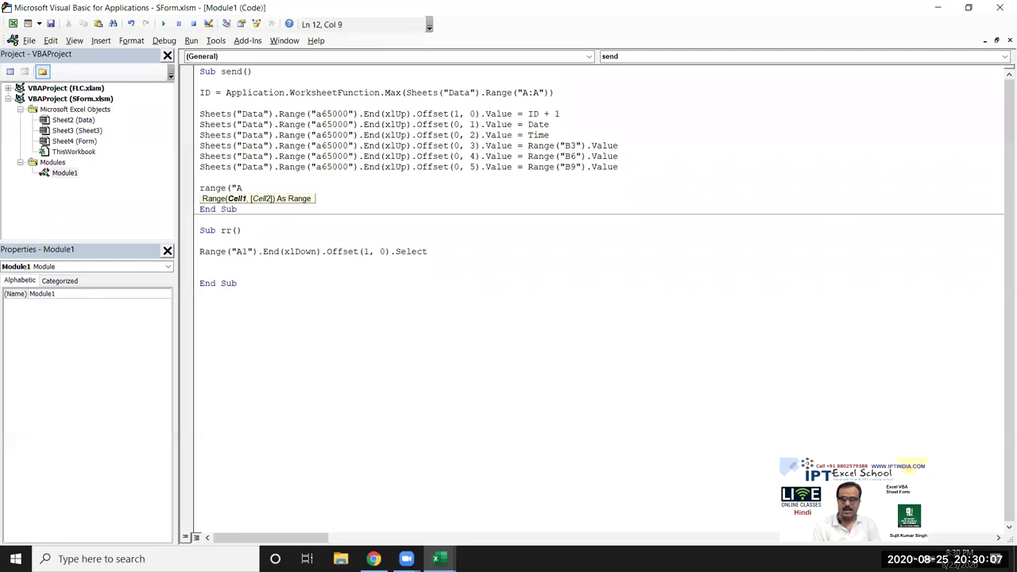
key(BackSpace)
text(B3,B6)
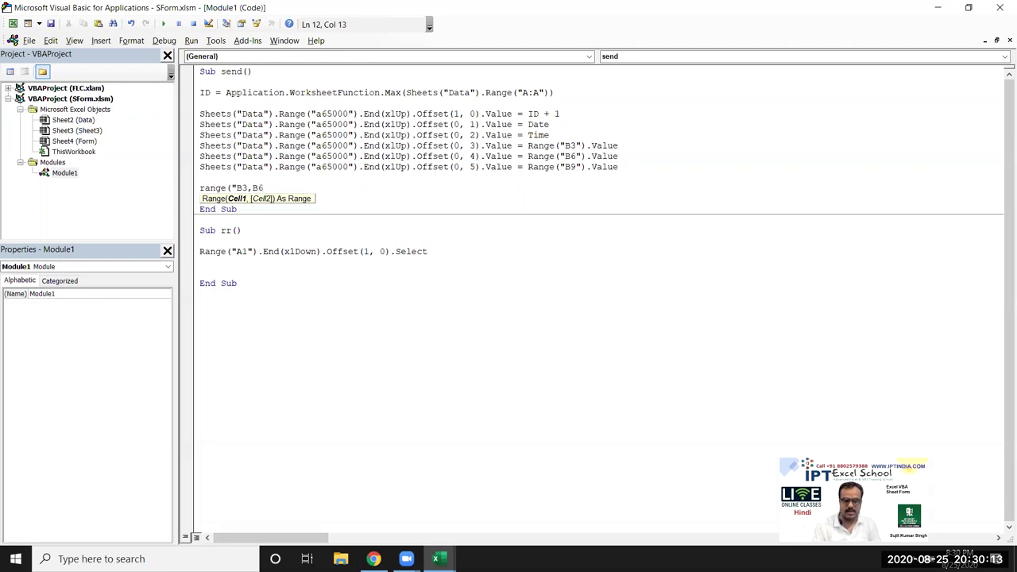
text(B)
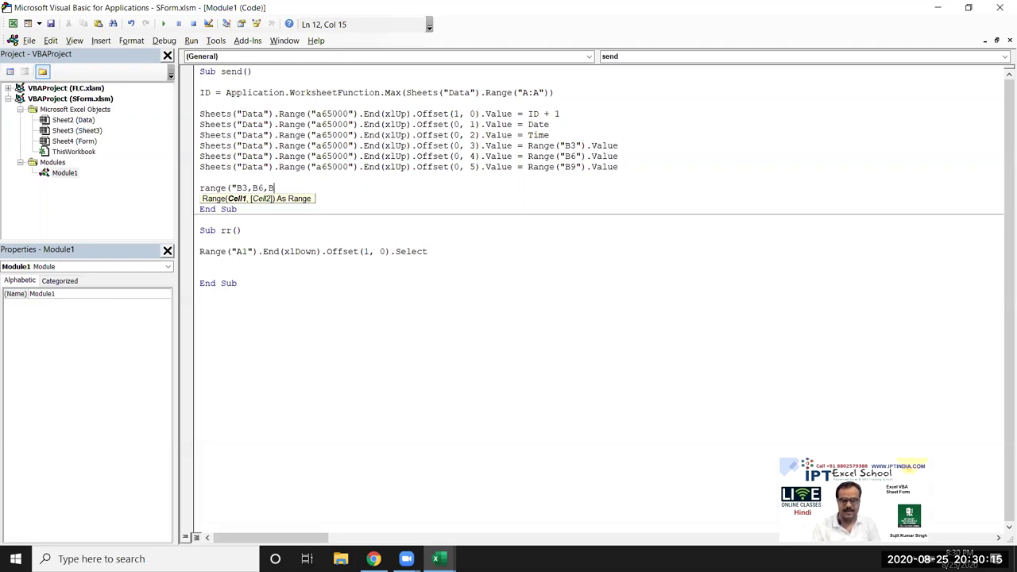
text(")
text().va)
key(Tab)
key(BackSpace)
key(BackSpace)
key(BackSpace)
key(BackSpace)
key(BackSpace)
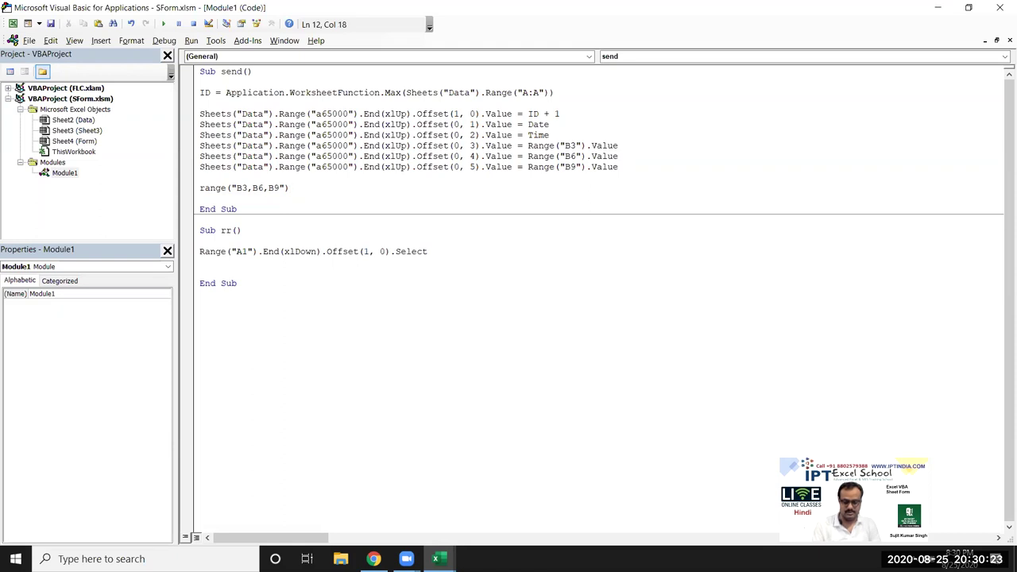
text(.cl)
key(Down)
key(Down)
key(Tab)
click(255, 294)
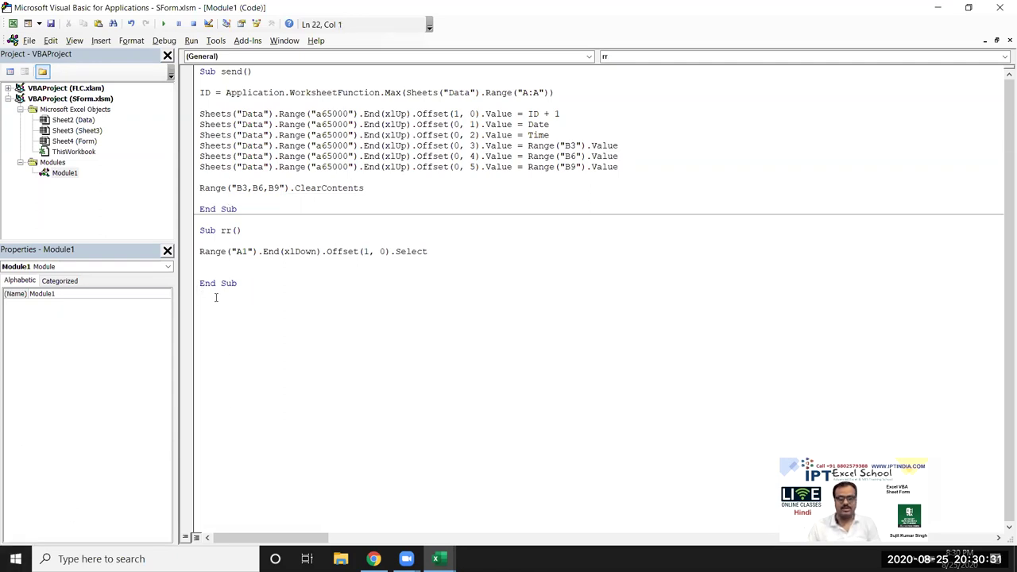
key(alt+F11)
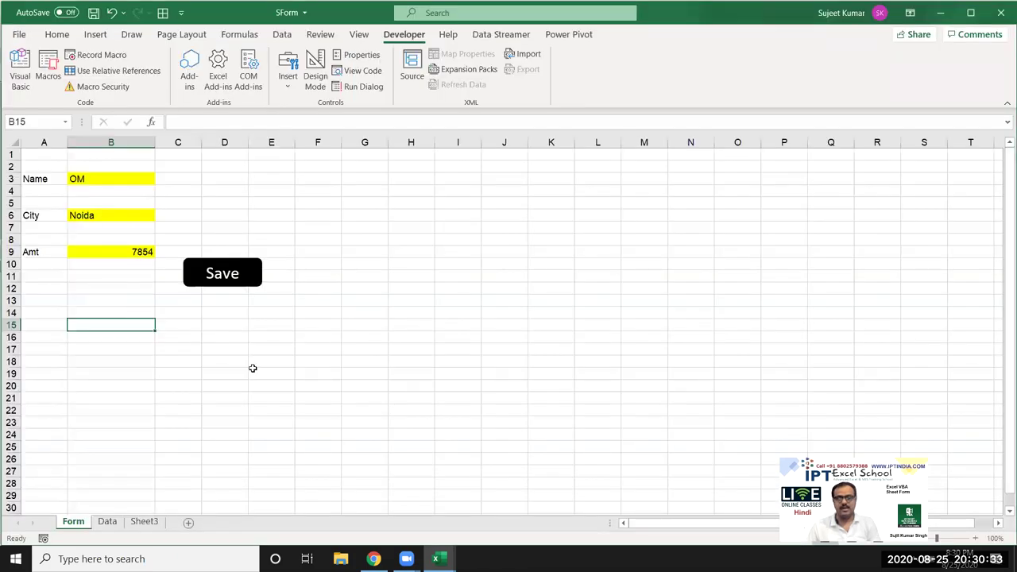
Walk through the macro's Sheets("Data") references and insert a blank line after ClearContents.
click(253, 370)
key(alt+F11)
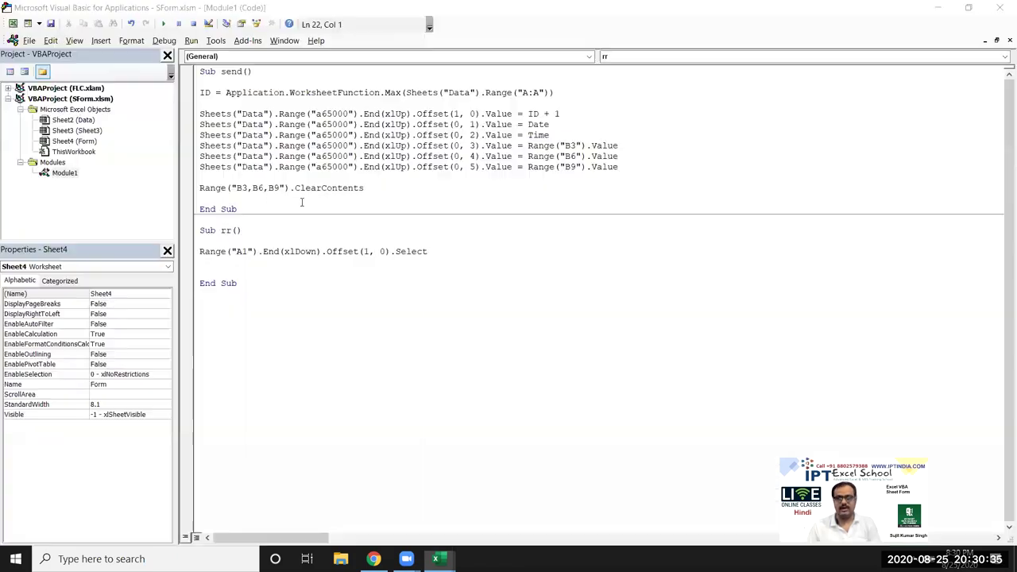
drag(383, 203, 213, 96)
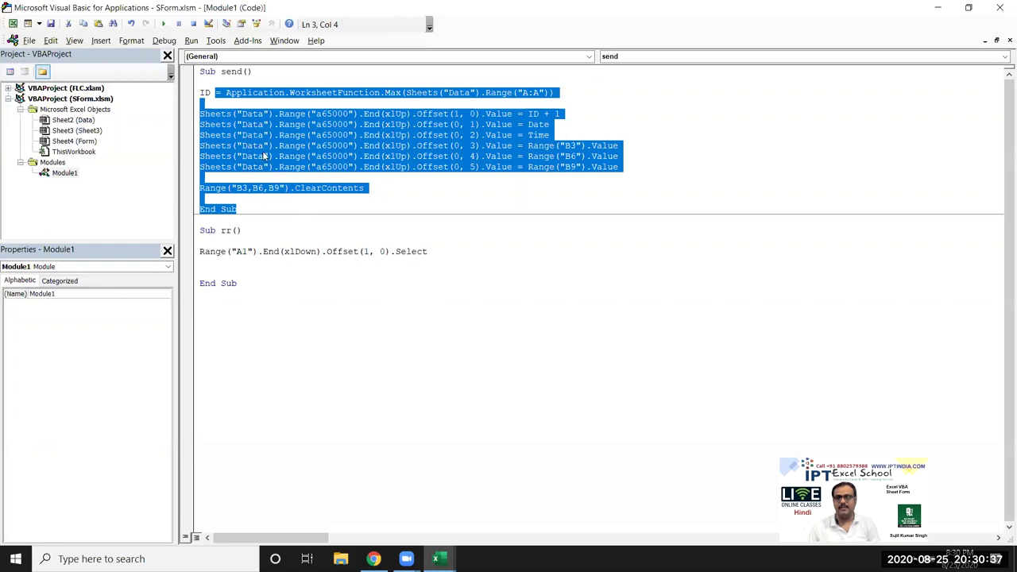
key(alt+F11)
click(125, 385)
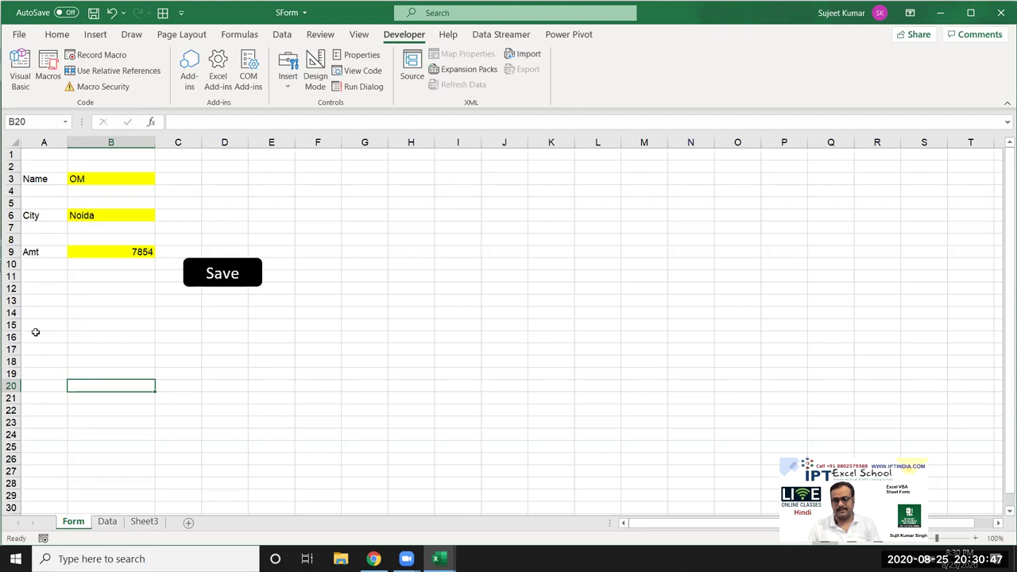
key(alt+F11)
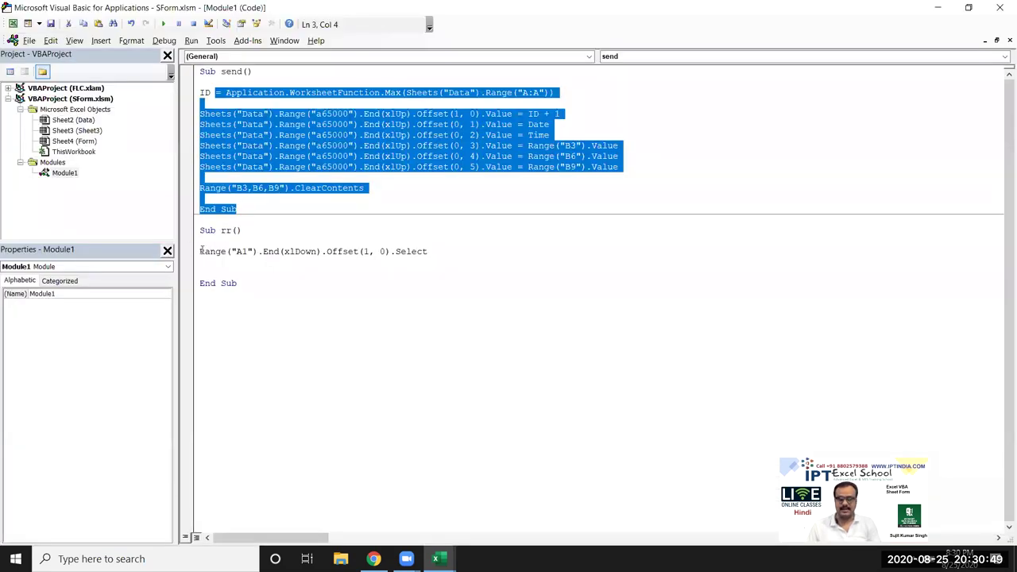
click(239, 199)
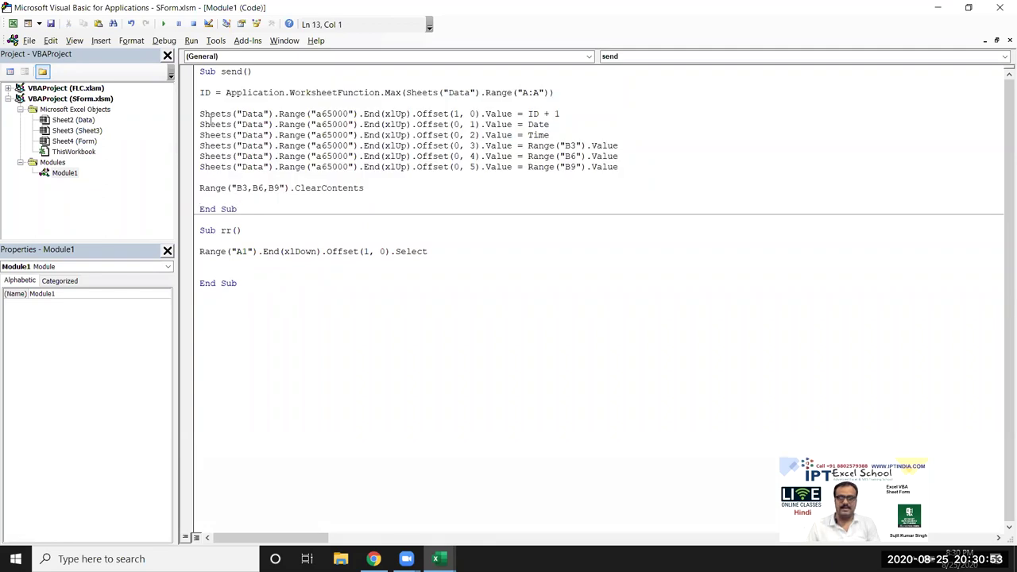
drag(201, 115, 271, 124)
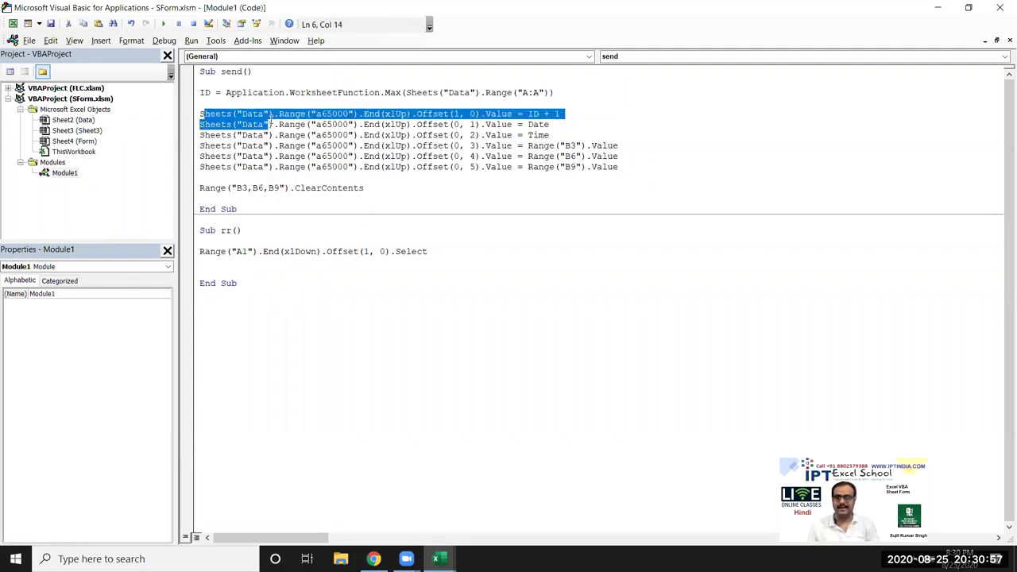
click(251, 195)
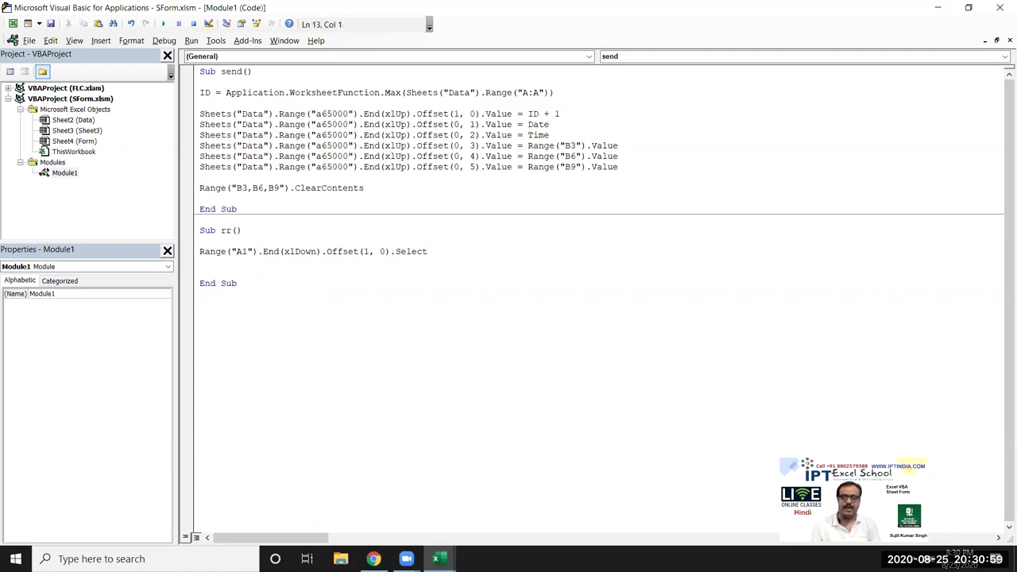
key(Return)
End the send macro with MsgBox "Your Data have Saved" and return to Excel.
click(200, 209)
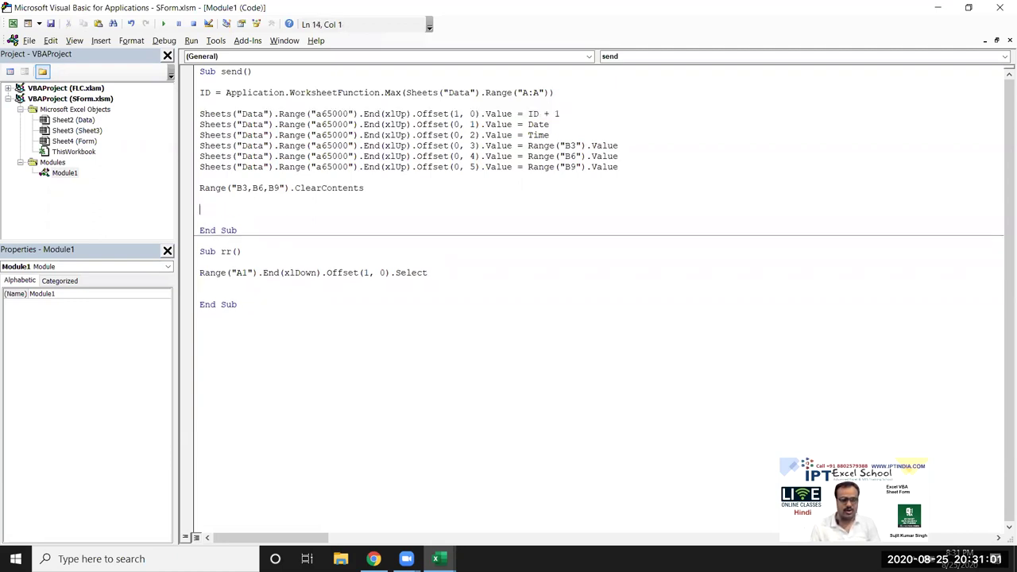
text(msgbox ")
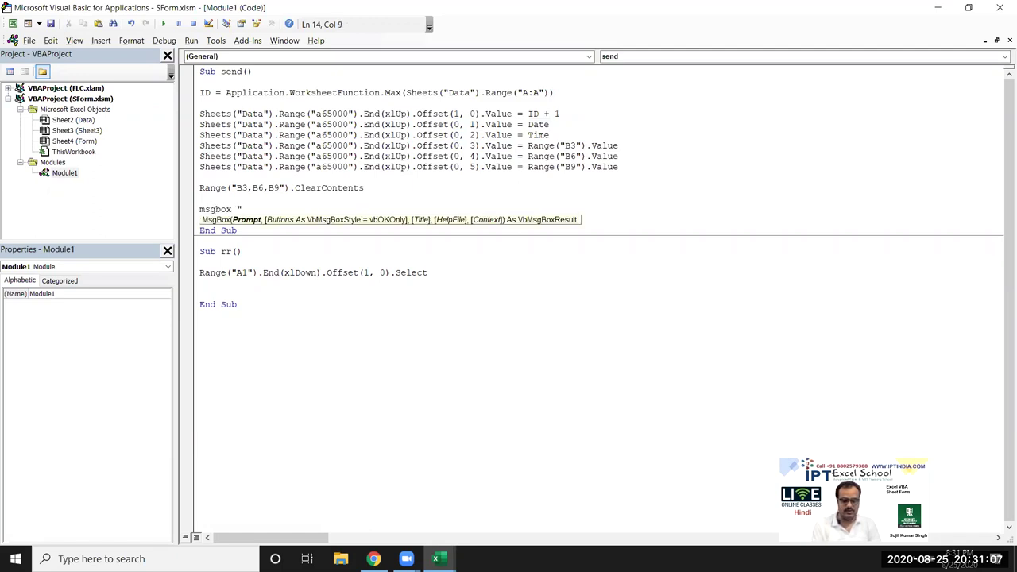
text(Your Data)
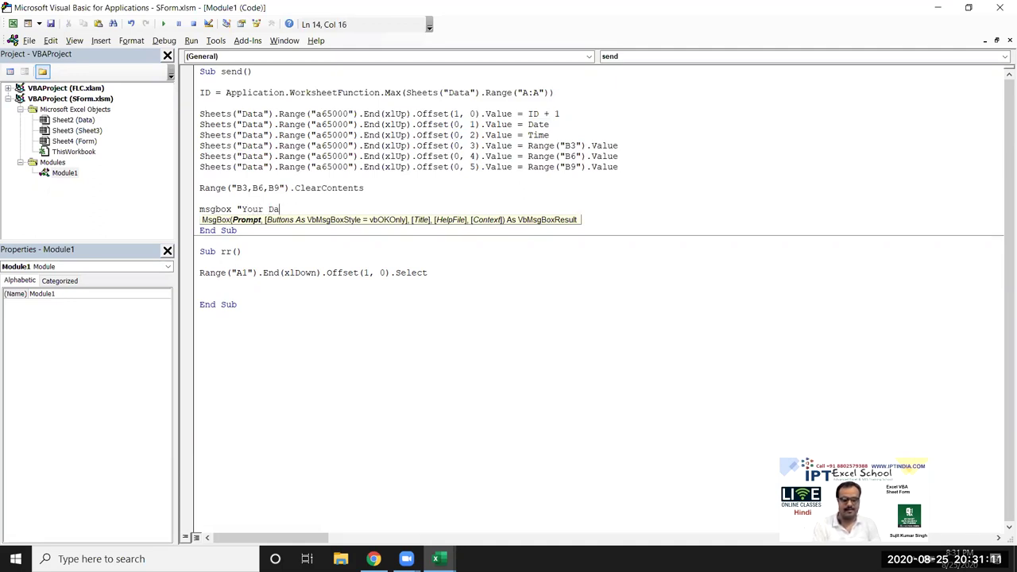
text( have Saved")
click(272, 274)
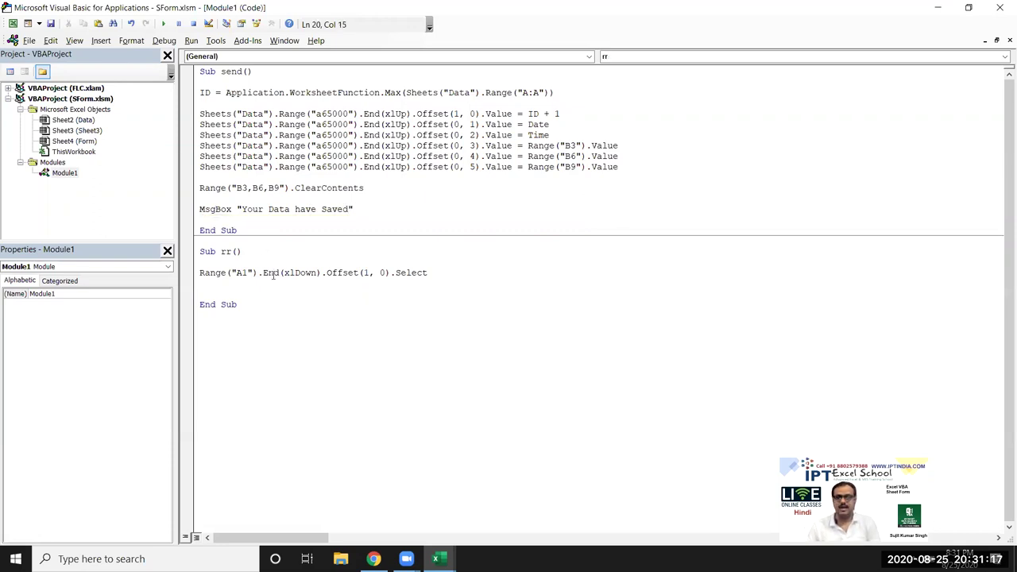
key(alt+F11)
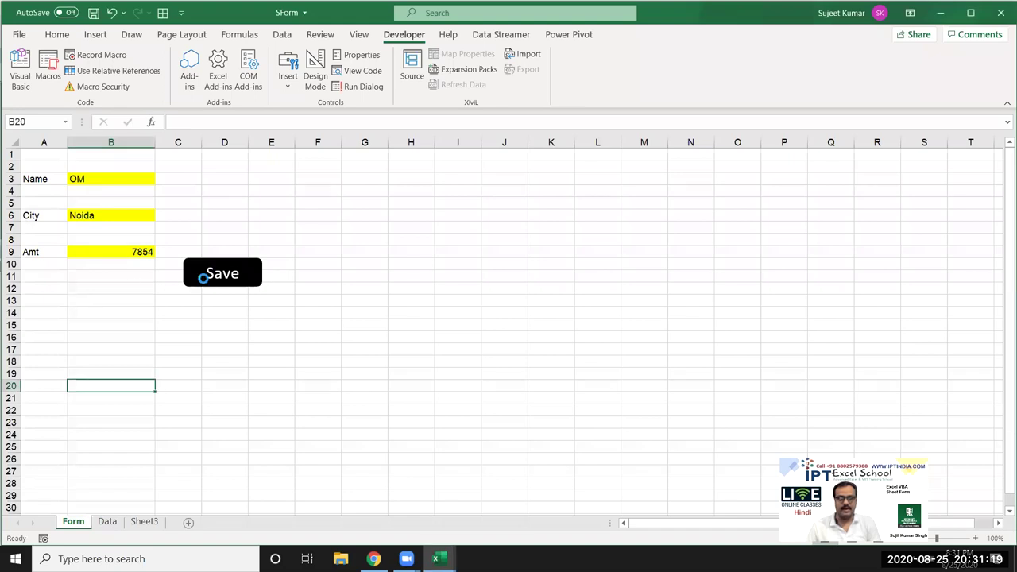
Submit the form with Save, dismiss the saved message, and inspect the new records on the Data sheet.
click(202, 275)
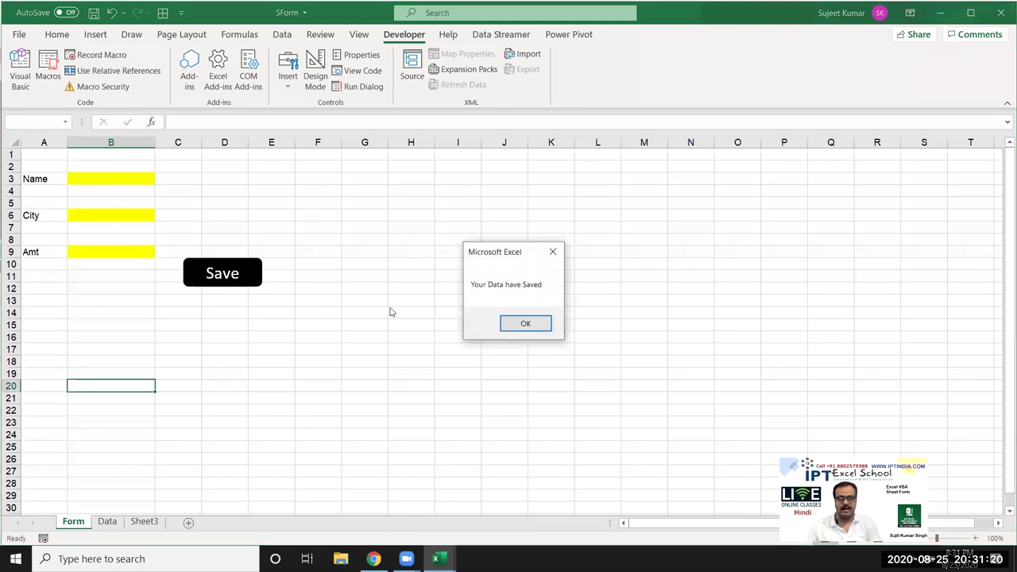
click(535, 333)
click(105, 524)
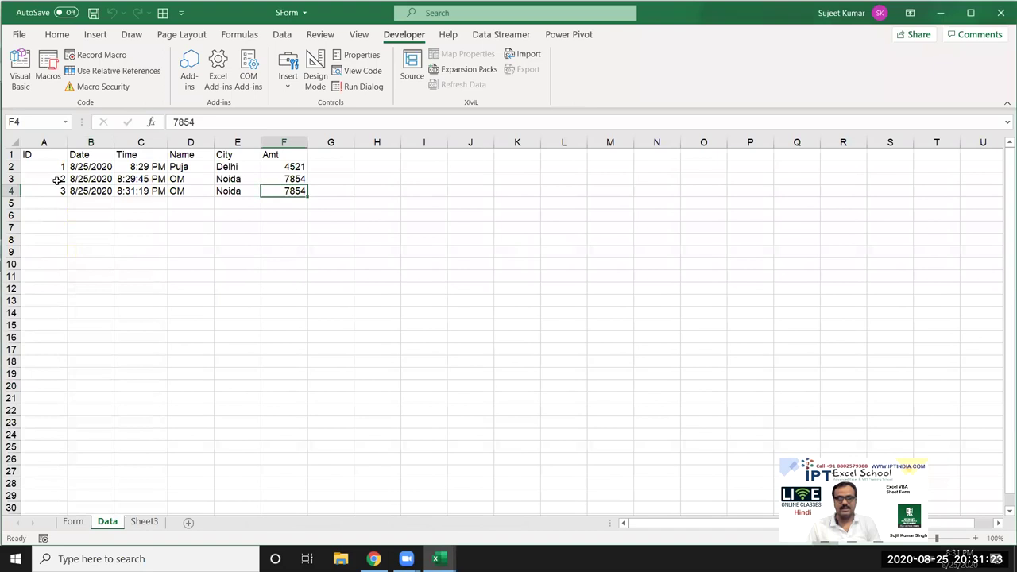
drag(57, 181, 276, 194)
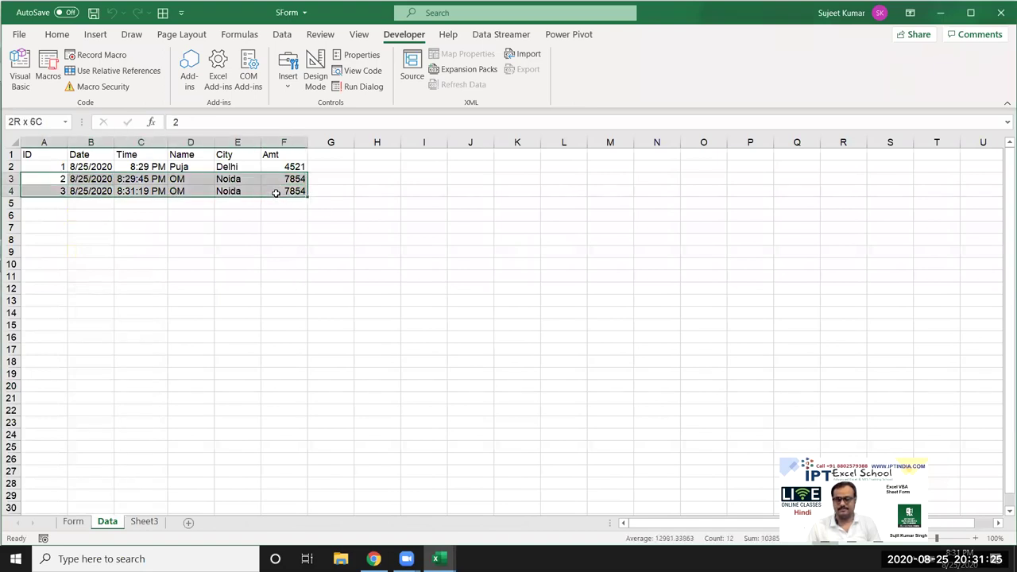
key(alt+Tab)
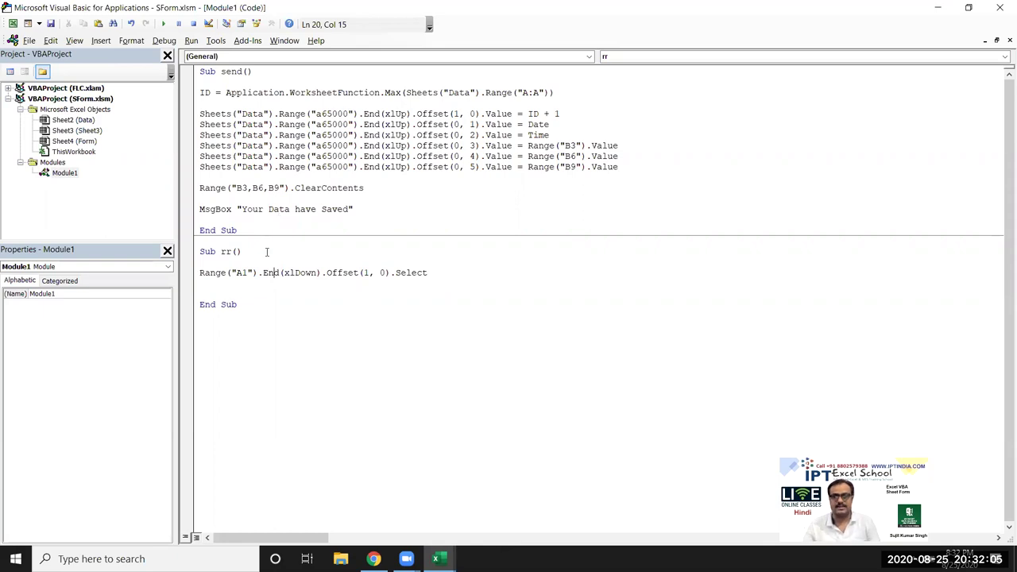
Leave the rr macro code and show the workbook's empty Sheet3.
double_click(355, 272)
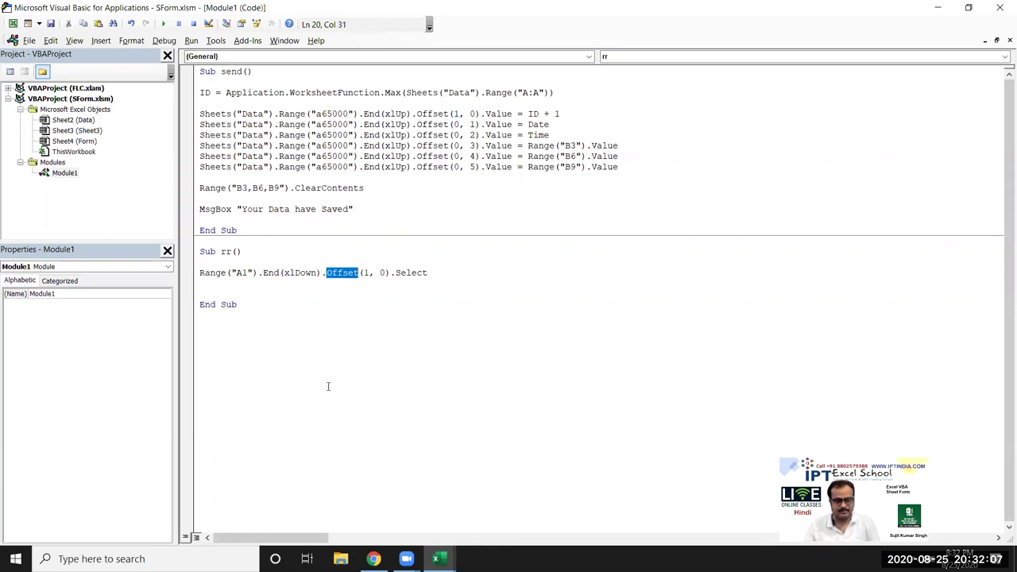
key(alt+F11)
click(145, 522)
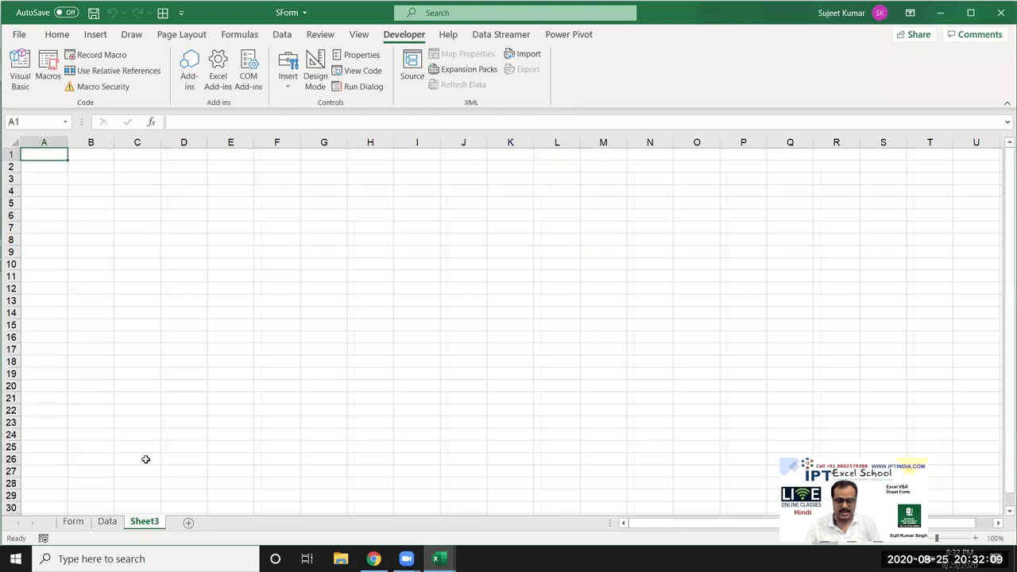
Enter a RANDBETWEEN formula in A1 and fill it across A1:J21.
text(=ra)
key(Down)
key(Down)
key(Down)
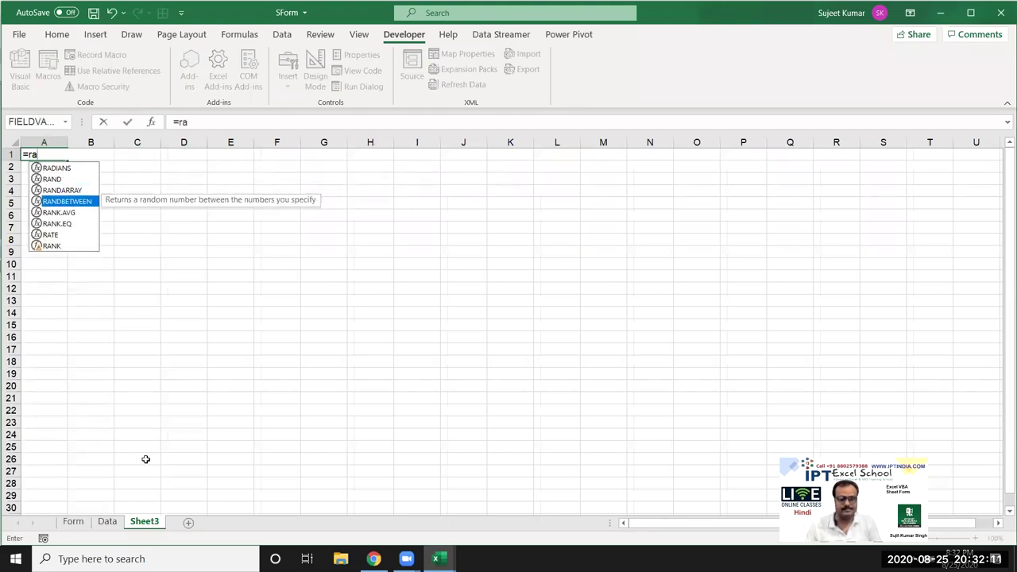
key(Tab)
text(10,99)
key(Return)
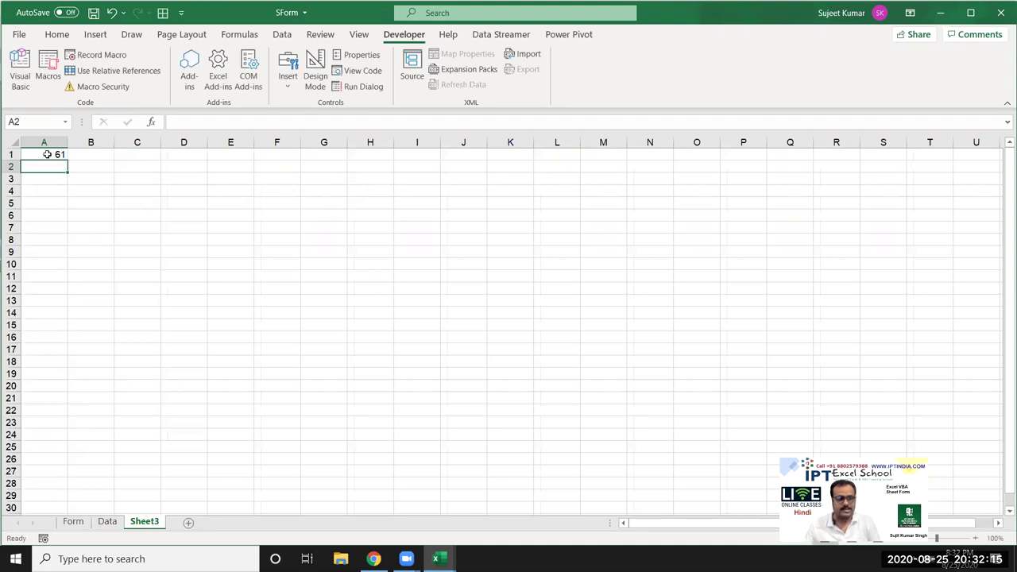
drag(47, 154, 465, 402)
key(ctrl+r)
key(ctrl+d)
Copy A1:J21 and paste it back as fixed values.
key(ctrl+c)
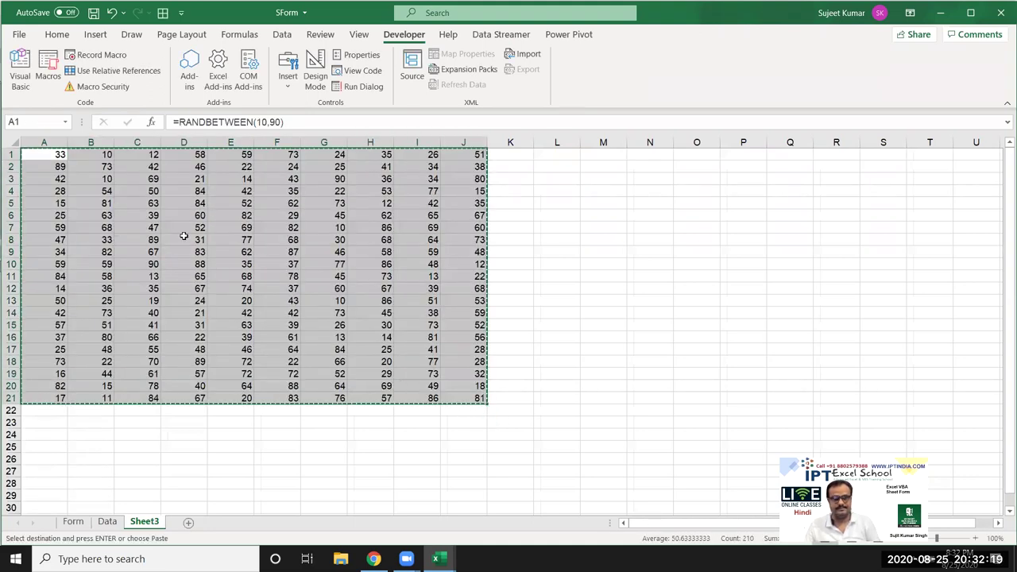
click(57, 34)
click(21, 86)
click(18, 184)
key(Escape)
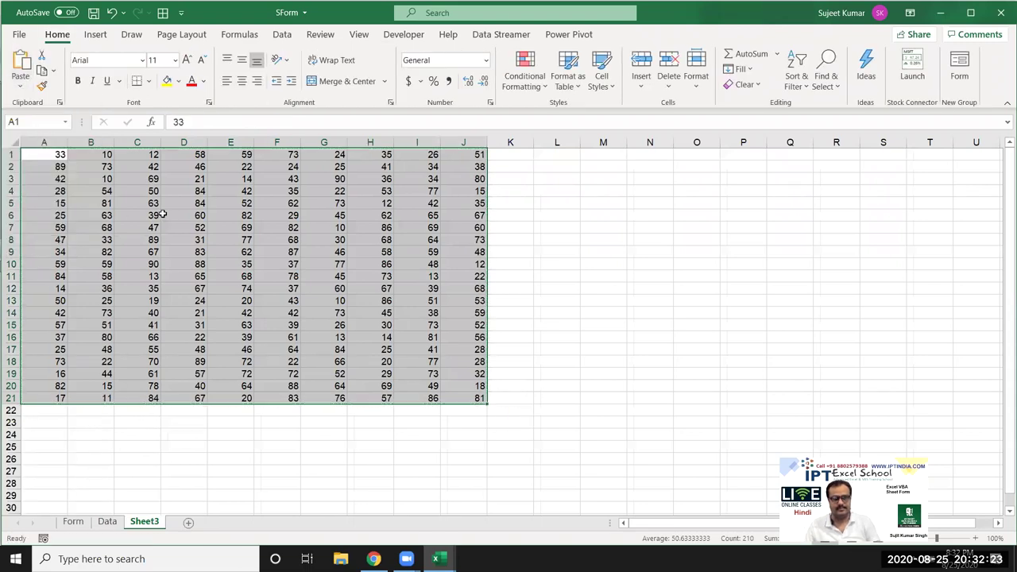
click(178, 216)
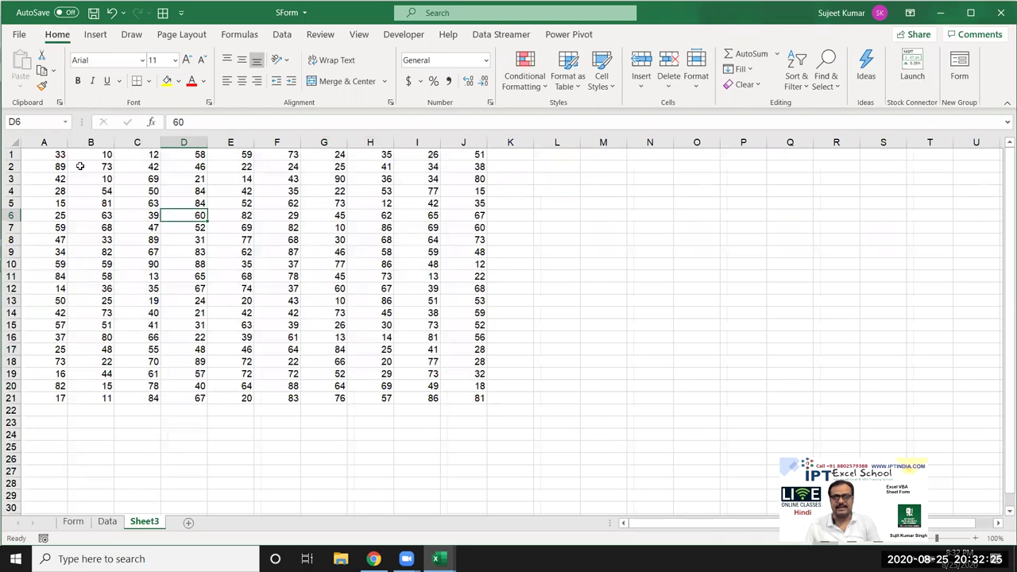
Replace the rr macro's old line with Range("A1:J21").Select.
key(alt+F11)
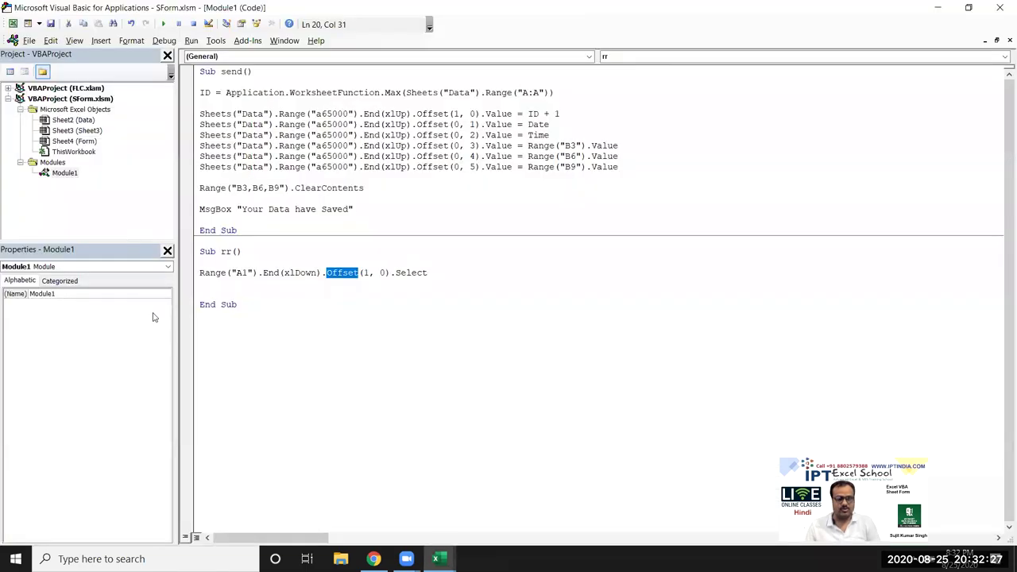
drag(429, 272, 202, 263)
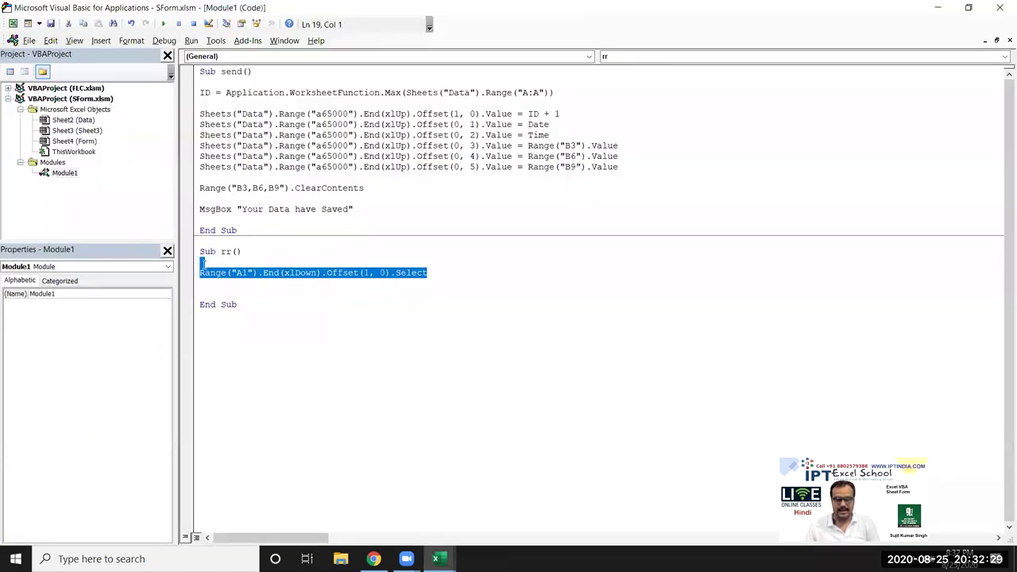
key(Delete)
key(Return)
text(rang)
text(()
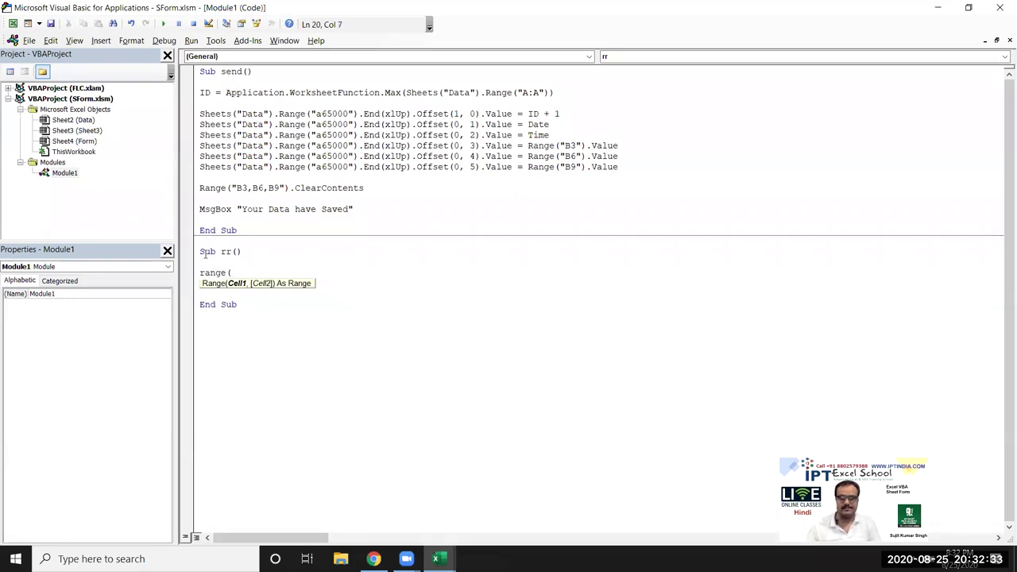
key(alt+F11)
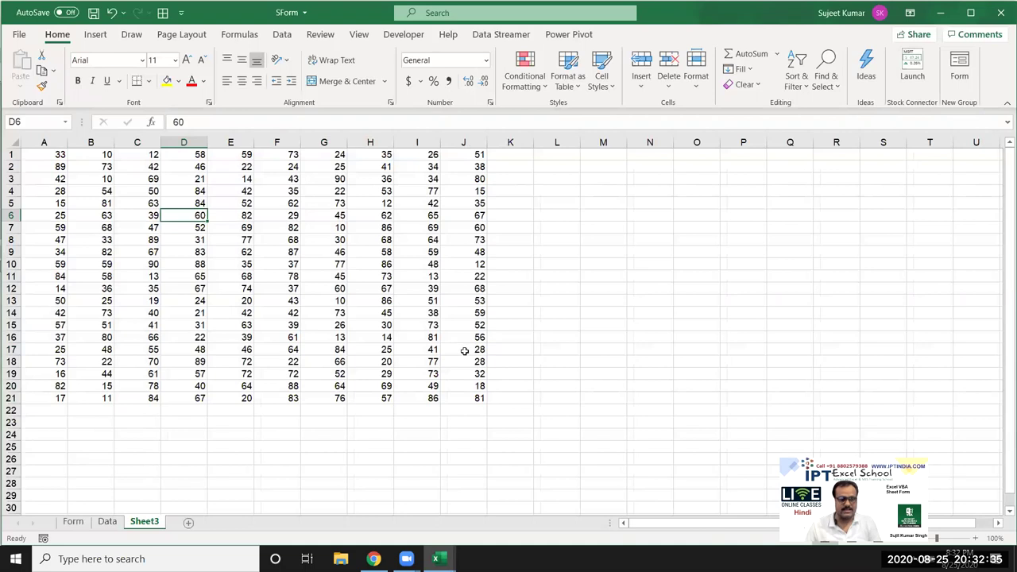
key(alt+F11)
text("J)
key(BackSpace)
text(1)
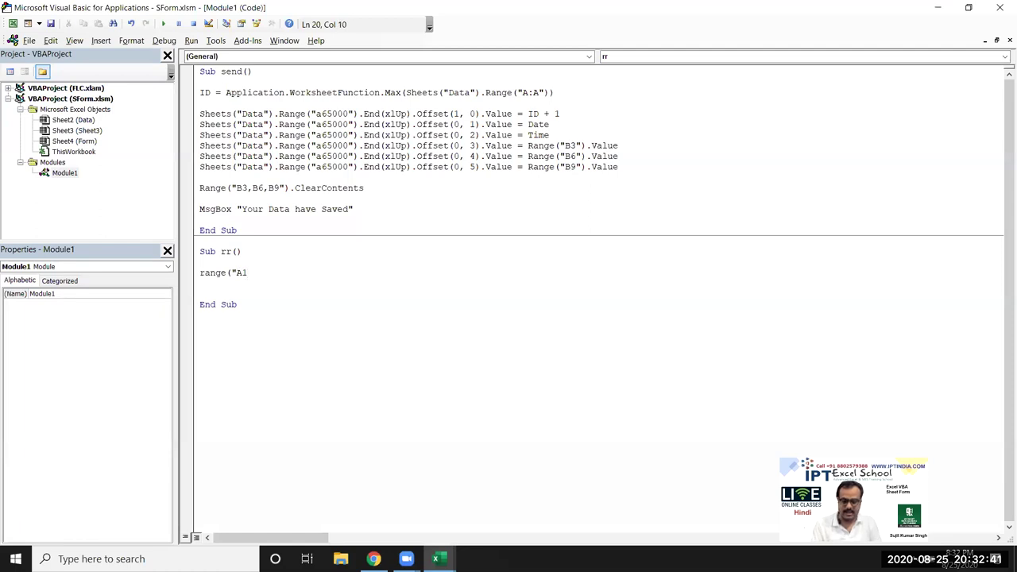
text(21)
text(.se)
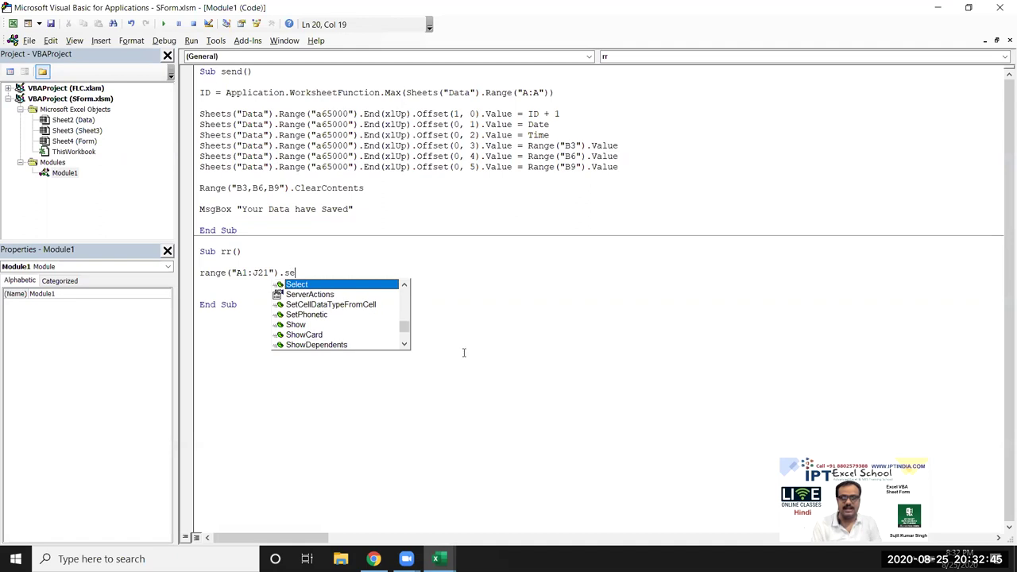
key(Return)
Add Range("A1", "J21").Select, correcting the misspelled ramge.
text(ramge(A1""J"slect)
key(Return)
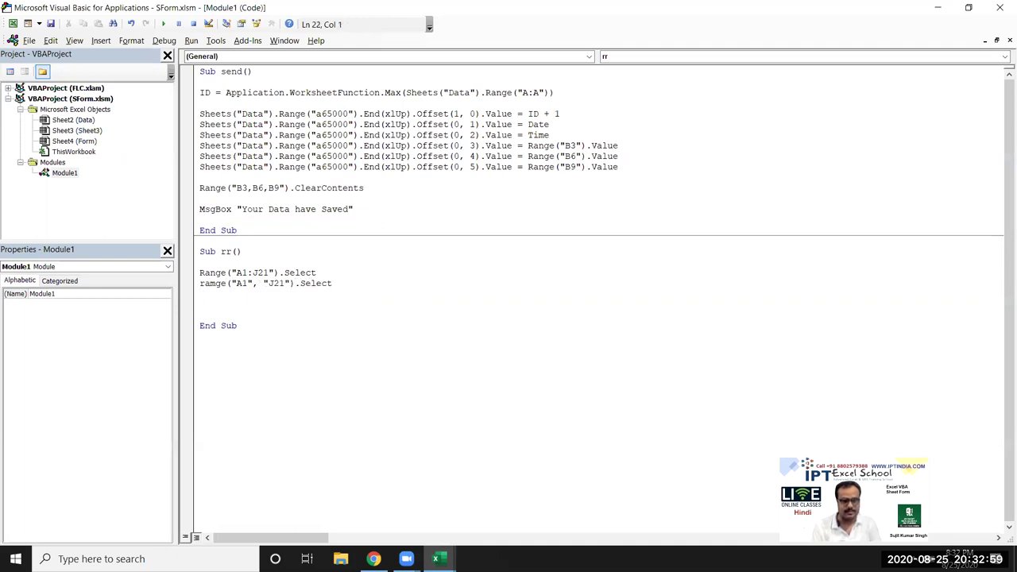
click(203, 283)
key(BackSpace)
text(n)
key(Down)
Add Range("a1").CurrentRegion.Select as the third selection statement.
key(Return)
text(nge)
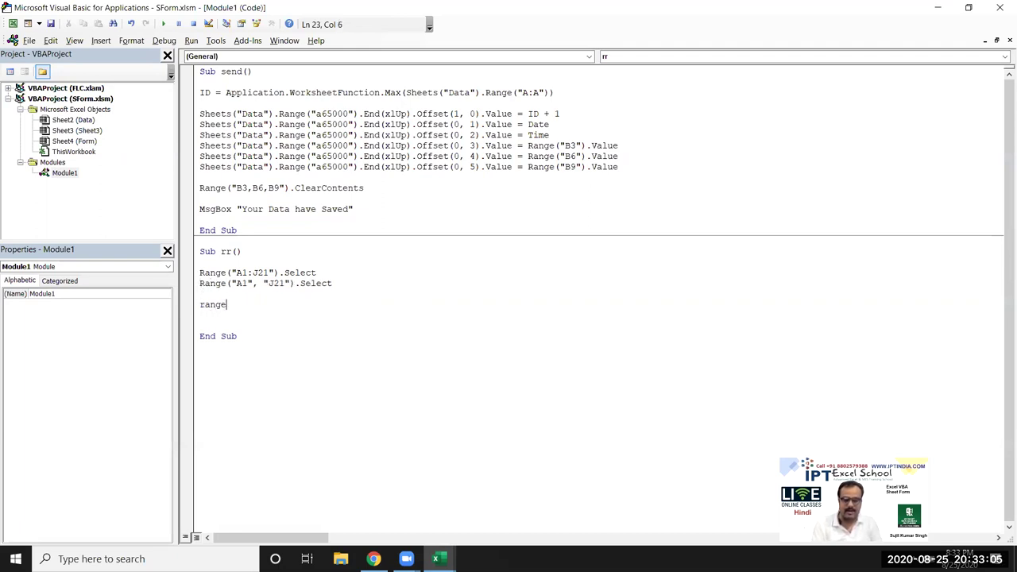
text(("a1").cu)
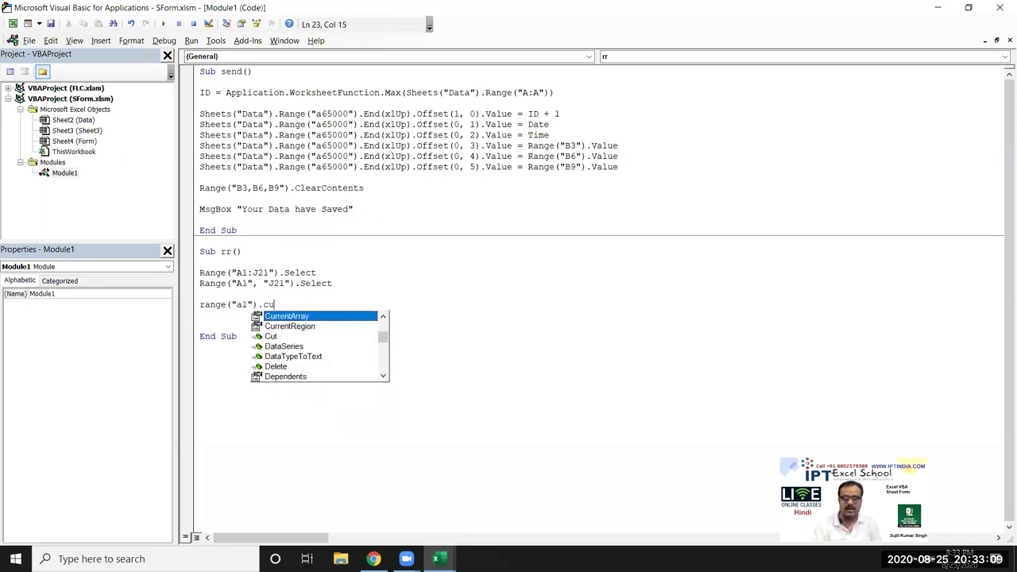
key(Tab)
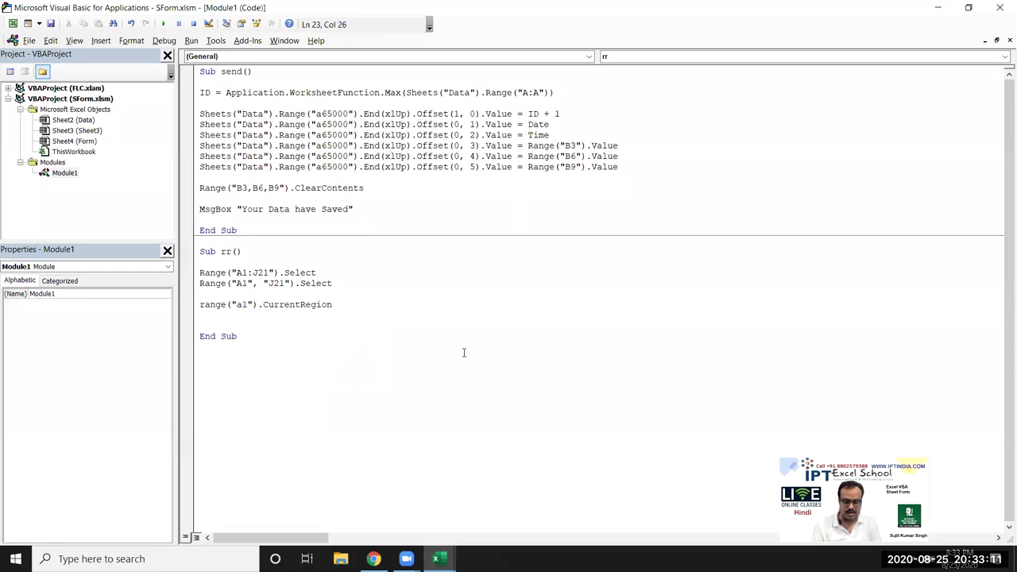
text(.se)
key(Return)
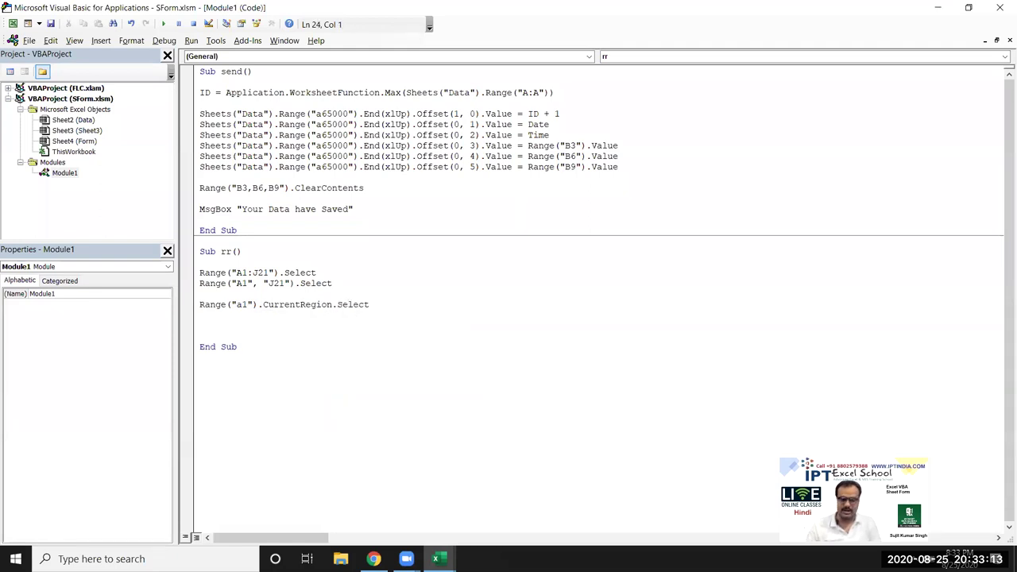
key(alt+F11)
Run the macro on the data block, then enter a in K9, L7 and M9.
key(ctrl+a)
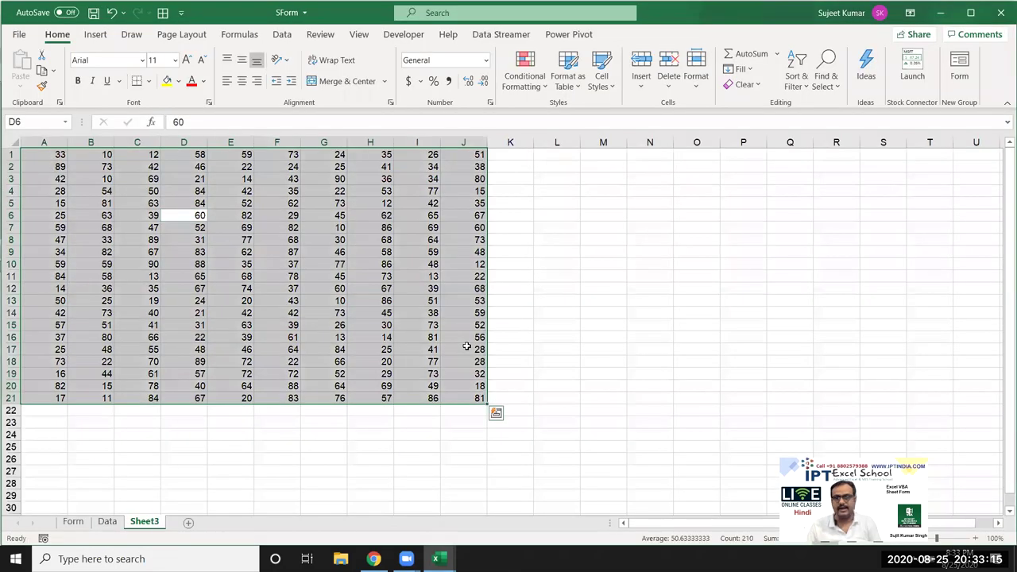
click(425, 269)
click(518, 254)
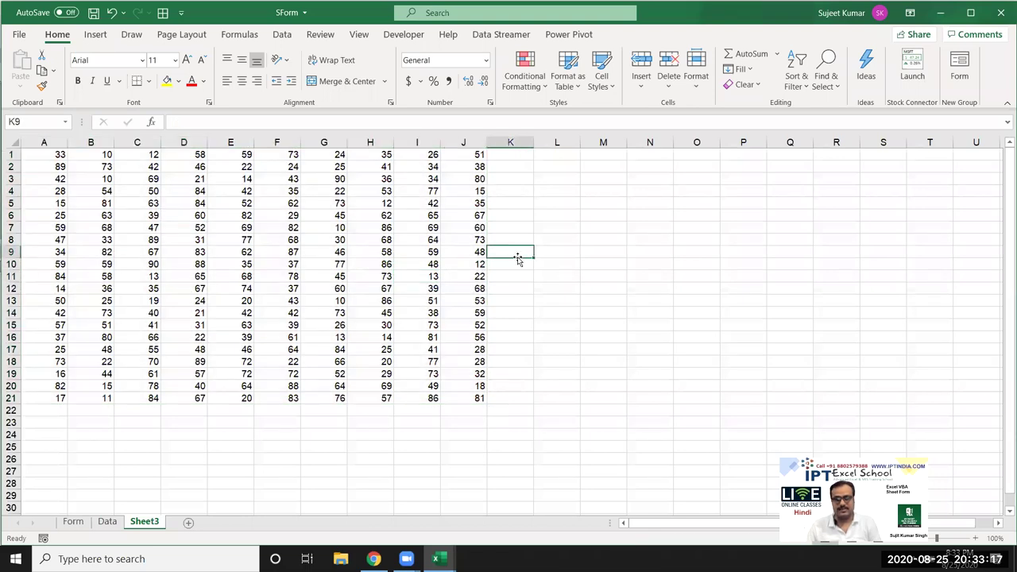
text(a)
click(556, 227)
text(a)
click(608, 250)
text(a)
click(332, 216)
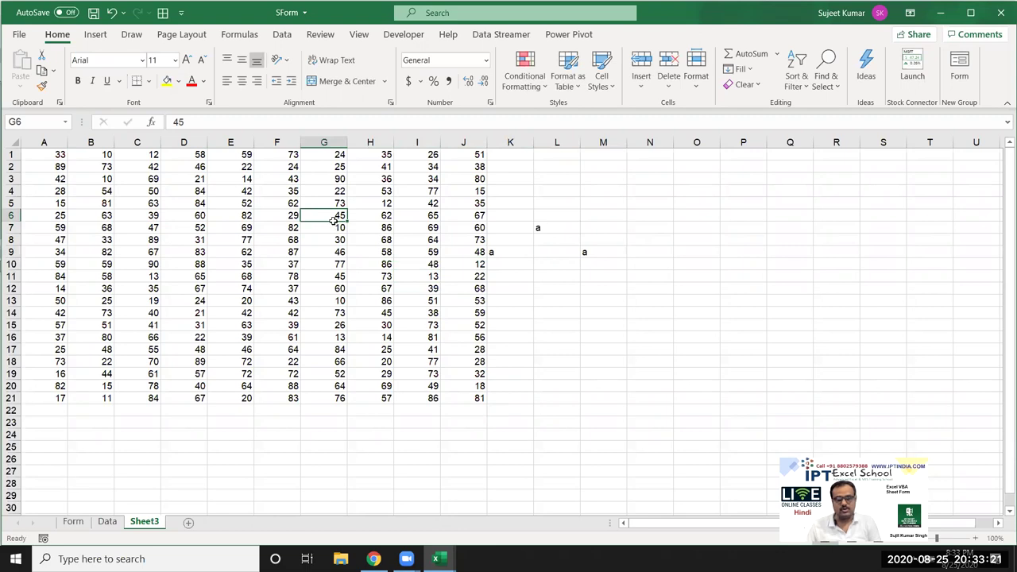
Rerun the macro on the grown A1:M21 region and test Ctrl+Shift+Right/Down from A1.
key(ctrl+a)
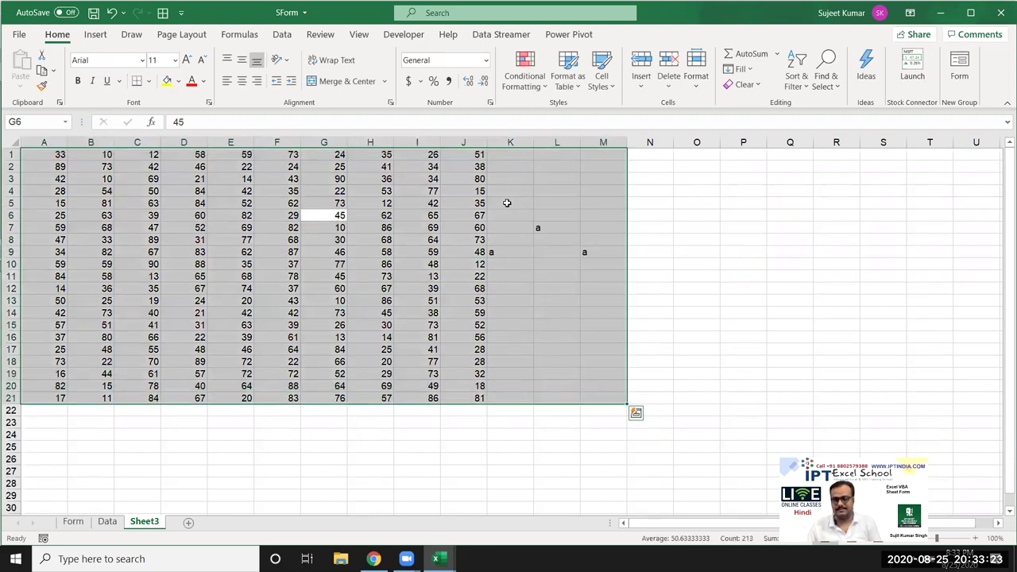
click(429, 215)
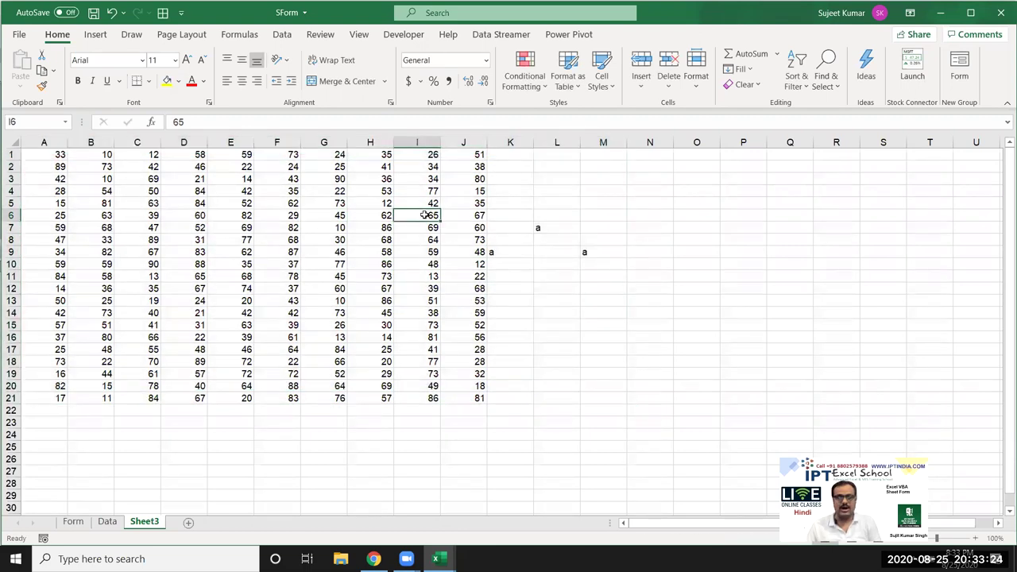
click(46, 155)
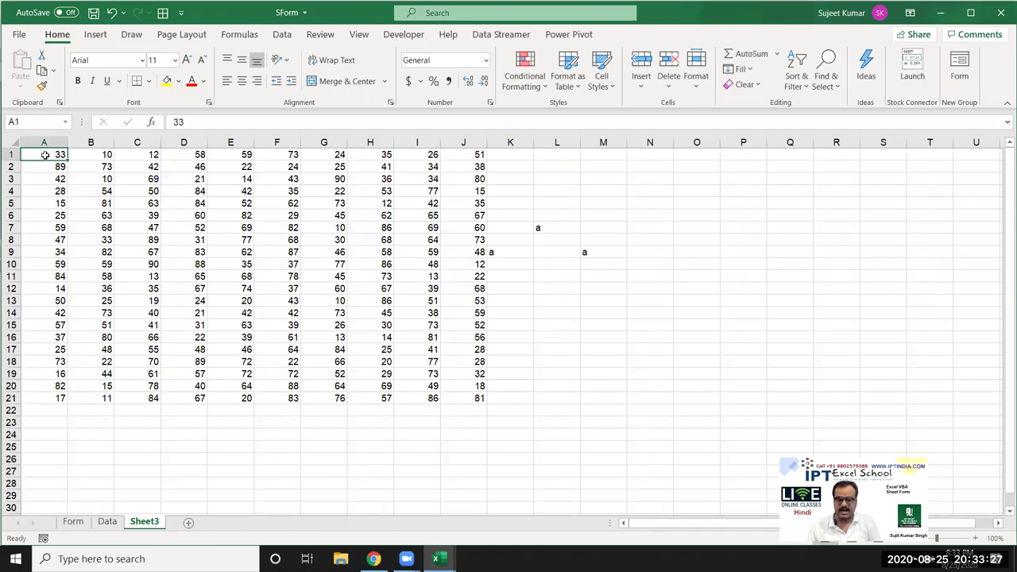
key(ctrl+shift+Right)
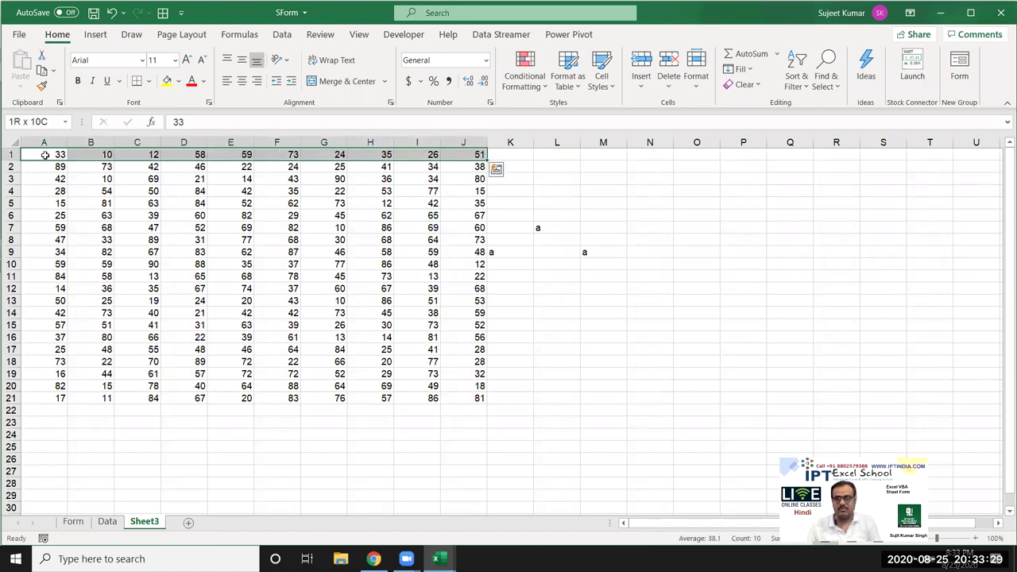
key(ctrl+shift+Down)
click(45, 155)
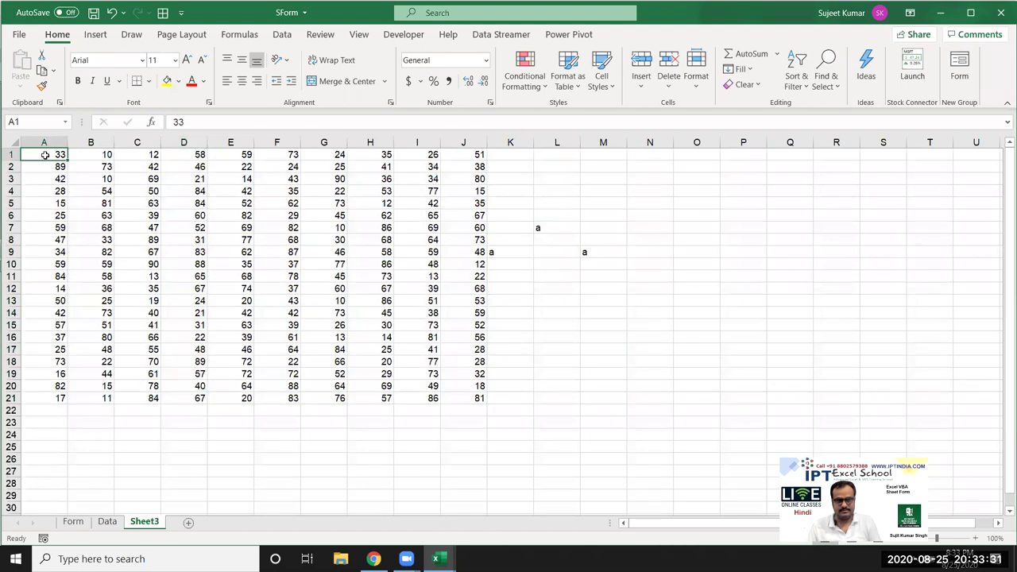
Test Ctrl+Right and Ctrl+Left jumps along row 1, then return to the VBA editor.
key(alt+F11)
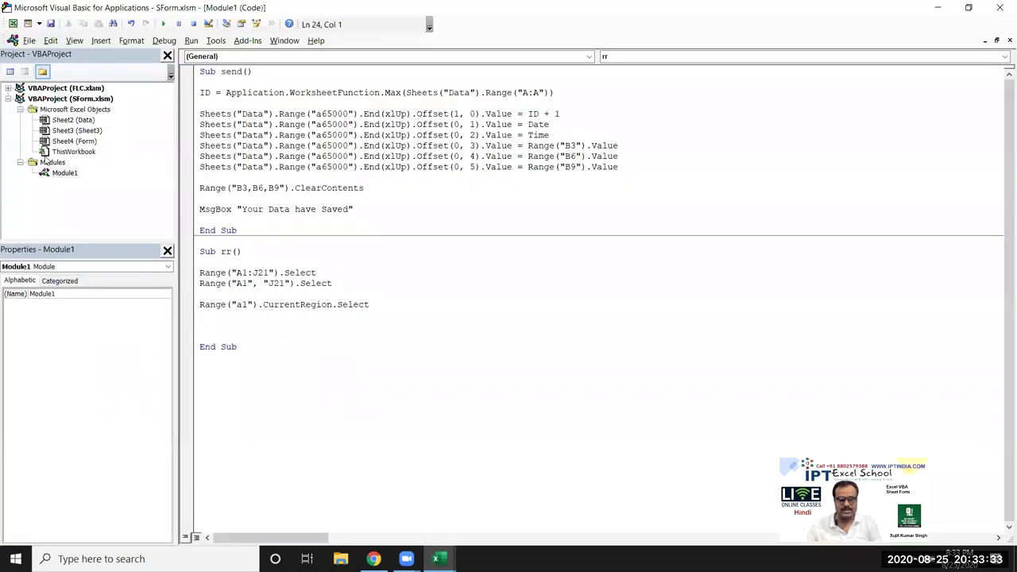
key(alt+F11)
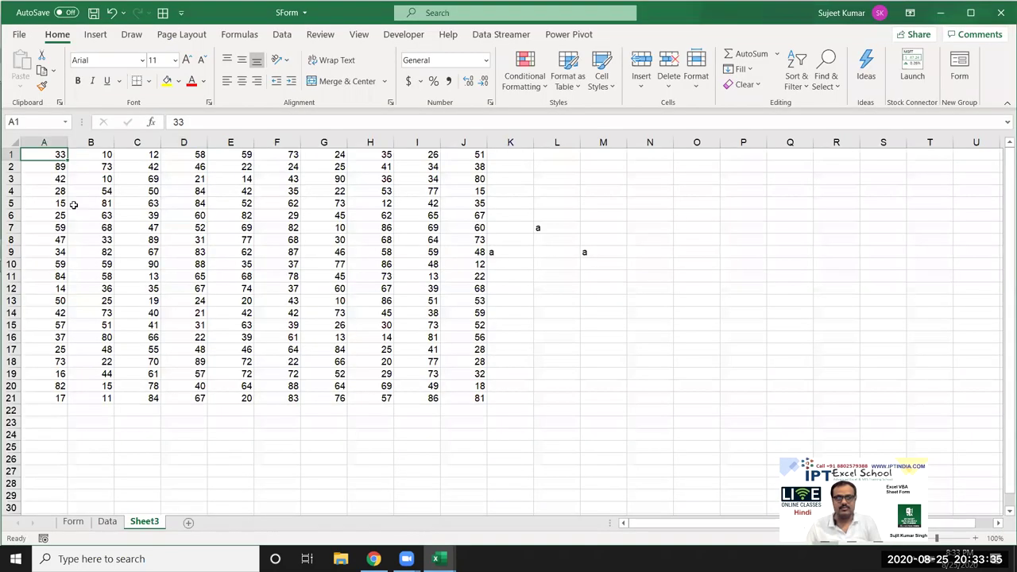
key(ctrl+Right)
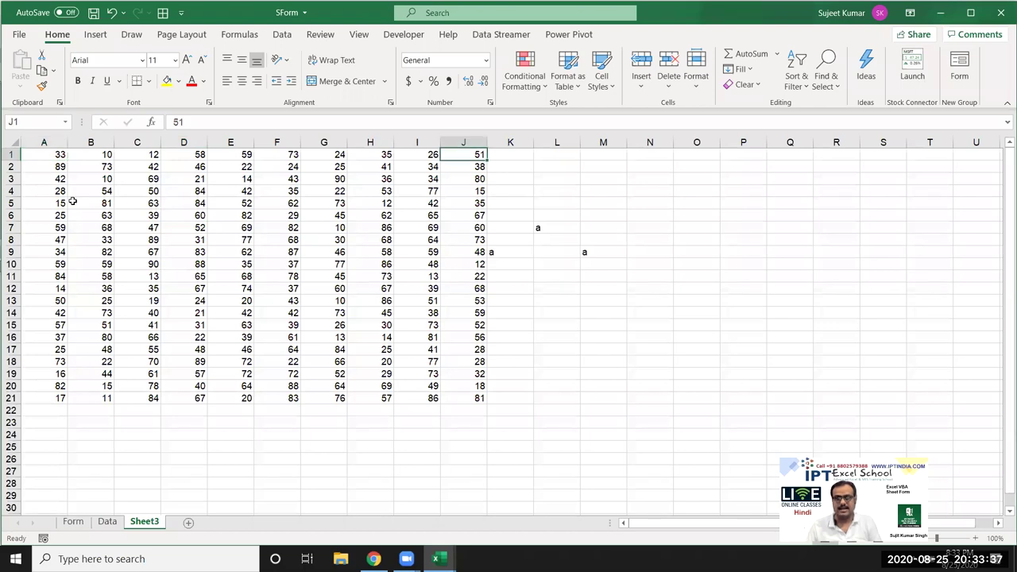
key(ctrl+Left)
key(alt+F11)
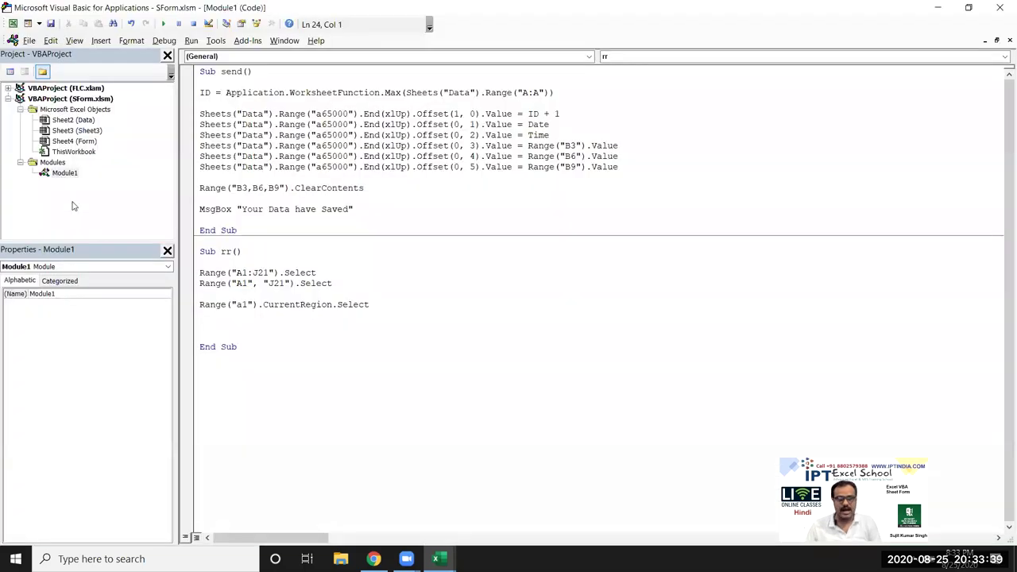
Add a copied line edited to Range("A1", Range("A1").End(xlToLeft)).Select.
drag(340, 286, 199, 284)
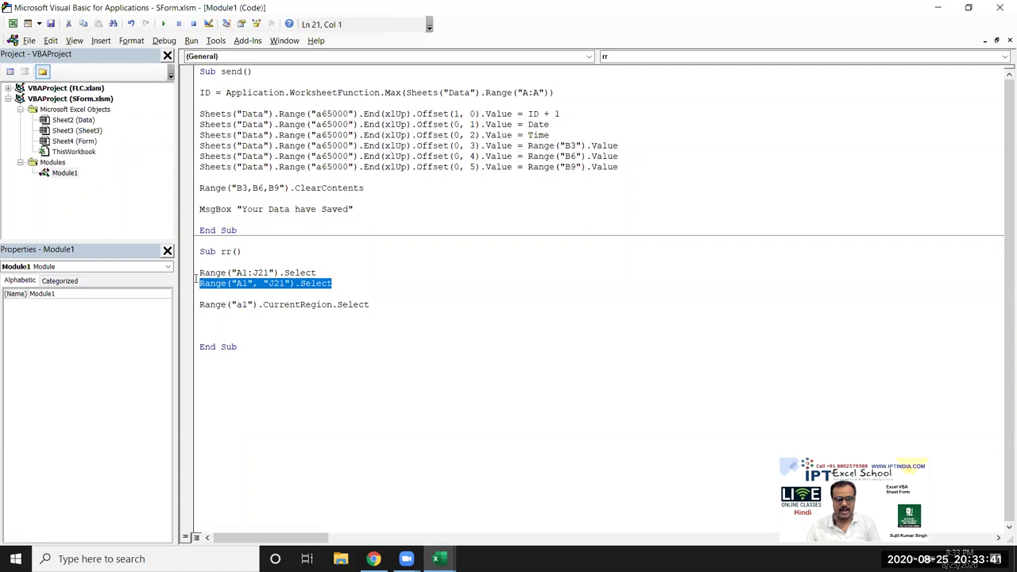
click(202, 326)
text(Range("A1", "J21").Select)
click(248, 326)
click(286, 325)
double_click(286, 326)
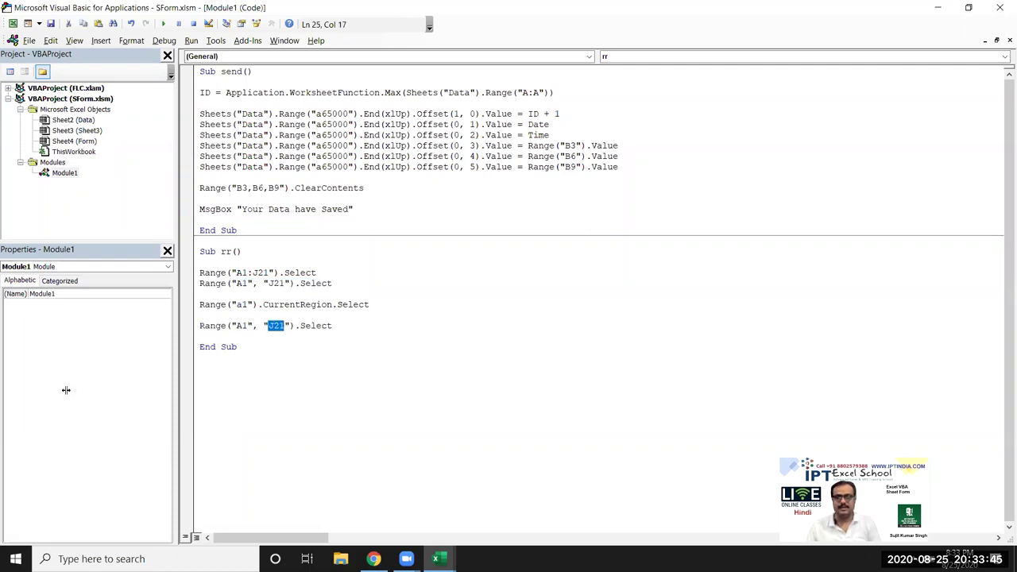
drag(265, 326, 294, 328)
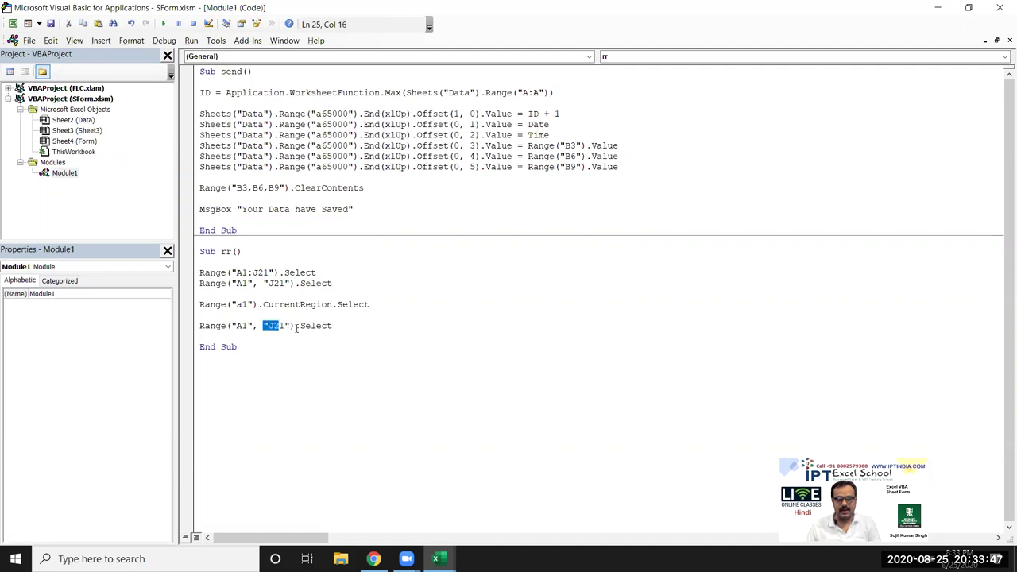
text(range("A1)
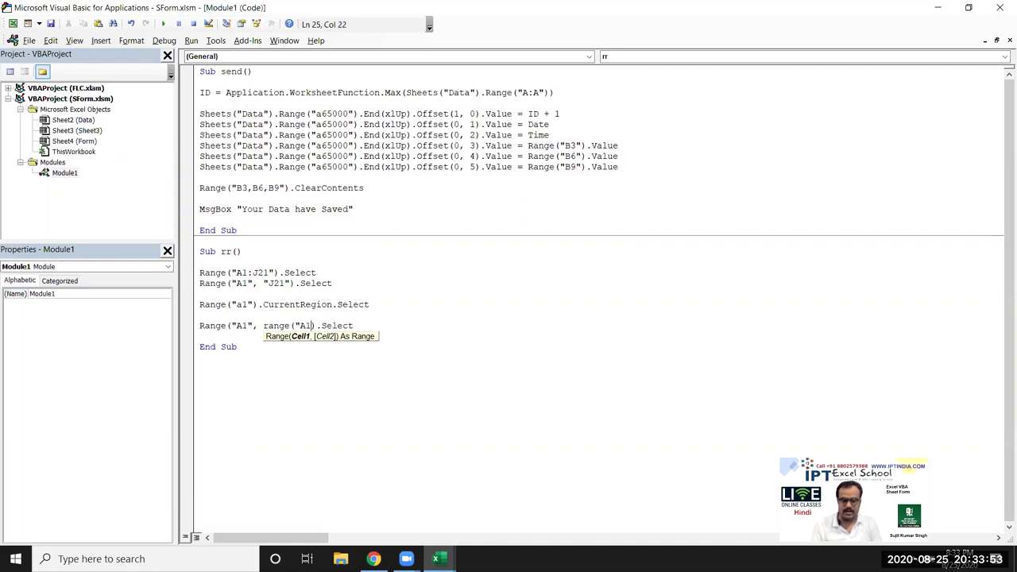
text("))
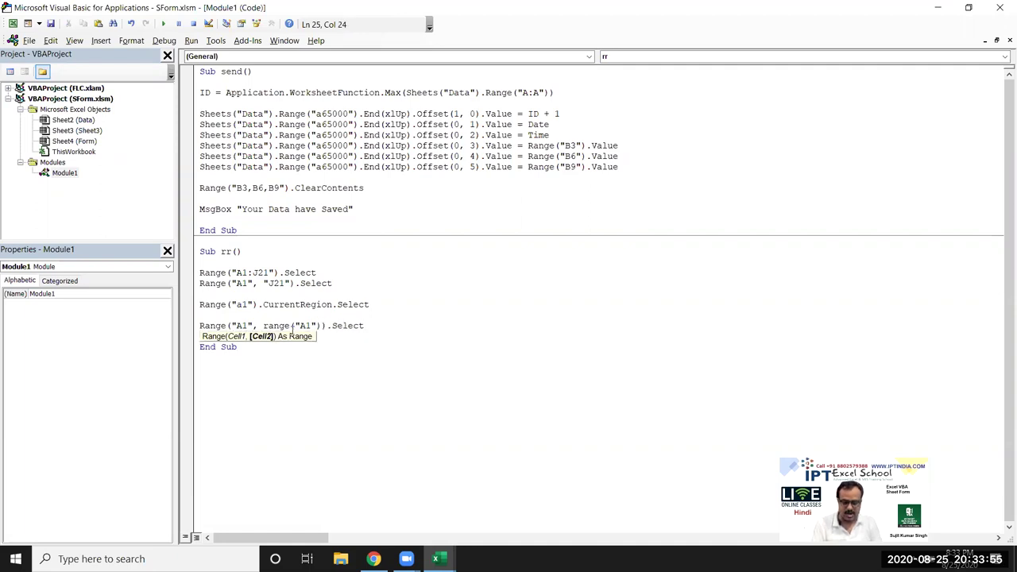
text(.end)
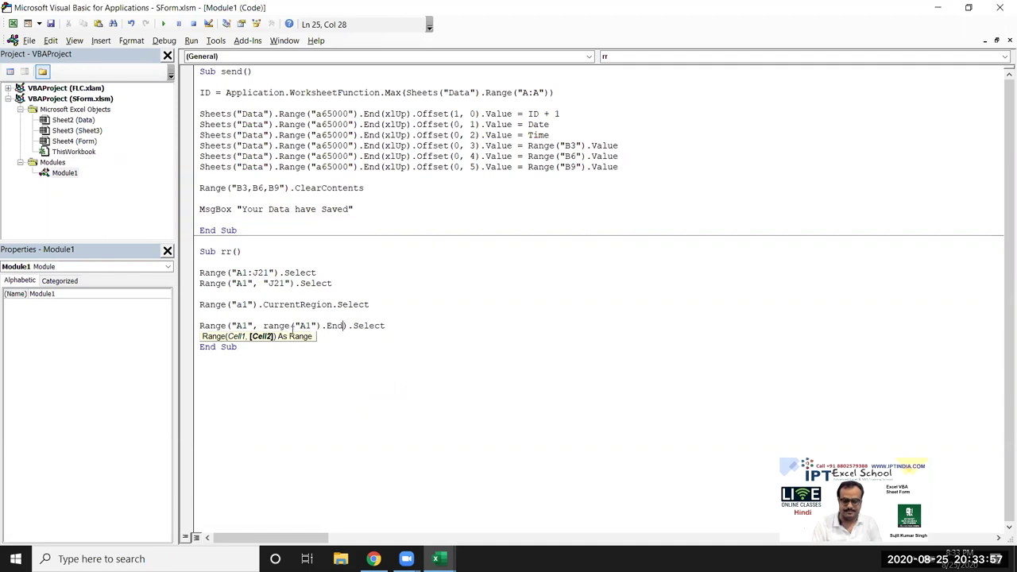
text(()
key(Down)
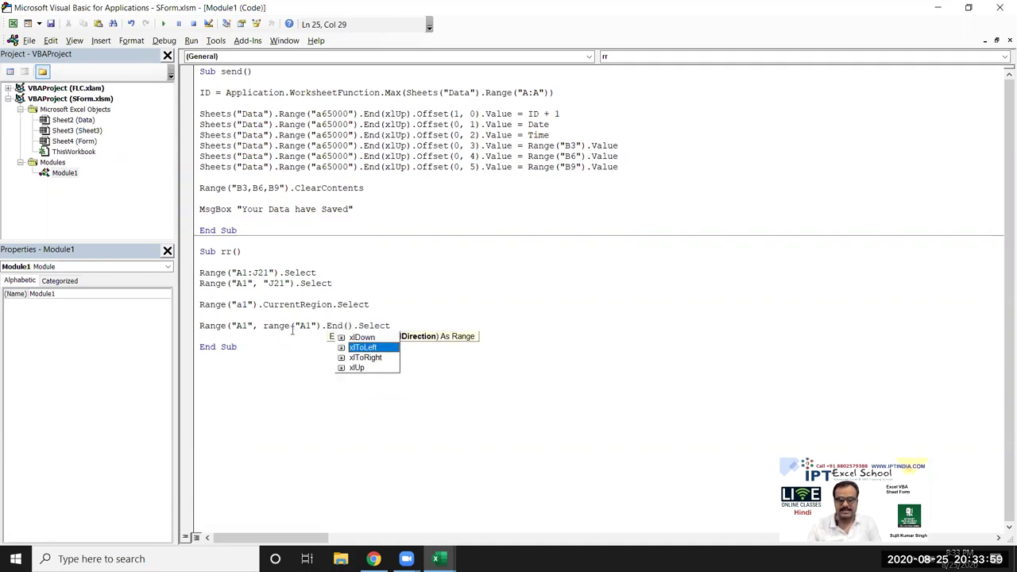
key(Tab)
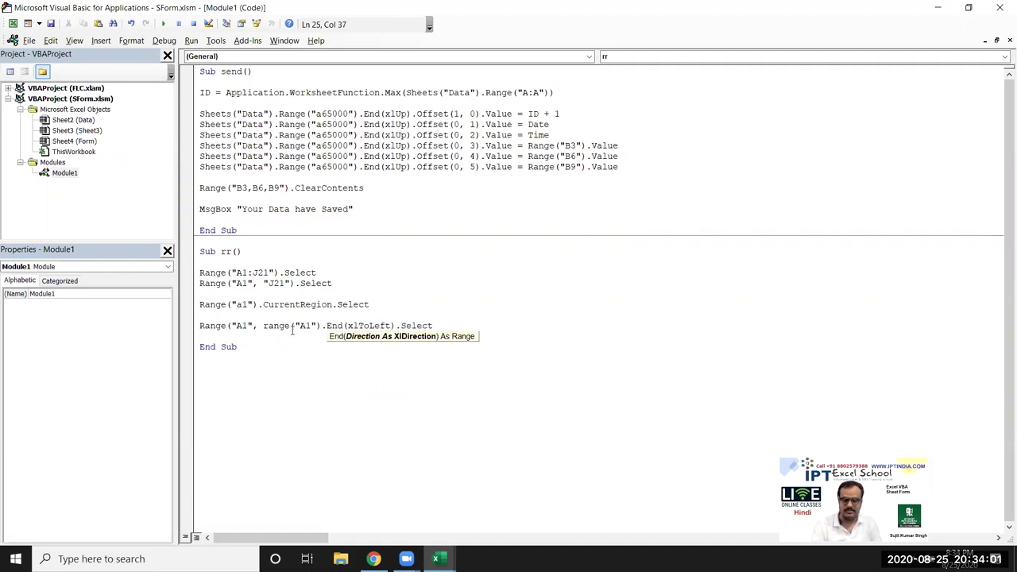
text())
click(339, 395)
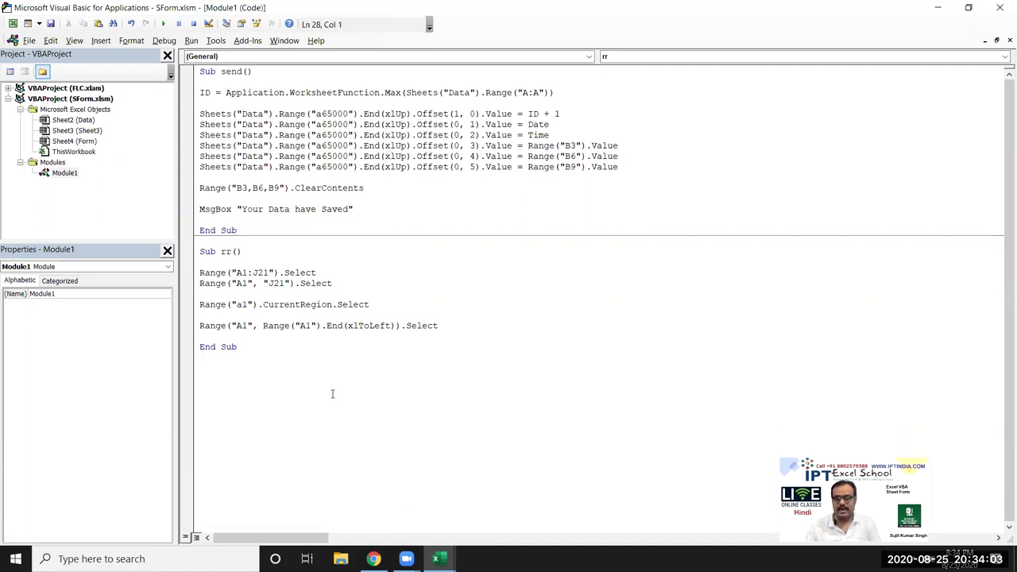
Highlight the line's two arguments and check row 1's last filled cell on Sheet3.
double_click(241, 325)
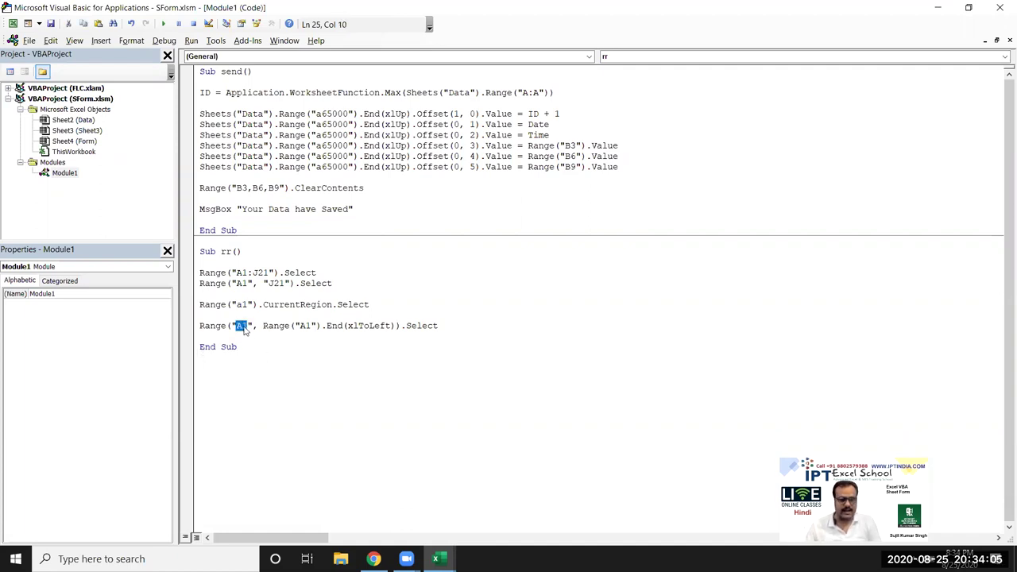
drag(262, 326, 440, 326)
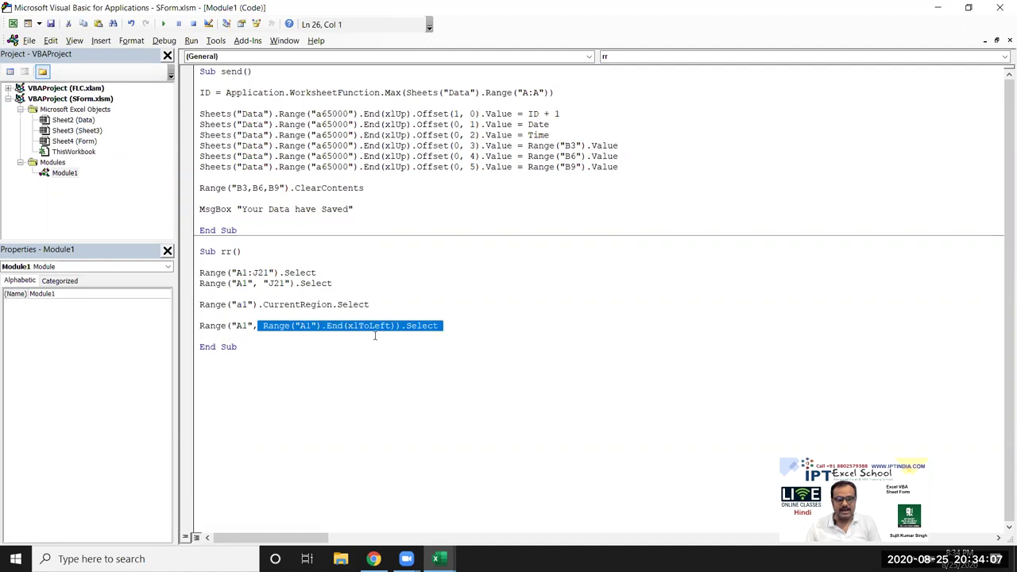
click(283, 284)
drag(263, 325, 397, 327)
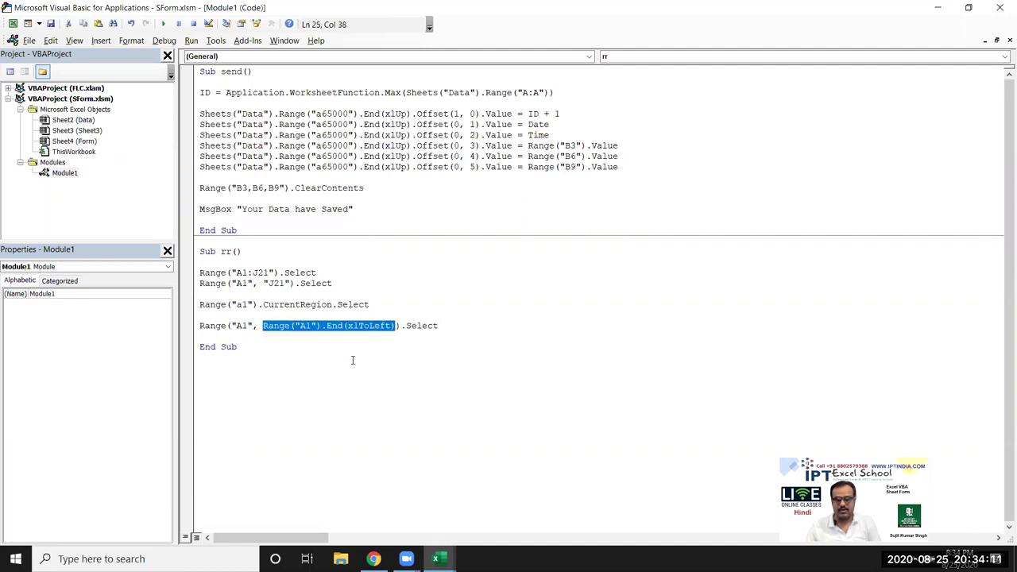
key(alt+F11)
key(ctrl+Right)
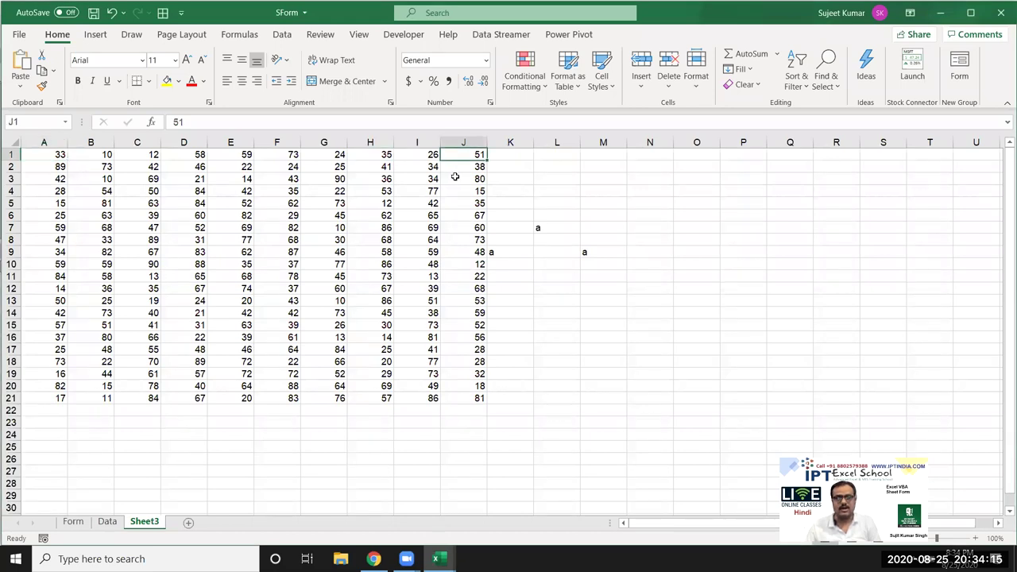
key(alt+F11)
Change the End direction from xlToLeft to xlToRight.
click(191, 329)
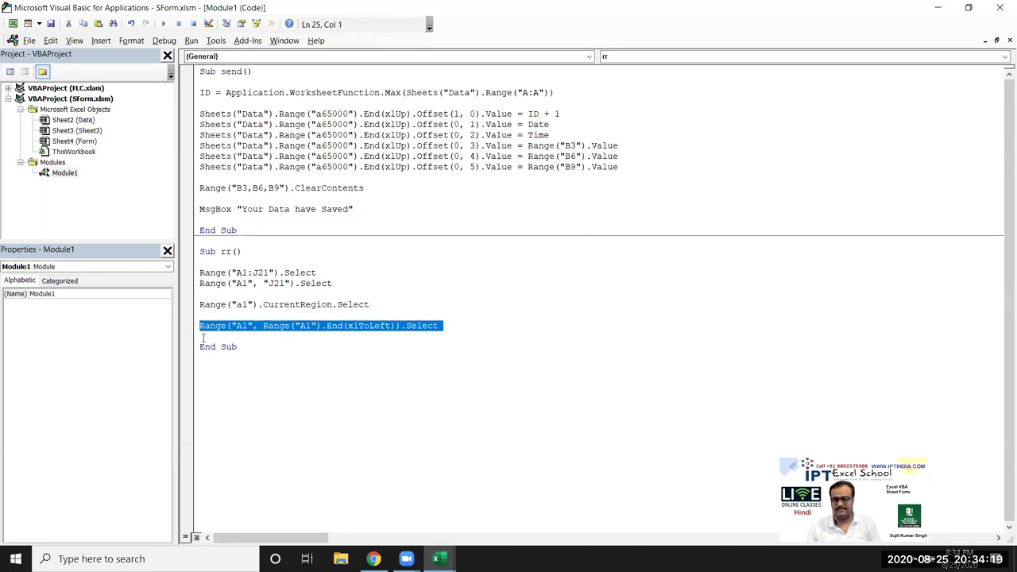
click(203, 338)
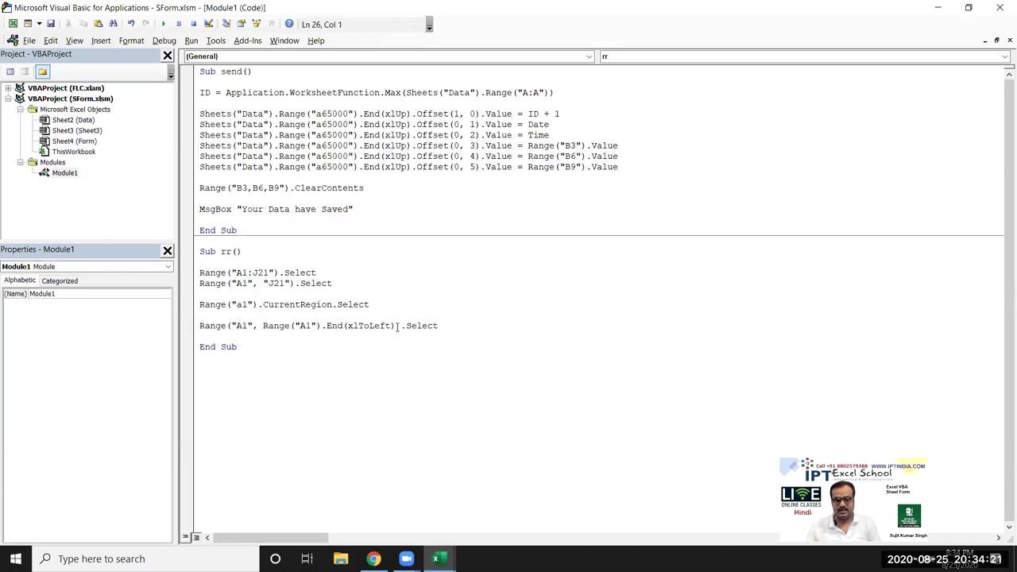
drag(395, 326, 347, 326)
key(BackSpace)
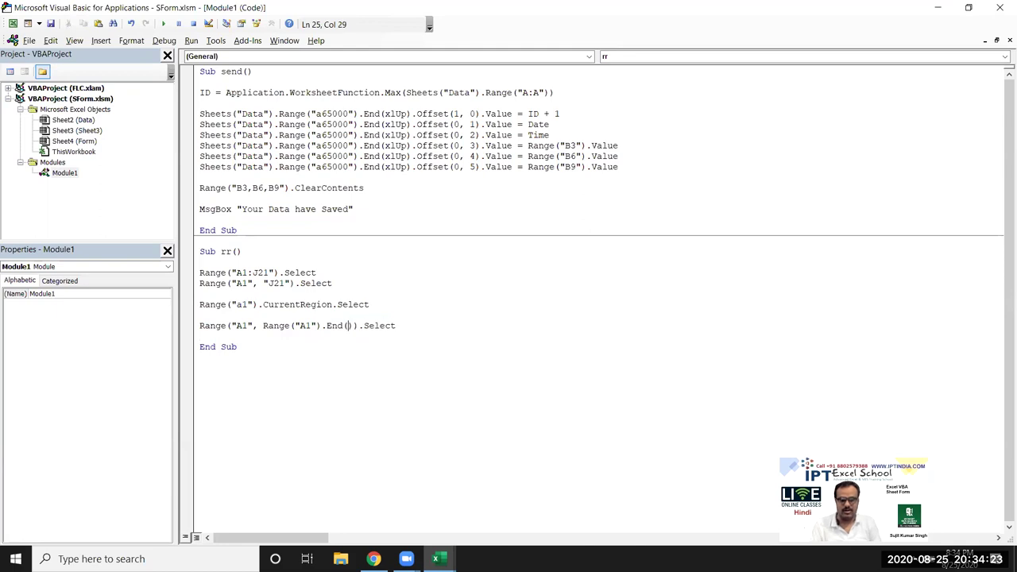
key(BackSpace)
text(()
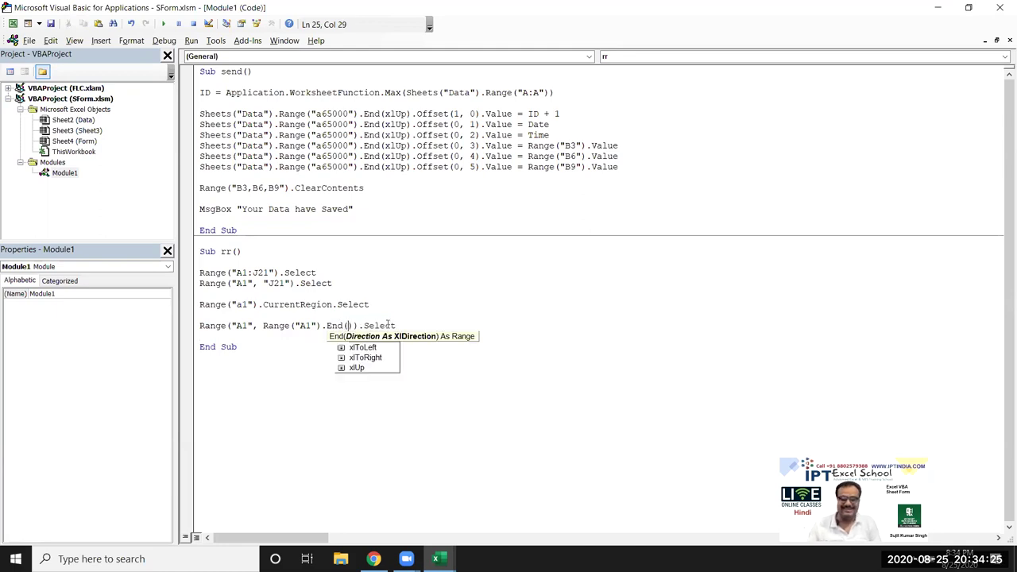
key(Down)
key(Down)
key(Tab)
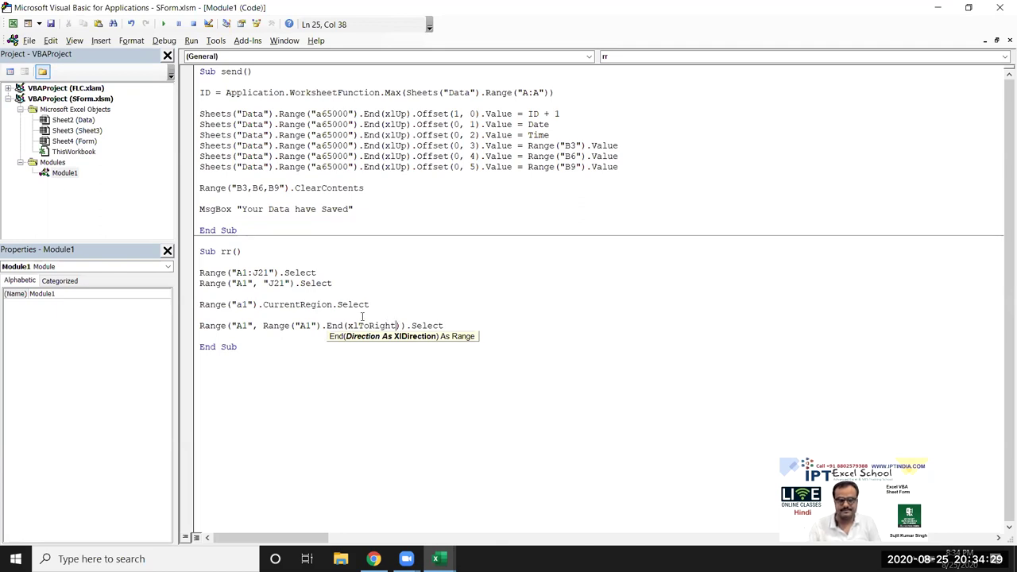
click(381, 357)
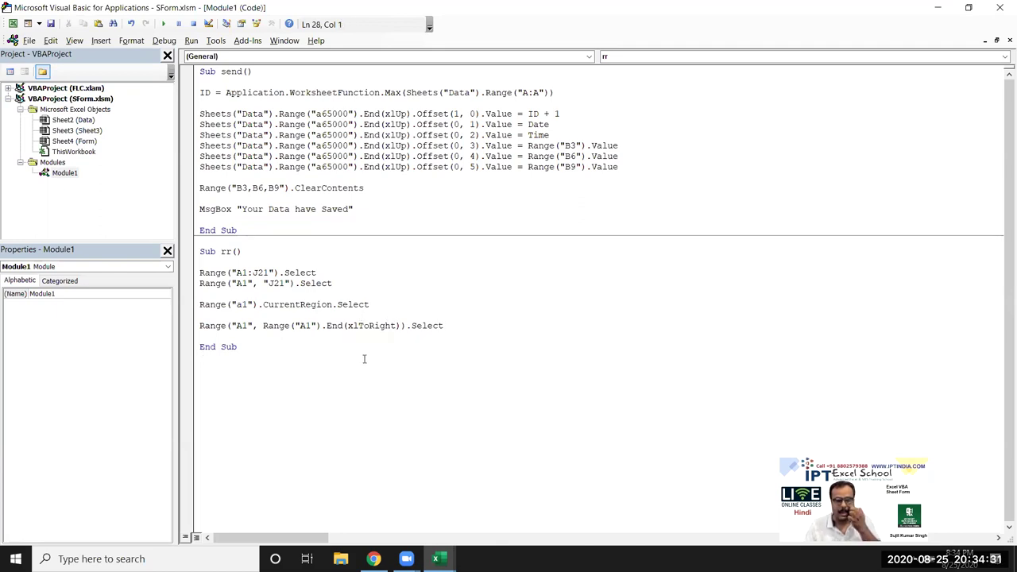
click(225, 335)
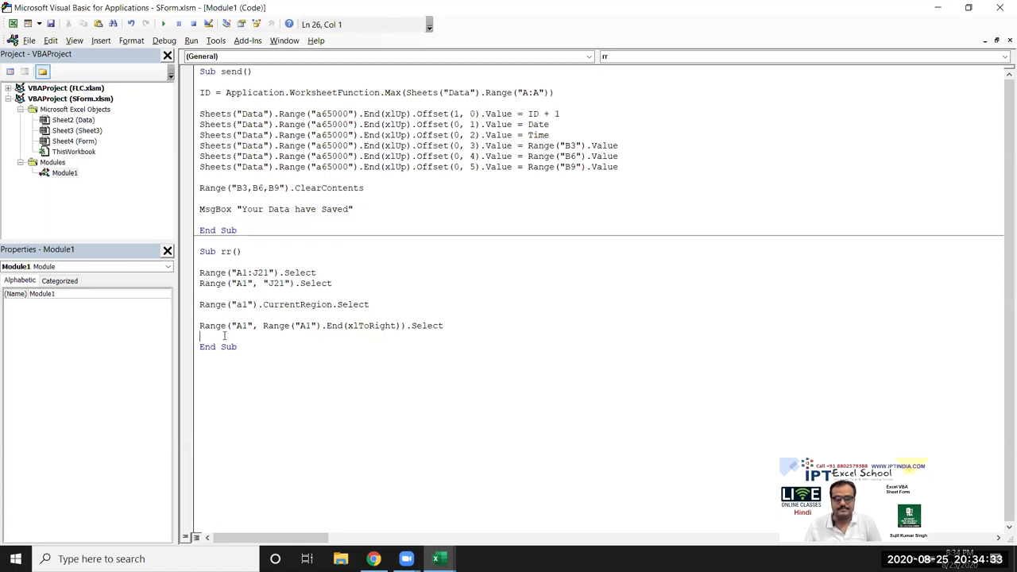
Test the row 1 selection A1:J1 and its extension to row 21 on Sheet3.
key(alt+F11)
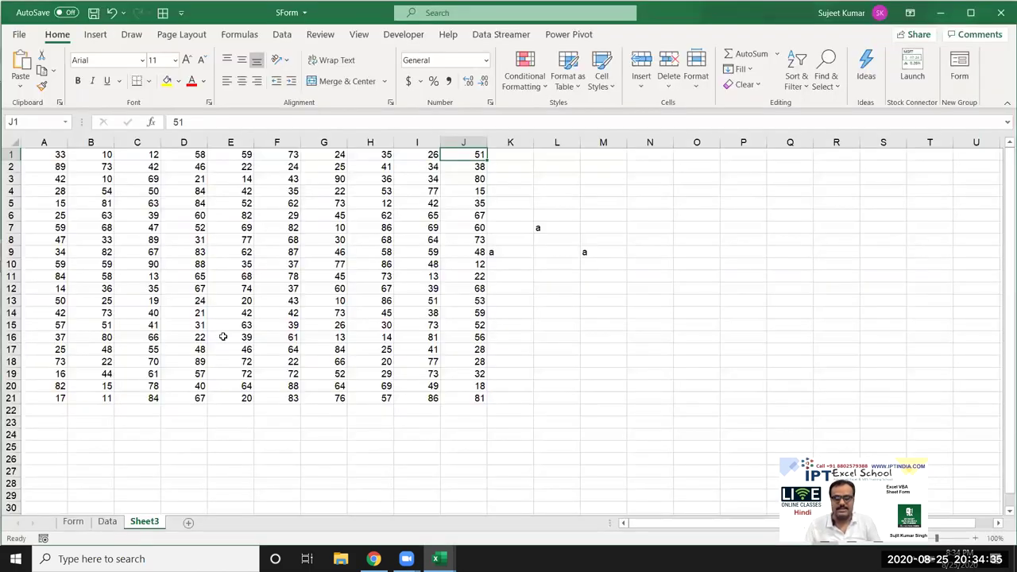
key(ctrl+shift+Left)
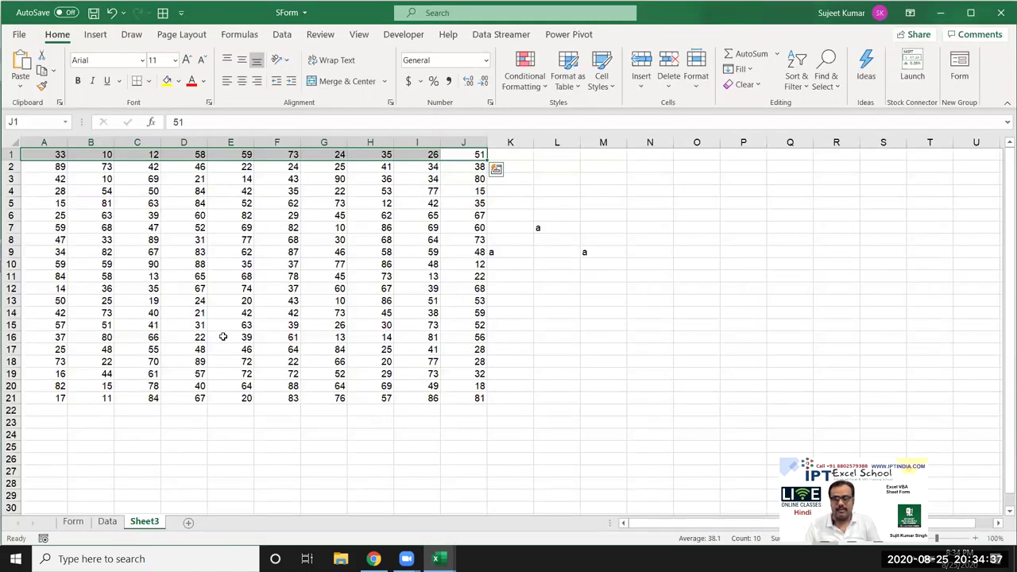
key(ctrl+shift+Down)
key(ctrl+shift+Up)
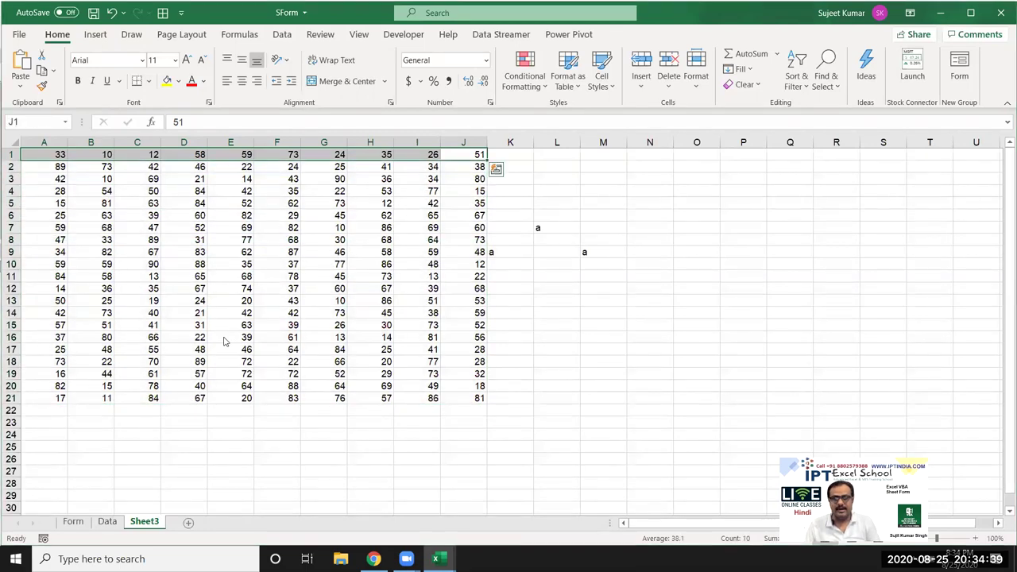
key(alt+F11)
Copy the Range("A1", "J21") line onto a new line above End Sub.
drag(331, 283, 200, 283)
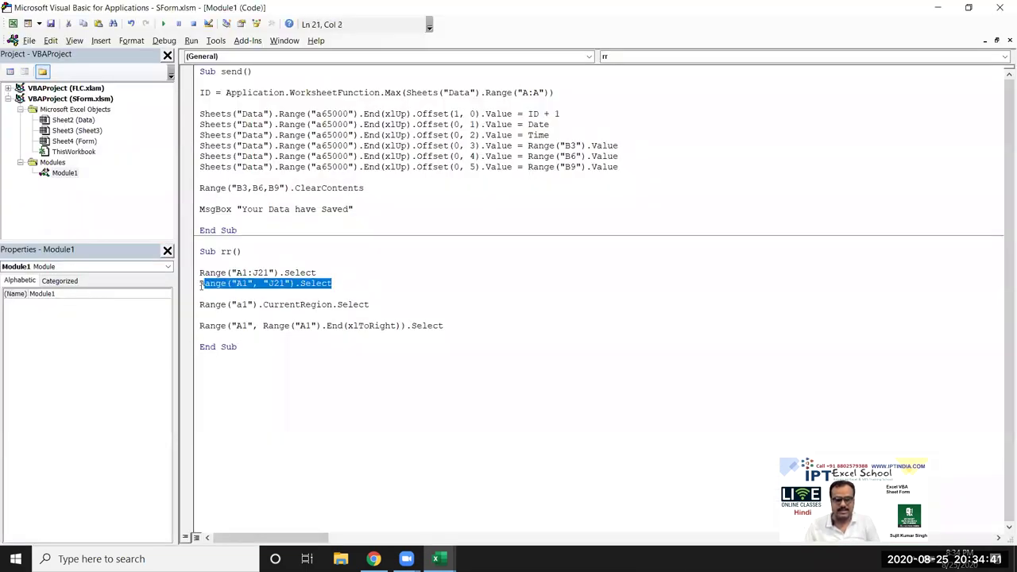
key(ctrl+c)
click(201, 336)
key(Return)
key(Return)
key(Up)
key(ctrl+v)
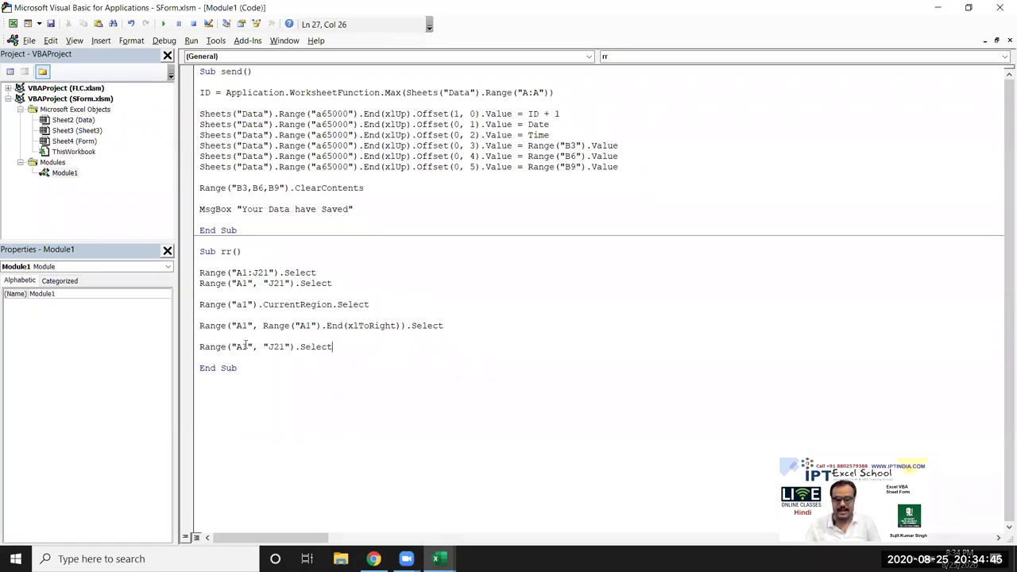
Change the copied line's arguments to Selection and Selection.End(xlDown).
double_click(249, 347)
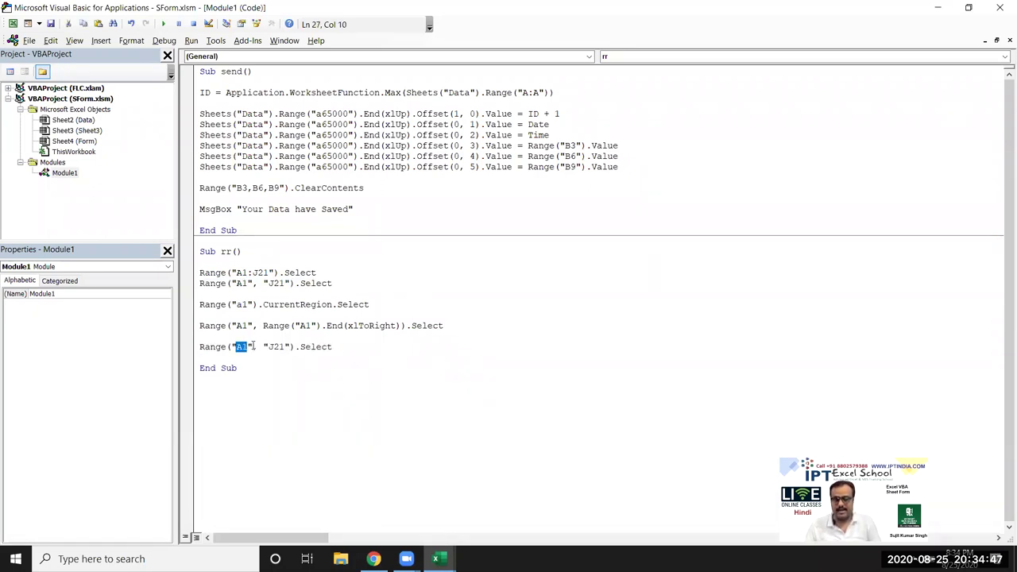
drag(241, 347, 233, 354)
key(Delete)
key(alt+F11)
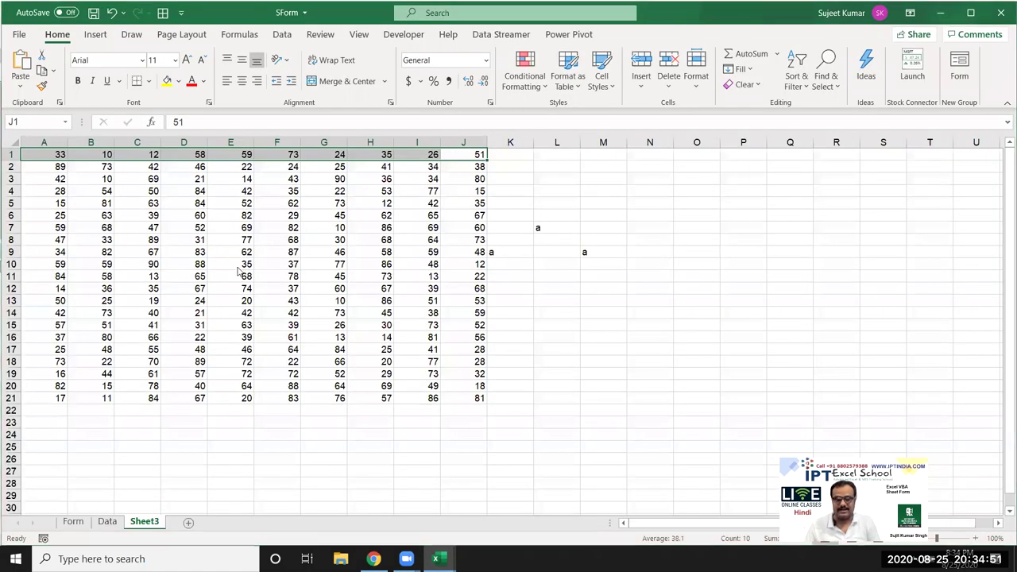
key(alt+F11)
text(selection, "J21").Select)
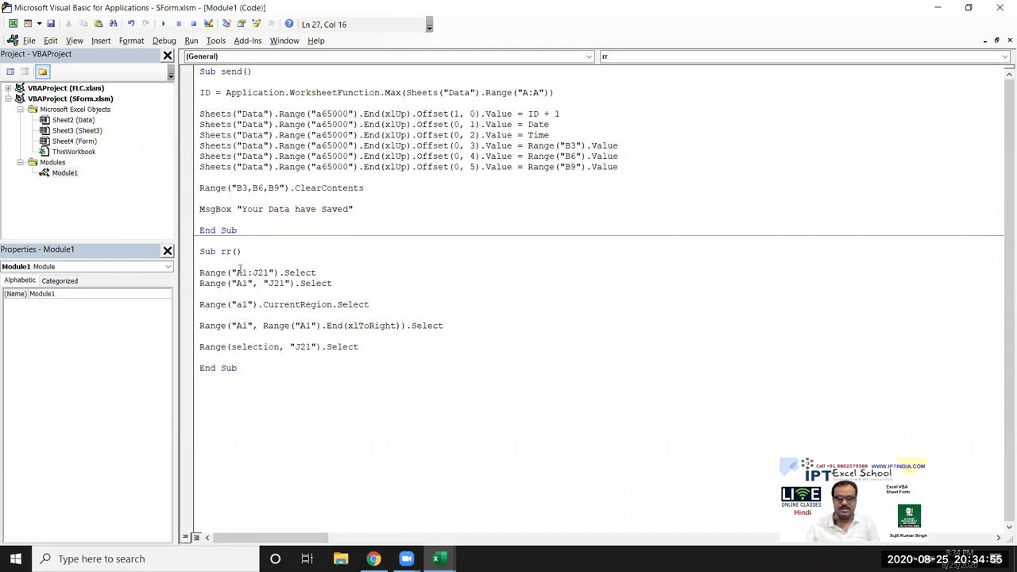
drag(319, 347, 290, 347)
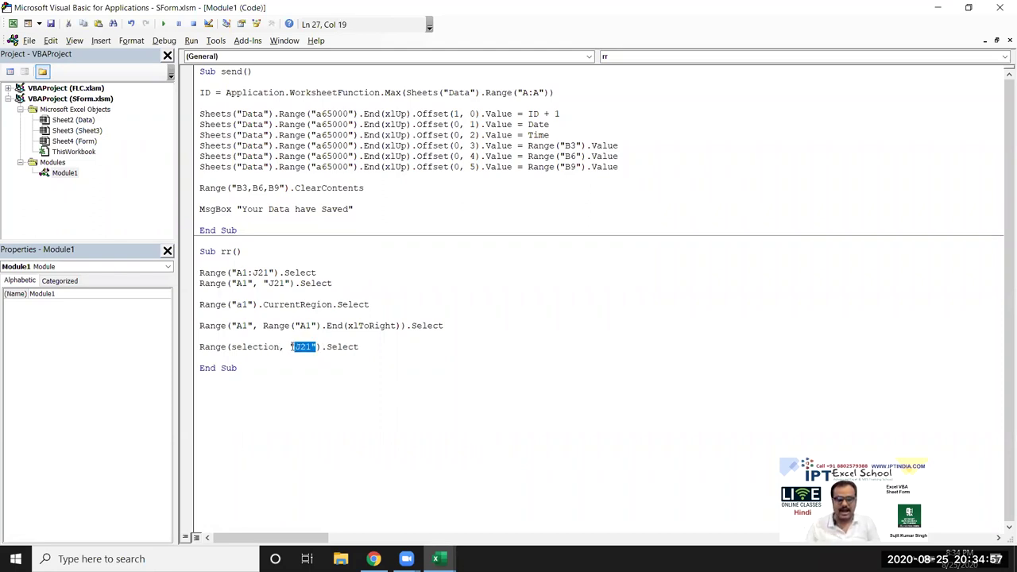
text(selection.end)
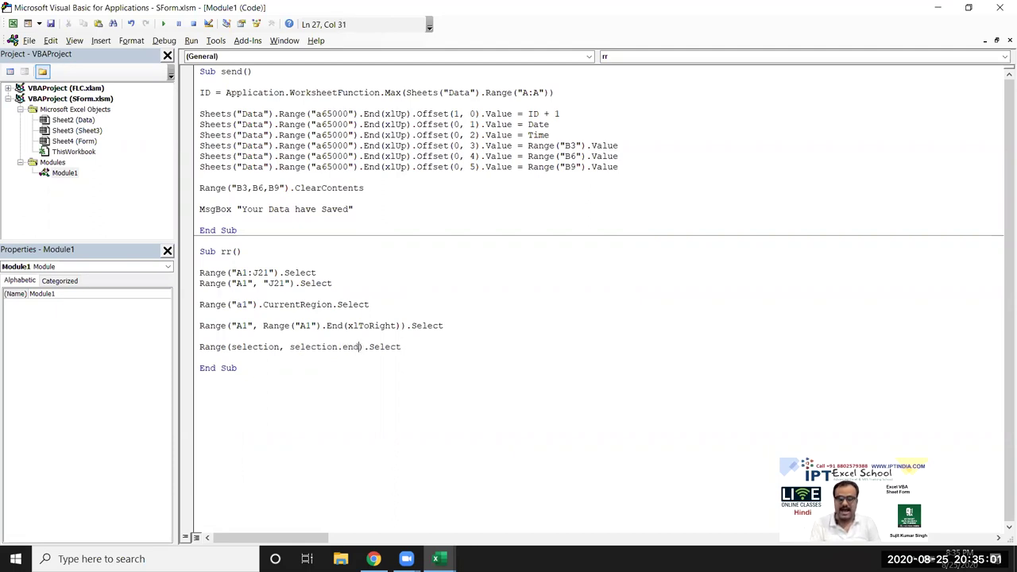
text((xldown)
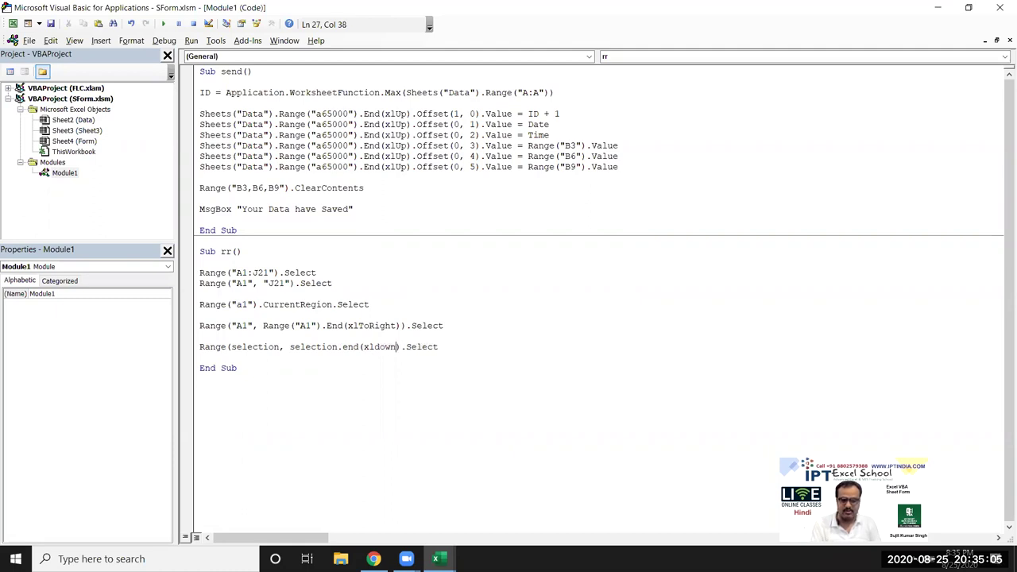
text())
click(201, 530)
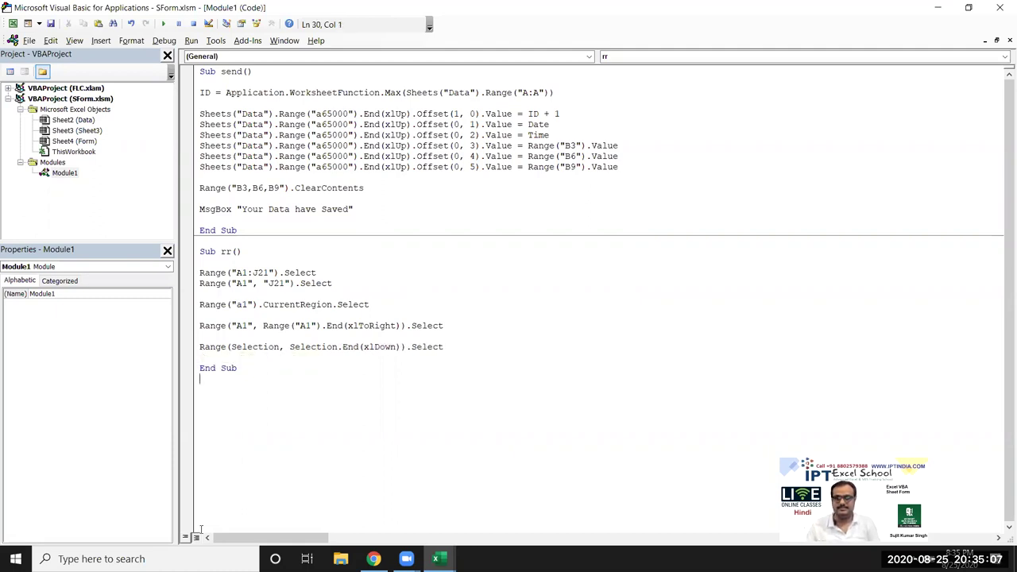
Test the row-1 selection extending down to A1:J21 on Sheet3.
click(200, 326)
drag(200, 326, 417, 357)
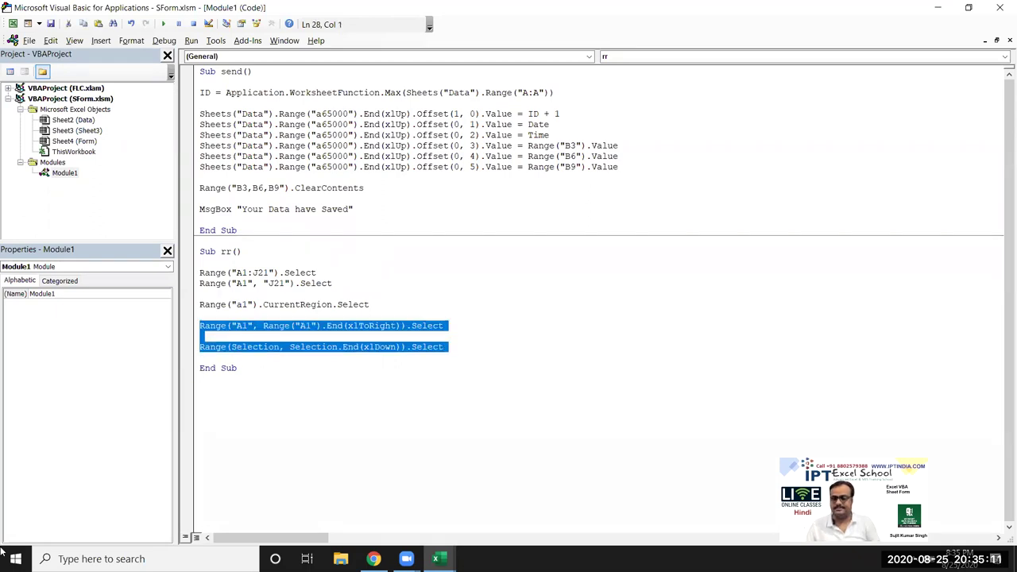
key(alt+F11)
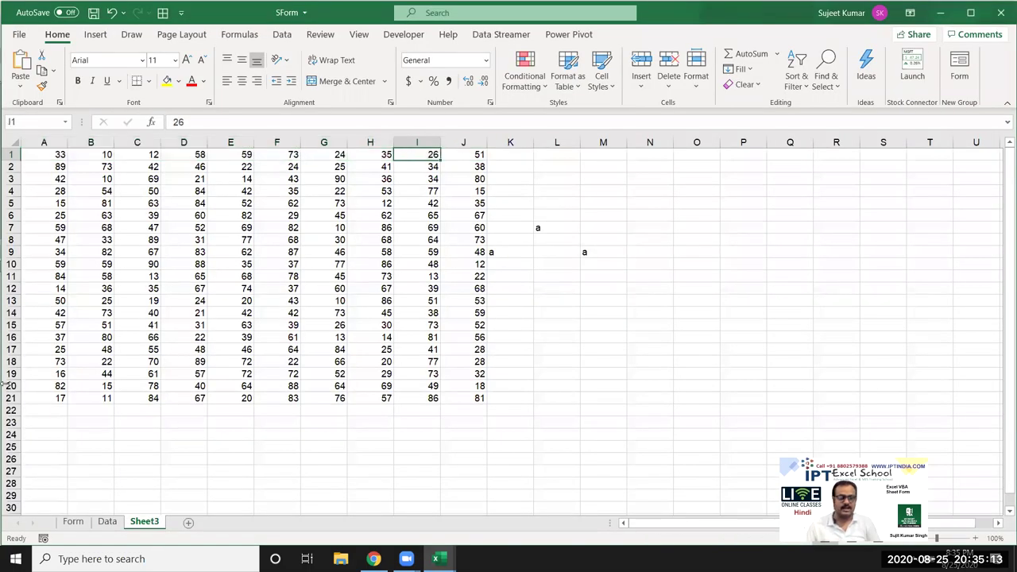
key(ctrl+shift+Right)
key(ctrl+shift+Down)
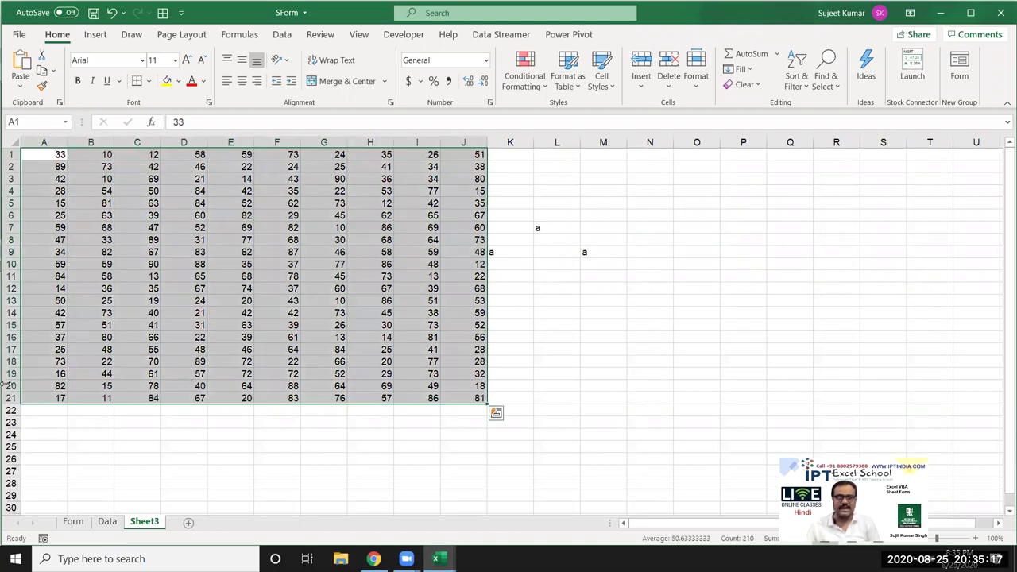
key(ctrl+Home)
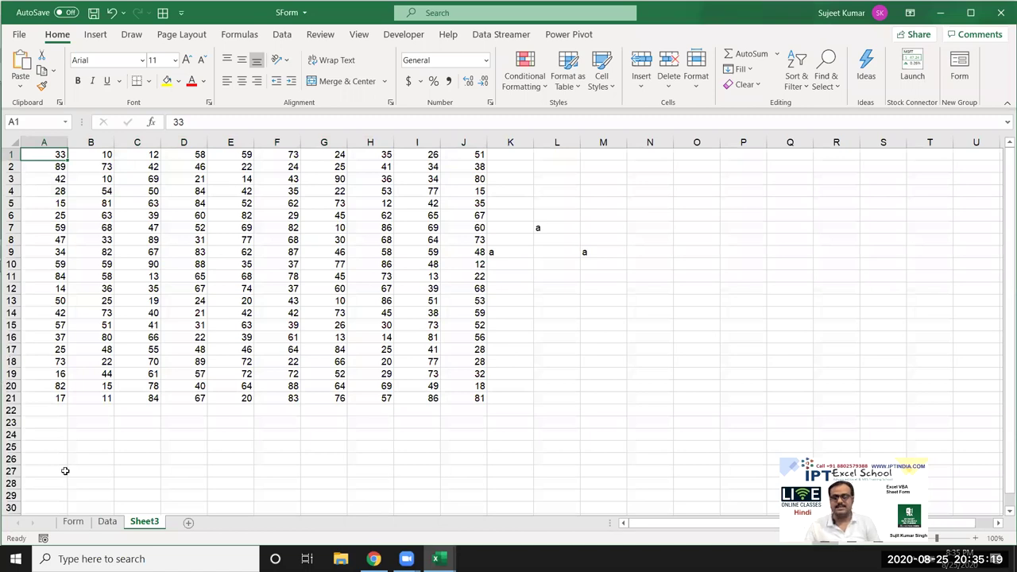
key(alt+F11)
Highlight the rr and send macro code, then show the SForm workbook's Form sheet.
drag(322, 389, 204, 253)
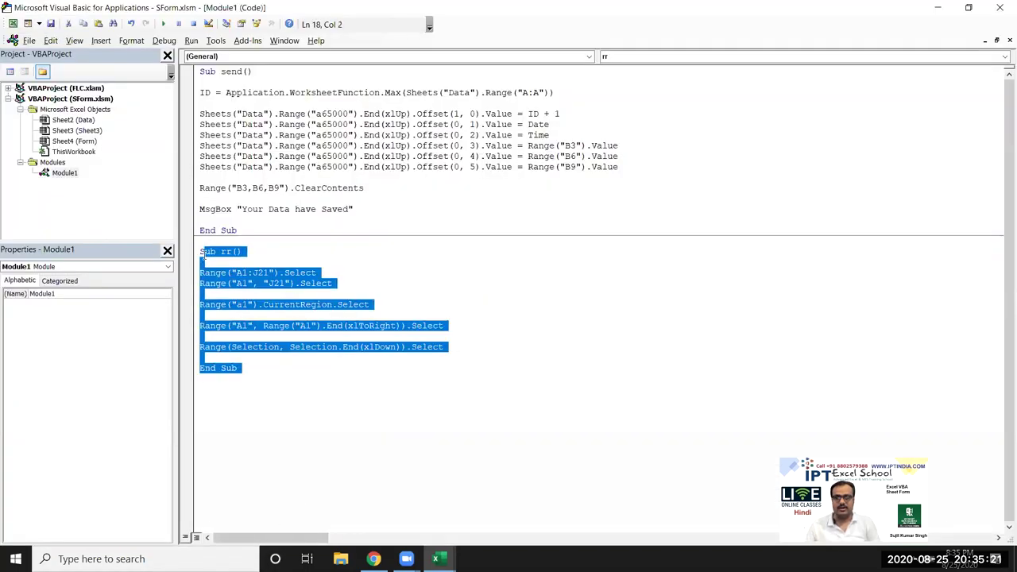
drag(354, 209, 199, 93)
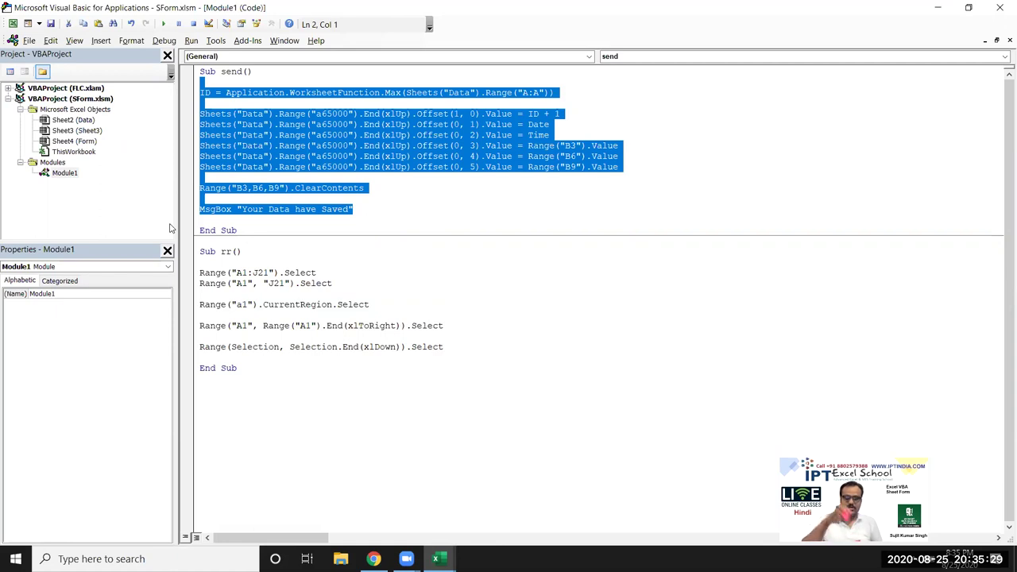
click(435, 559)
click(336, 527)
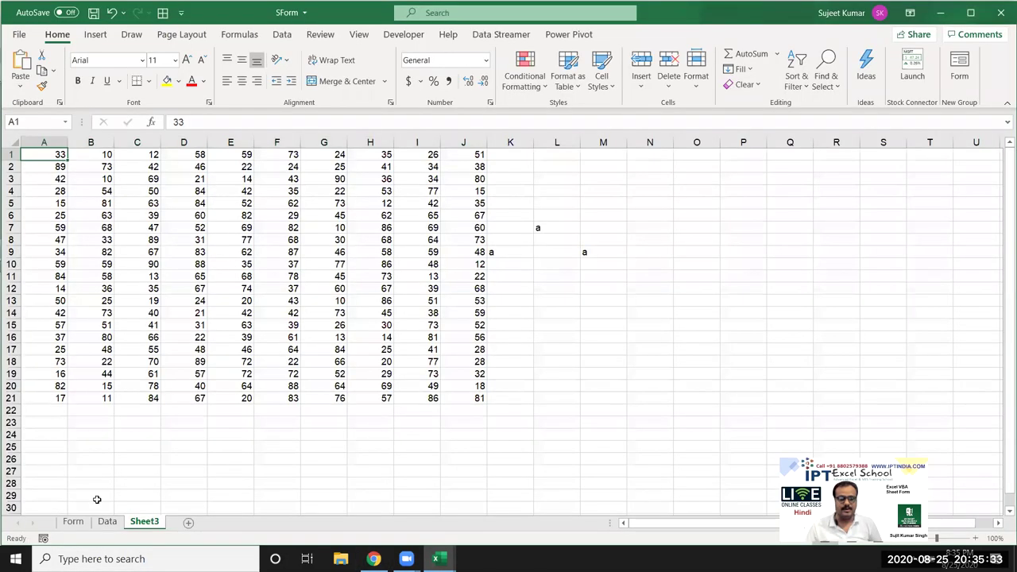
click(74, 522)
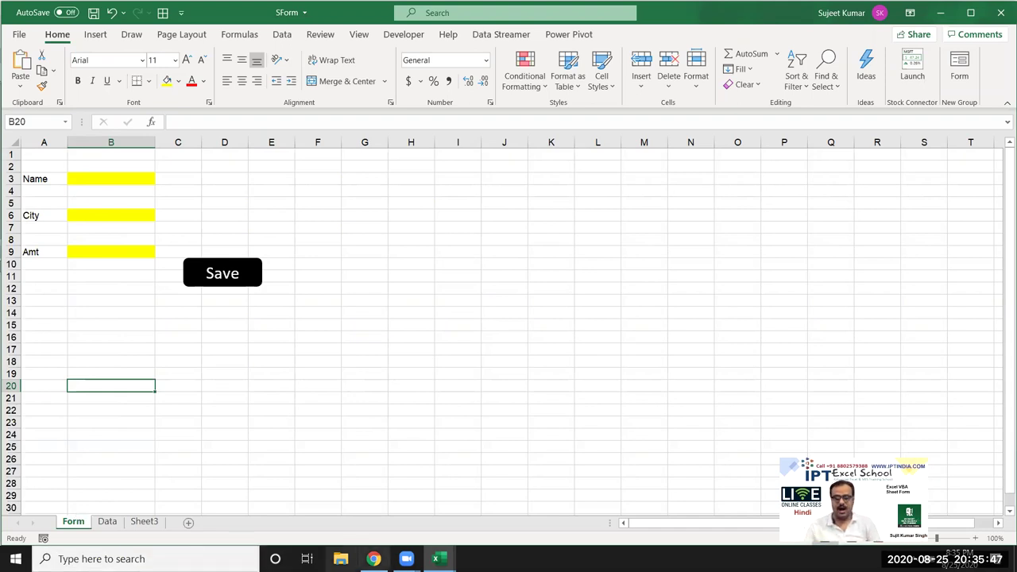
Bring Chrome forward on the MIS Training Institute tab.
click(373, 559)
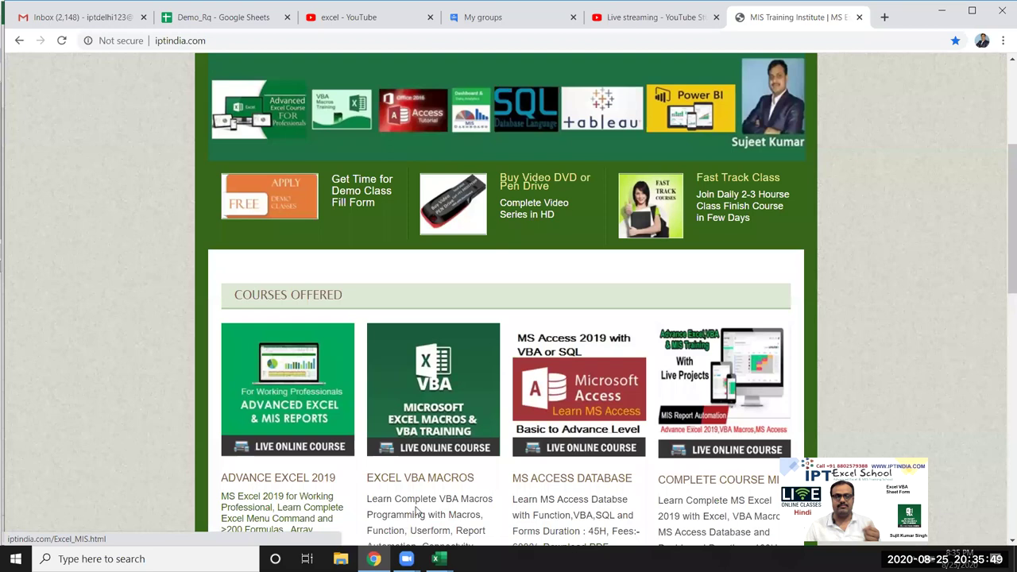
click(648, 20)
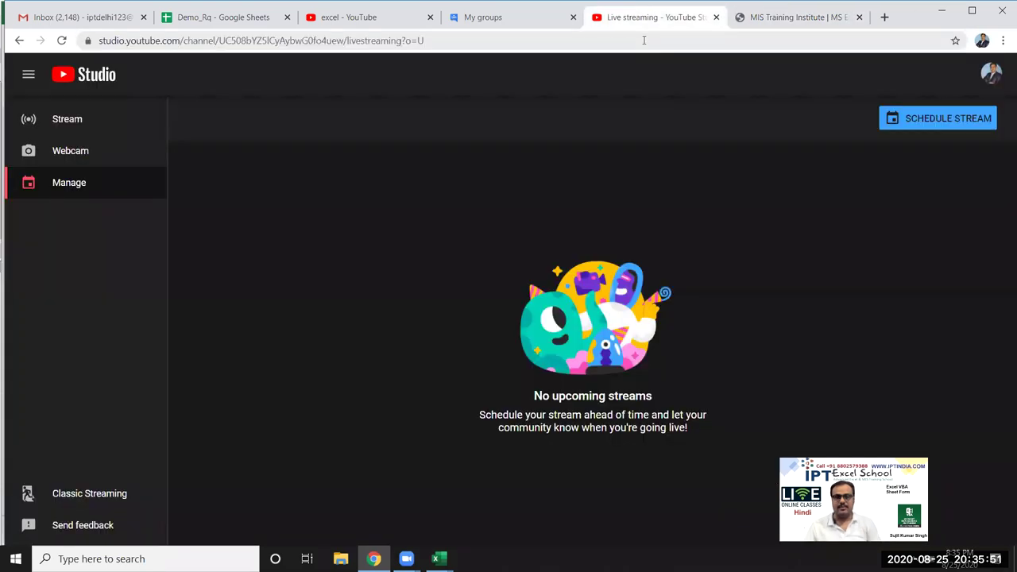
click(751, 16)
Go to Google and search for 'sheet form'.
click(735, 40)
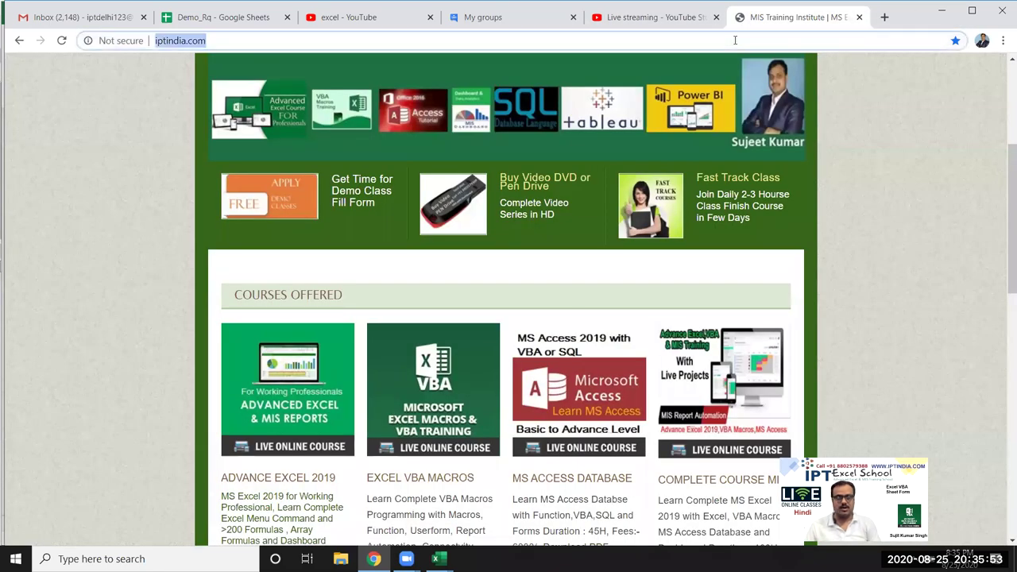
text(g)
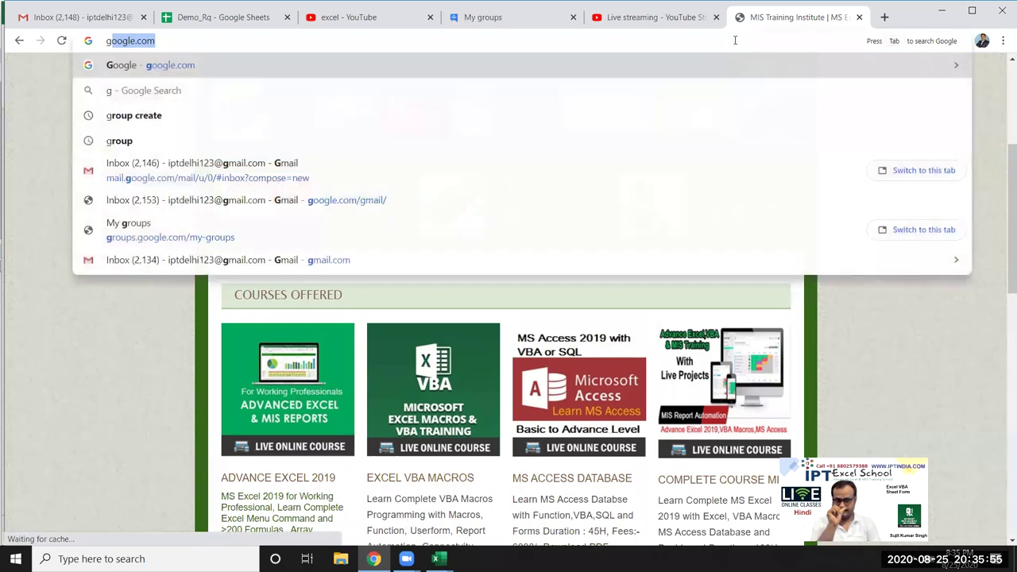
text(oogle.com)
key(Return)
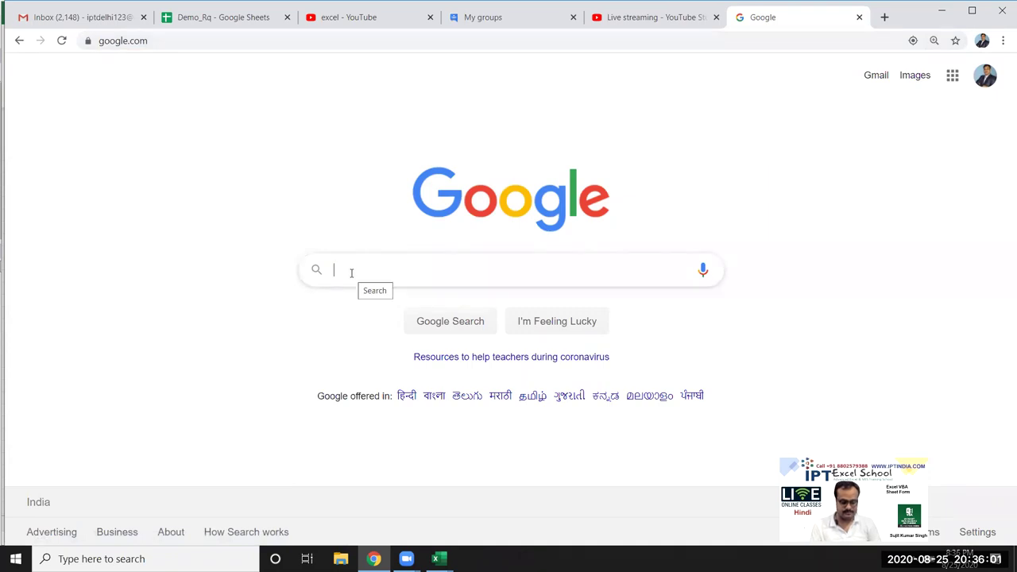
text(sheet)
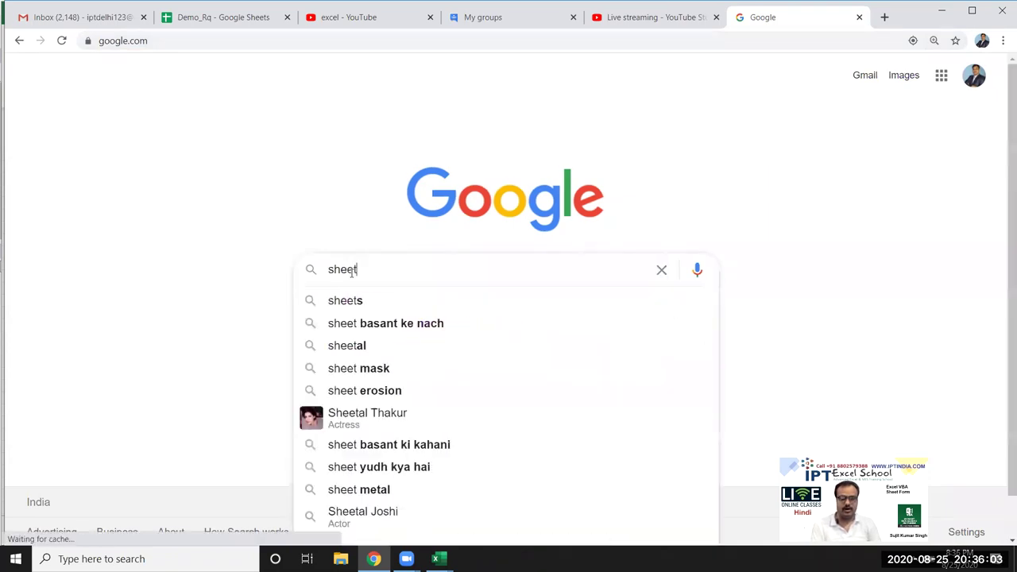
text( form)
key(Return)
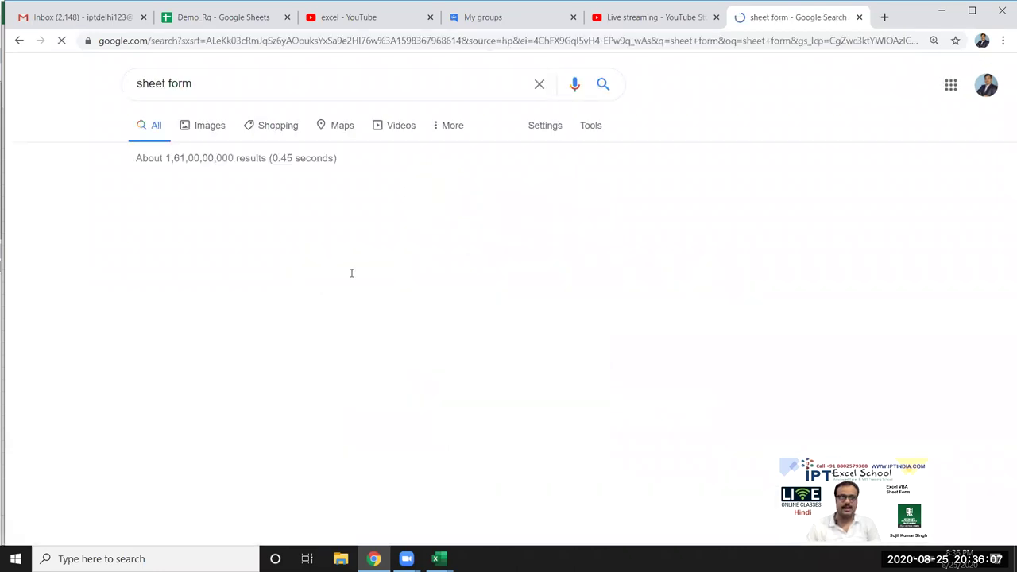
Switch to Google image results and narrow the query from 'sheet form' to just 'form'.
click(209, 127)
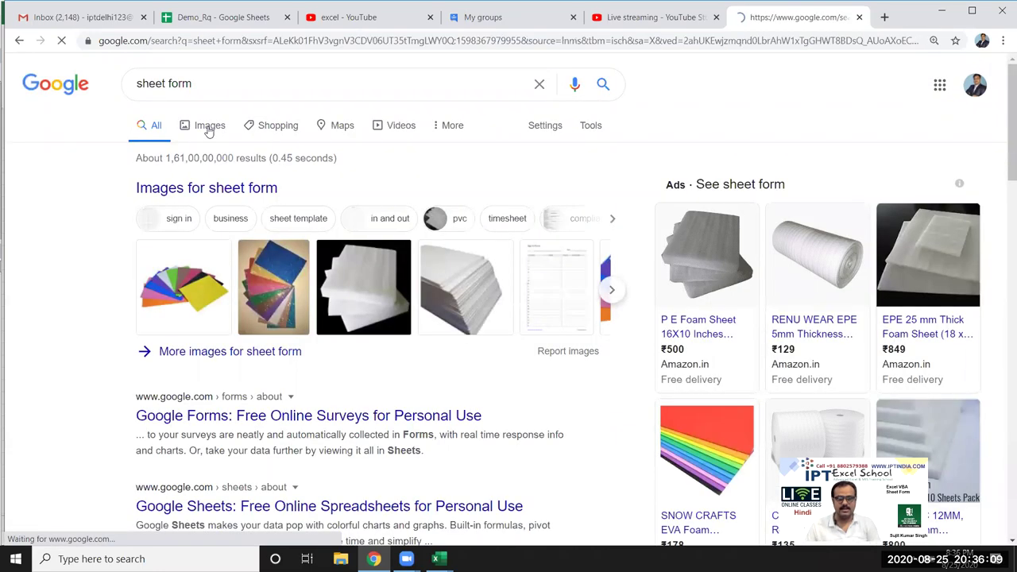
click(156, 85)
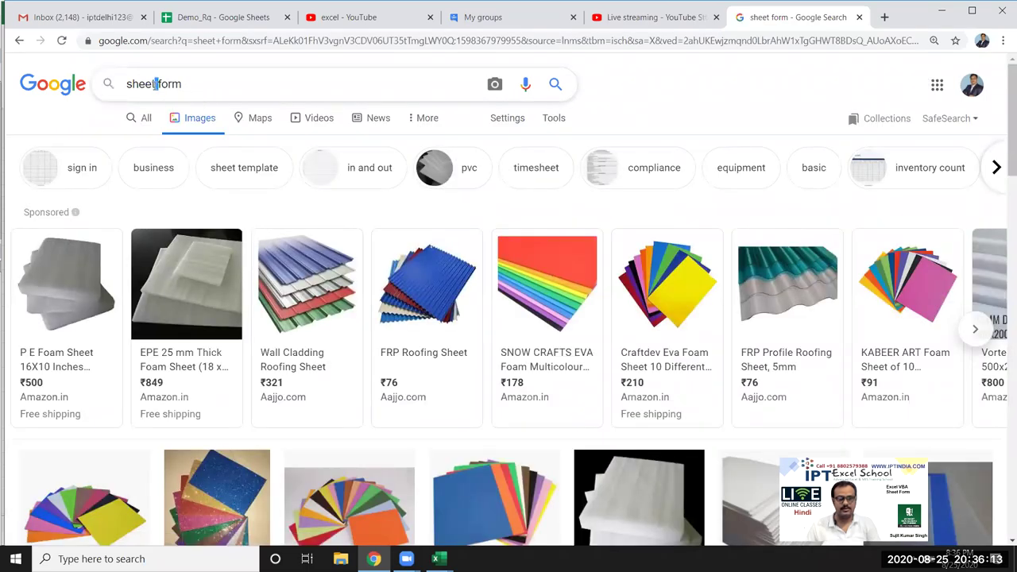
key(BackSpace)
key(BackSpace)
key(BackSpace)
key(BackSpace)
key(Return)
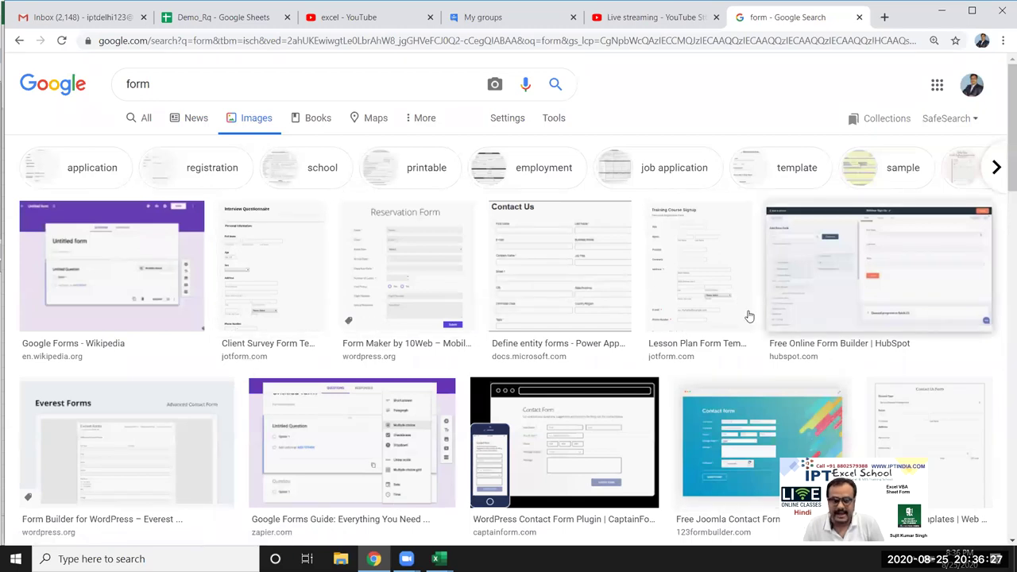
Look through the form images and preview the Contact Us form, then close the preview.
scroll(747, 334, down, 4)
scroll(743, 361, down, 2)
scroll(744, 372, down, 2)
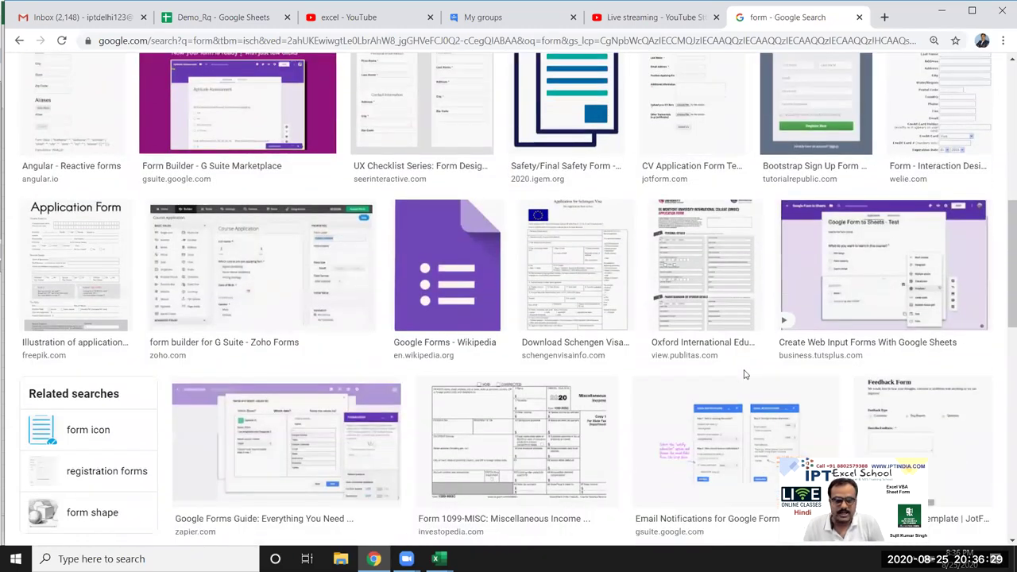
scroll(688, 452, up, 1)
scroll(683, 449, up, 4)
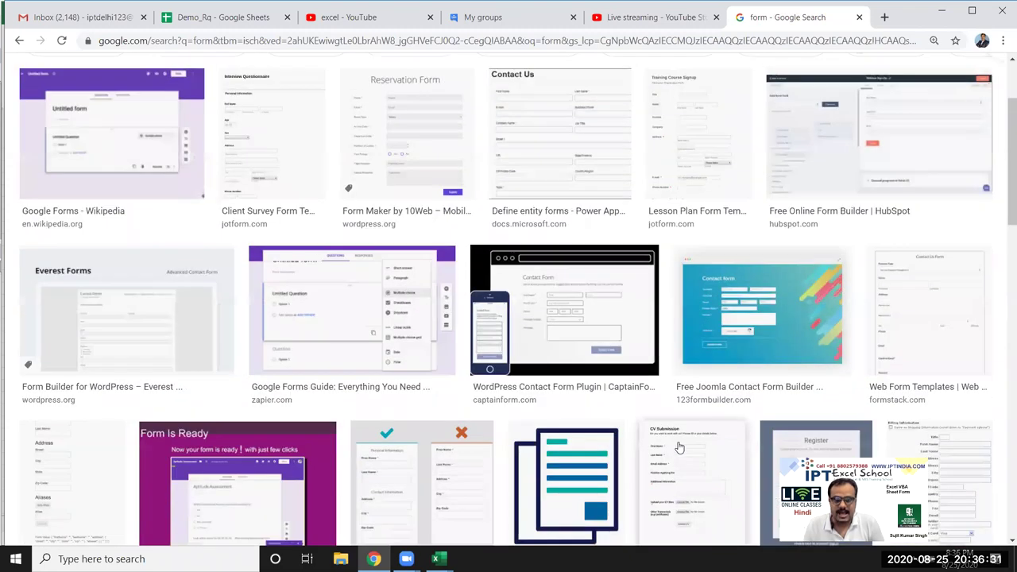
scroll(679, 447, up, 1)
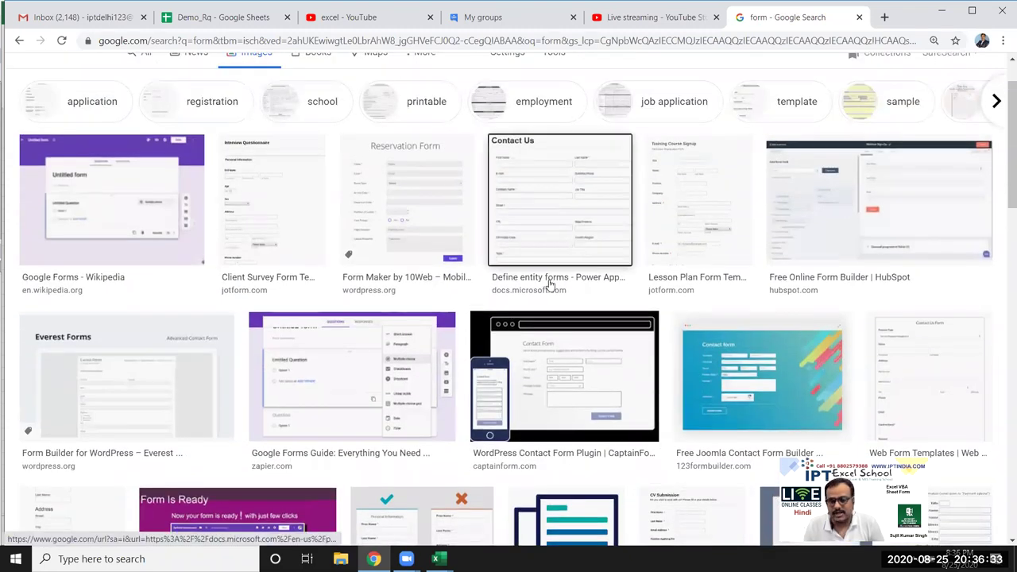
click(548, 248)
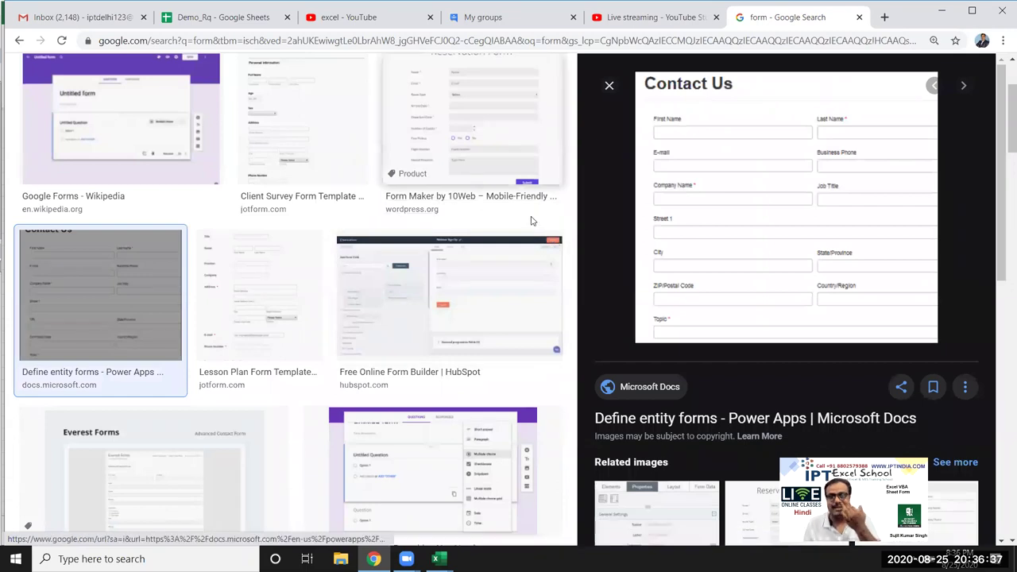
key(Escape)
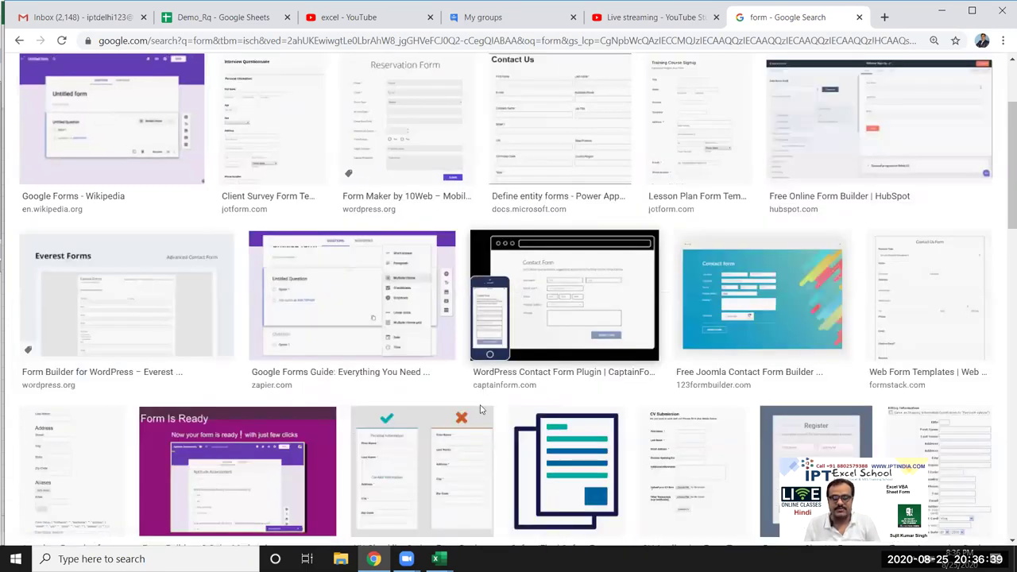
Return to the SForm Excel workbook from the taskbar.
scroll(436, 455, down, 2)
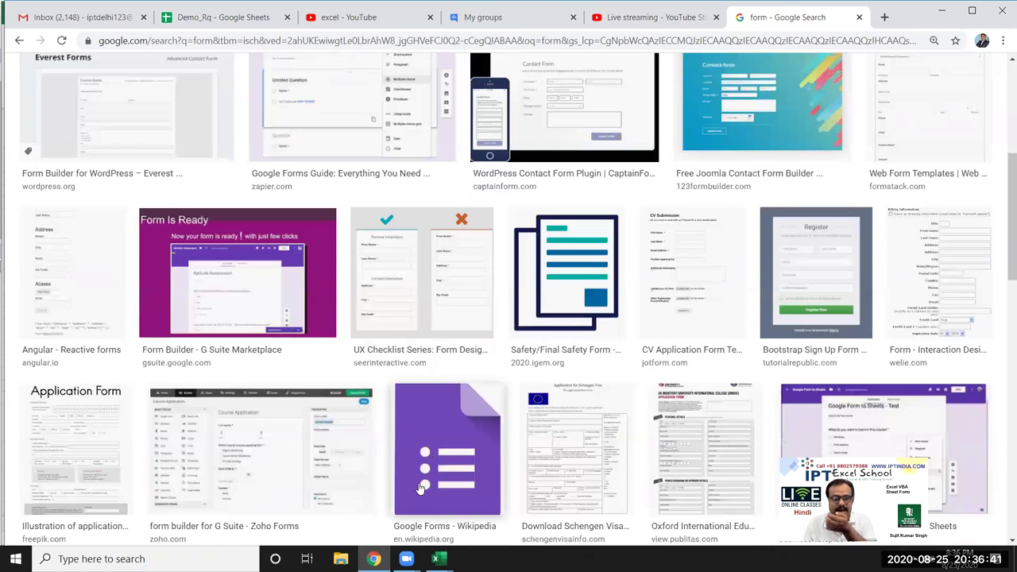
mouse_move(436, 558)
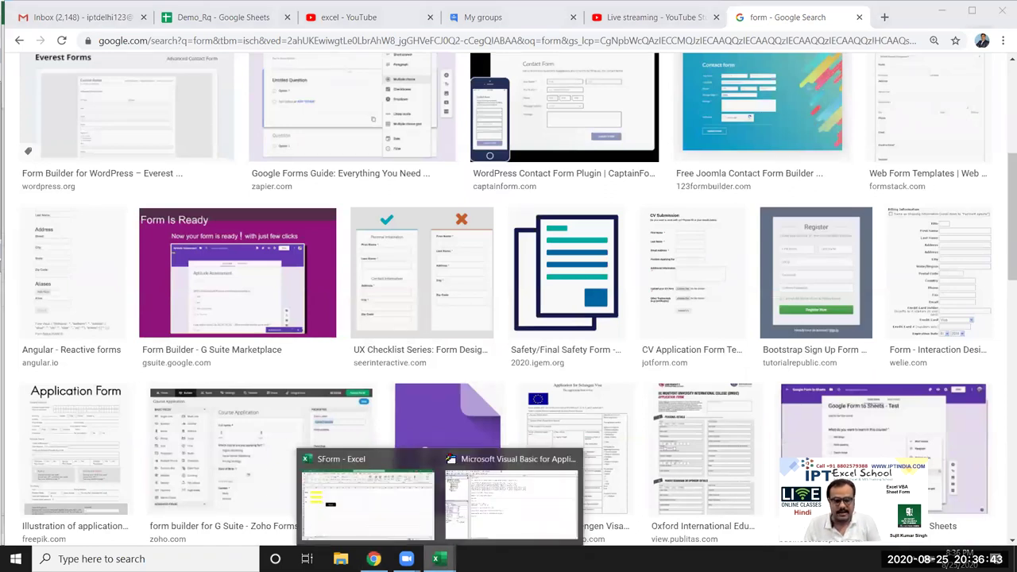
click(408, 534)
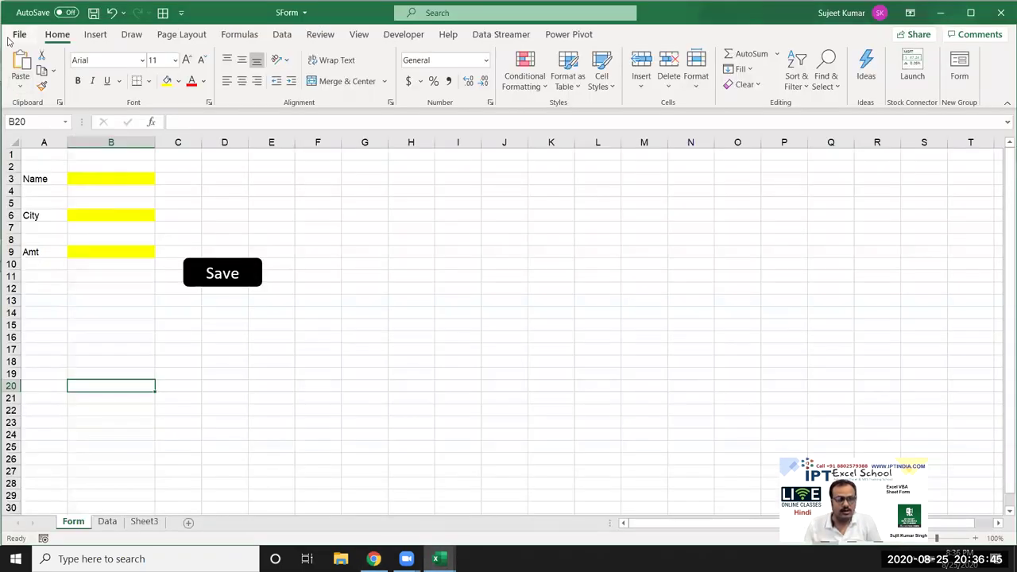
Go to File > Open and bring up the Browse dialog.
click(18, 35)
scroll(301, 378, down, 1)
scroll(310, 422, down, 1)
scroll(318, 459, down, 2)
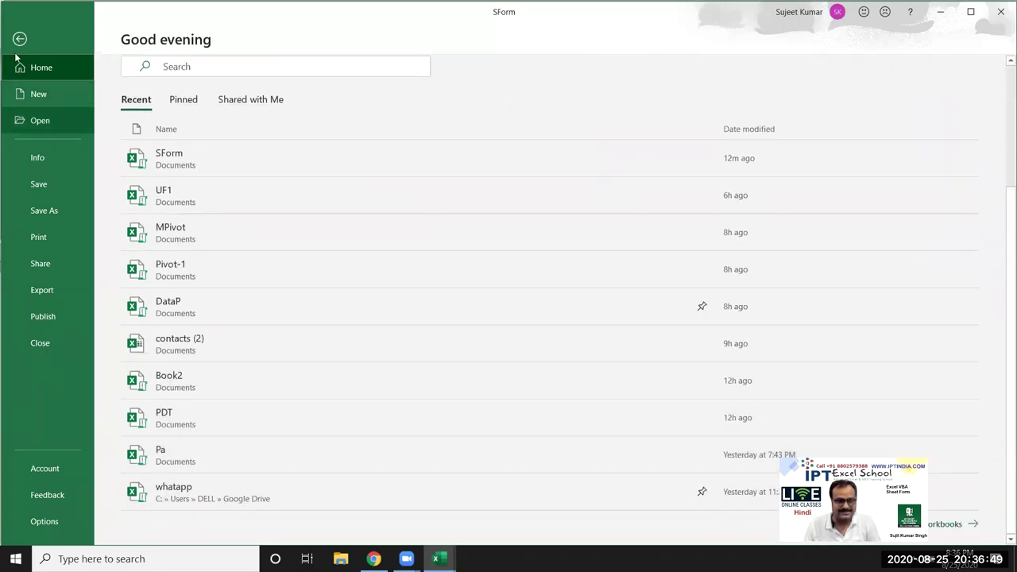
click(54, 126)
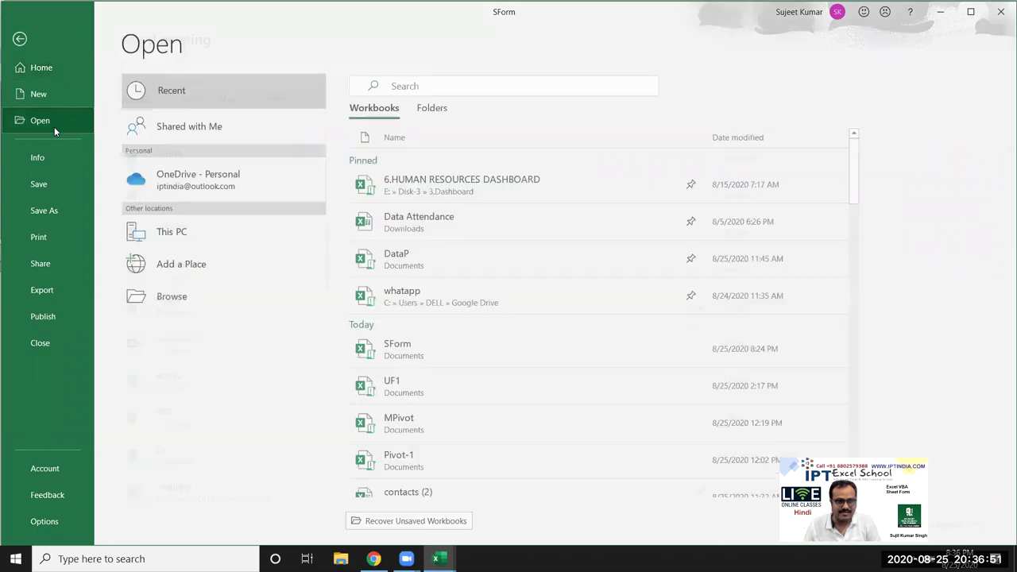
scroll(544, 367, down, 2)
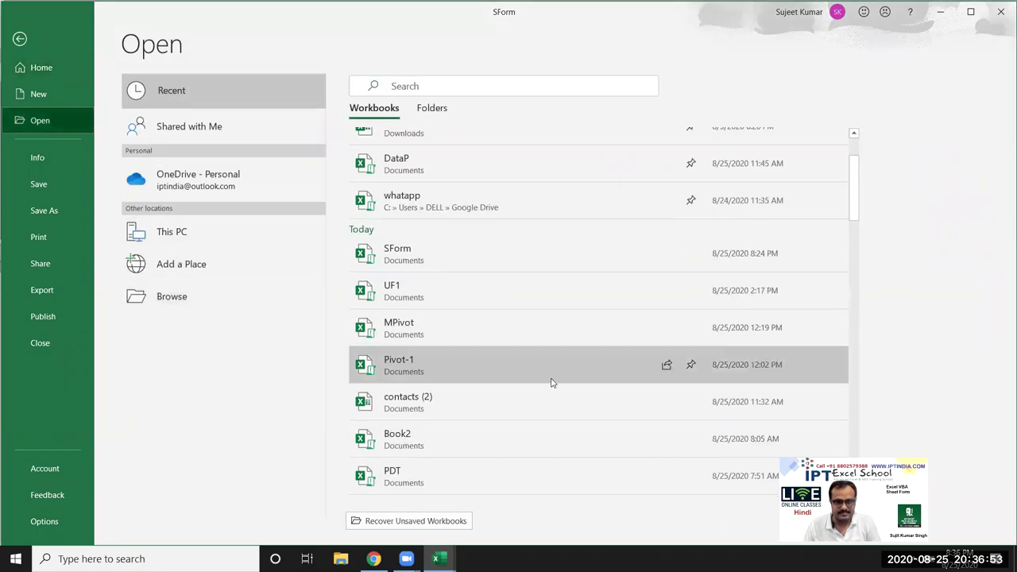
click(157, 311)
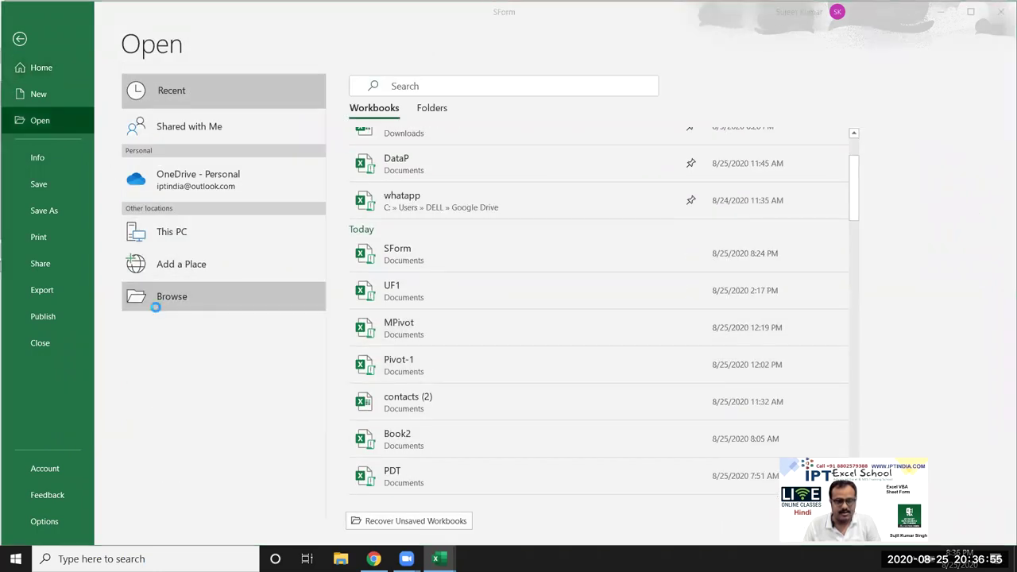
Find the Form workbook in Documents and open it to its Data sheet.
scroll(209, 170, down, 1)
scroll(209, 175, down, 1)
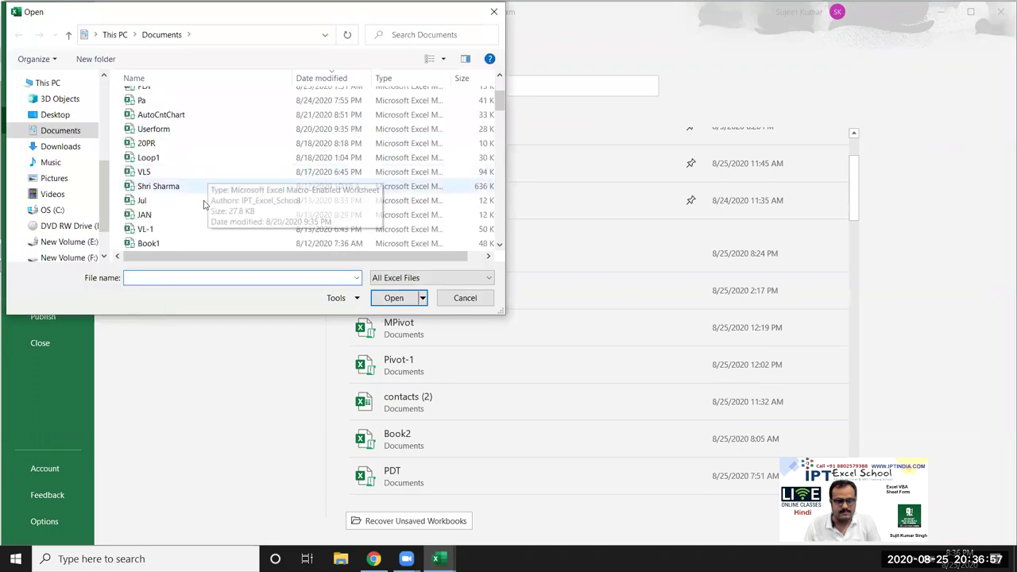
scroll(205, 195, up, 2)
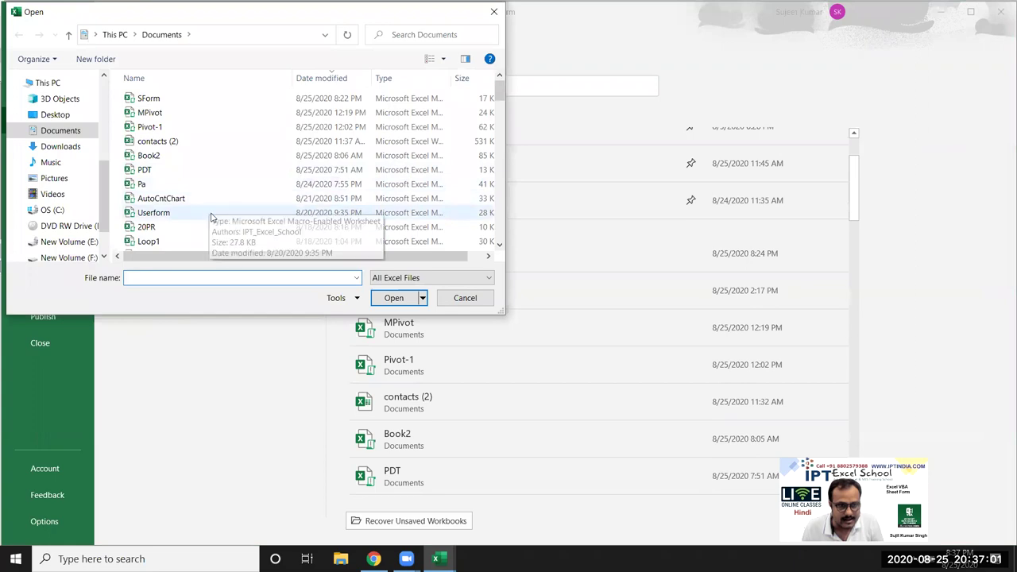
scroll(213, 219, down, 1)
scroll(213, 225, down, 1)
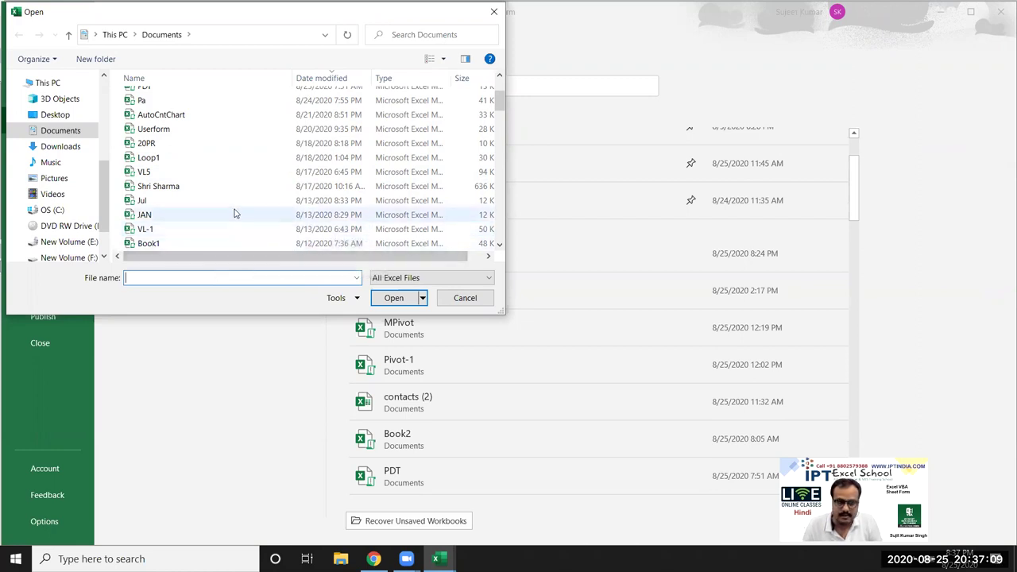
scroll(232, 212, down, 2)
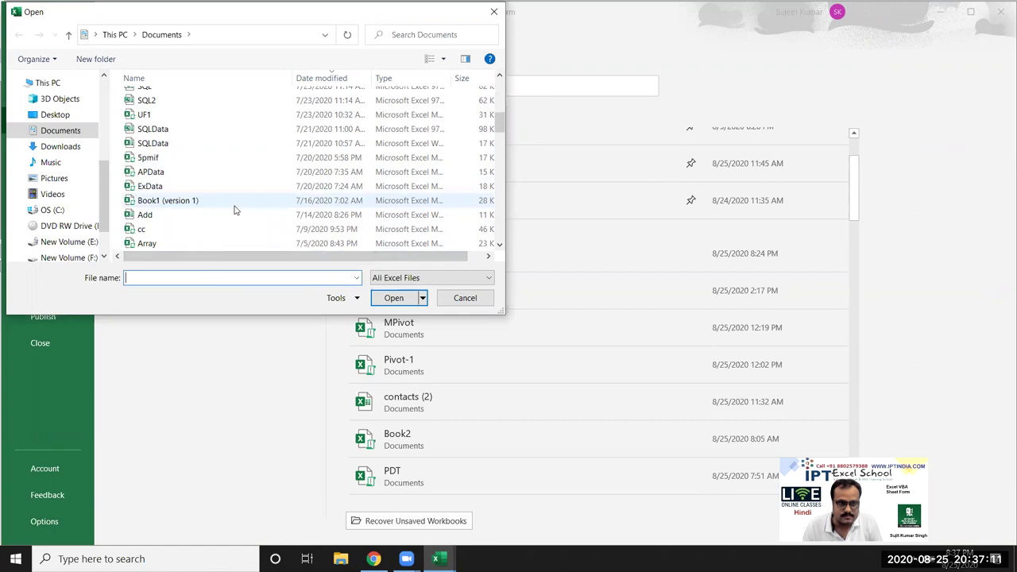
scroll(235, 176, down, 3)
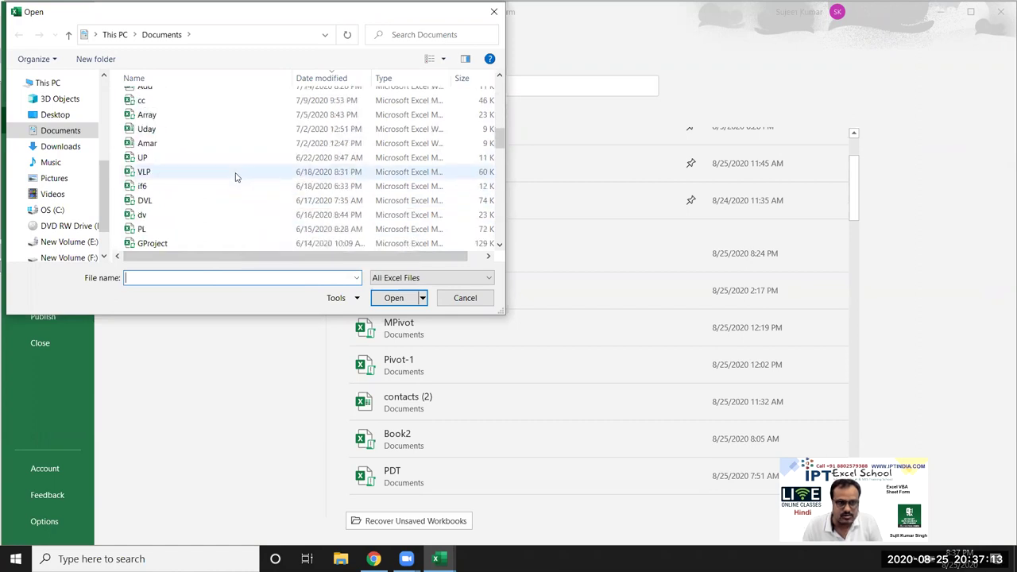
scroll(234, 190, down, 4)
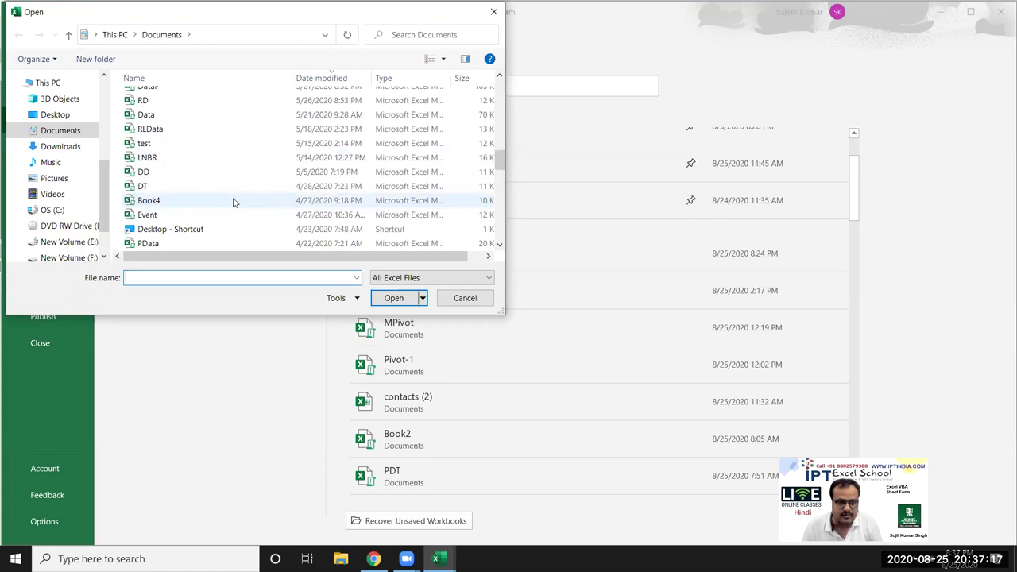
click(233, 202)
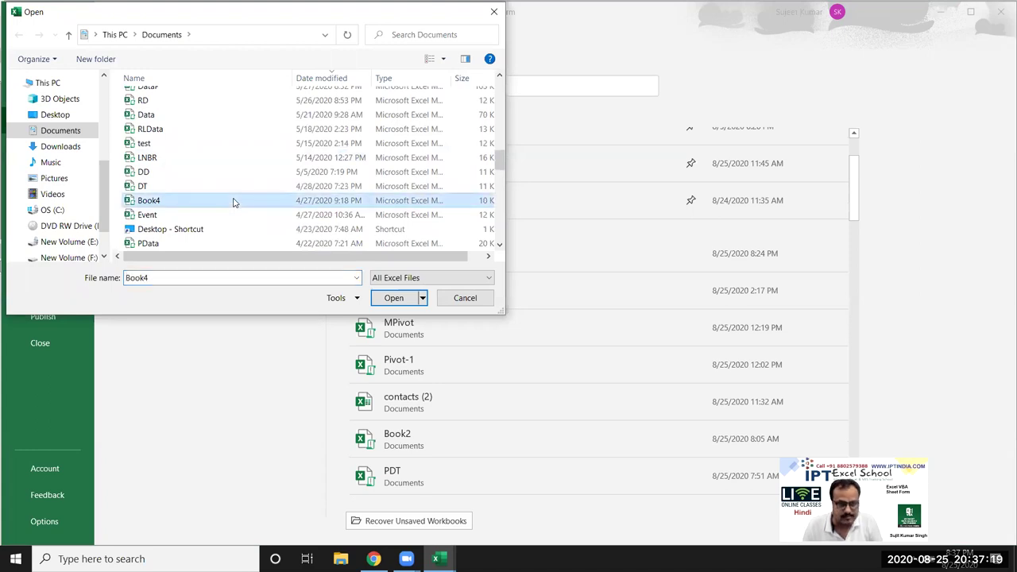
key(f)
key(f)
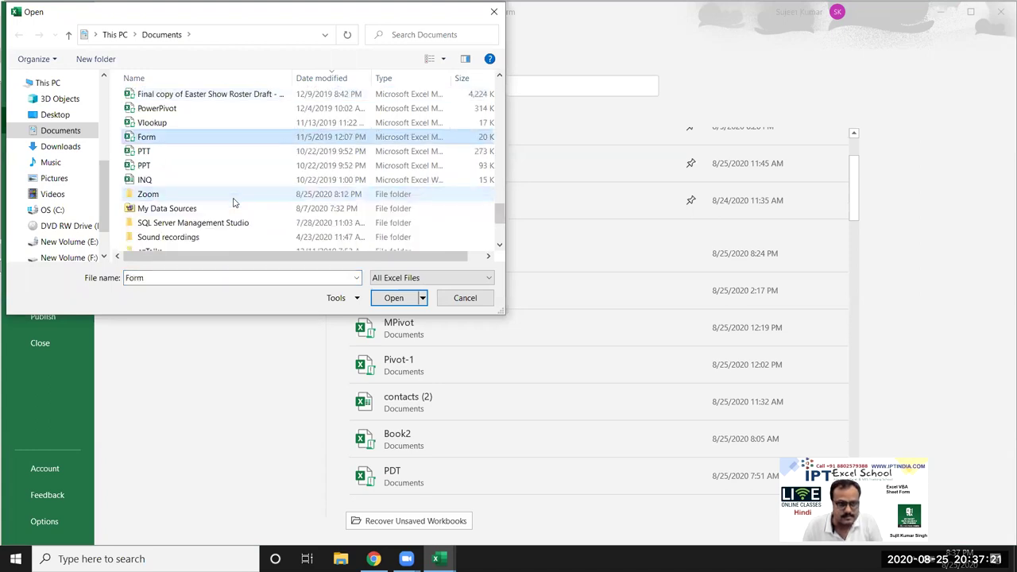
double_click(262, 142)
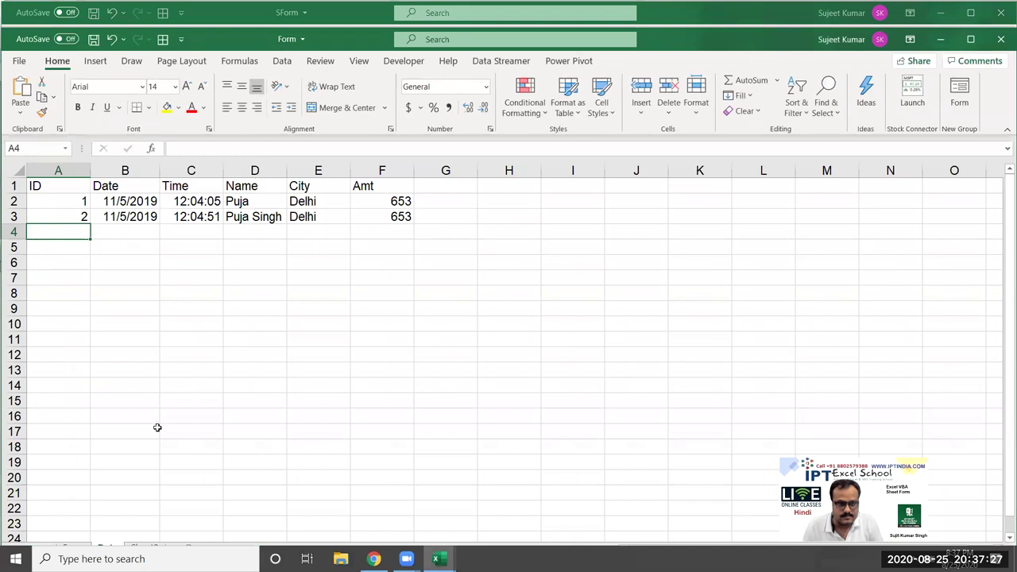
Maximise the Form workbook, look at its Form and Data sheets, then close it.
click(970, 40)
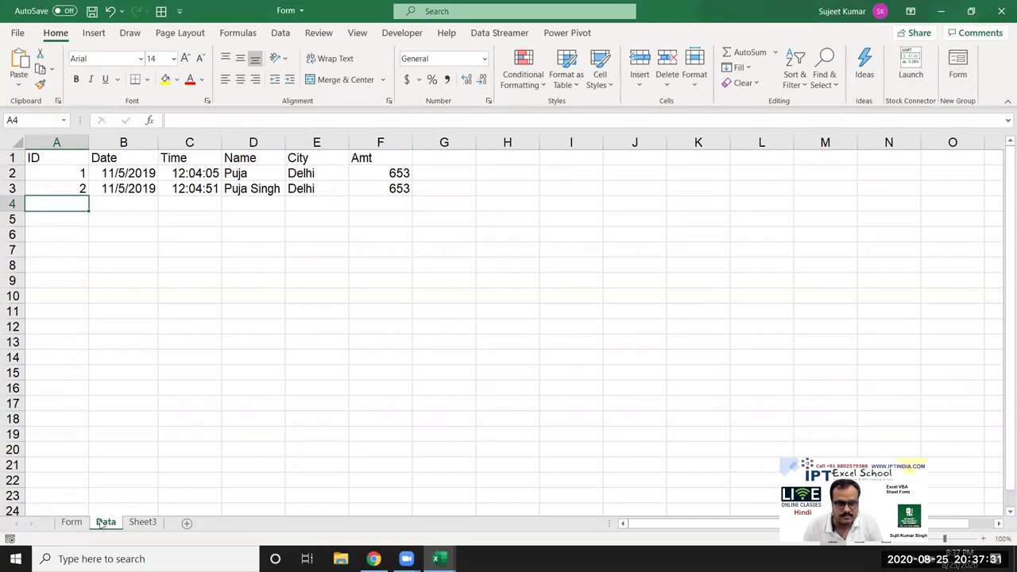
click(80, 526)
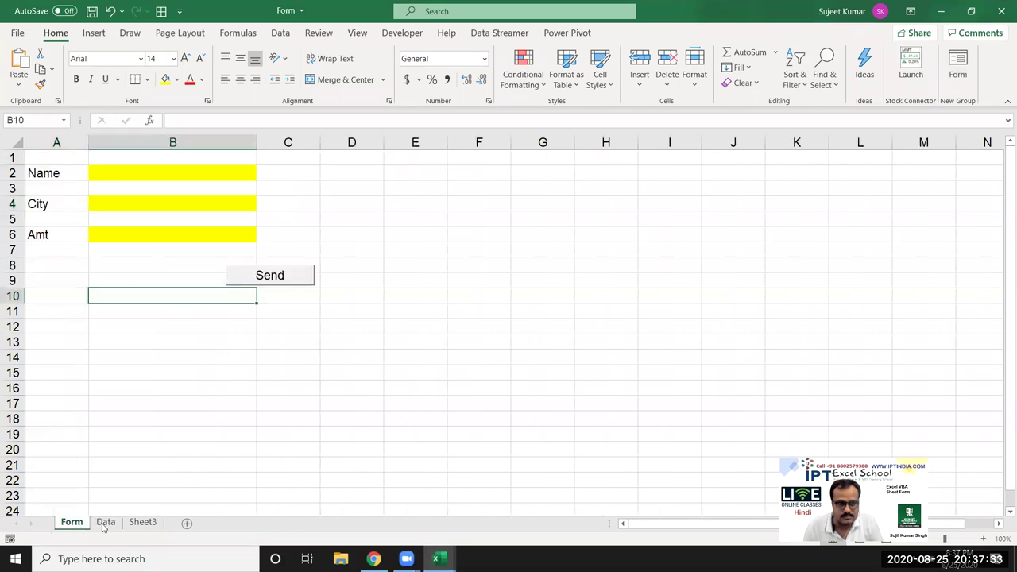
click(104, 527)
click(1003, 10)
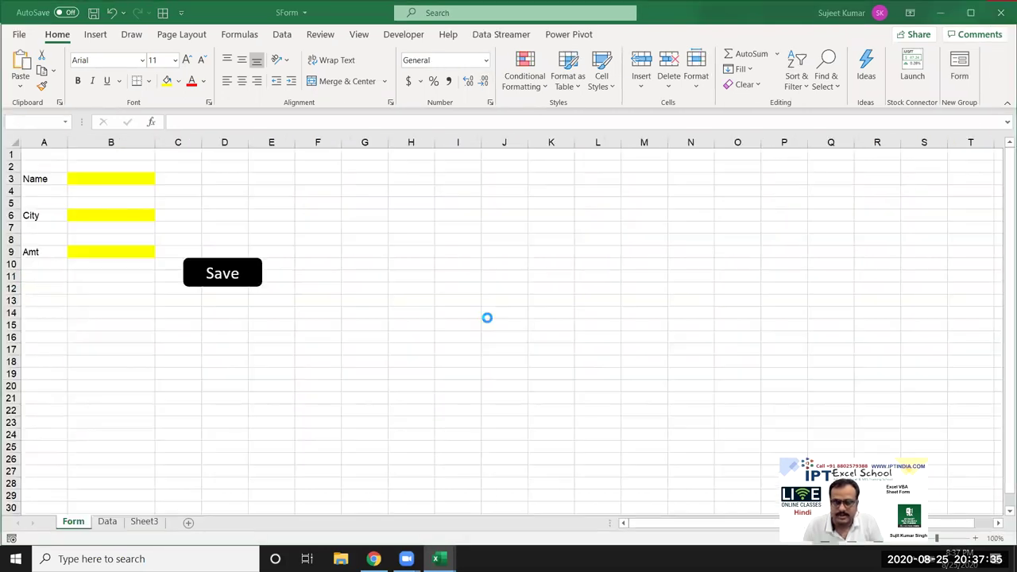
click(19, 34)
click(56, 121)
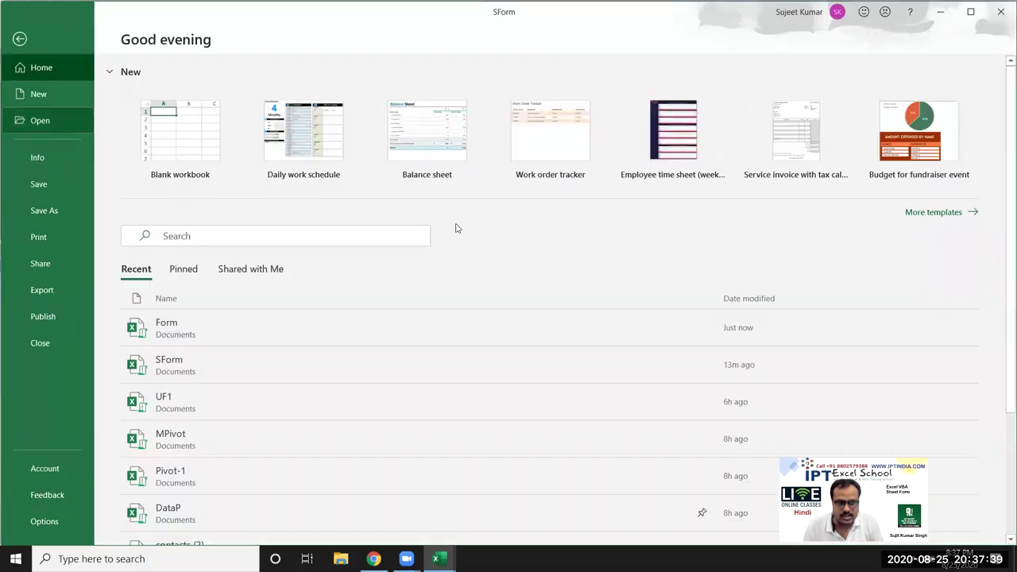
scroll(457, 264, down, 3)
scroll(502, 256, down, 1)
scroll(563, 270, up, 3)
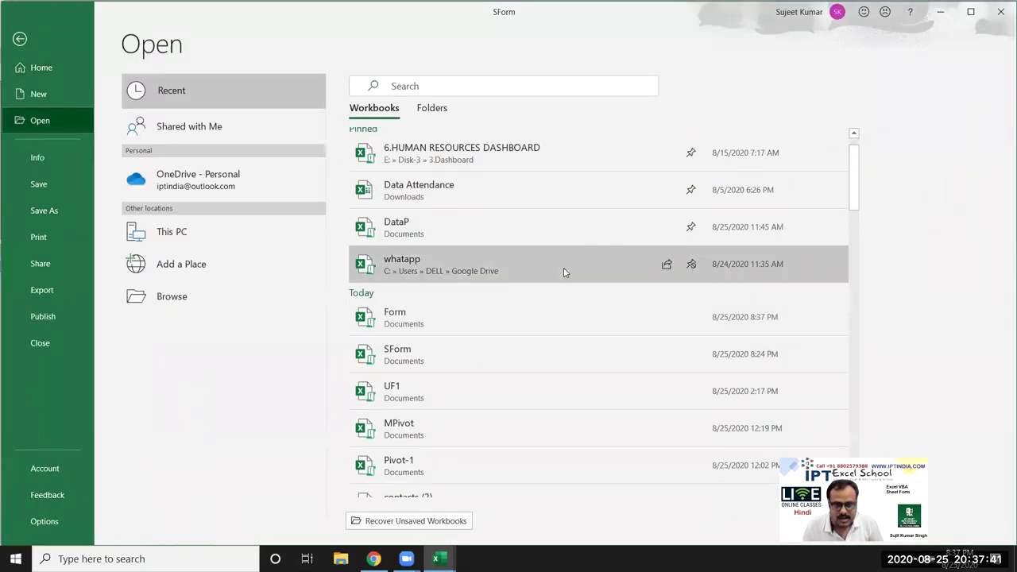
scroll(582, 348, down, 2)
scroll(582, 347, down, 2)
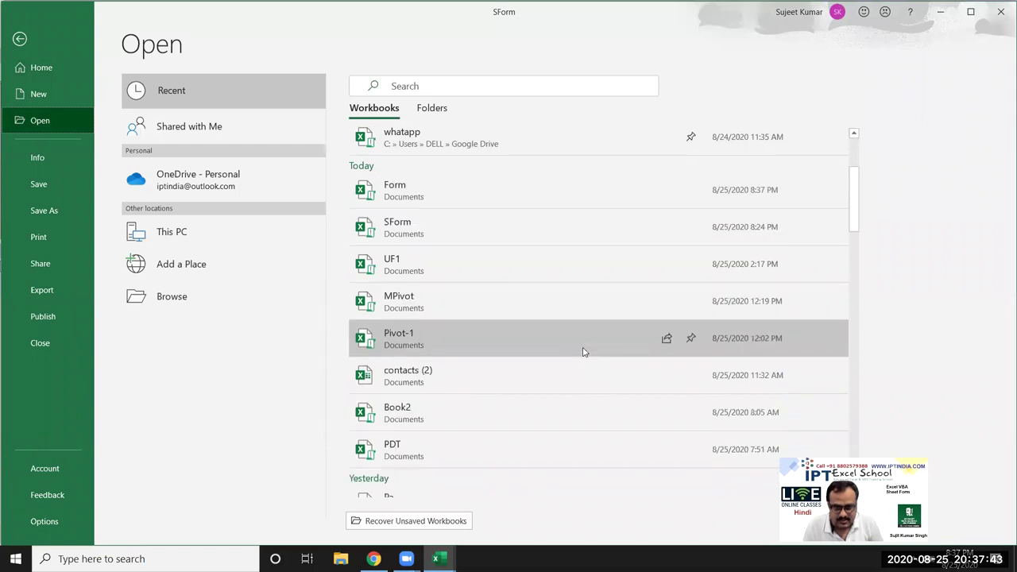
scroll(583, 347, down, 2)
scroll(580, 347, down, 1)
scroll(578, 346, down, 2)
scroll(573, 348, down, 3)
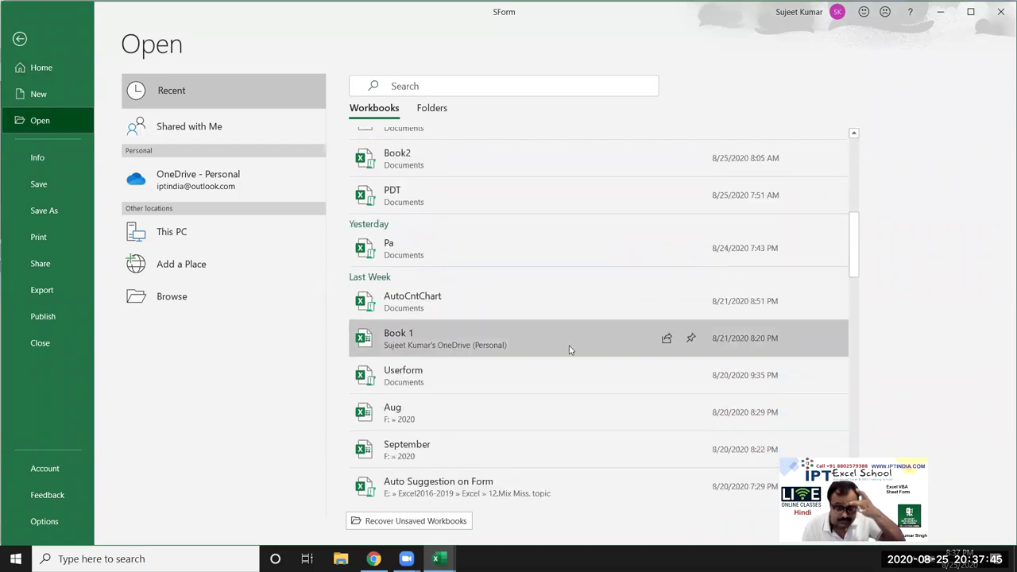
scroll(568, 350, down, 3)
scroll(569, 350, down, 2)
scroll(569, 354, down, 5)
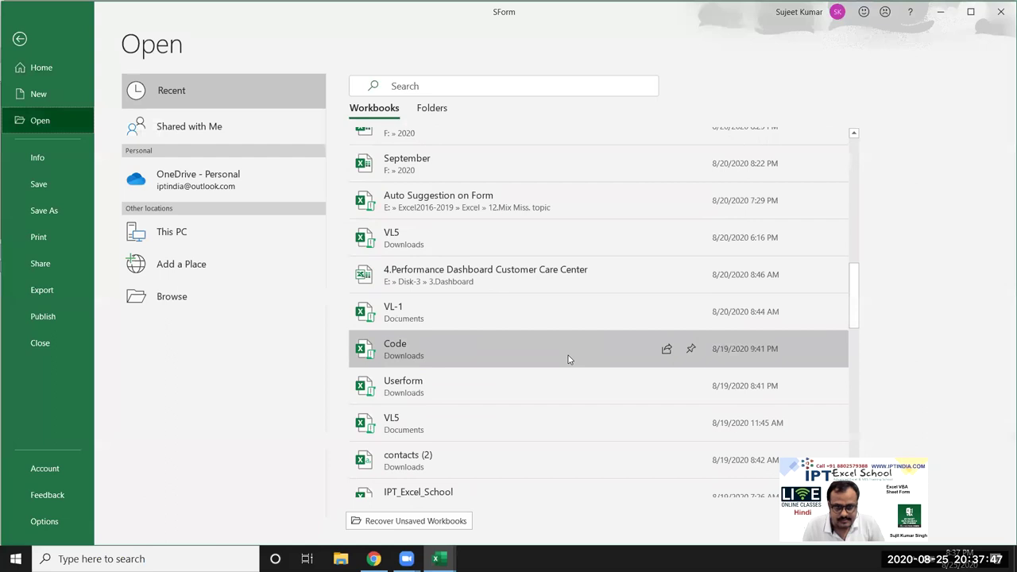
scroll(569, 359, down, 3)
scroll(592, 469, down, 3)
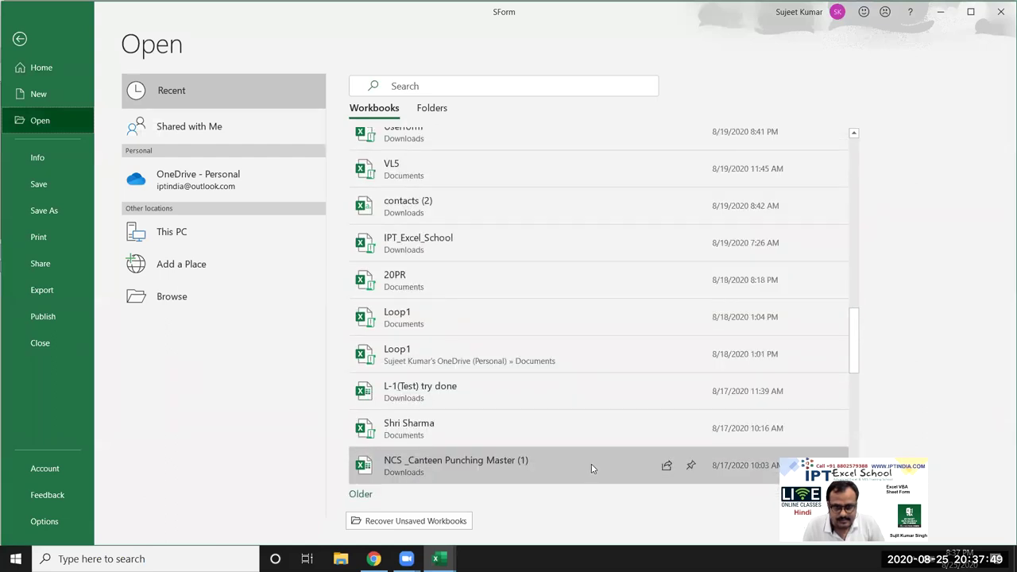
scroll(591, 469, down, 3)
scroll(591, 468, down, 1)
scroll(591, 468, down, 2)
scroll(591, 469, down, 2)
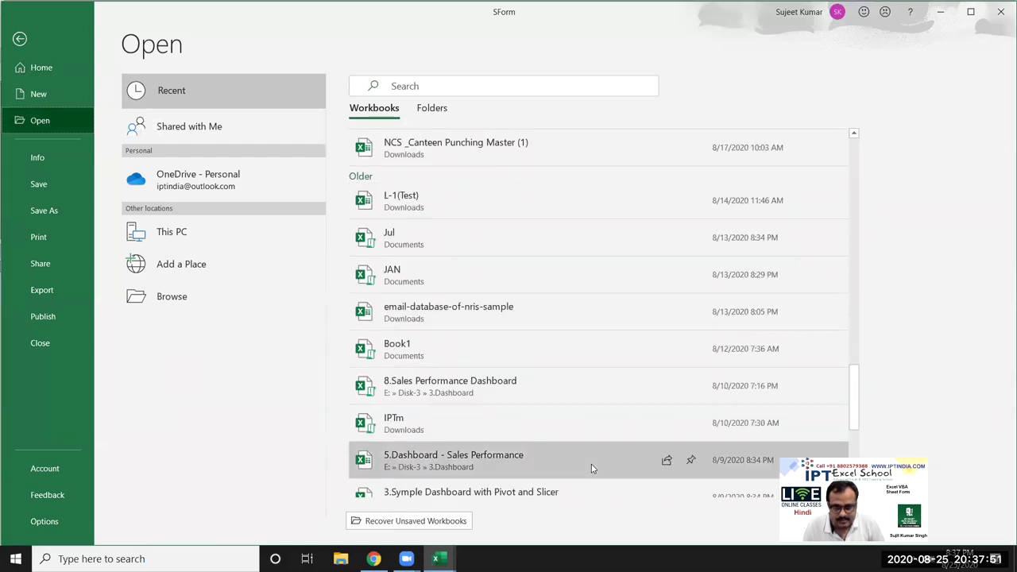
scroll(591, 467, up, 2)
scroll(595, 463, up, 1)
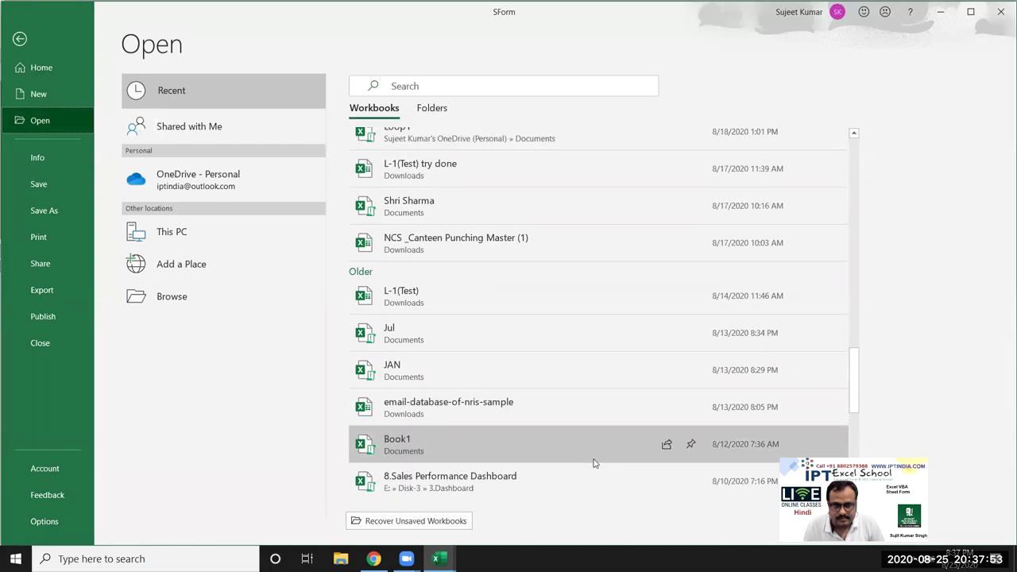
scroll(592, 460, down, 1)
scroll(588, 461, down, 2)
scroll(581, 461, down, 2)
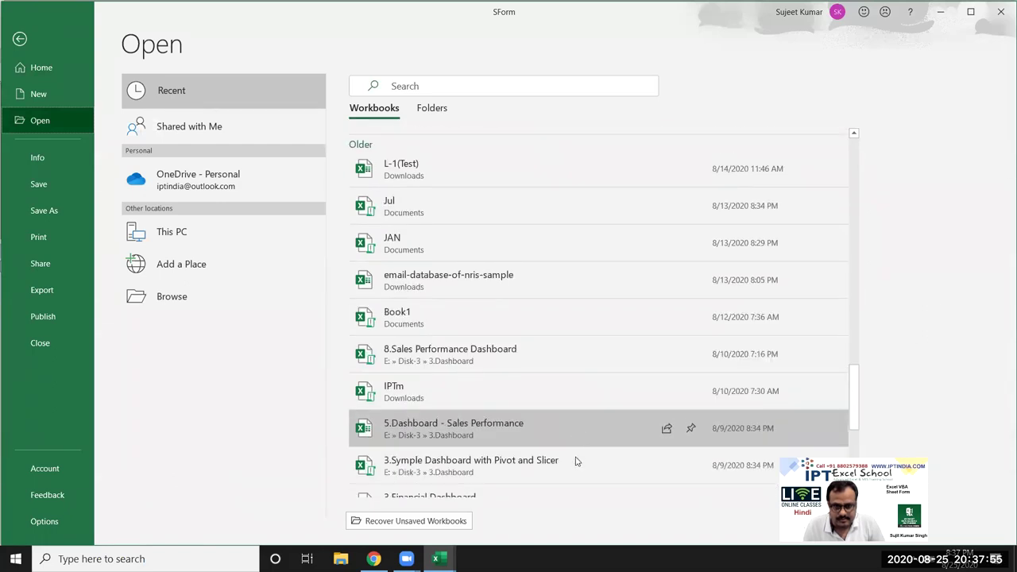
scroll(577, 461, down, 2)
scroll(575, 463, down, 2)
scroll(576, 463, down, 1)
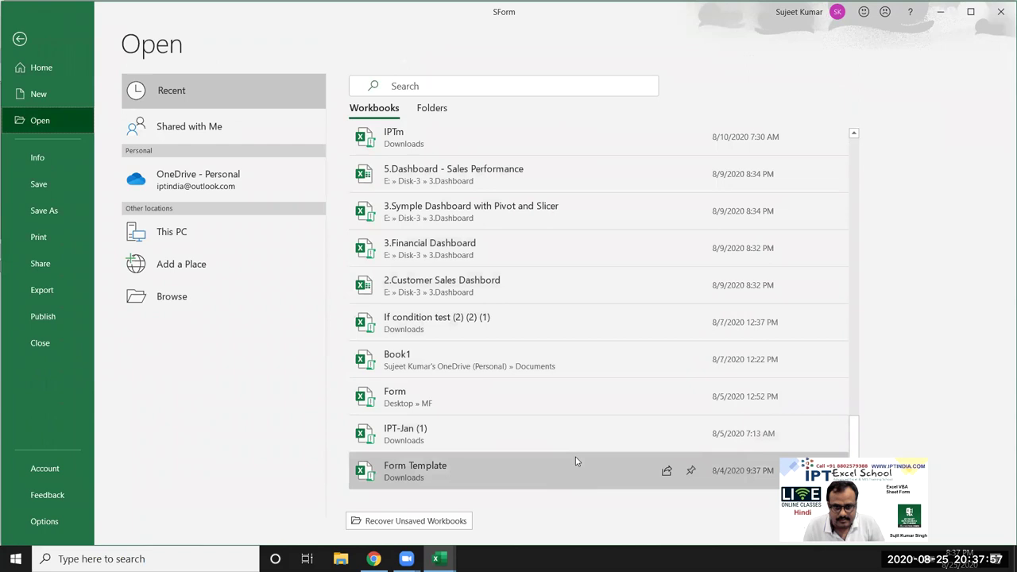
scroll(558, 421, down, 1)
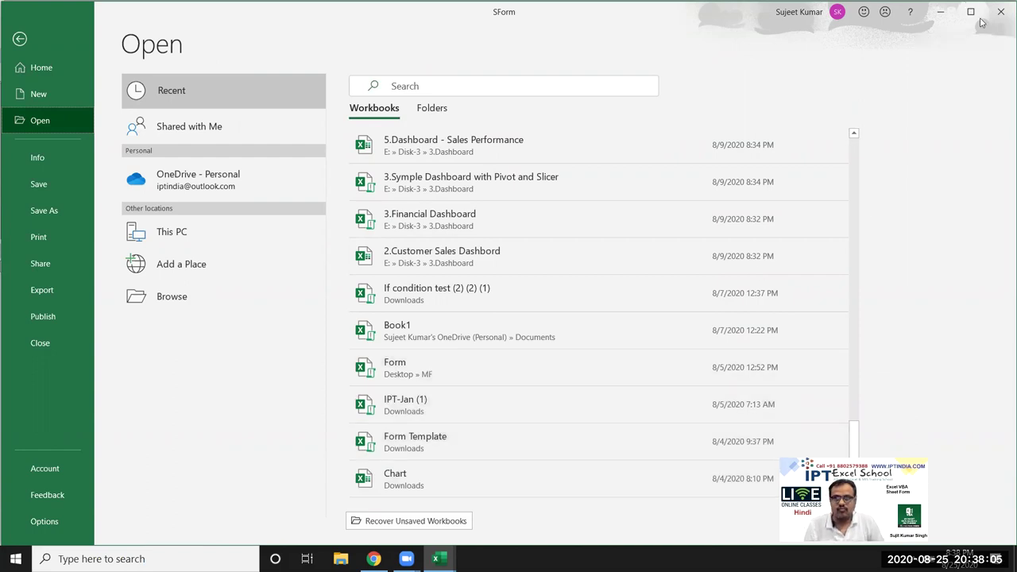
In the Browse dialog, check Downloads and drive F:, then move to drive E:.
click(141, 298)
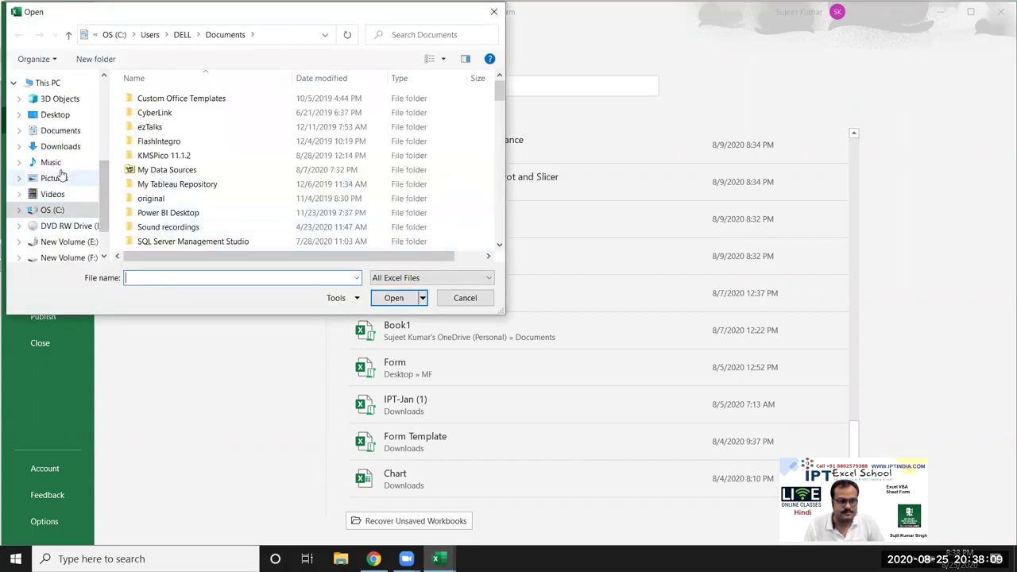
click(60, 147)
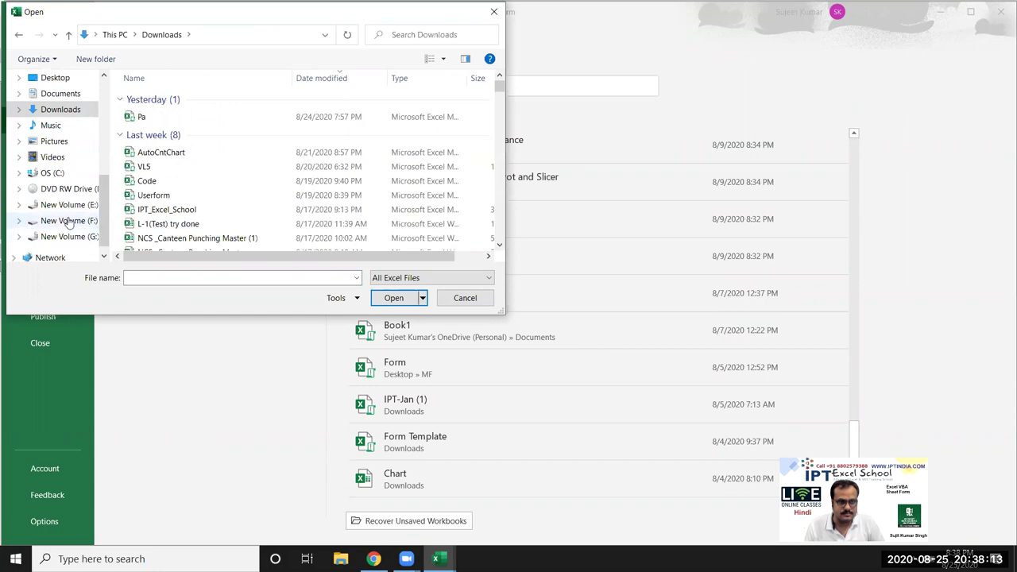
click(70, 221)
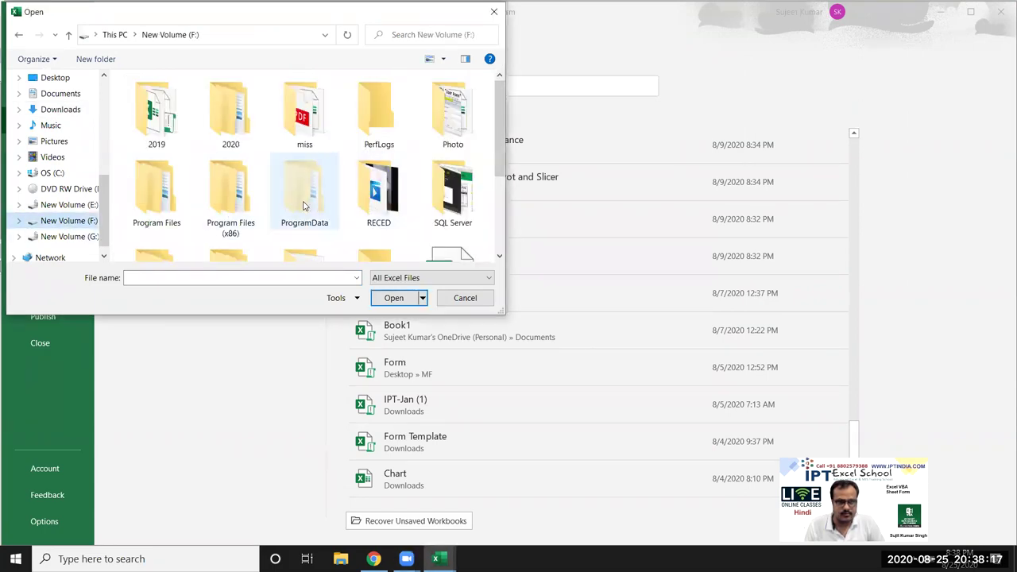
scroll(375, 188, down, 2)
scroll(375, 188, up, 2)
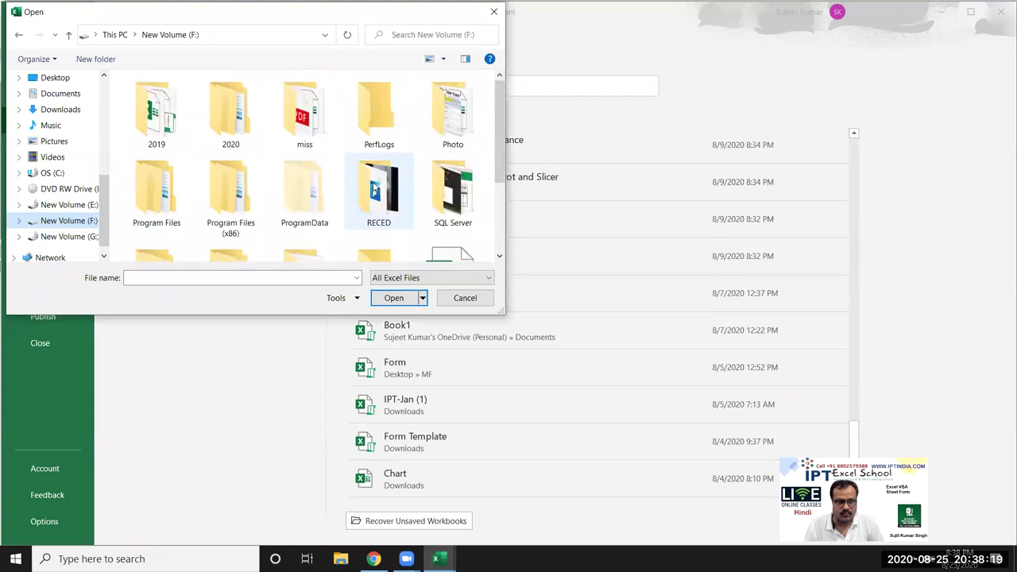
click(75, 205)
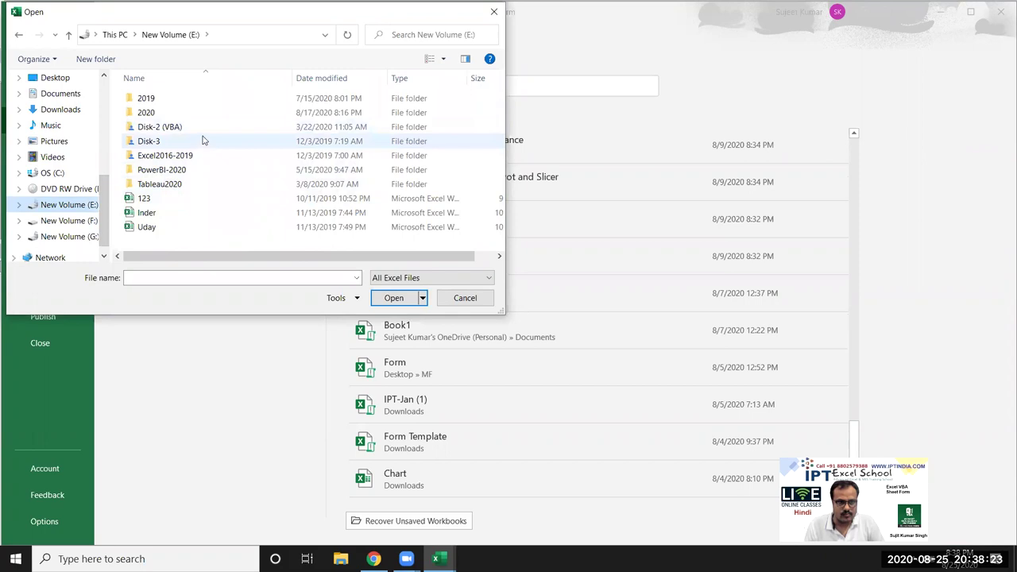
click(202, 133)
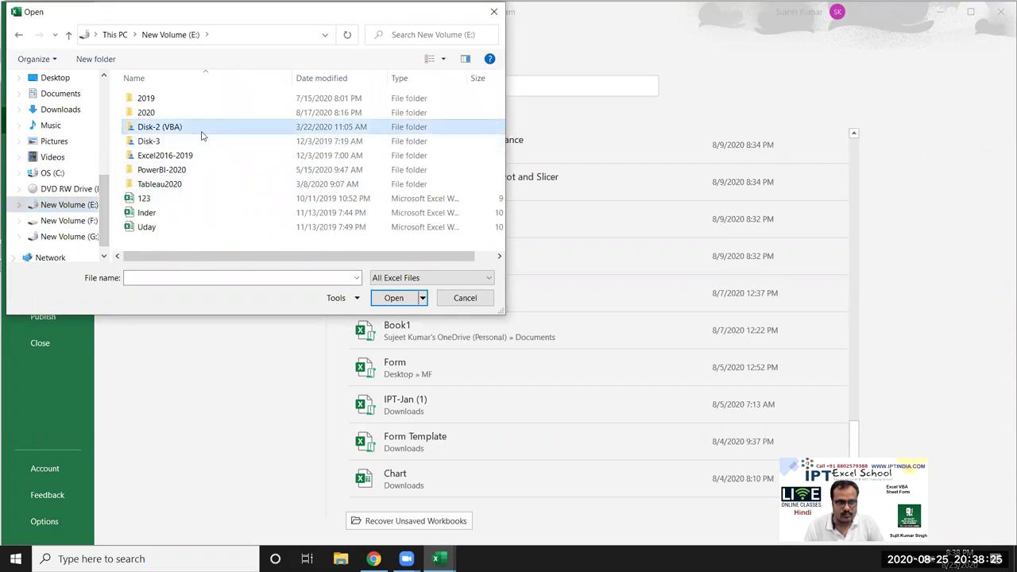
Open Auto Suggestion on Form from Excel2016-2019 > Excel > 12.Mix Miss. topic.
double_click(197, 162)
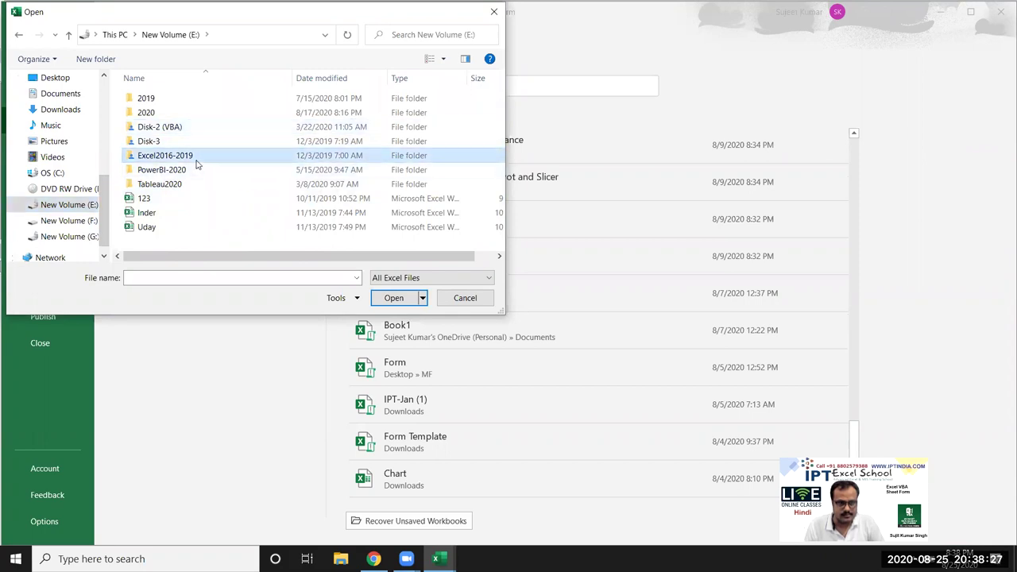
double_click(151, 104)
scroll(227, 203, down, 1)
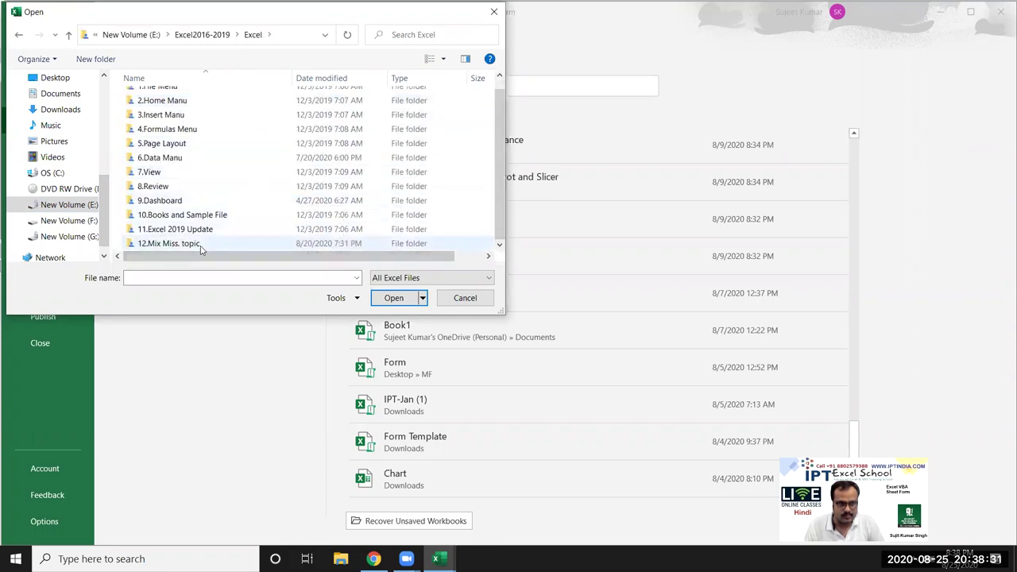
double_click(197, 245)
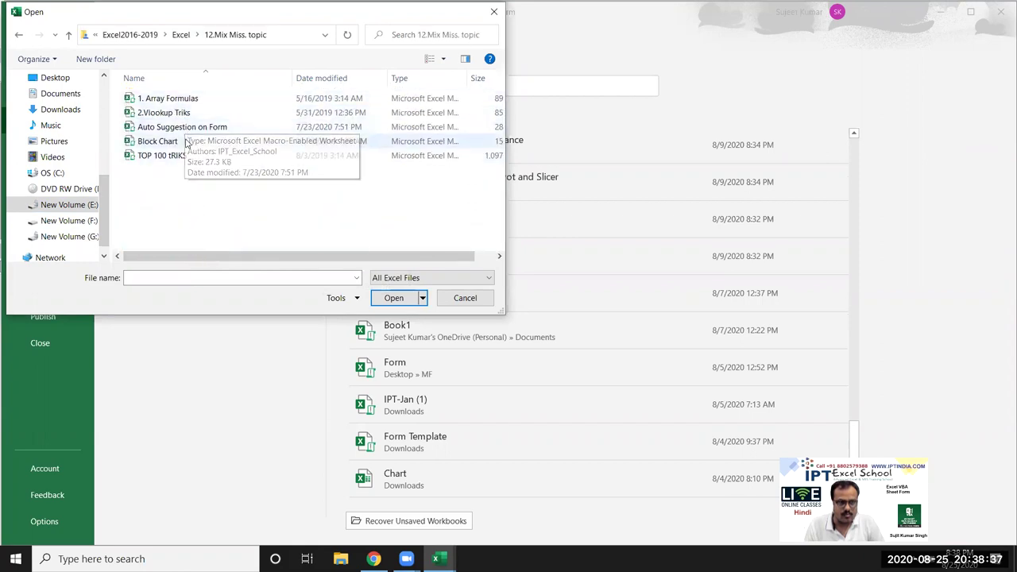
click(186, 131)
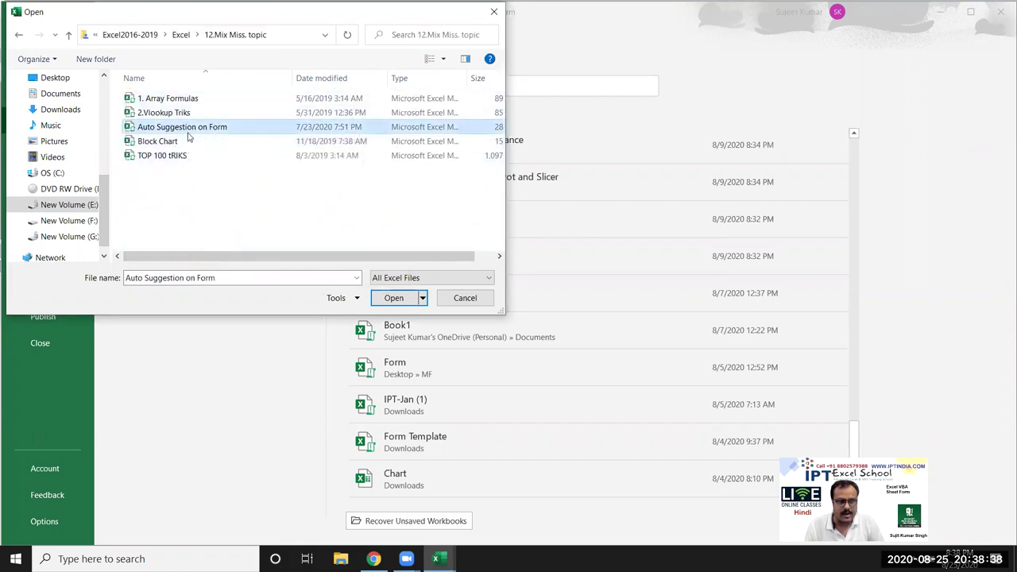
click(395, 303)
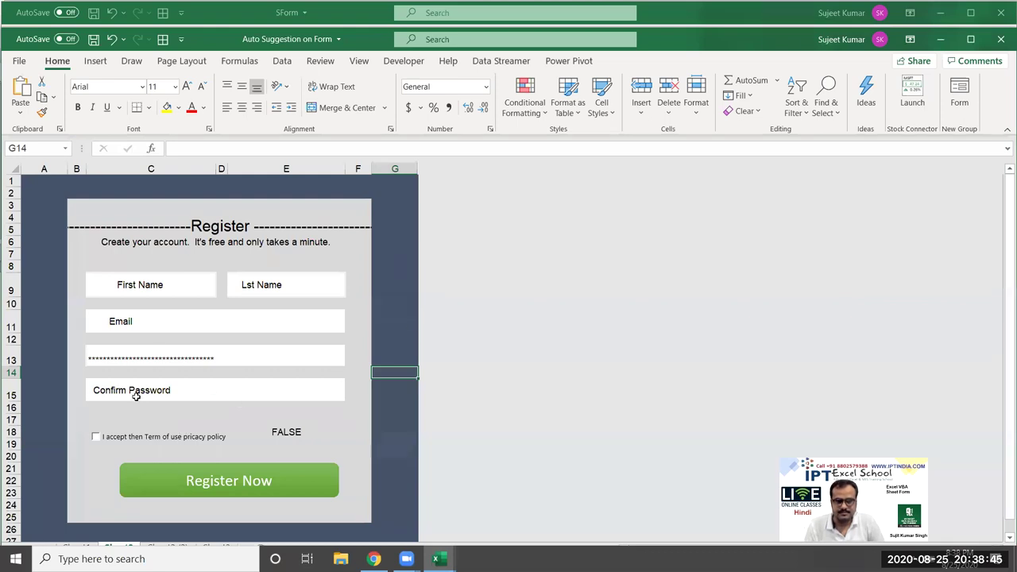
Clear the old password and enter the first name, last name and e-mail address.
click(116, 361)
key(Delete)
click(142, 319)
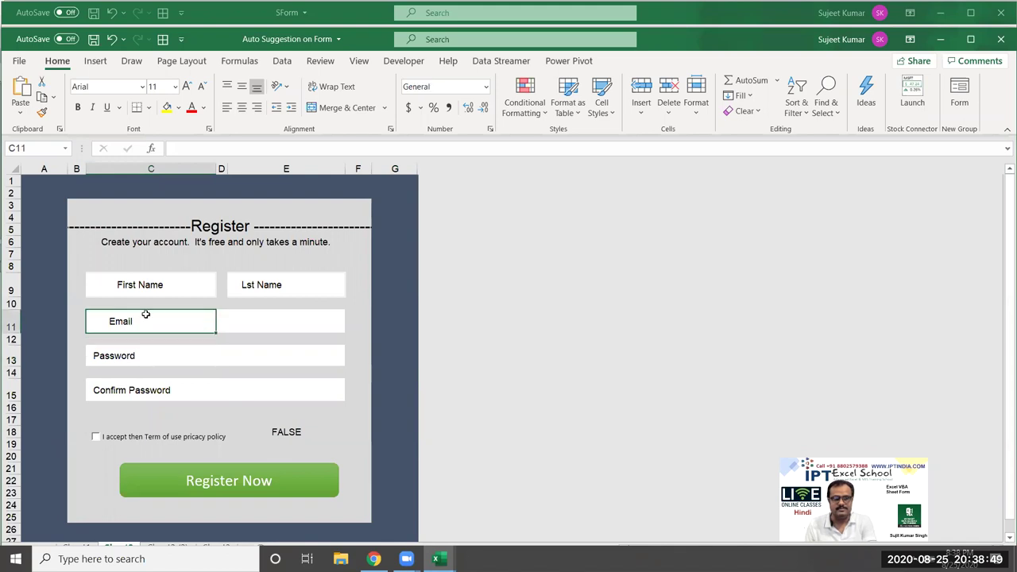
click(146, 286)
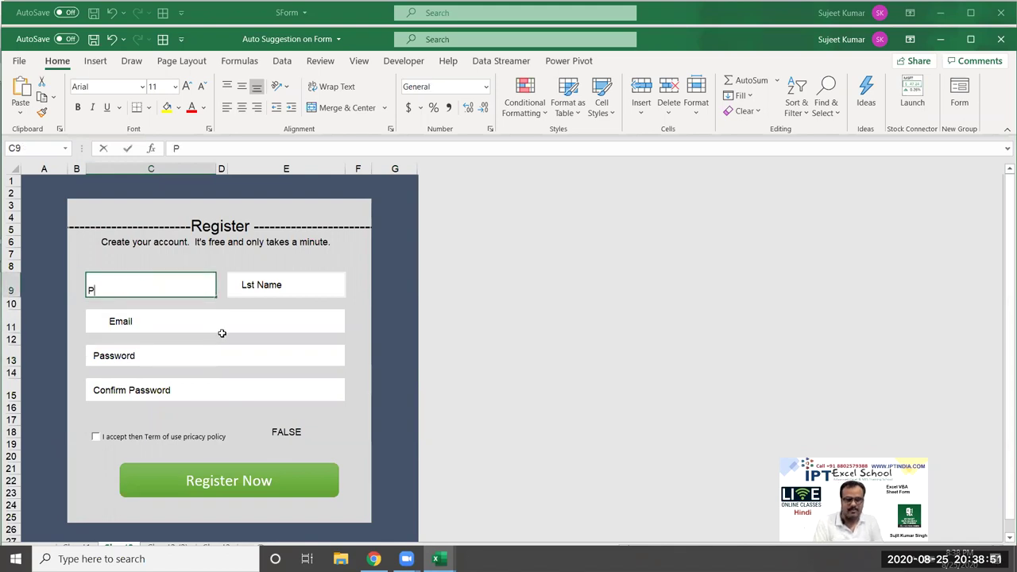
click(249, 286)
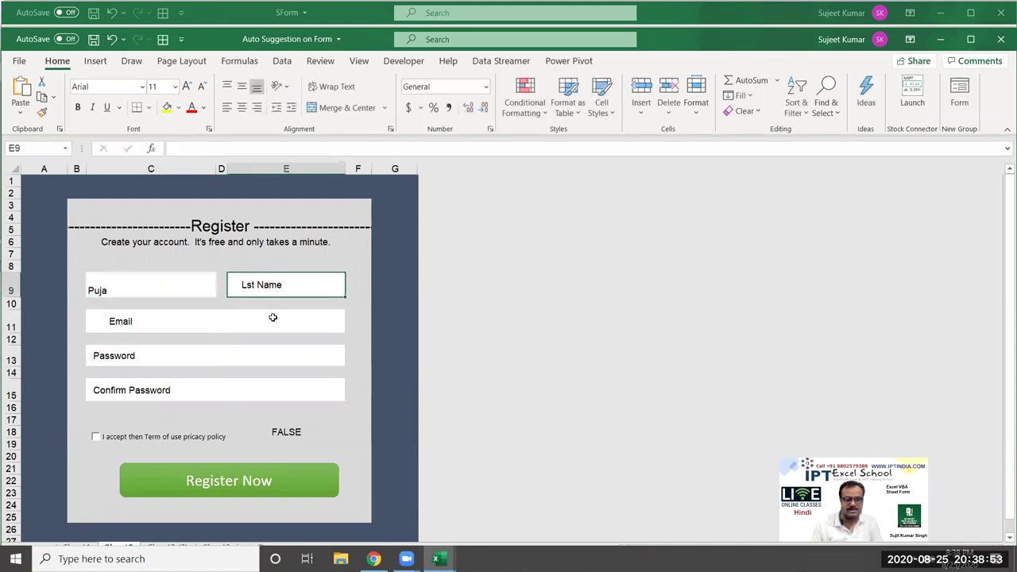
click(138, 320)
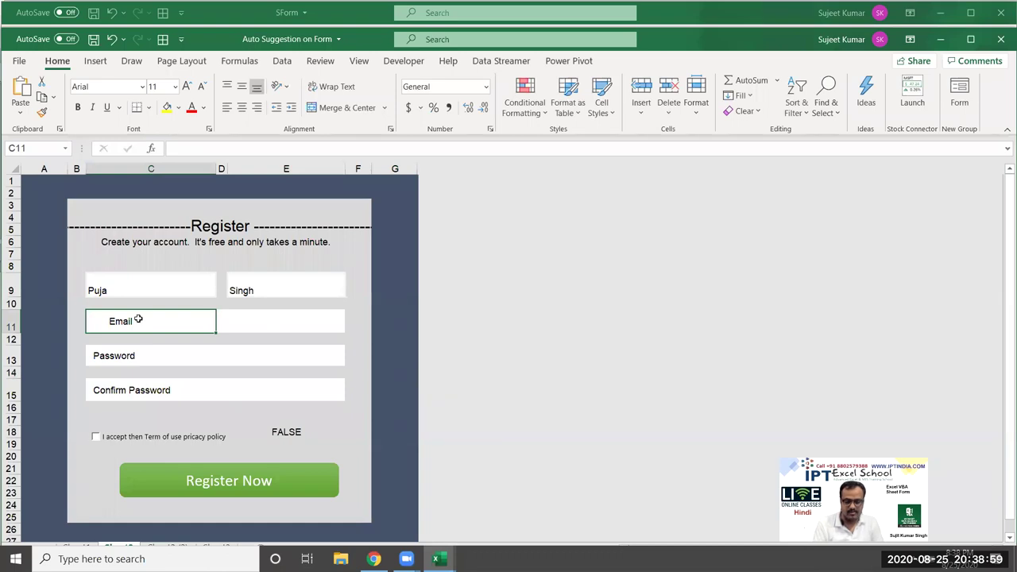
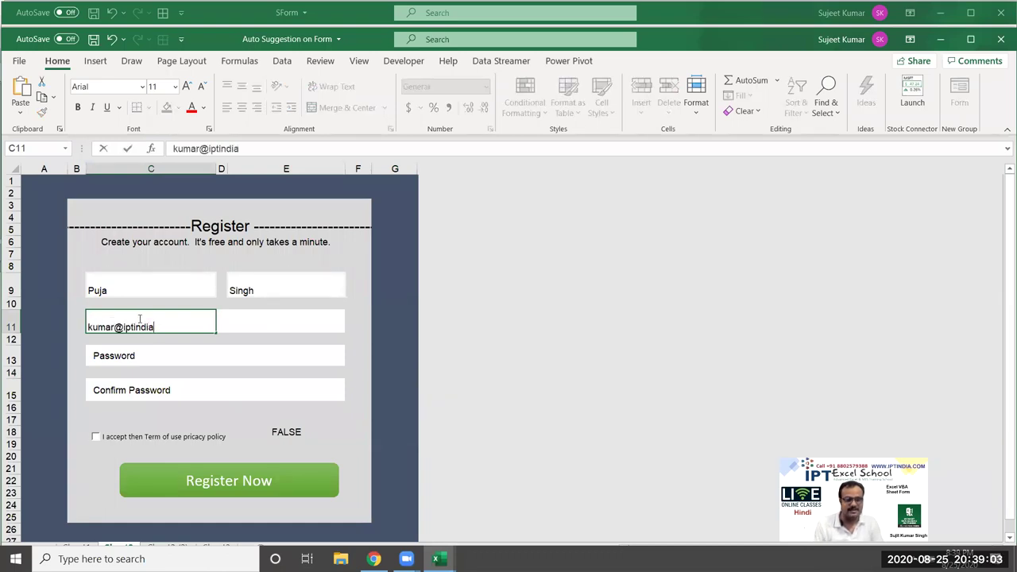
key(Return)
Enter a matching password and confirmation, accept the terms so it reads TRUE, and maximise.
click(131, 360)
key(Return)
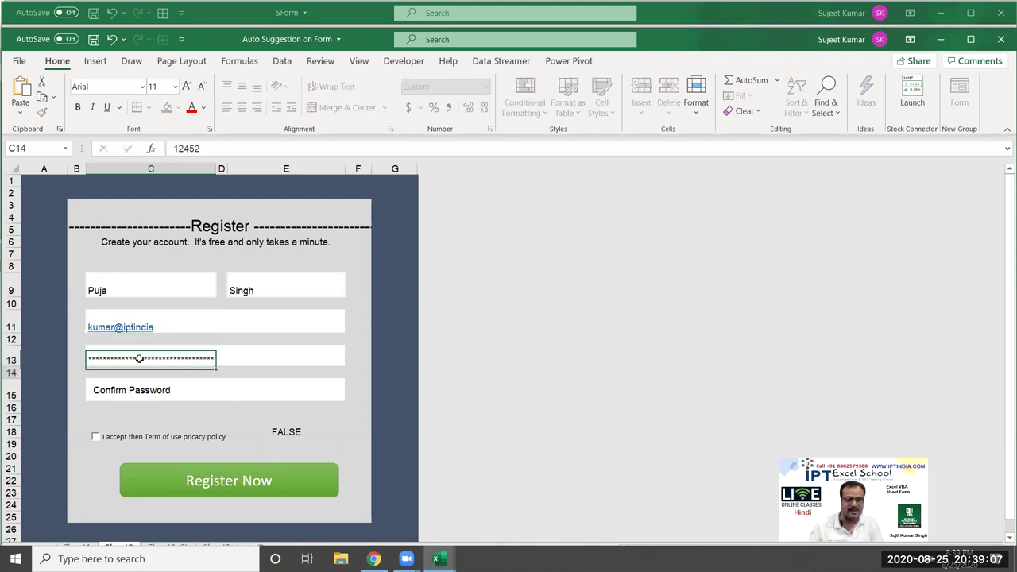
click(129, 389)
key(Return)
click(121, 439)
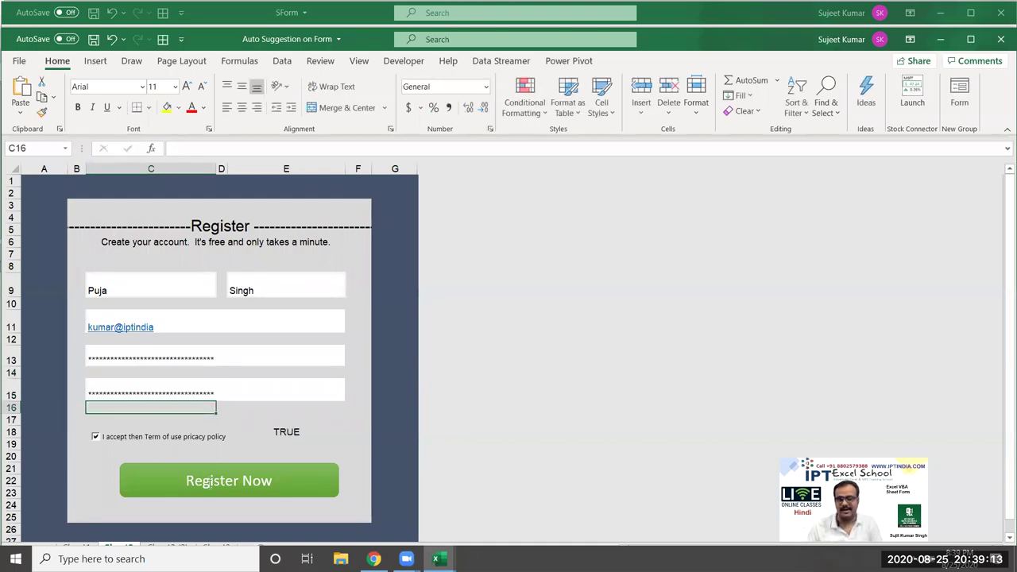
click(971, 39)
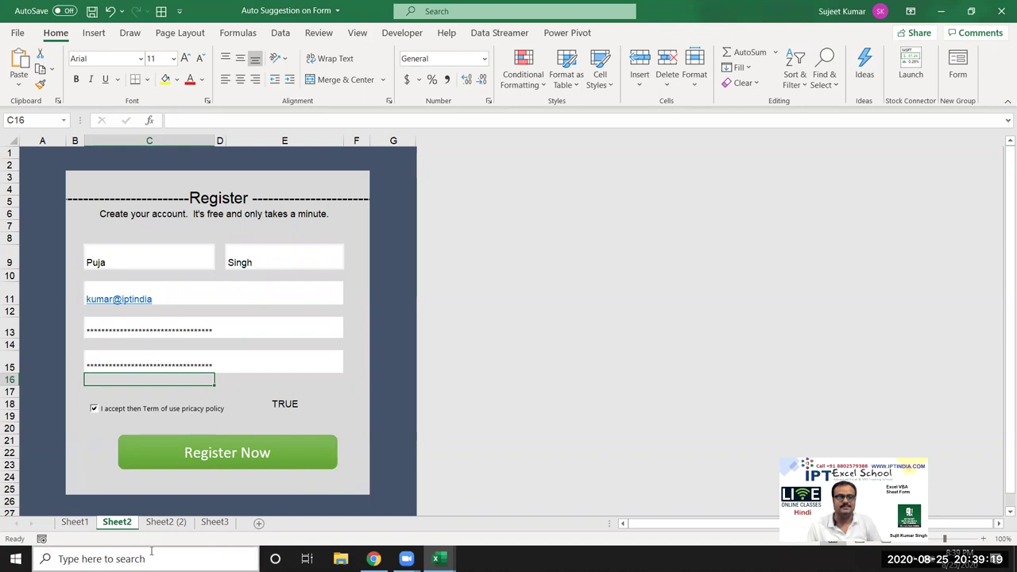
click(98, 266)
key(Delete)
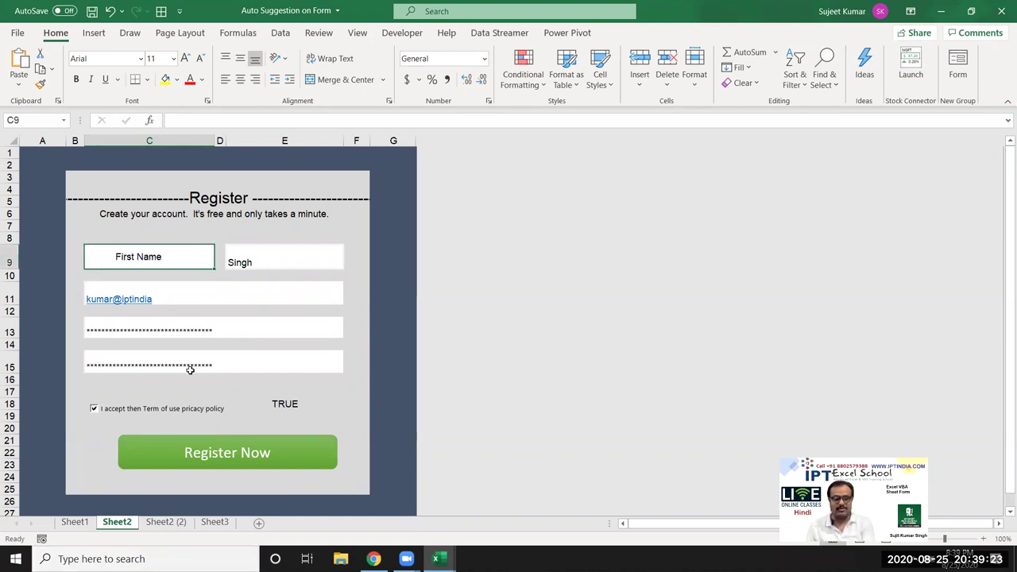
click(238, 263)
key(Delete)
click(176, 294)
key(Delete)
click(136, 363)
key(Delete)
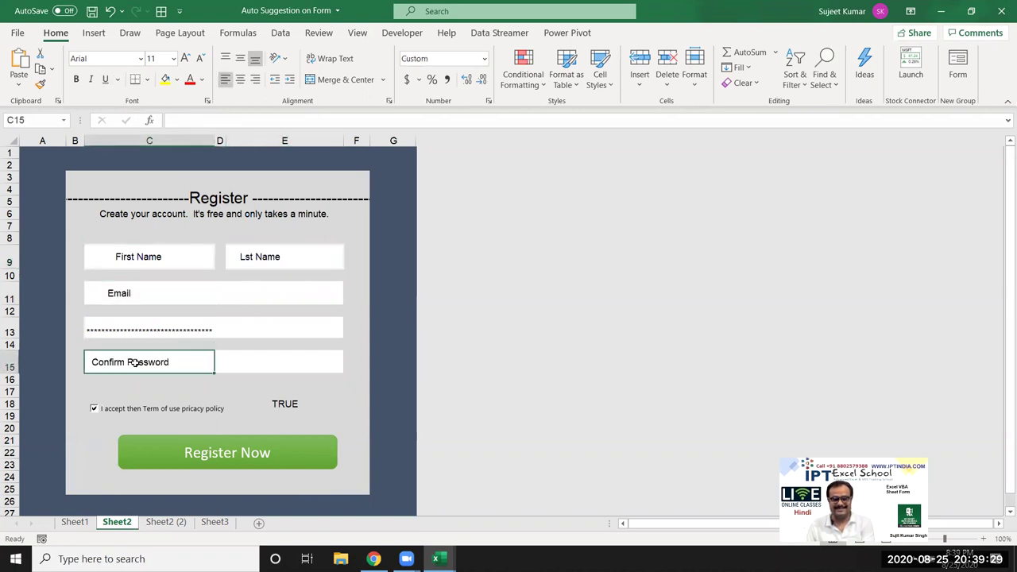
click(125, 329)
key(Delete)
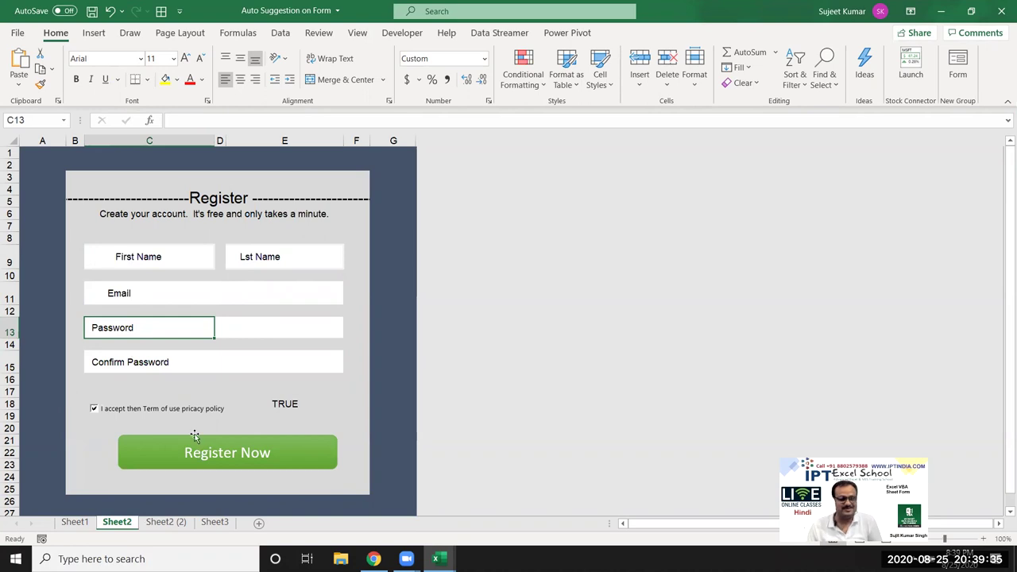
click(136, 305)
click(154, 261)
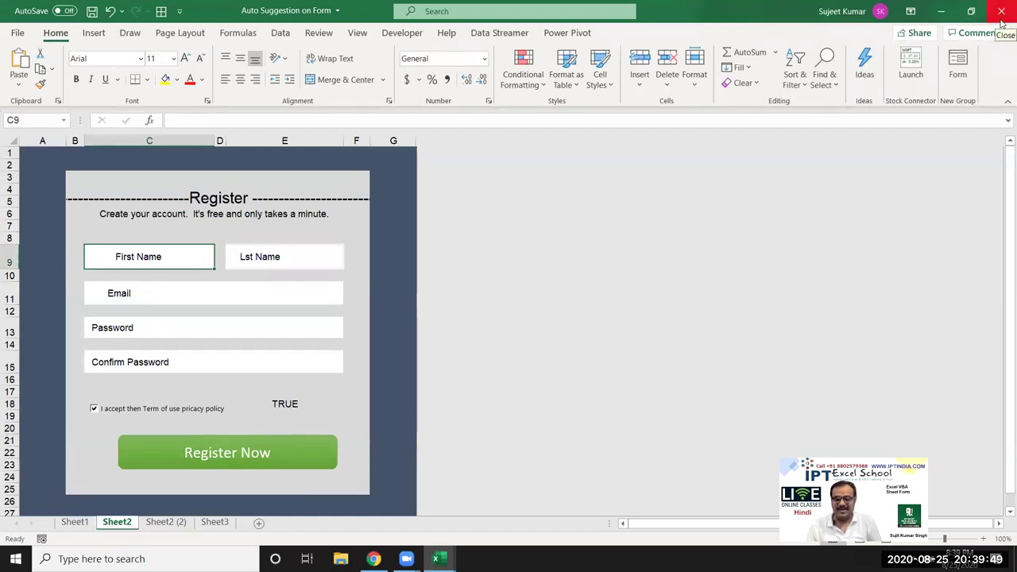
click(73, 255)
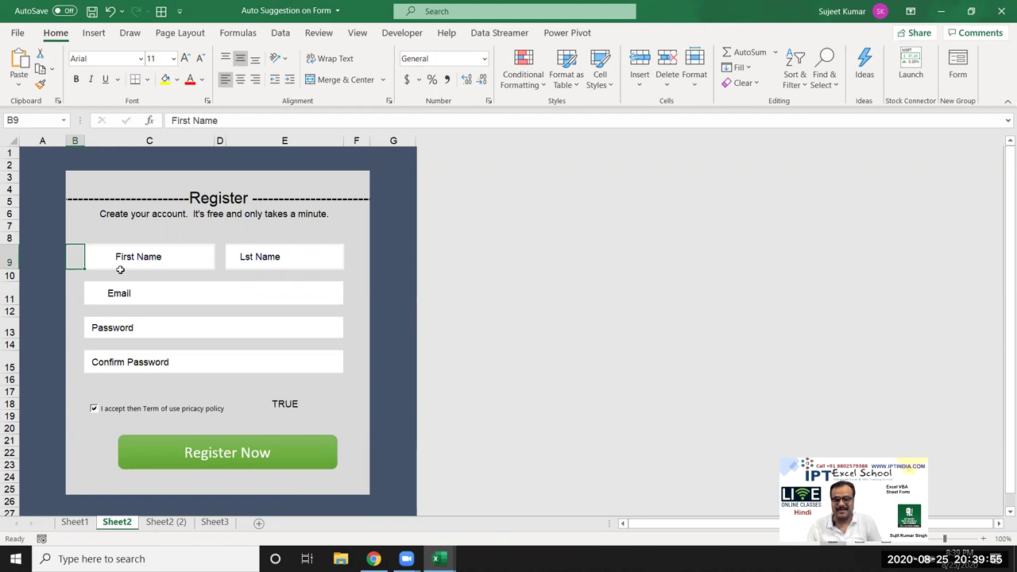
click(164, 322)
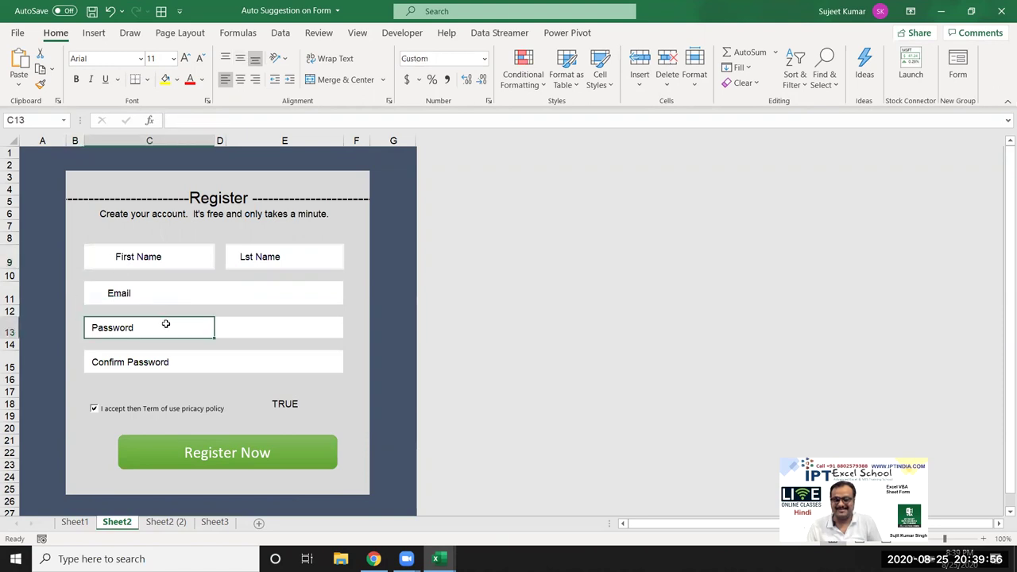
click(166, 364)
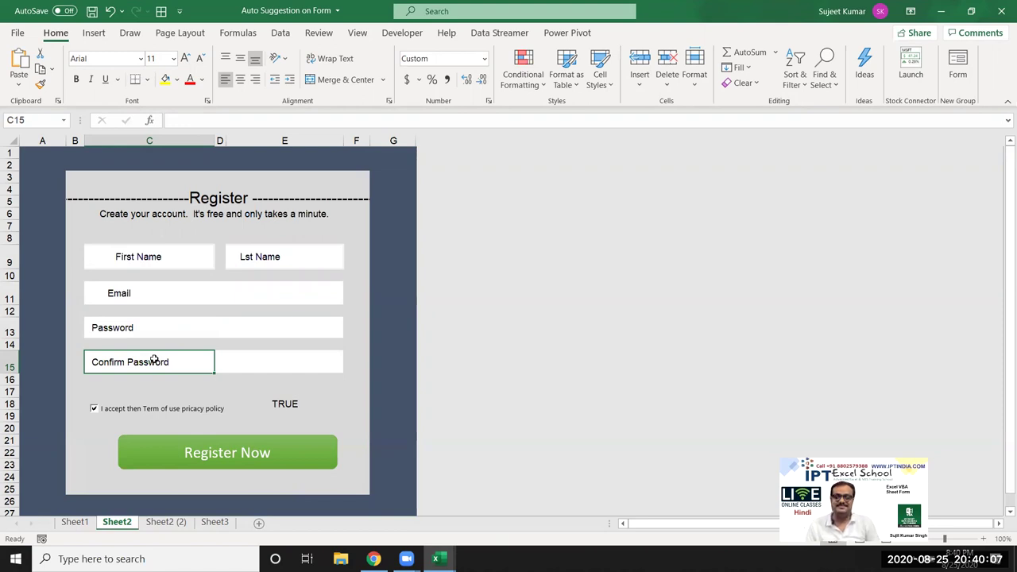
click(95, 332)
click(118, 292)
click(141, 256)
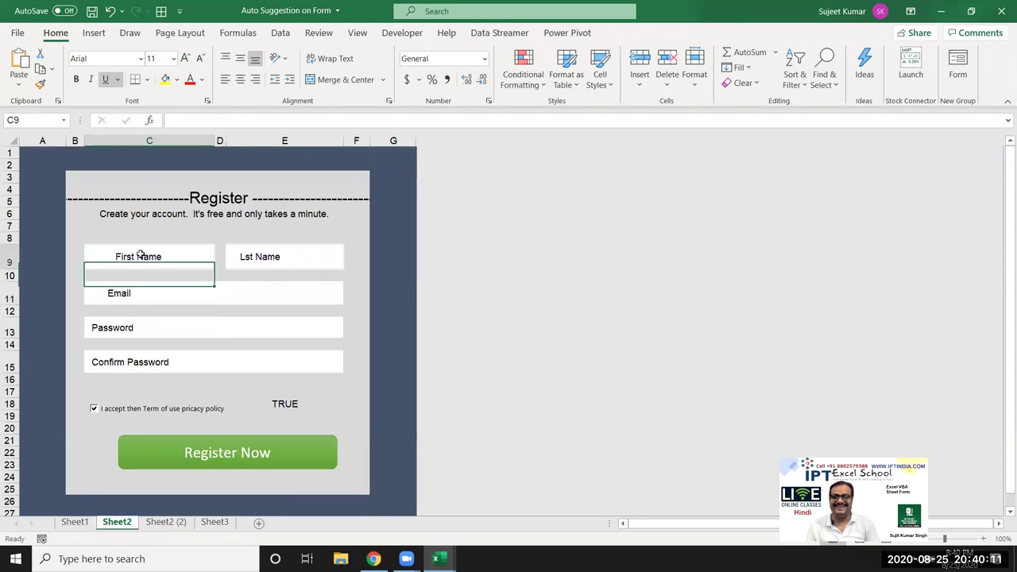
click(270, 253)
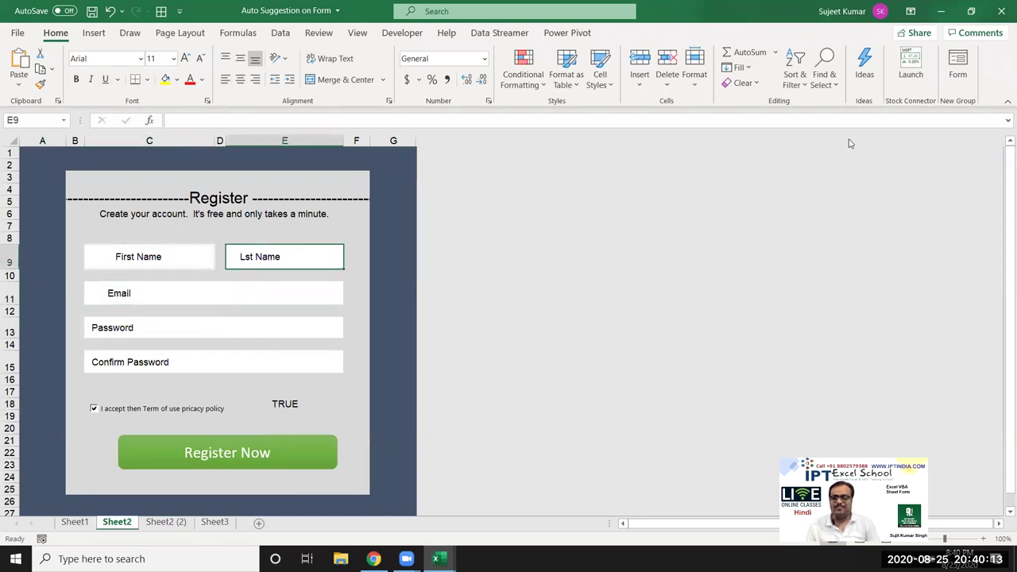
scroll(470, 278, down, 5)
scroll(470, 280, up, 5)
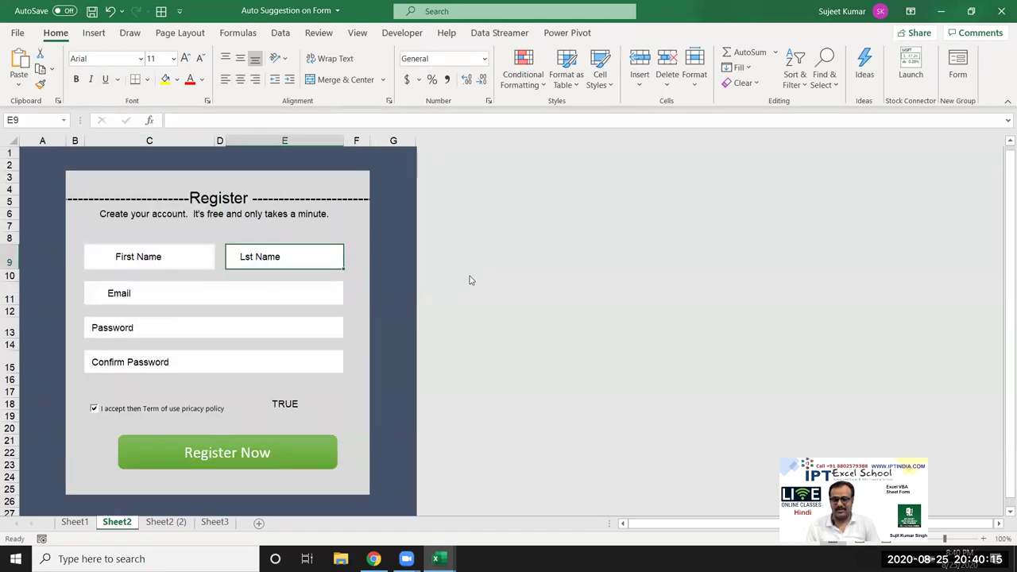
Cancel closing Auto Suggestion on Form, open Form from Recent, and select A1:B6 on its Form sheet.
click(1001, 10)
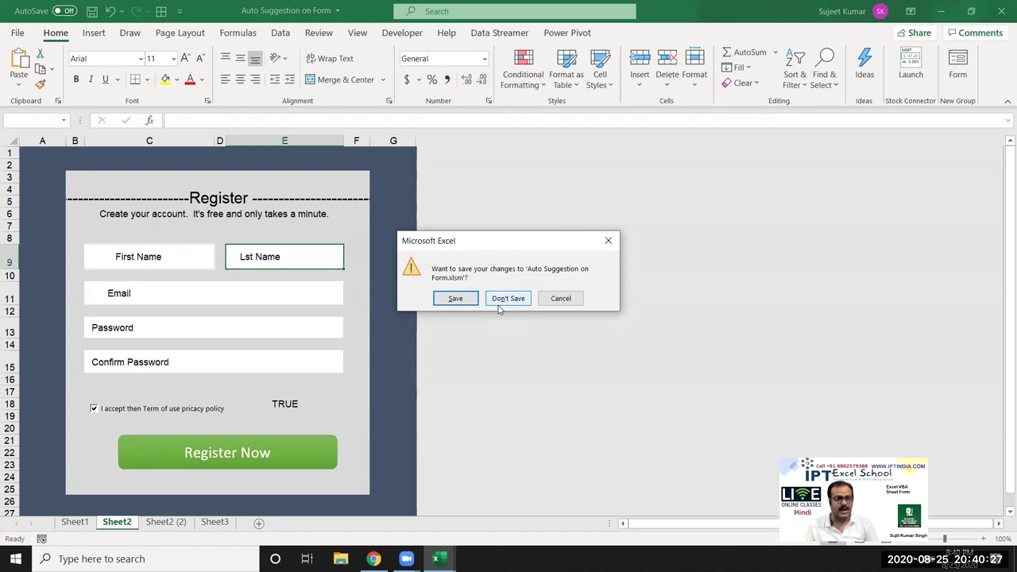
key(Escape)
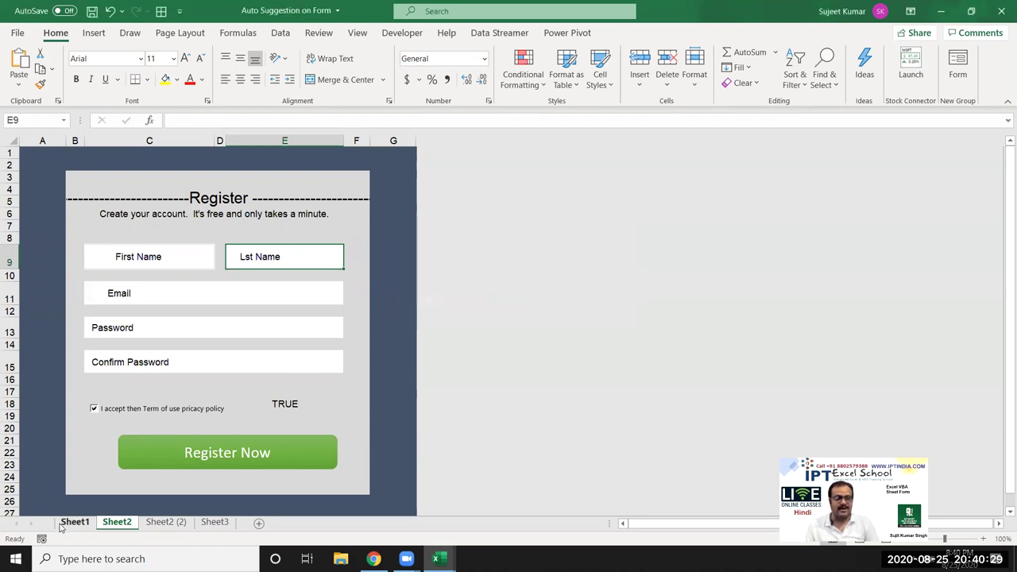
click(73, 522)
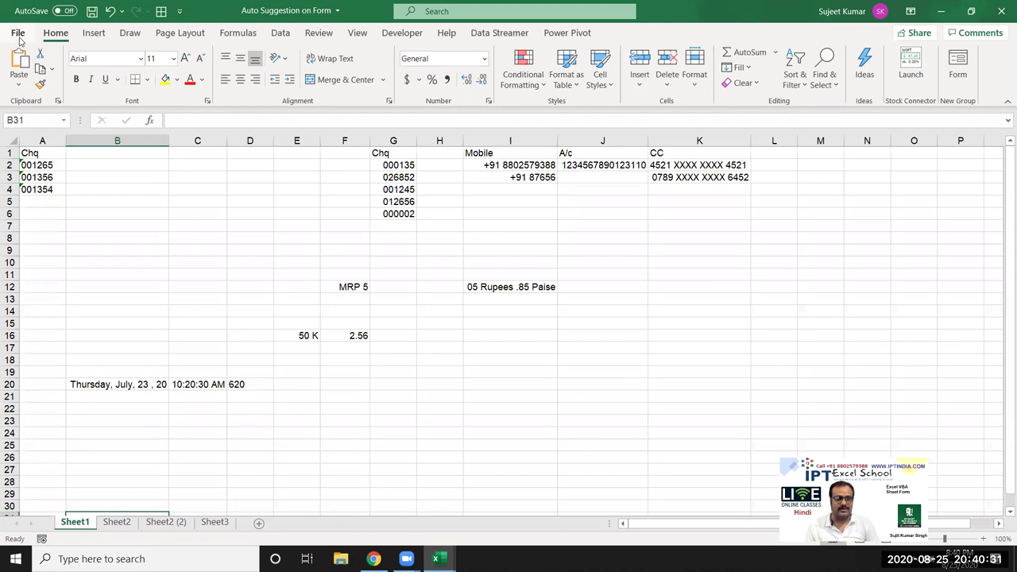
click(20, 35)
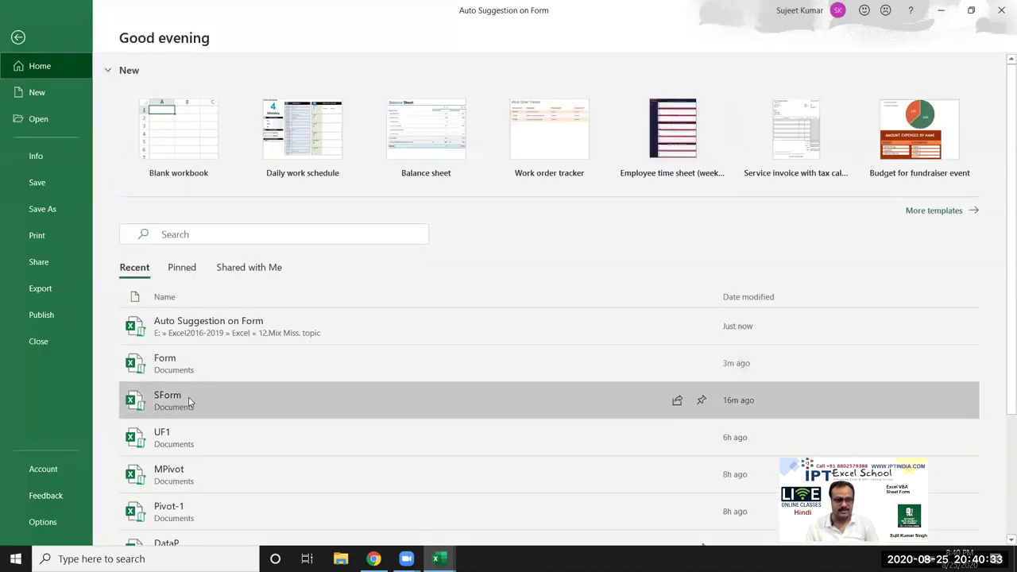
click(201, 368)
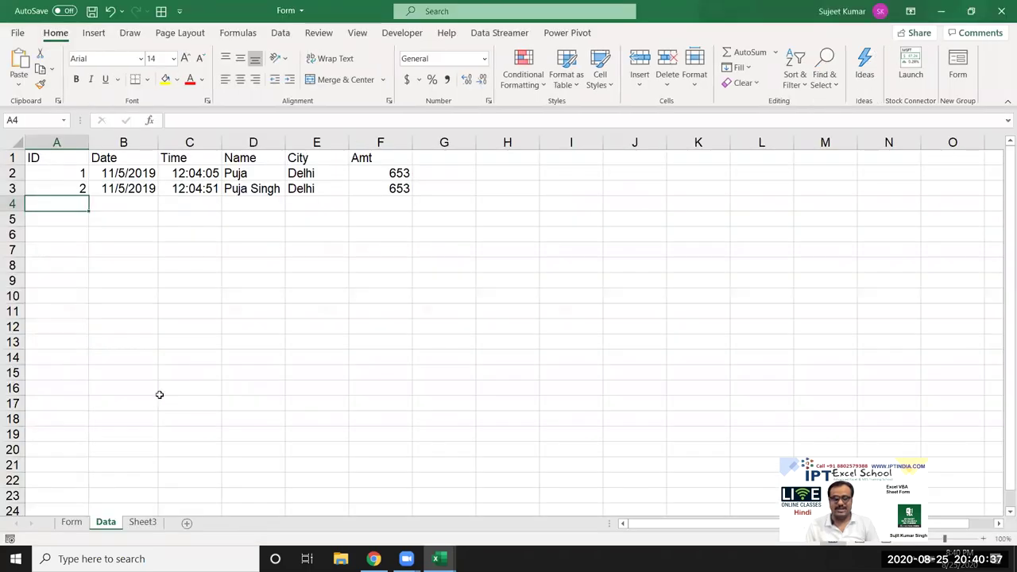
click(80, 523)
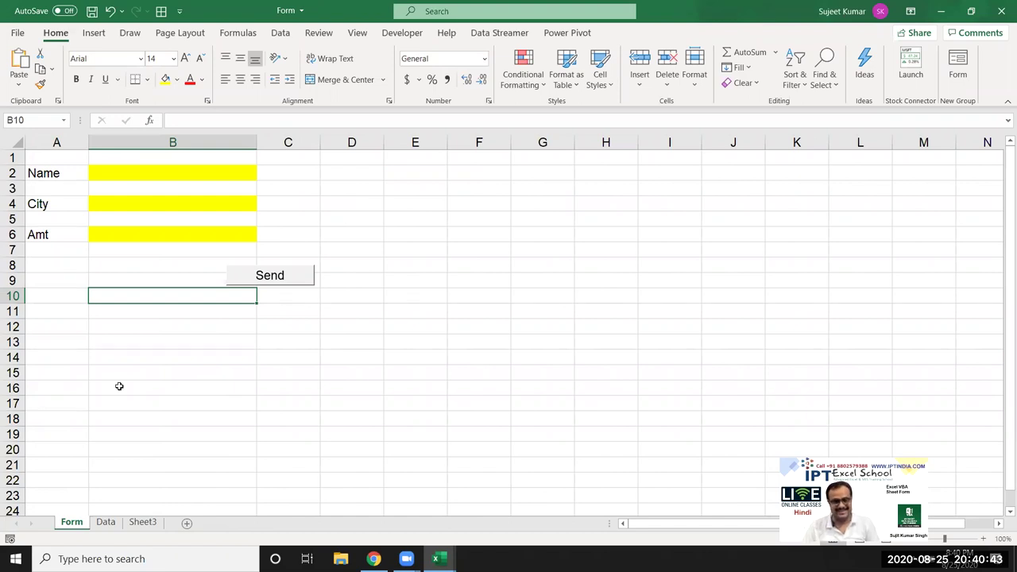
mouse_move(240, 232)
mouse_down()
mouse_move(78, 131)
mouse_move(69, 155)
mouse_up()
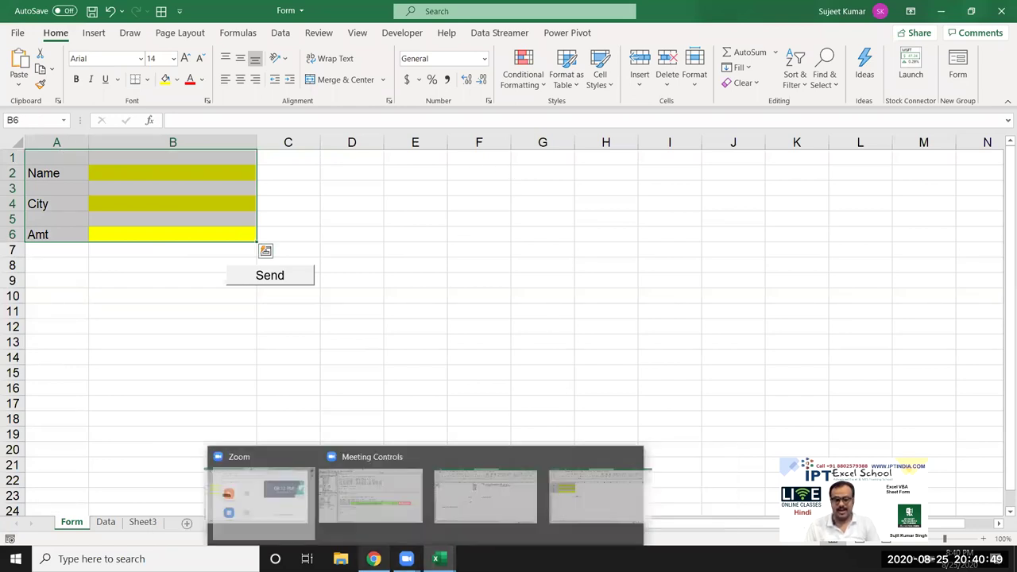
Preview the Bootstrap Sign Up Form example in the 'form' Google Images results, then close it.
click(373, 559)
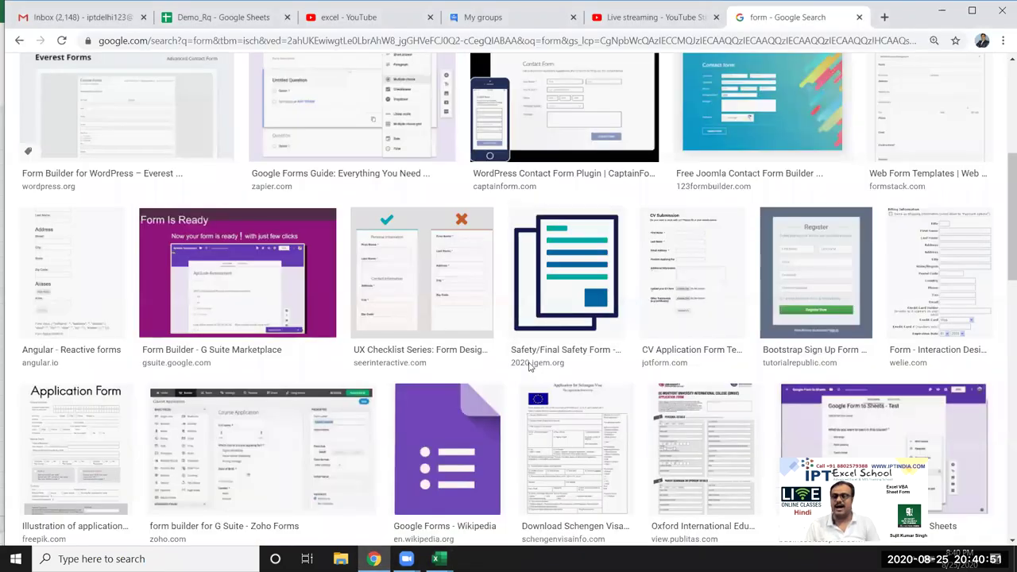
scroll(763, 319, down, 2)
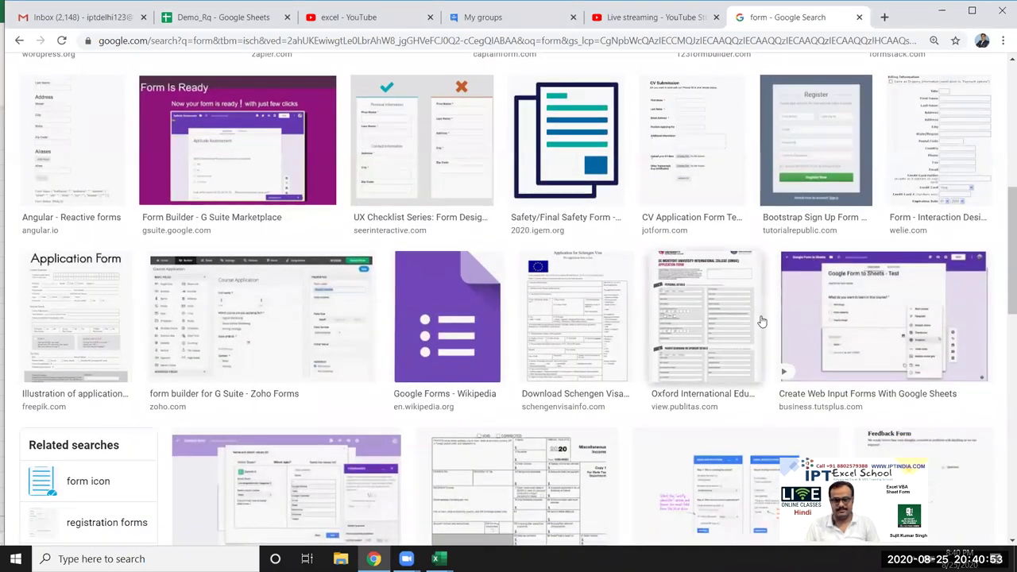
scroll(759, 322, down, 2)
scroll(757, 324, up, 3)
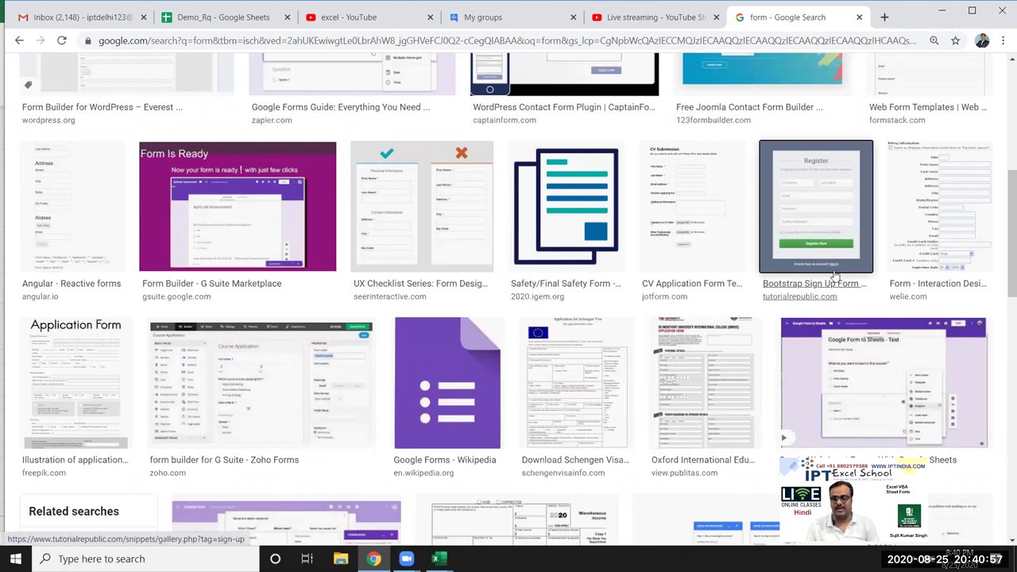
click(824, 212)
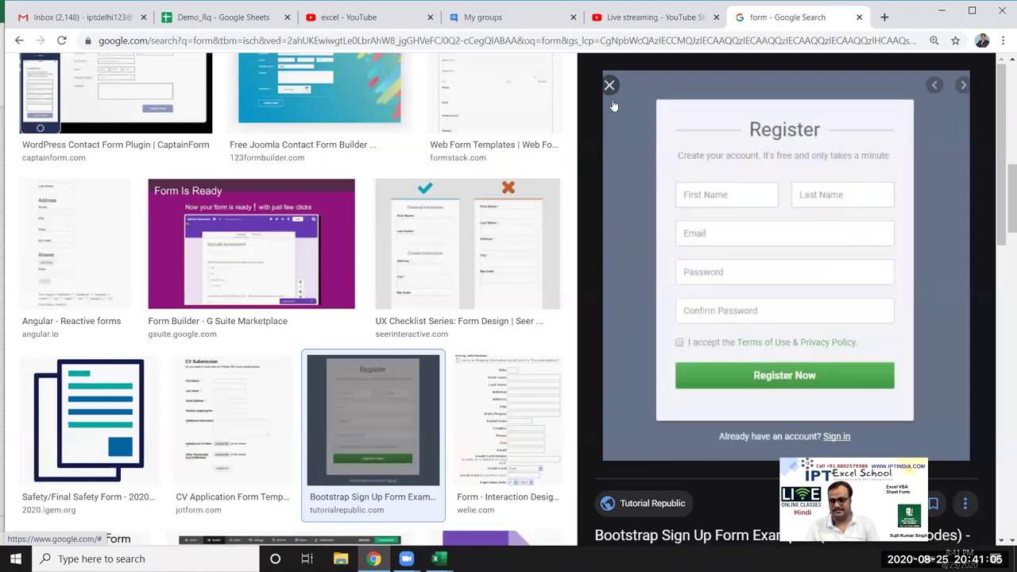
scroll(639, 251, down, 1)
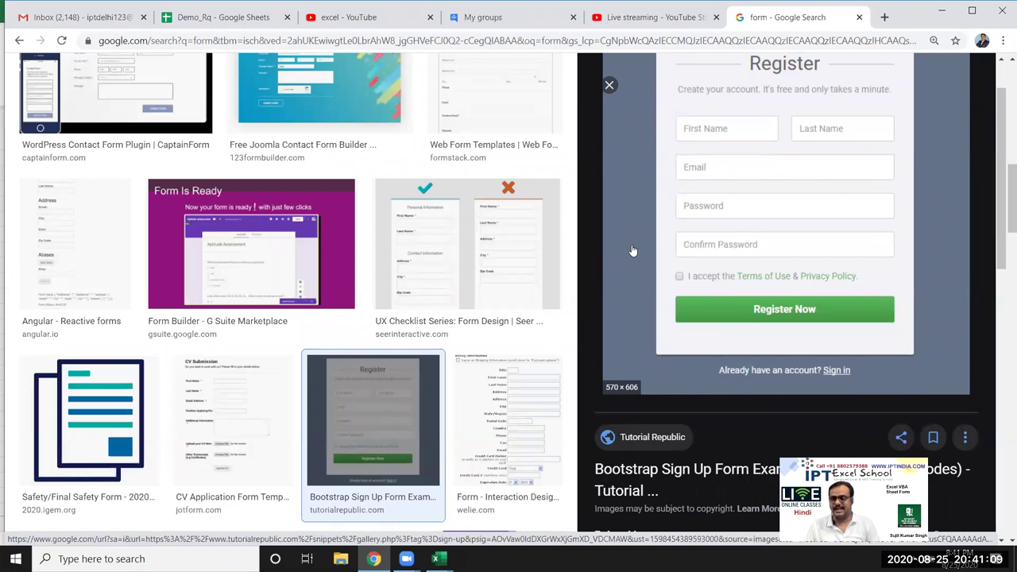
key(Escape)
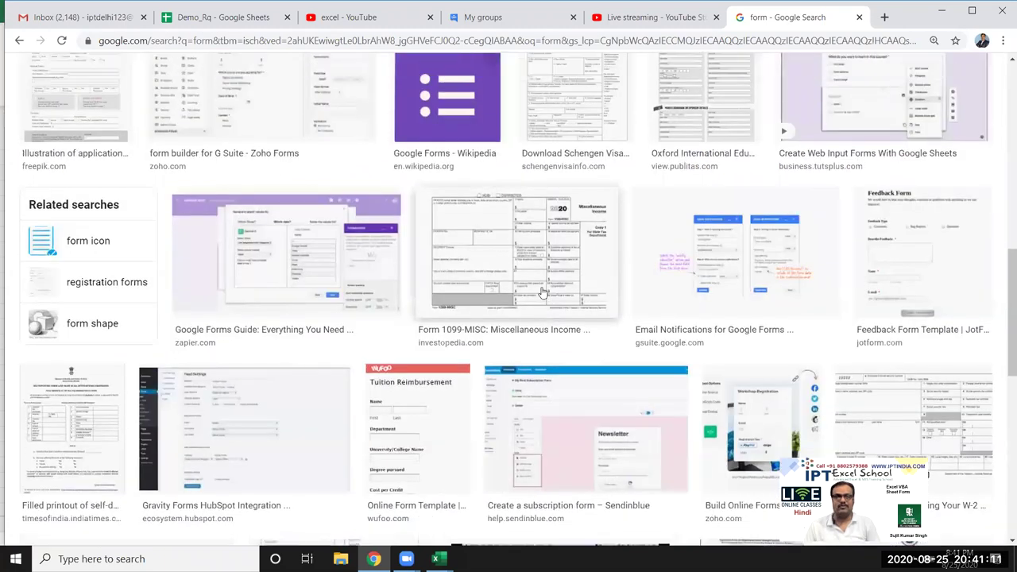
scroll(541, 293, up, 5)
Hide the browser, select the datasendfile macro body in the VBA editor, then return to SForm.
key(super+d)
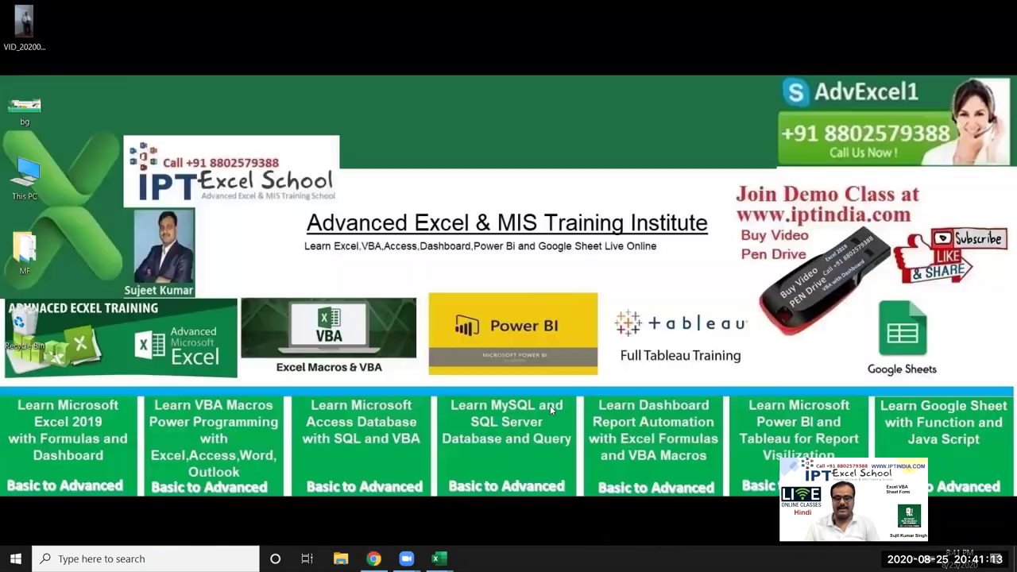
mouse_move(436, 559)
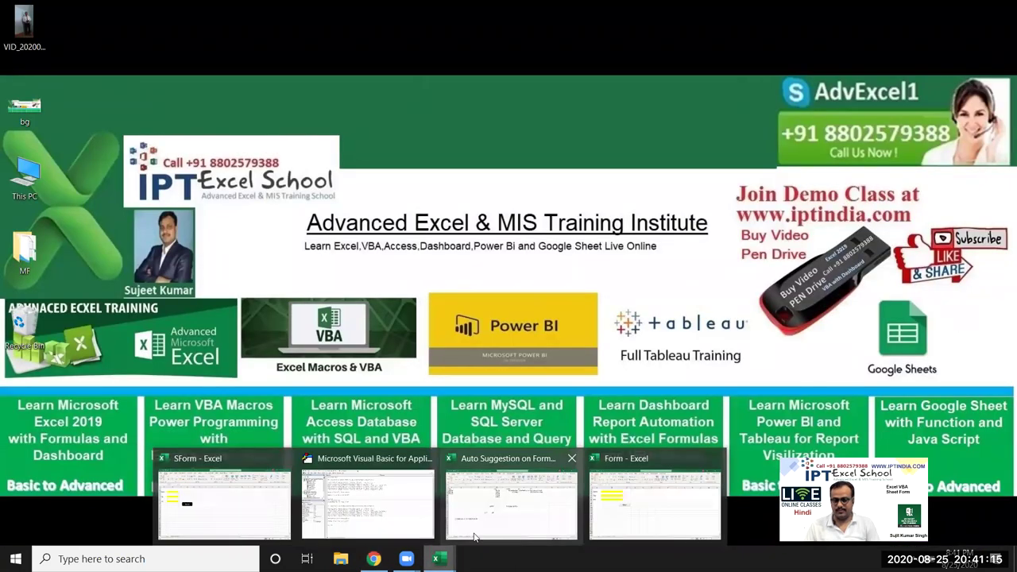
click(389, 536)
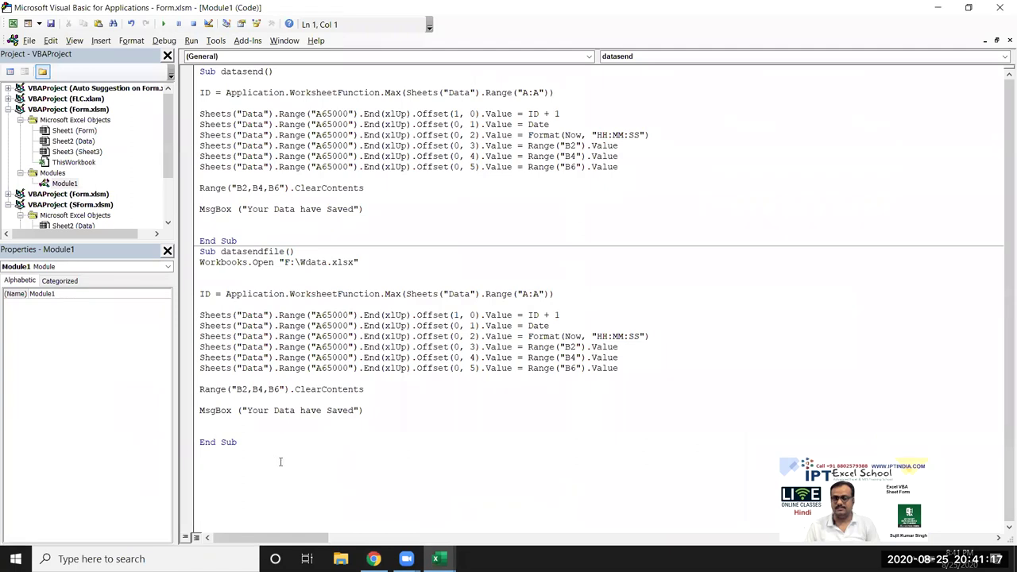
drag(280, 462, 169, 278)
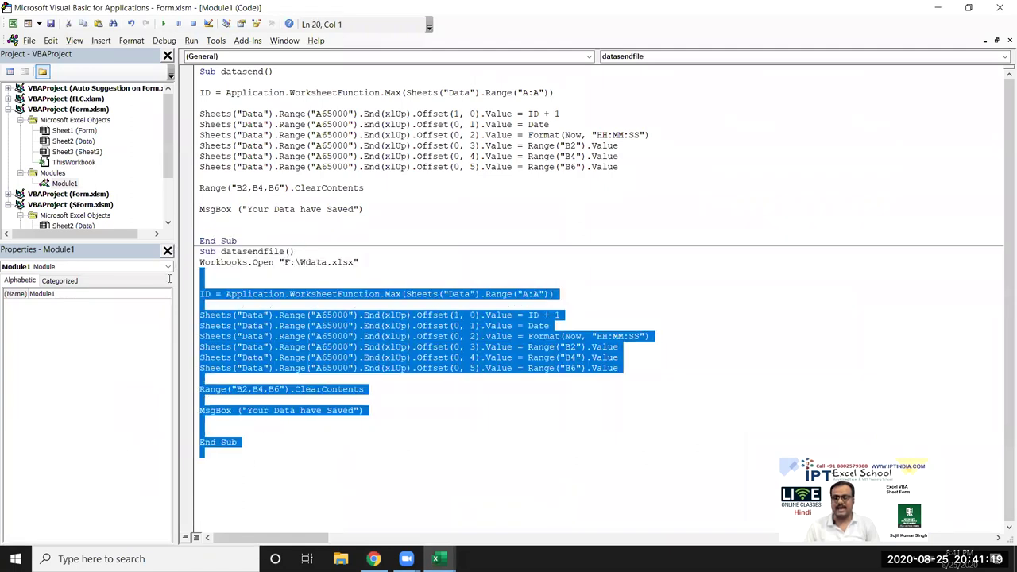
click(435, 559)
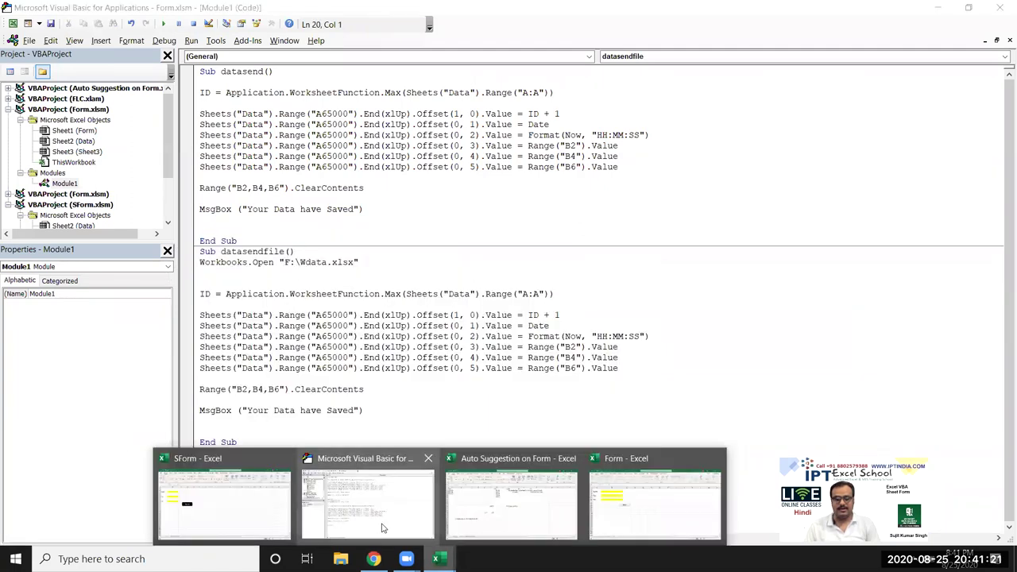
click(247, 513)
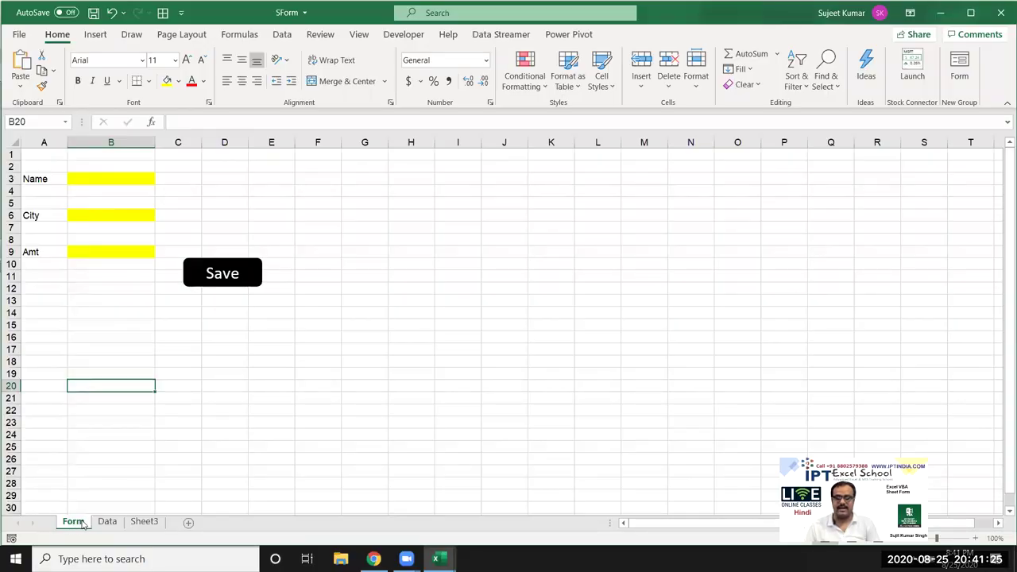
Flip between SForm's Form and Data sheets, deselect the three logged records, then minimise Excel.
click(109, 525)
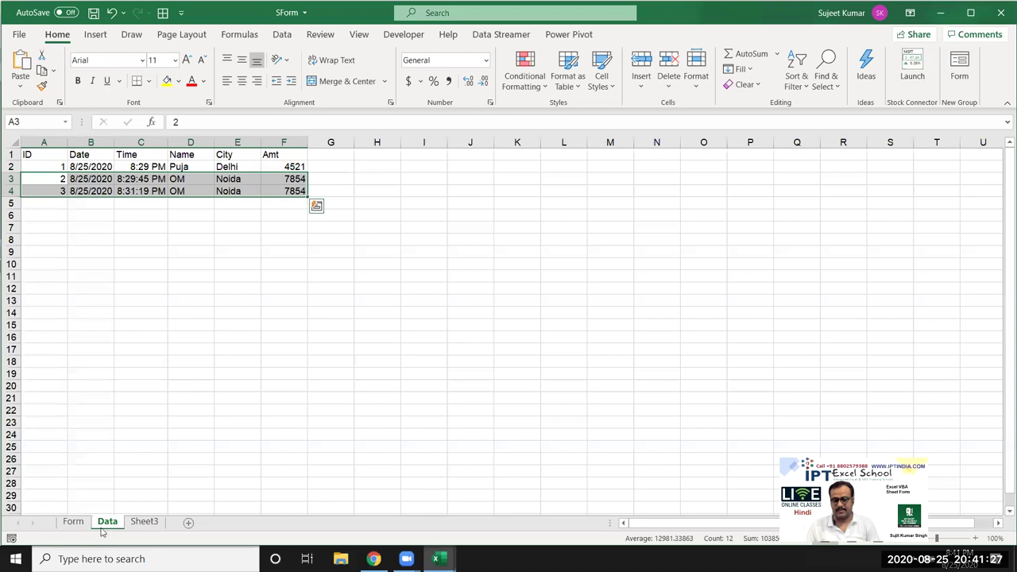
click(79, 526)
click(111, 525)
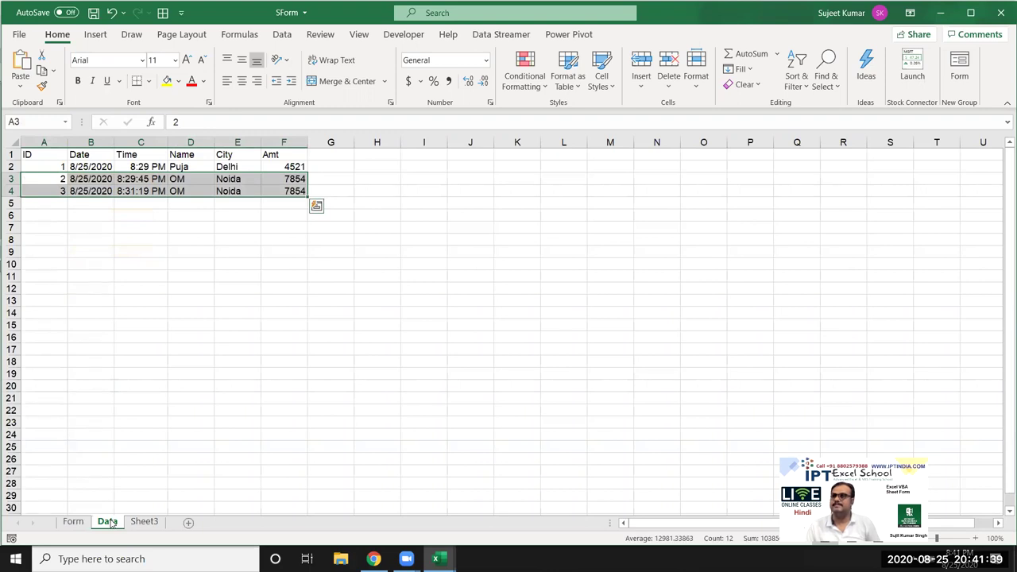
click(143, 390)
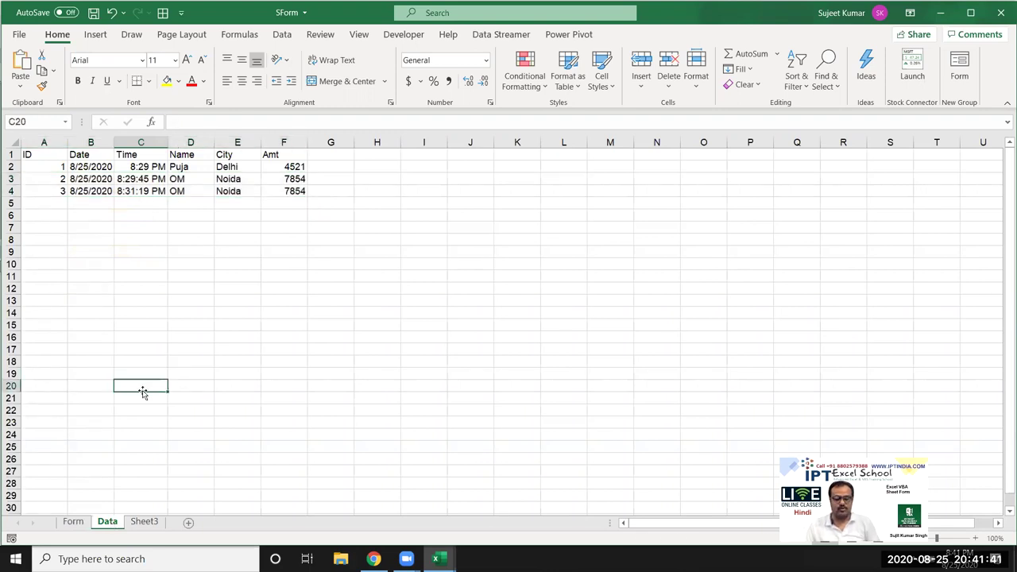
key(super+d)
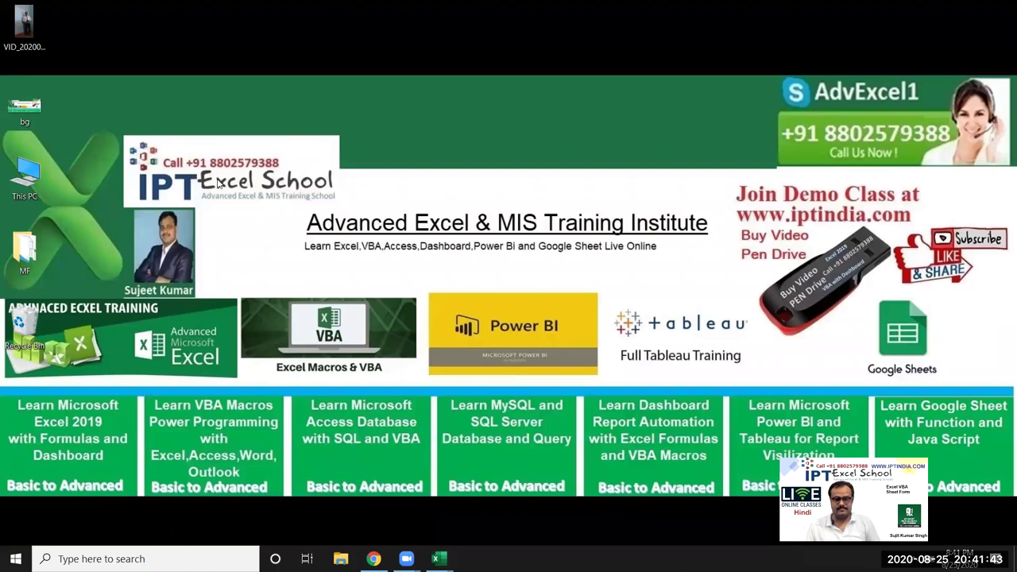